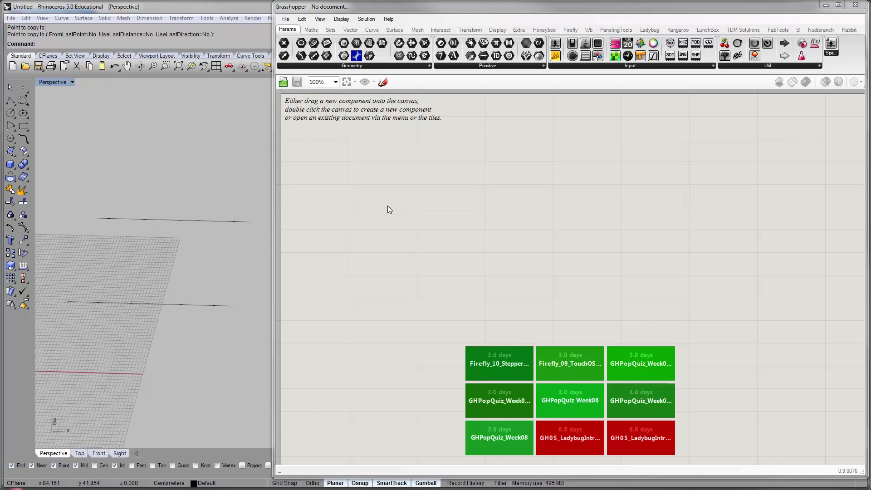
pyautogui.moveTo(180, 267); pyautogui.dragTo(183, 275, button='right')
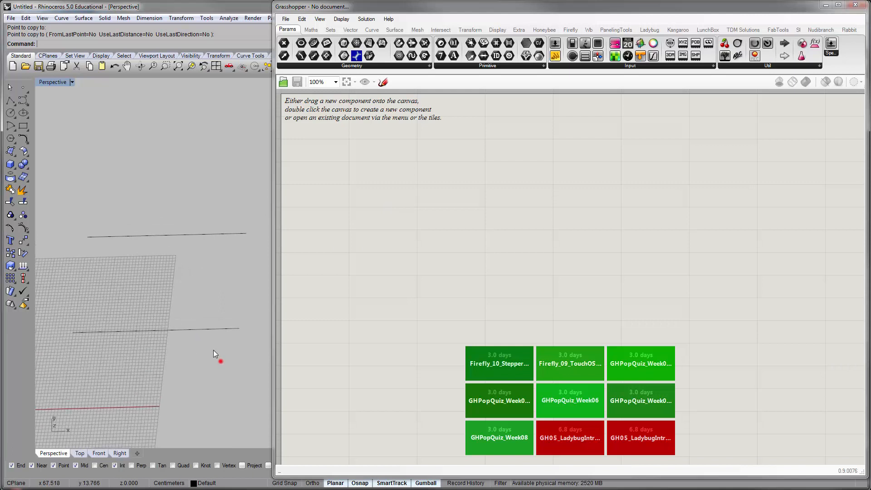
pyautogui.moveTo(213, 349); pyautogui.dragTo(151, 189)
pyautogui.click(192, 204)
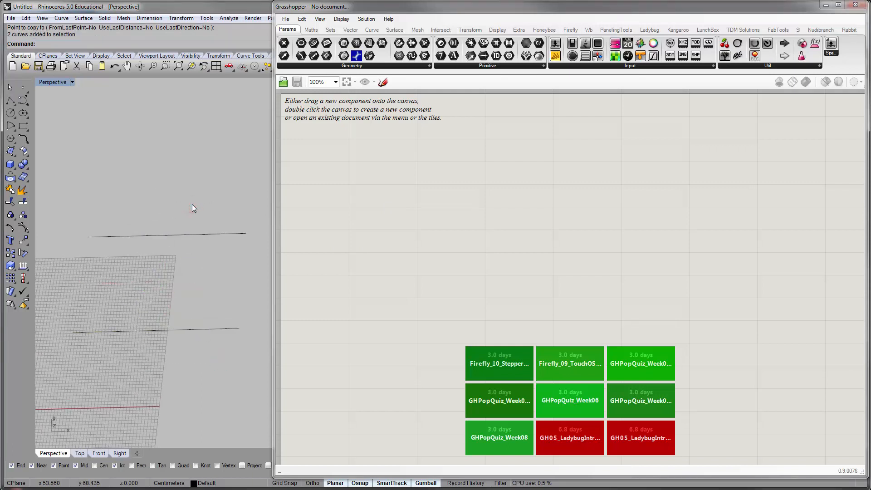
pyautogui.moveTo(312, 227); pyautogui.dragTo(363, 204, button='right')
pyautogui.scroll(2, 350, 192)
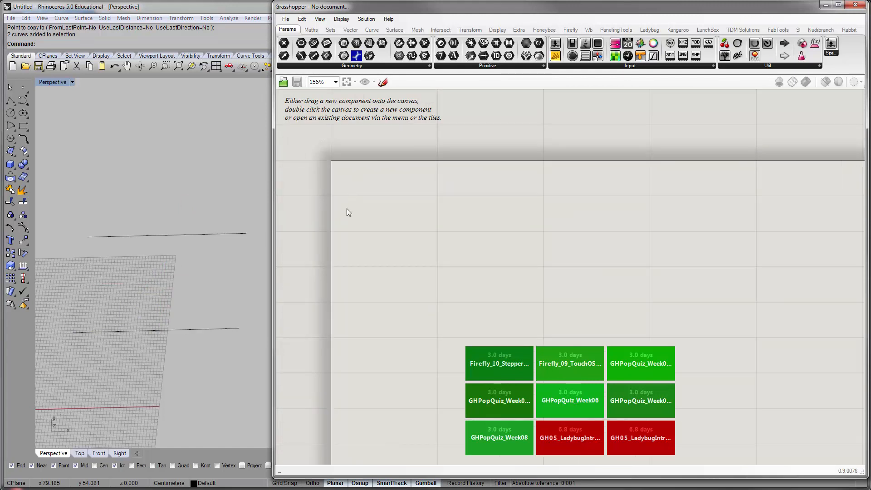
pyautogui.click(370, 66)
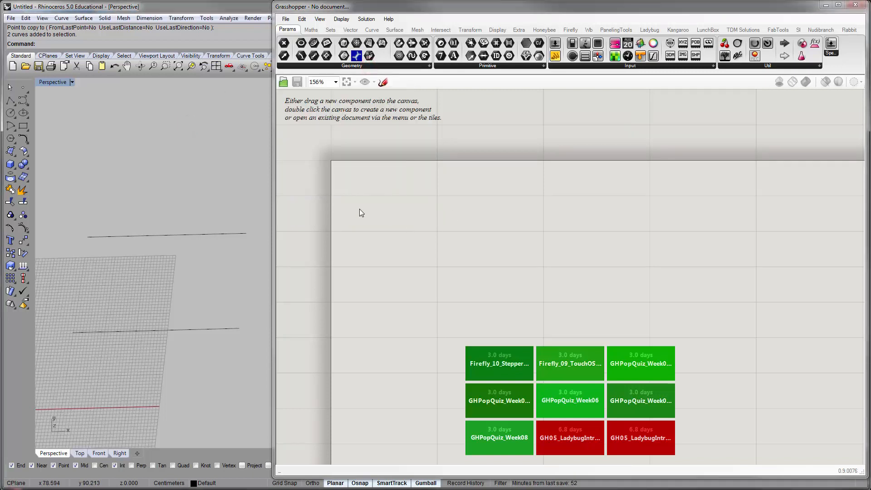
pyautogui.moveTo(245, 378); pyautogui.dragTo(140, 139)
pyautogui.click(161, 214)
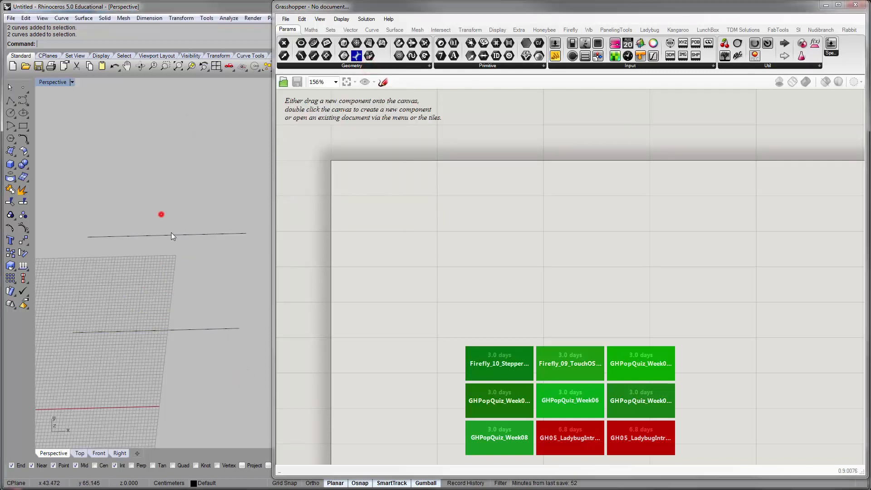
pyautogui.moveTo(231, 354); pyautogui.dragTo(181, 197)
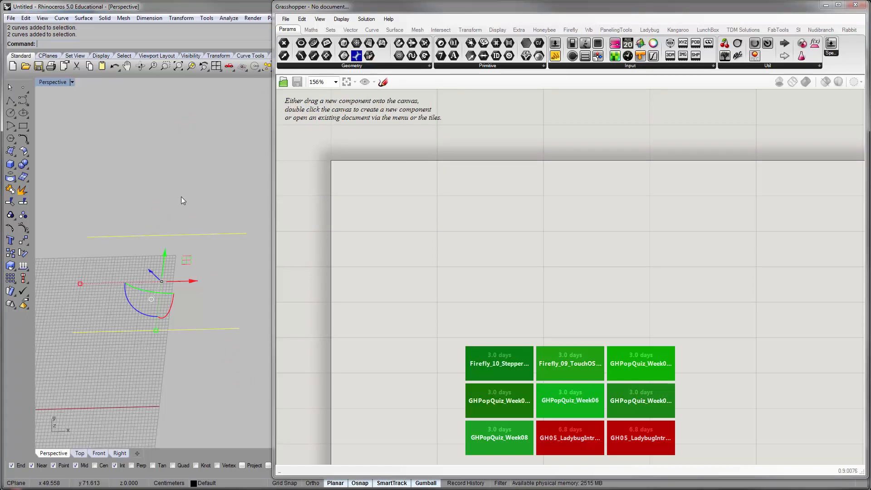
pyautogui.click(181, 197)
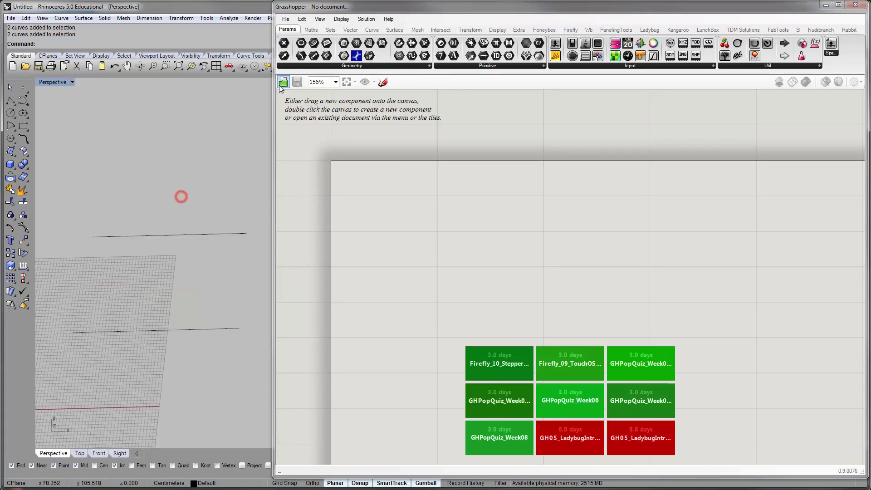
# Place two Curve parameters on the canvas, one below the other.
pyautogui.click(297, 66)
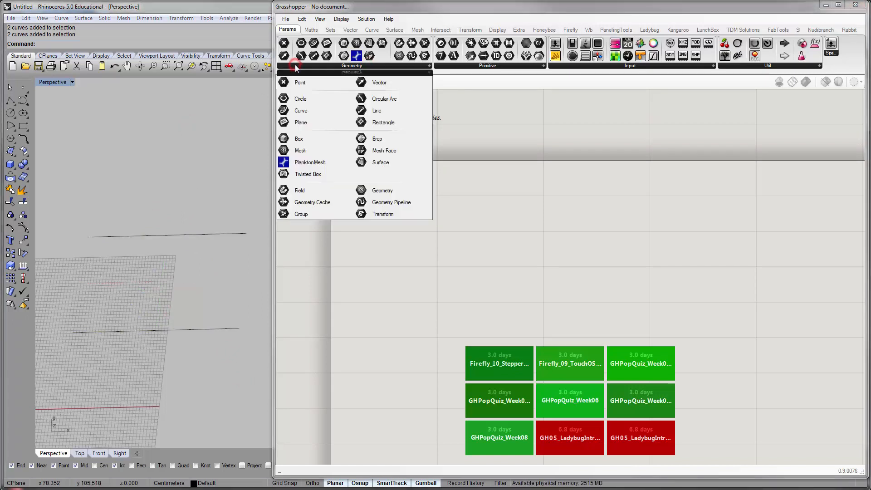
pyautogui.click(304, 111)
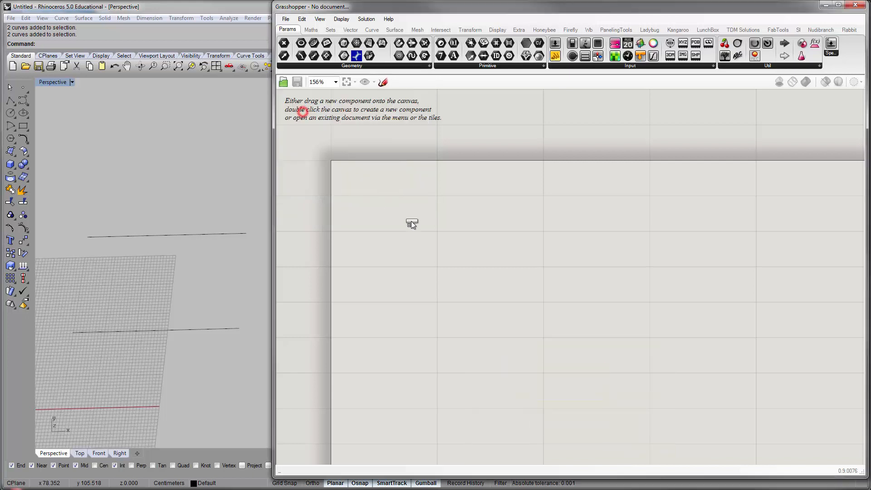
pyautogui.click(393, 195)
pyautogui.keyDown('alt'); pyautogui.moveTo(393, 195); pyautogui.dragTo(392, 263); pyautogui.keyUp('alt')
pyautogui.click(365, 220)
# Reference the upper viewport line in the first Curve parameter and the lower line in the second.
pyautogui.rightClick(387, 191)
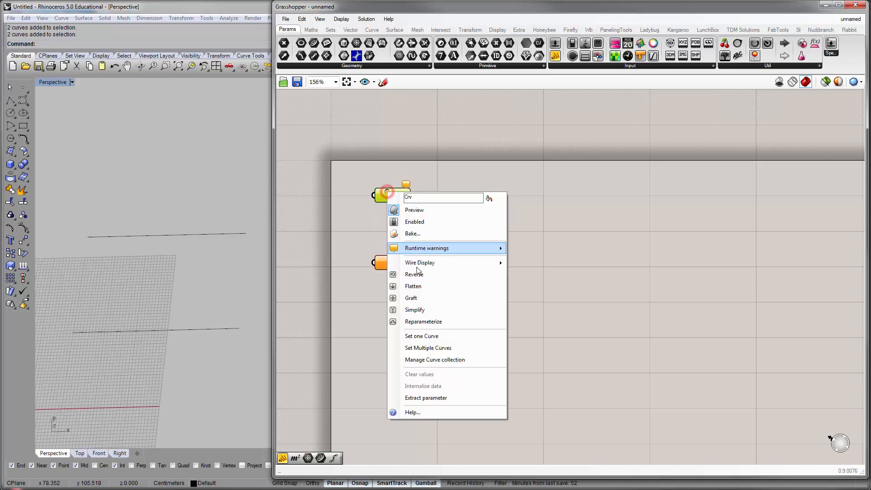
pyautogui.click(422, 335)
pyautogui.click(194, 234)
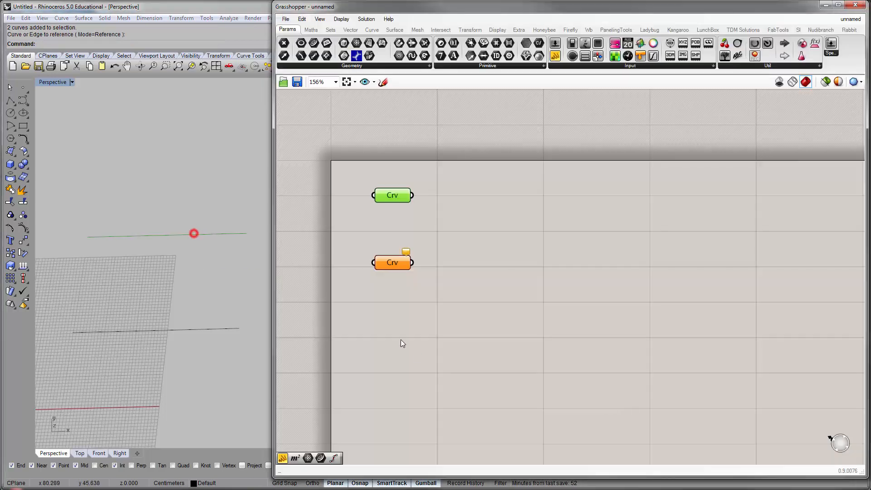
pyautogui.rightClick(390, 264)
pyautogui.click(421, 410)
pyautogui.click(184, 330)
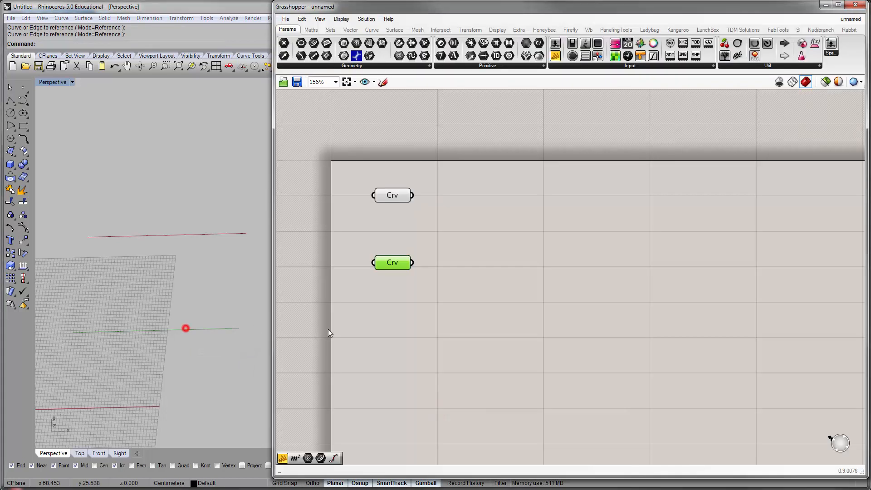
# Add a Divide Curve component next to the Curve parameters and duplicate it, leaving one beside each parameter.
pyautogui.click(527, 338)
pyautogui.moveTo(463, 271); pyautogui.dragTo(379, 194)
pyautogui.doubleClick(491, 204)
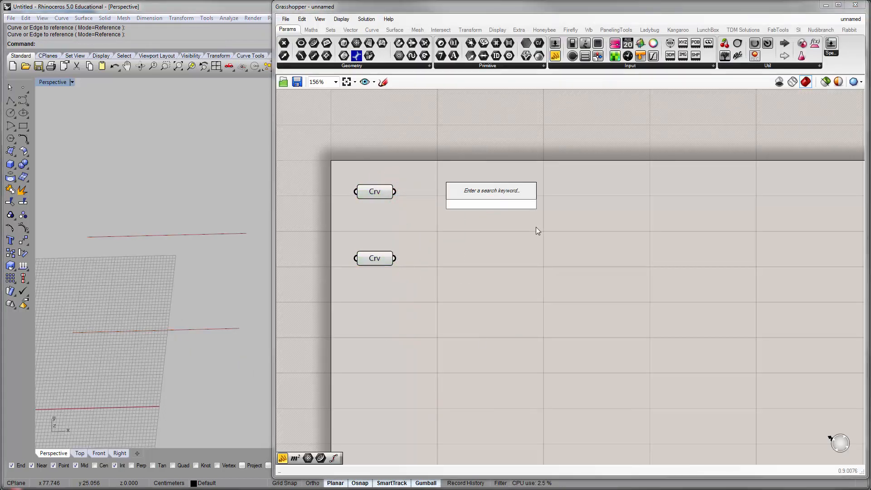
pyautogui.write('div')
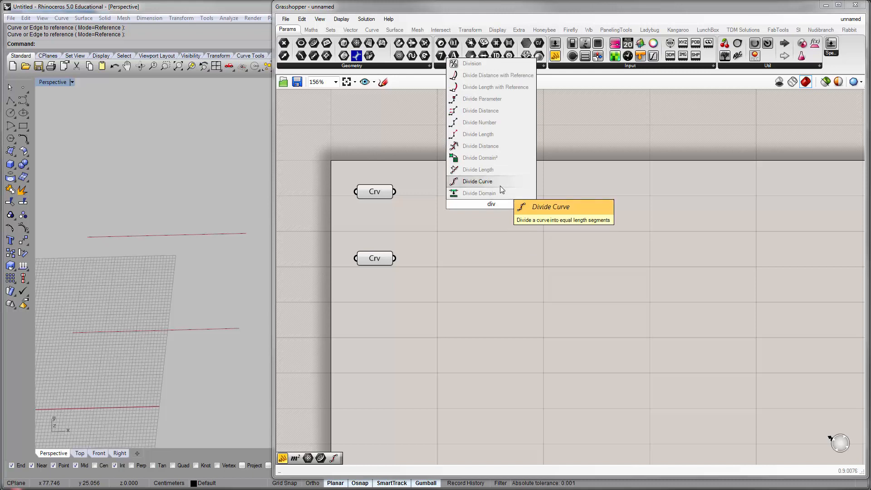
pyautogui.click(500, 184)
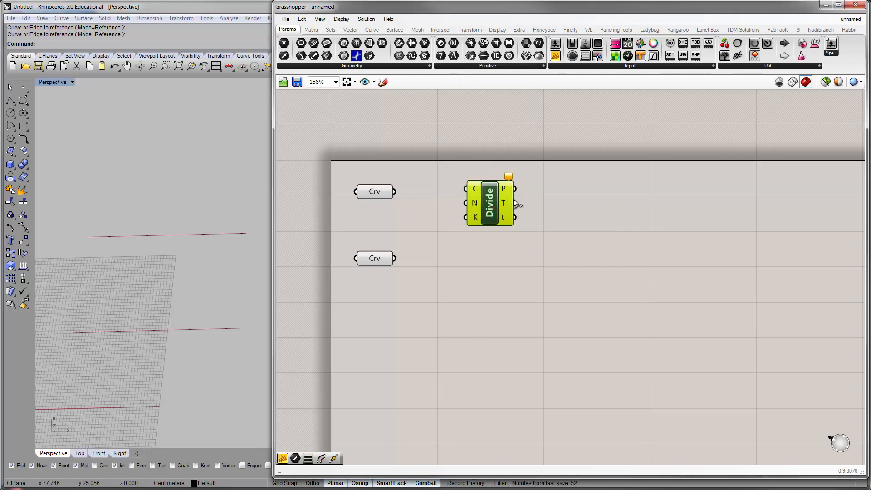
pyautogui.moveTo(506, 202); pyautogui.dragTo(468, 278)
pyautogui.press('alt')
pyautogui.click(427, 205)
pyautogui.moveTo(395, 193); pyautogui.dragTo(488, 196)
pyautogui.moveTo(487, 195); pyautogui.dragTo(461, 190)
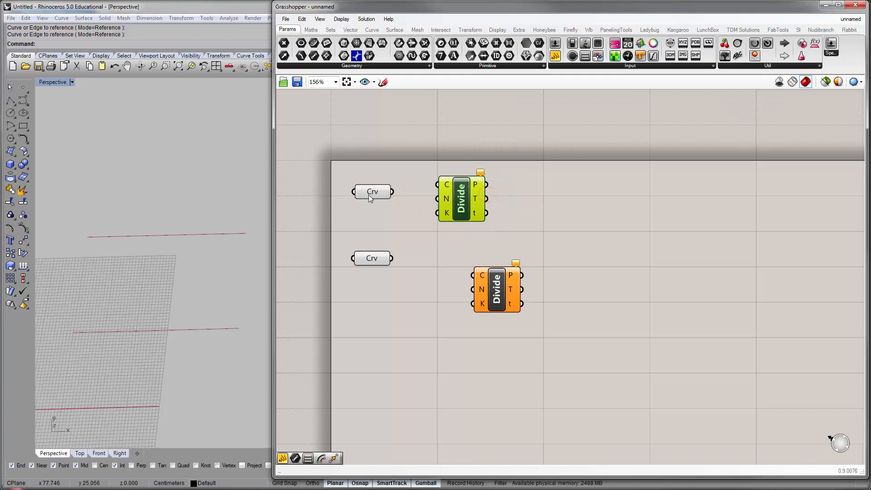
# Connect each Curve parameter to the C input of its Divide component and align the two Divide components with their parameters.
pyautogui.moveTo(393, 191); pyautogui.dragTo(436, 184)
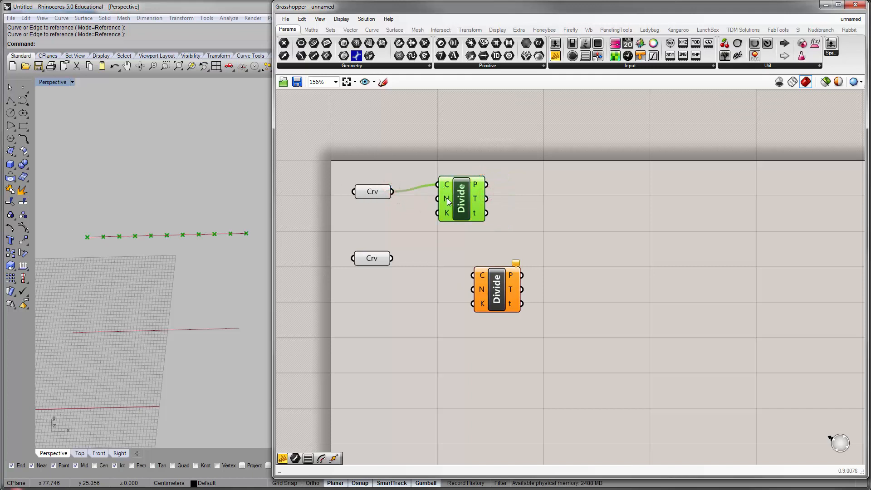
pyautogui.moveTo(447, 201)
pyautogui.moveTo(508, 290); pyautogui.dragTo(474, 285)
pyautogui.moveTo(393, 259); pyautogui.dragTo(438, 270)
pyautogui.moveTo(453, 271); pyautogui.dragTo(557, 272, button='right')
pyautogui.moveTo(557, 272); pyautogui.dragTo(556, 278)
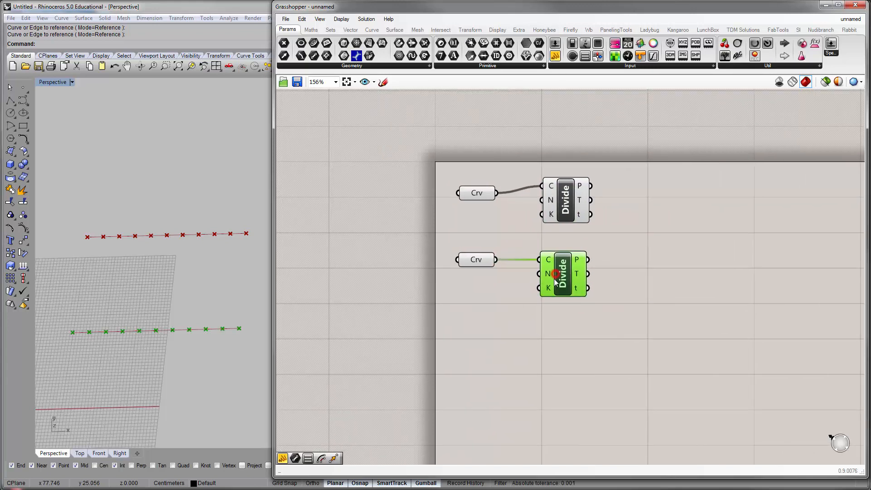
pyautogui.moveTo(574, 206); pyautogui.dragTo(570, 213)
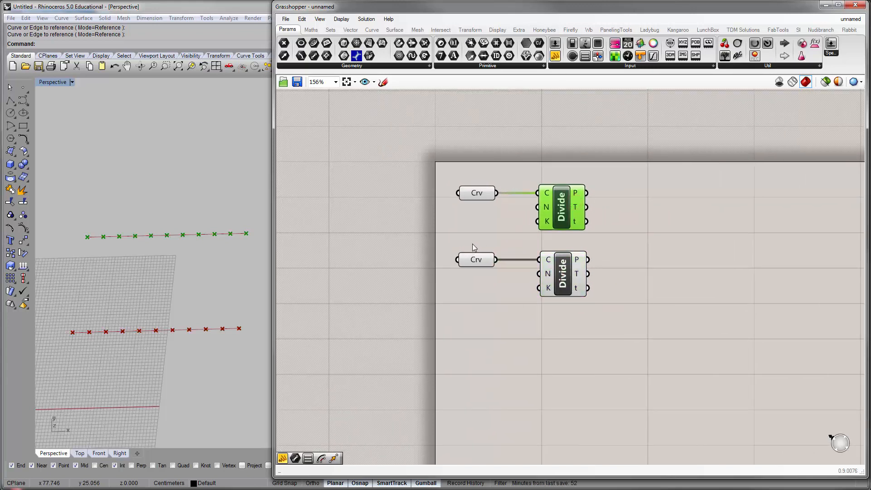
# Add a number slider ranging from 0 to 9 just below the upper Curve parameter.
pyautogui.doubleClick(439, 235)
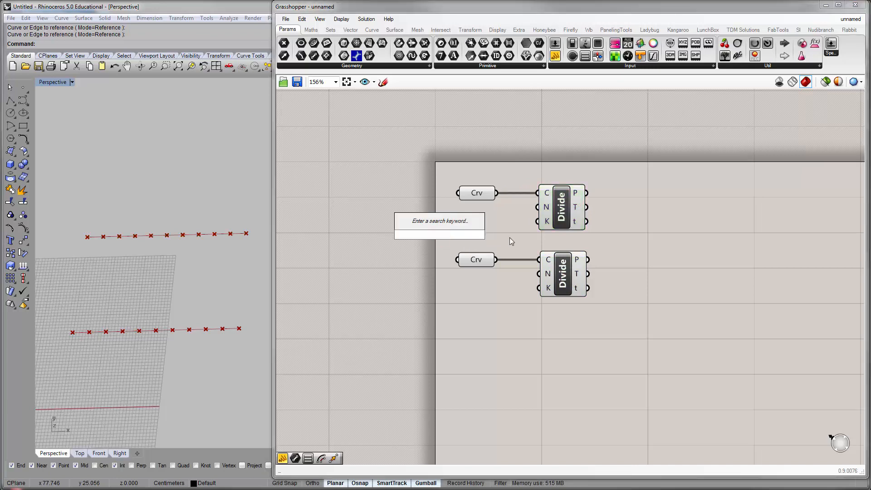
pyautogui.write('0')
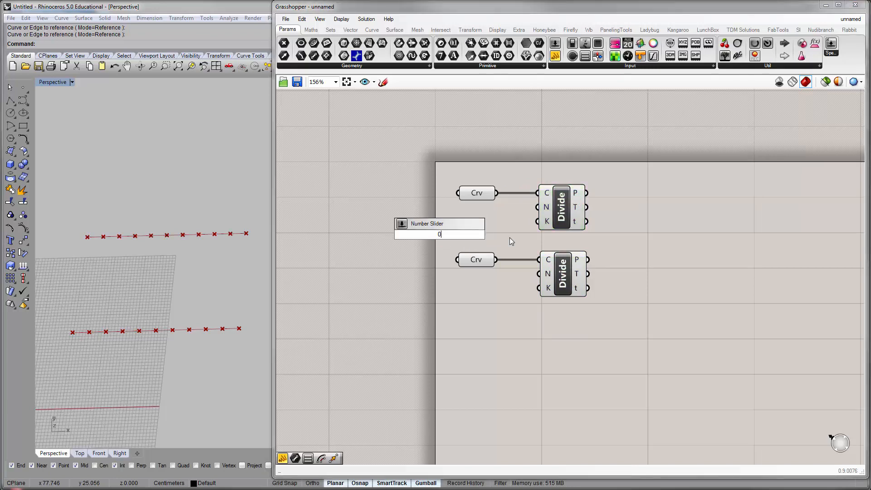
pyautogui.write('<9')
pyautogui.press('Return')
pyautogui.moveTo(456, 242); pyautogui.dragTo(472, 226)
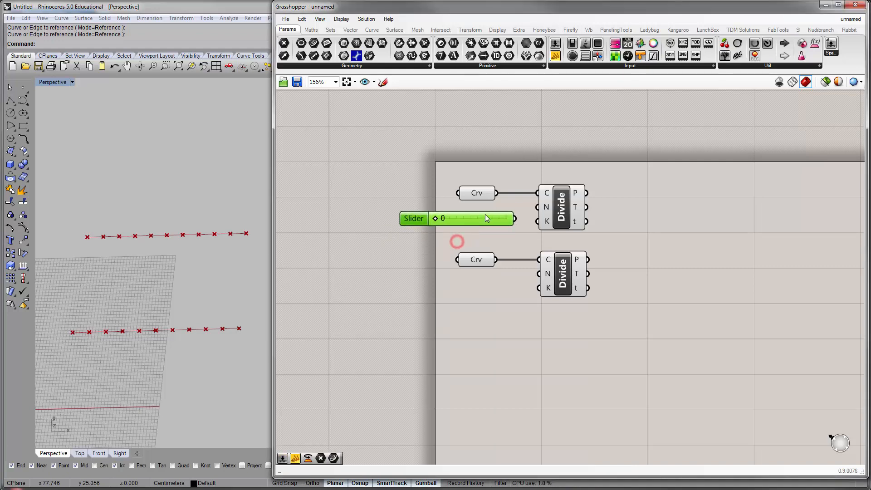
pyautogui.doubleClick(481, 220)
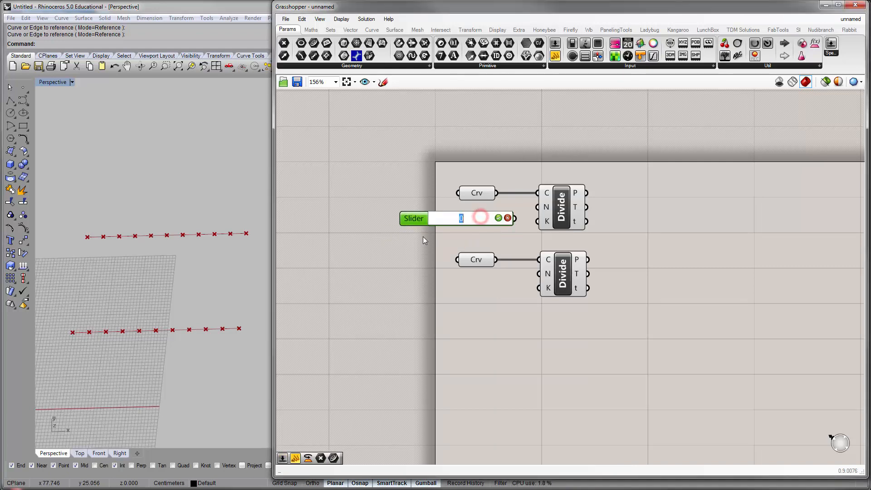
pyautogui.click(409, 246)
# Duplicate the number slider below the lower Curve parameter and connect each slider to the N input of its Divide component.
pyautogui.keyDown('alt'); pyautogui.moveTo(420, 217); pyautogui.dragTo(421, 285); pyautogui.keyUp('alt')
pyautogui.moveTo(516, 219); pyautogui.dragTo(539, 207)
pyautogui.moveTo(518, 286); pyautogui.dragTo(540, 274)
# Set both Count sliders to 9 and tidy the upper slider's position beside its Divide component.
pyautogui.moveTo(437, 219); pyautogui.dragTo(516, 224)
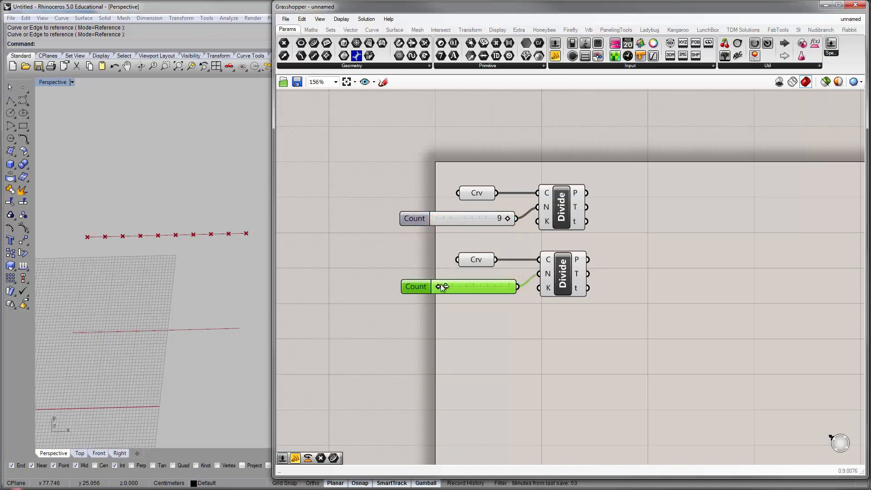
pyautogui.moveTo(443, 287); pyautogui.dragTo(510, 286)
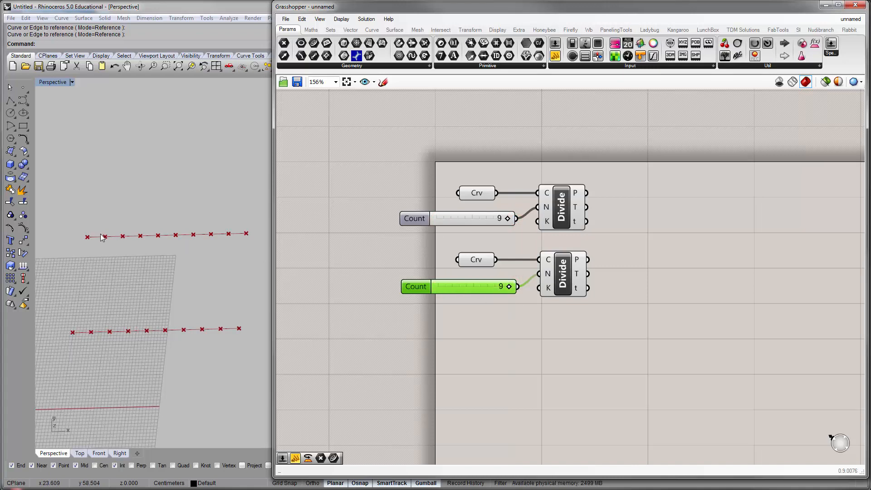
pyautogui.moveTo(578, 194)
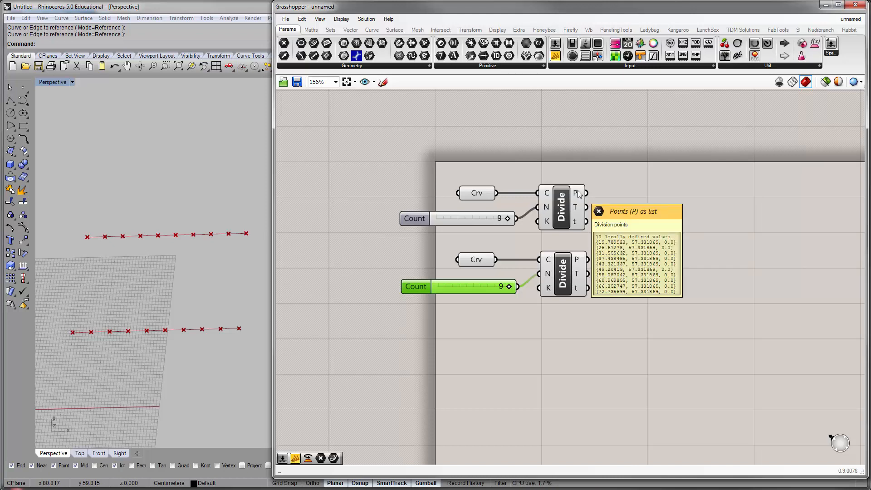
pyautogui.moveTo(489, 219); pyautogui.dragTo(491, 212)
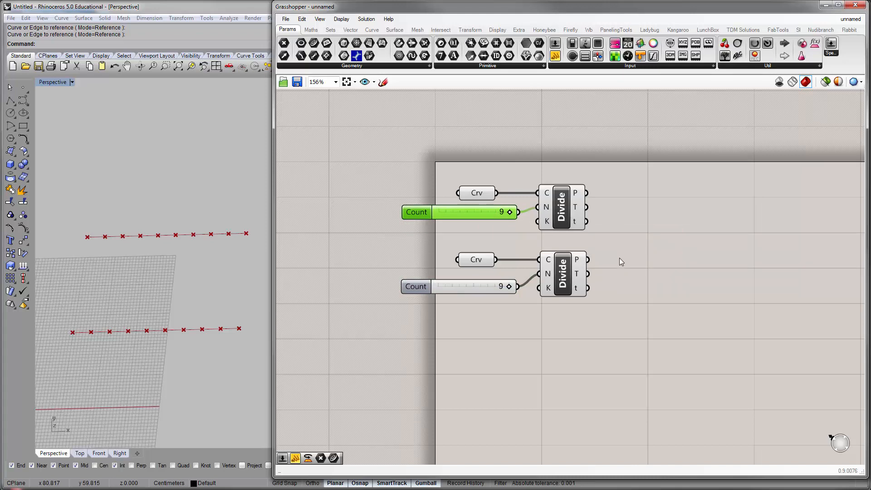
# Add a Line component and connect the upper Divide's P output to A and the lower Divide's P output to B.
pyautogui.moveTo(619, 258); pyautogui.dragTo(612, 248, button='right')
pyautogui.click(607, 248)
pyautogui.moveTo(651, 228); pyautogui.dragTo(617, 245, button='right')
pyautogui.doubleClick(616, 244)
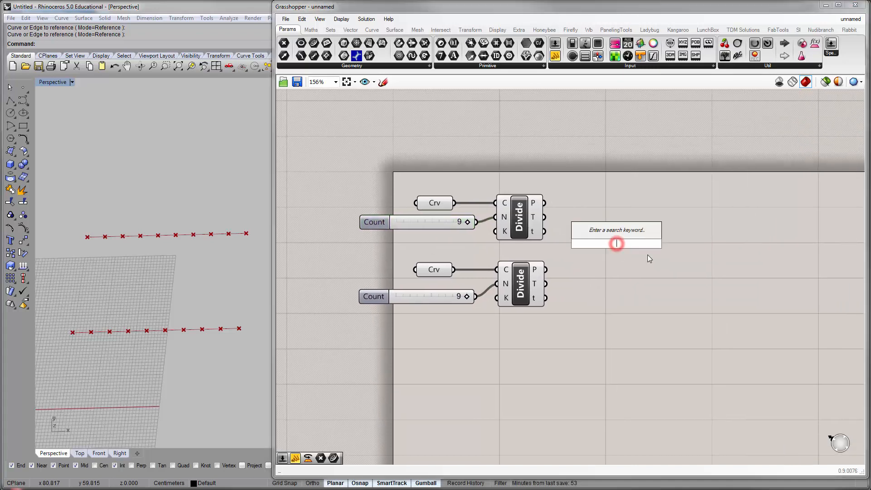
pyautogui.write('line')
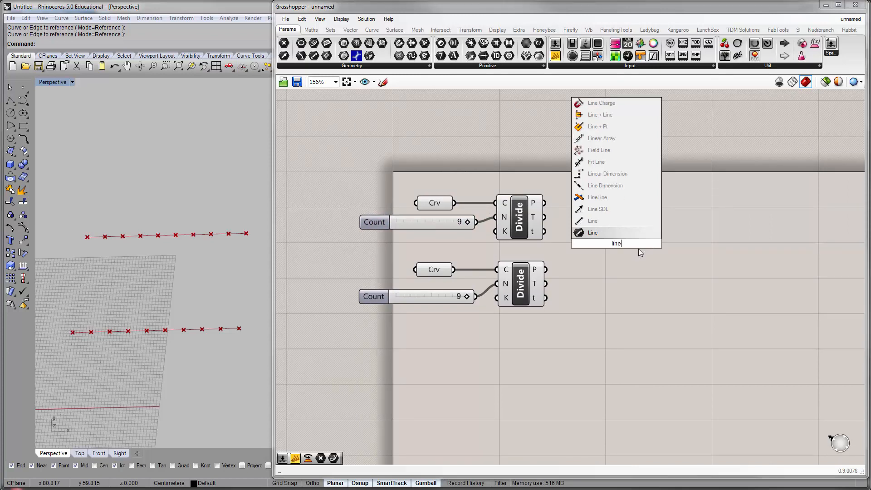
pyautogui.click(627, 224)
pyautogui.moveTo(620, 246); pyautogui.dragTo(614, 248)
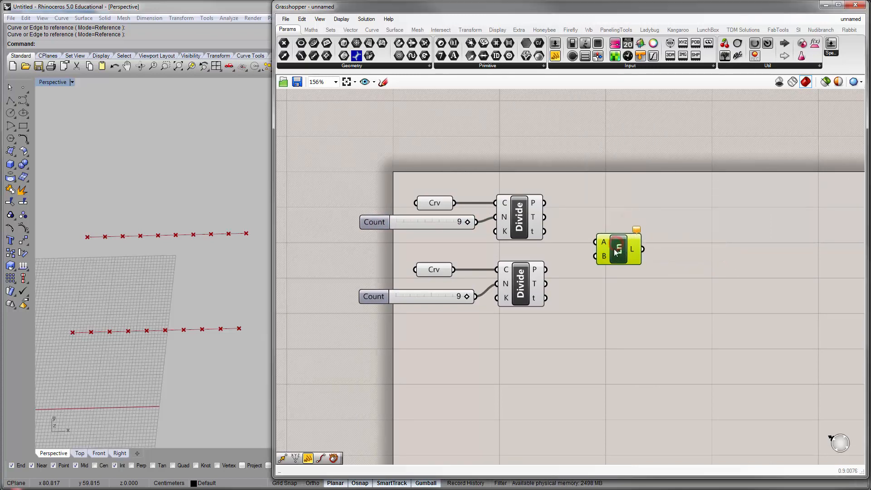
pyautogui.moveTo(544, 203); pyautogui.dragTo(595, 256)
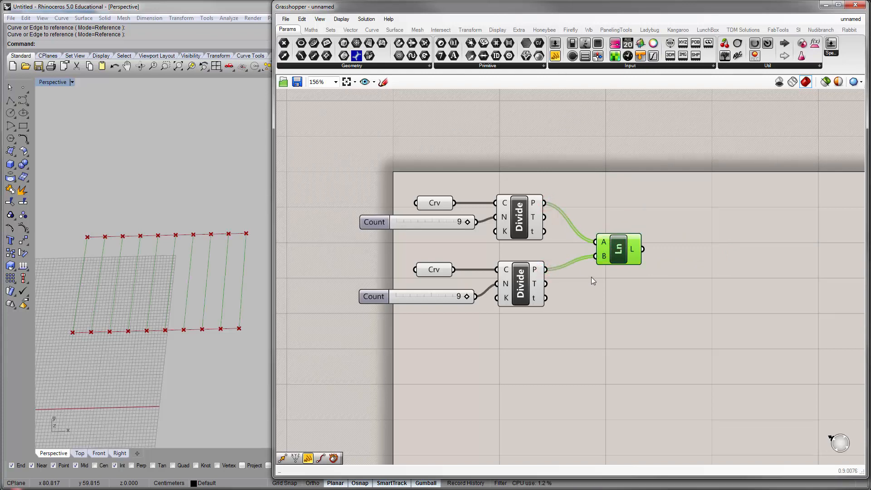
# Narrow the Grasshopper window to show more of the Rhino viewport around the connecting lines.
pyautogui.moveTo(214, 287); pyautogui.dragTo(210, 290, button='right')
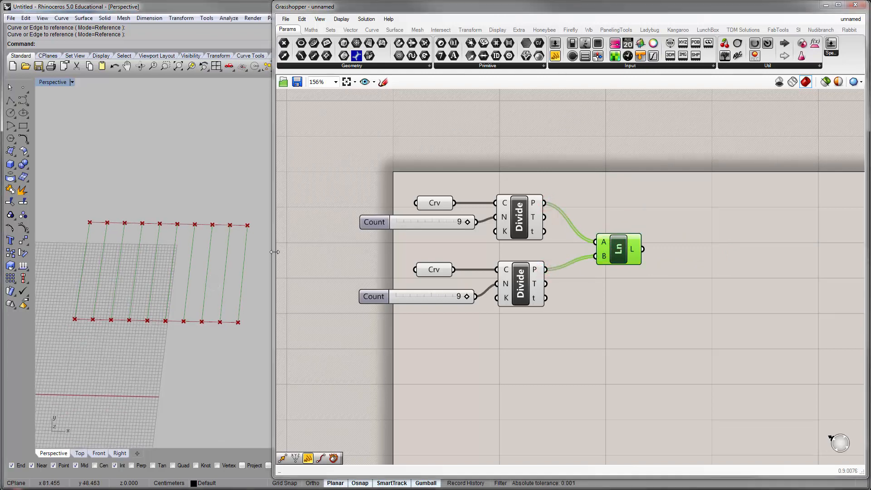
pyautogui.moveTo(274, 252); pyautogui.dragTo(302, 248)
pyautogui.moveTo(255, 261); pyautogui.dragTo(222, 244, button='right')
pyautogui.scroll(2, 241, 270)
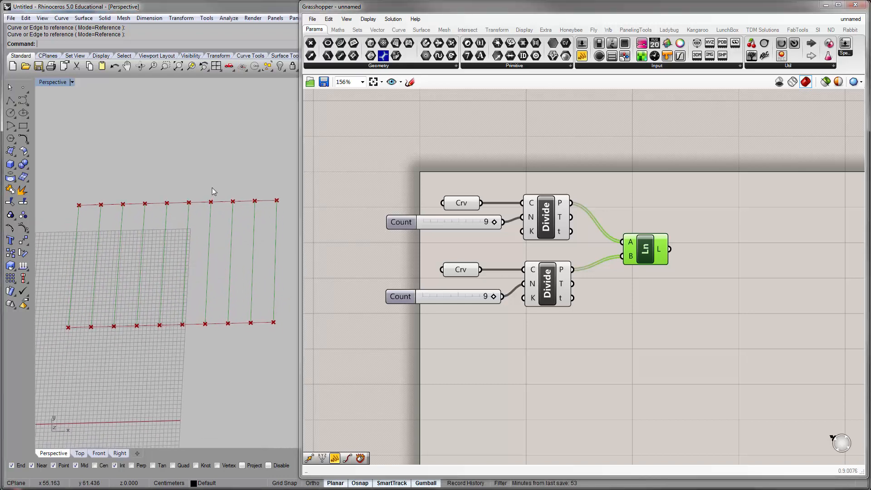
# Move the two source lines together along the Y direction, clear of the construction grid.
pyautogui.moveTo(257, 366); pyautogui.dragTo(167, 125)
pyautogui.scroll(-4, 165, 200)
pyautogui.click(170, 210)
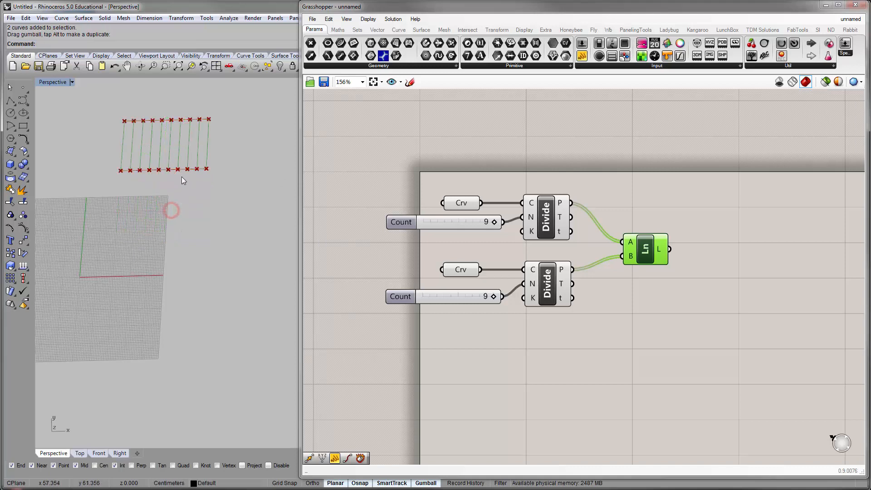
pyautogui.keyDown('shift'); pyautogui.moveTo(181, 177); pyautogui.dragTo(185, 248, button='right'); pyautogui.keyUp('shift')
pyautogui.scroll(4, 181, 242)
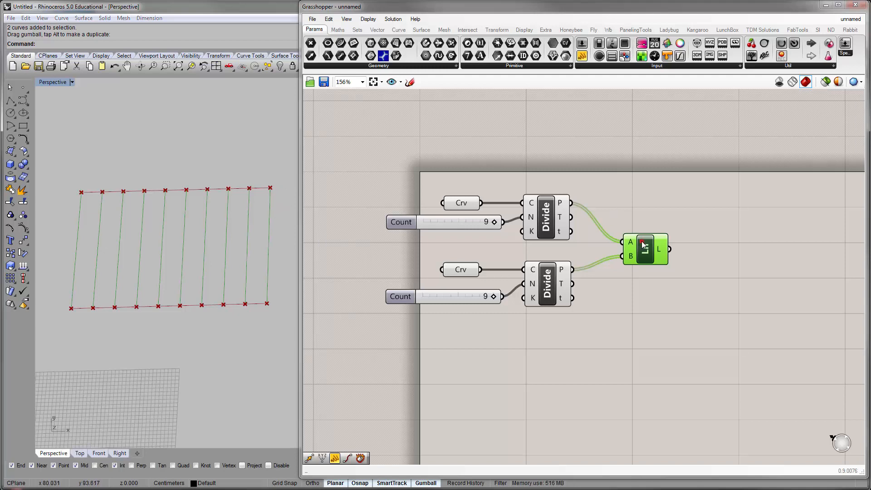
# Shift the Line component right, add a Panel above it, and connect the upper Divide's P output to the Panel.
pyautogui.moveTo(641, 241); pyautogui.dragTo(661, 241)
pyautogui.click(641, 196)
pyautogui.doubleClick(638, 168)
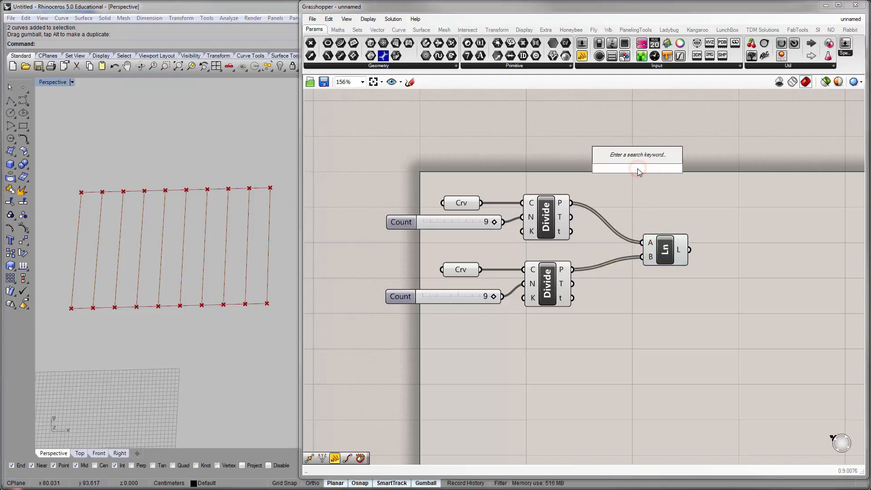
pyautogui.write('panel')
pyautogui.press('Return')
pyautogui.moveTo(648, 183); pyautogui.dragTo(632, 213, button='right')
pyautogui.moveTo(628, 208); pyautogui.dragTo(665, 177)
pyautogui.moveTo(553, 233); pyautogui.dragTo(606, 168)
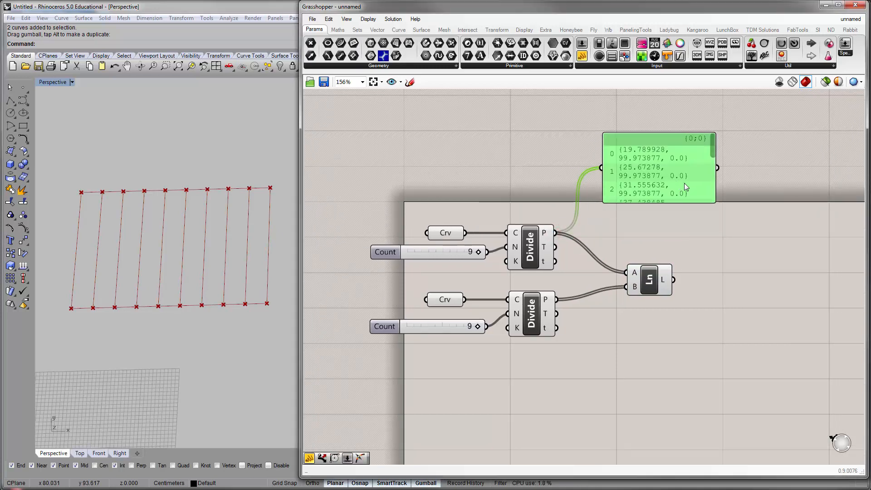
# Enlarge the Panel to fit the whole list of point coordinates and adjust its position on the canvas.
pyautogui.moveTo(715, 202); pyautogui.dragTo(819, 261)
pyautogui.moveTo(768, 237); pyautogui.dragTo(772, 268)
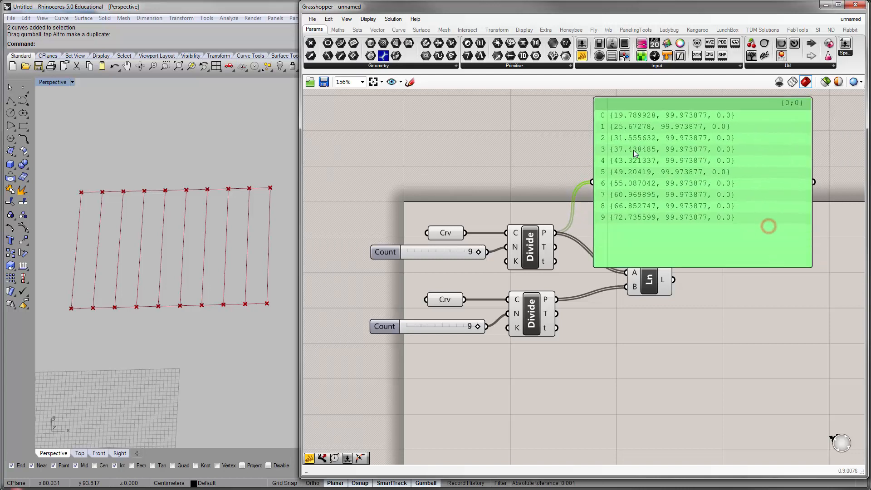
pyautogui.moveTo(603, 114); pyautogui.dragTo(602, 127, button='right')
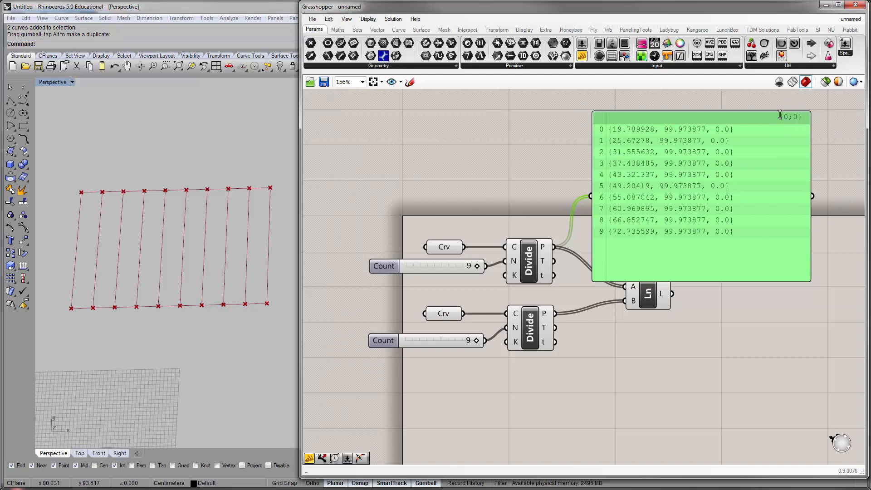
pyautogui.moveTo(719, 144); pyautogui.dragTo(671, 173, button='right')
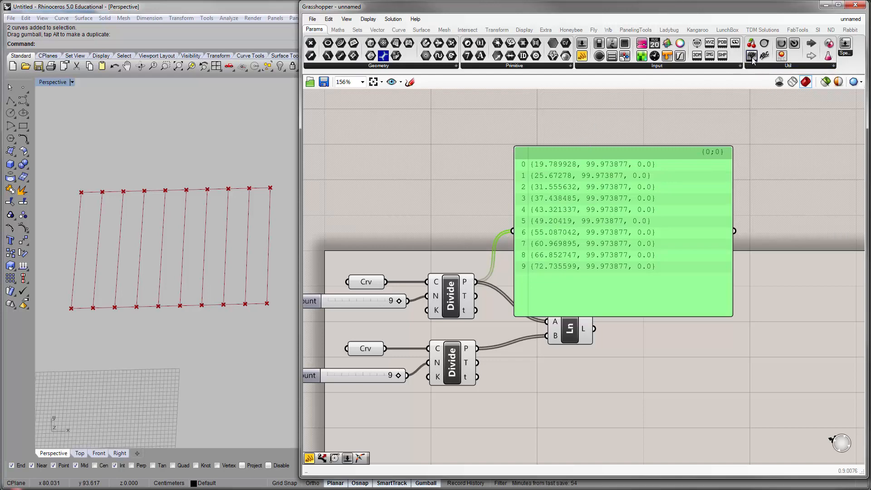
# Add a Param Viewer above the Panel, connect the upper Divide's P output to it, and switch it to the tree diagram.
pyautogui.moveTo(752, 58); pyautogui.dragTo(633, 168)
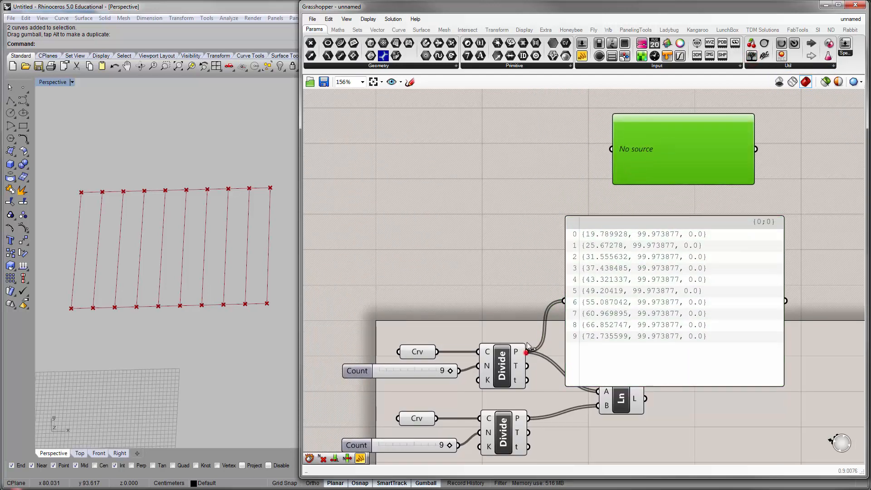
pyautogui.moveTo(528, 352); pyautogui.dragTo(623, 149)
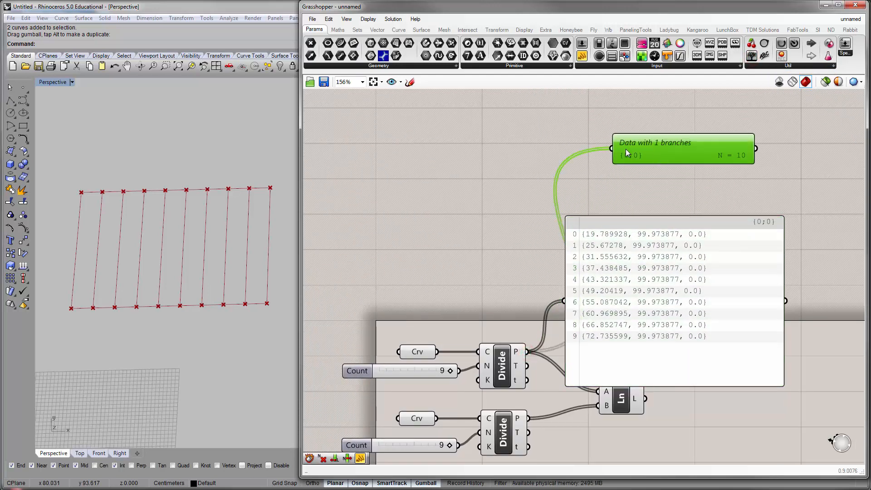
pyautogui.click(677, 150)
pyautogui.doubleClick(678, 152)
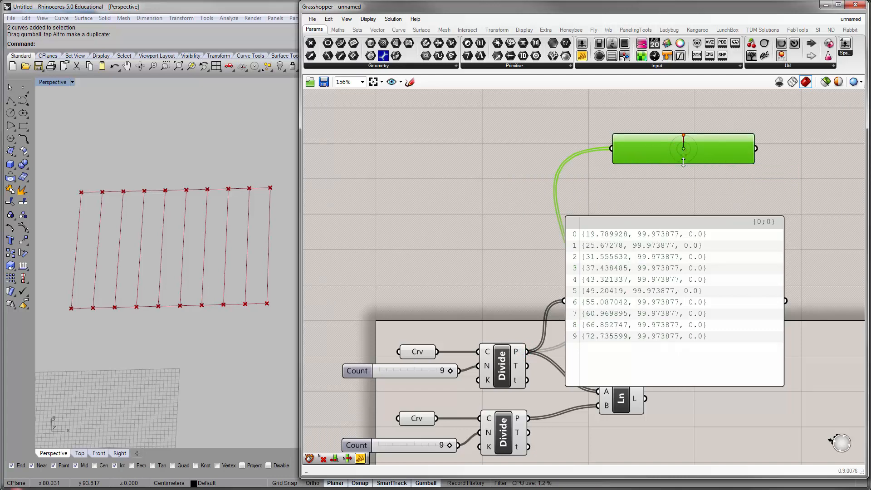
pyautogui.scroll(4, 684, 171)
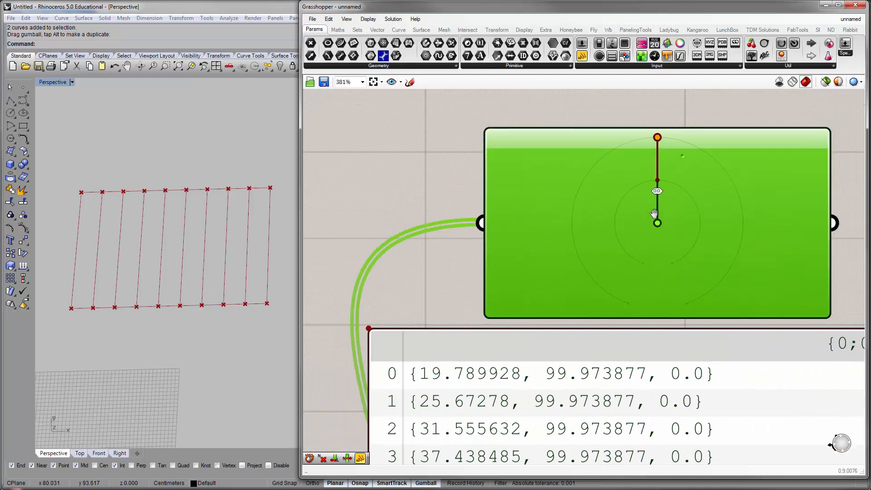
pyautogui.scroll(2, 654, 214)
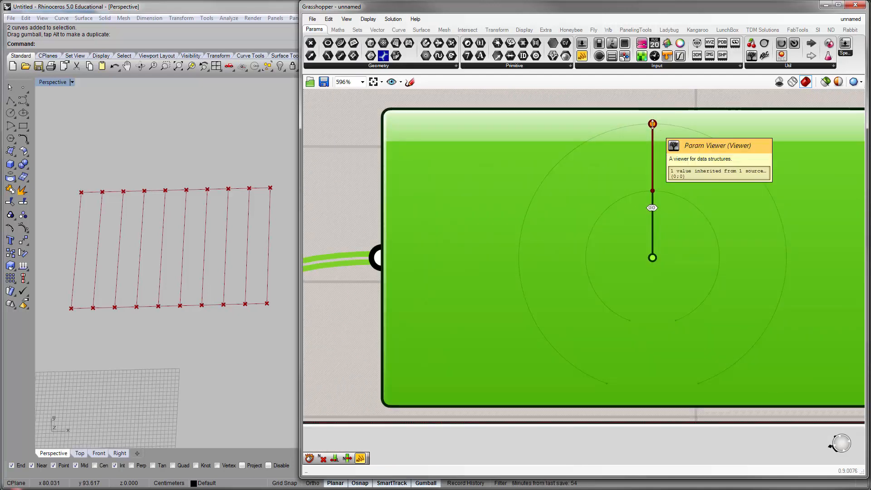
pyautogui.moveTo(652, 123); pyautogui.dragTo(652, 137)
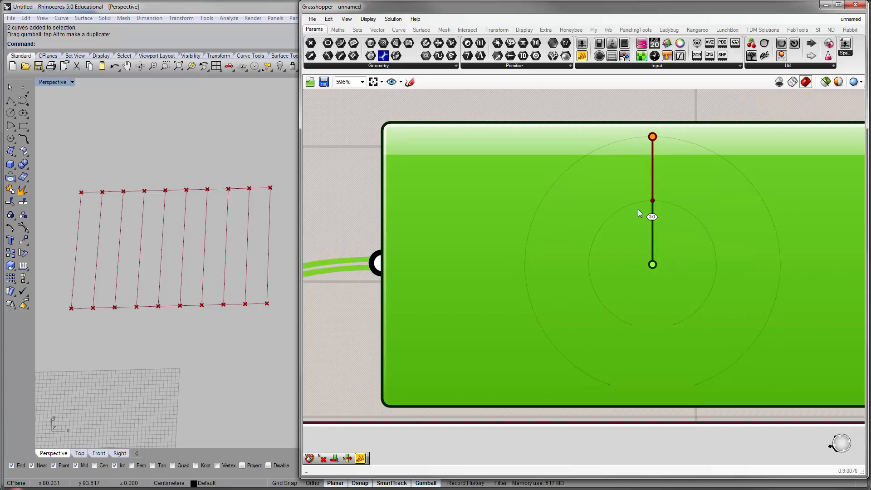
pyautogui.moveTo(654, 218); pyautogui.dragTo(645, 183, button='right')
# Arrange the Param Viewer and the Panel side by side above the Divide and Line components.
pyautogui.scroll(-7, 644, 182)
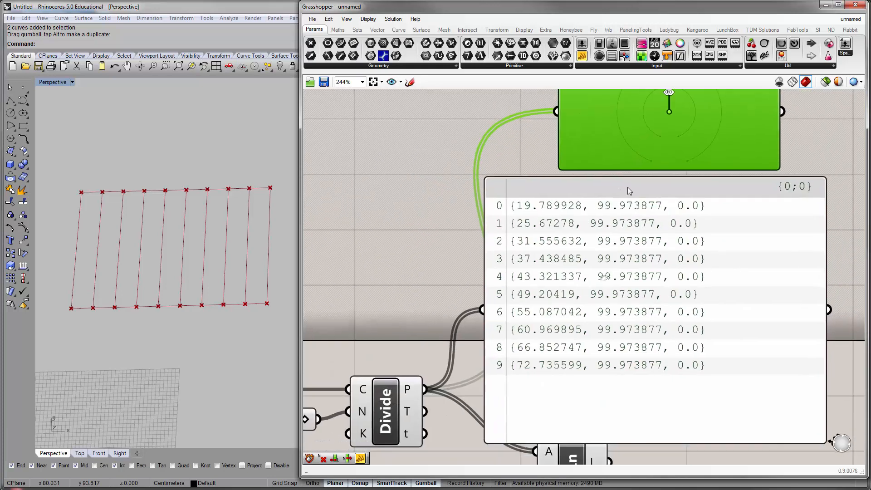
pyautogui.click(611, 244)
pyautogui.moveTo(661, 244); pyautogui.dragTo(703, 262)
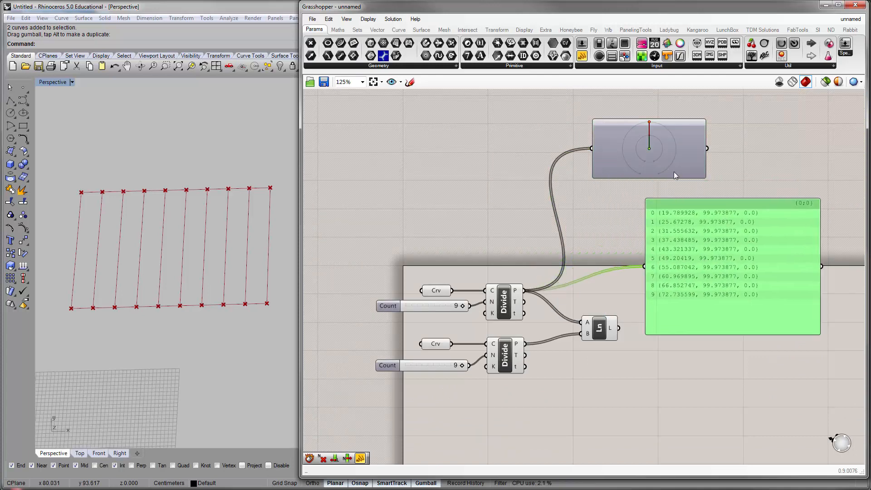
pyautogui.moveTo(673, 171); pyautogui.dragTo(623, 148)
pyautogui.moveTo(696, 254); pyautogui.dragTo(723, 178)
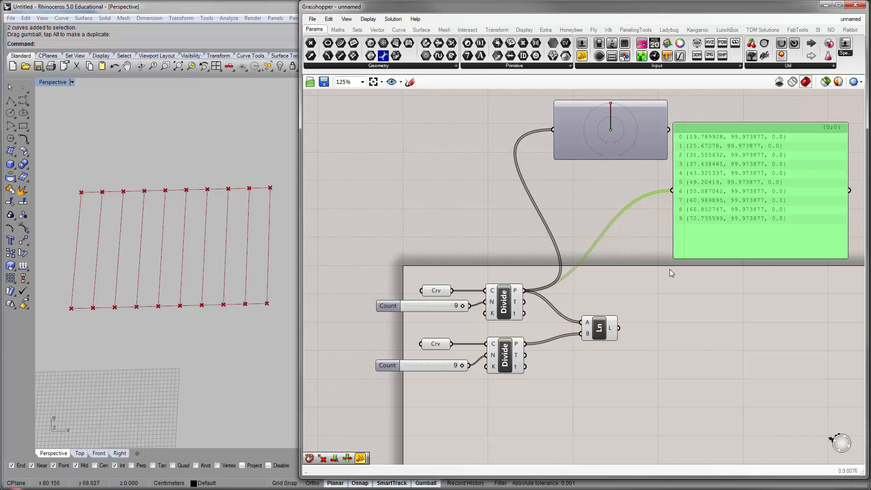
pyautogui.moveTo(669, 269); pyautogui.dragTo(666, 268, button='right')
pyautogui.click(627, 270)
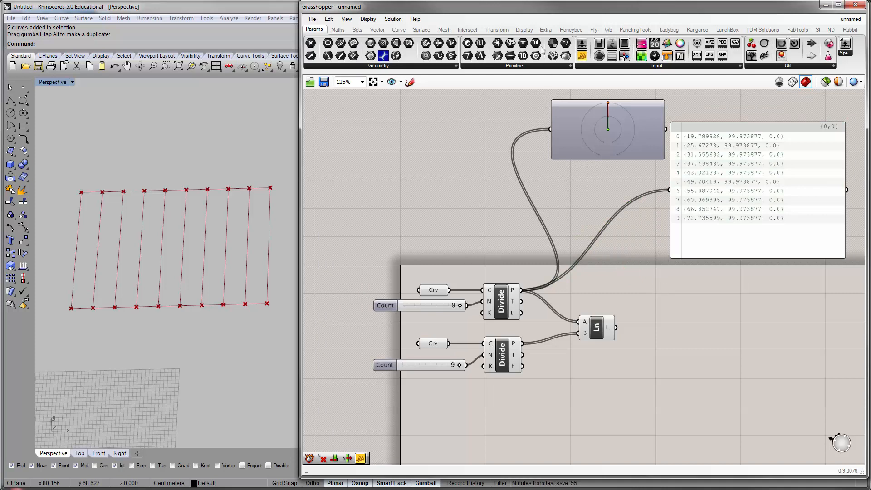
# Add a Point List display component to the canvas below the Param Viewer.
pyautogui.click(525, 29)
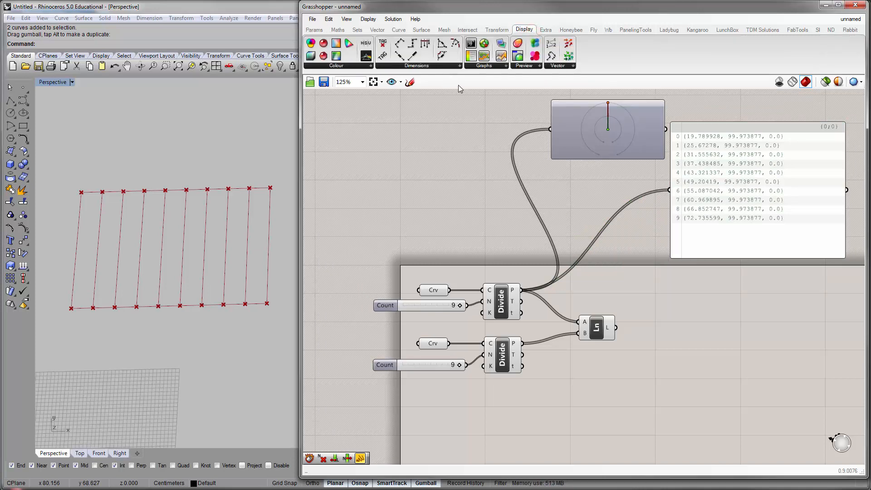
pyautogui.click(557, 66)
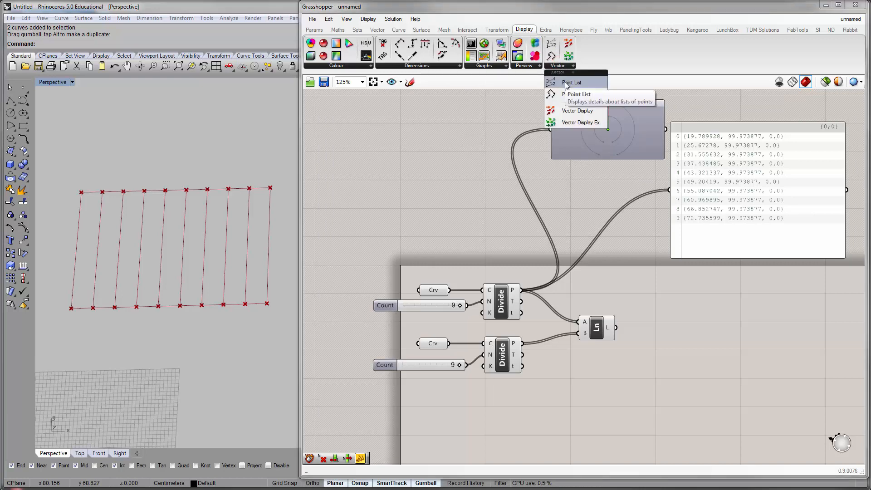
pyautogui.moveTo(566, 85); pyautogui.dragTo(606, 188)
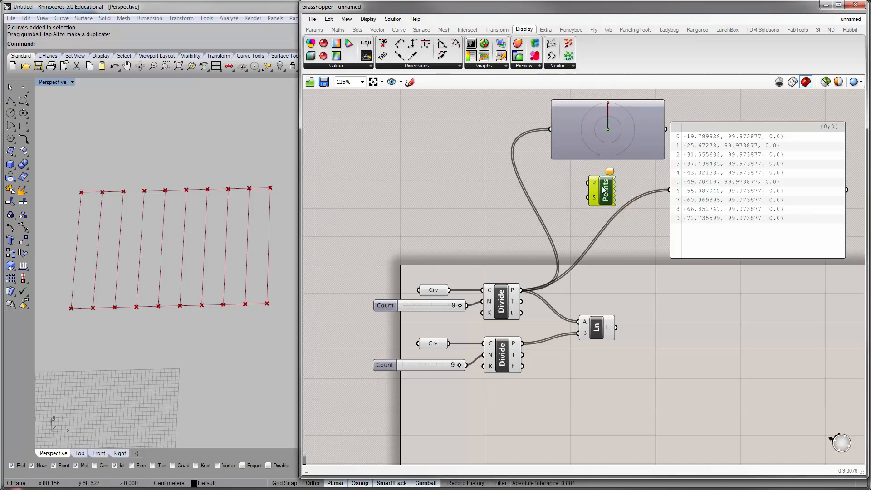
pyautogui.doubleClick(647, 243)
pyautogui.write('li')
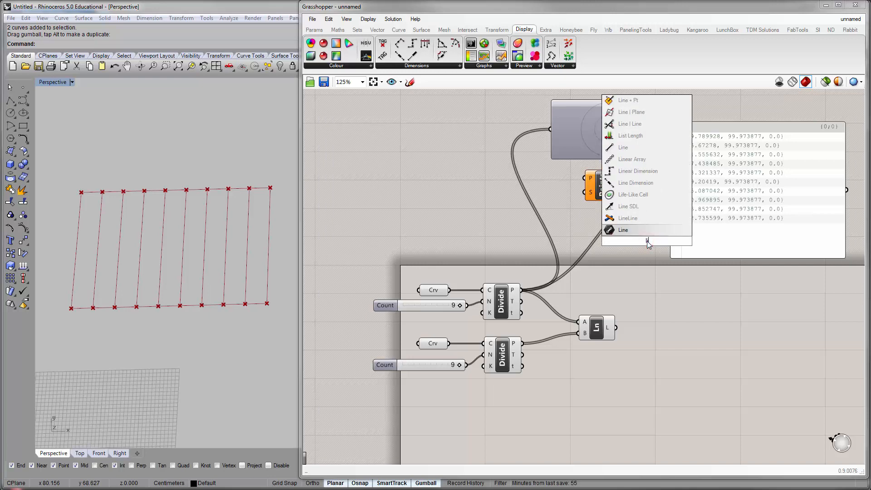
pyautogui.write('st')
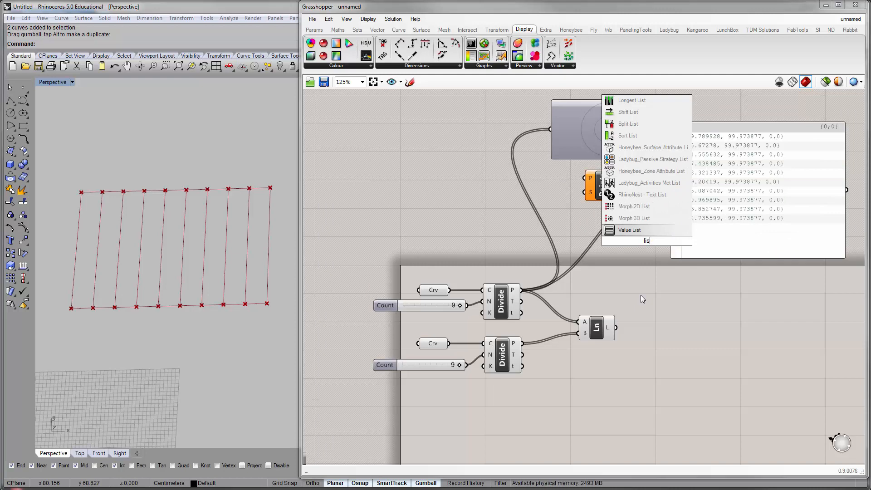
pyautogui.press('BackSpace')
pyautogui.press('BackSpace')
pyautogui.press('BackSpace')
pyautogui.press('BackSpace')
pyautogui.write('points')
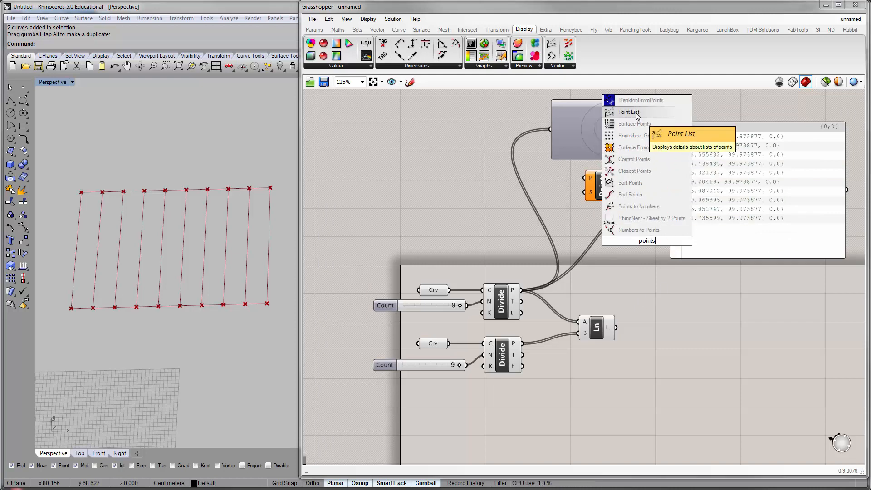
pyautogui.click(665, 298)
# Connect the upper Divide's P output to the Point List's P input and set a number for its S input.
pyautogui.moveTo(597, 181); pyautogui.dragTo(591, 200)
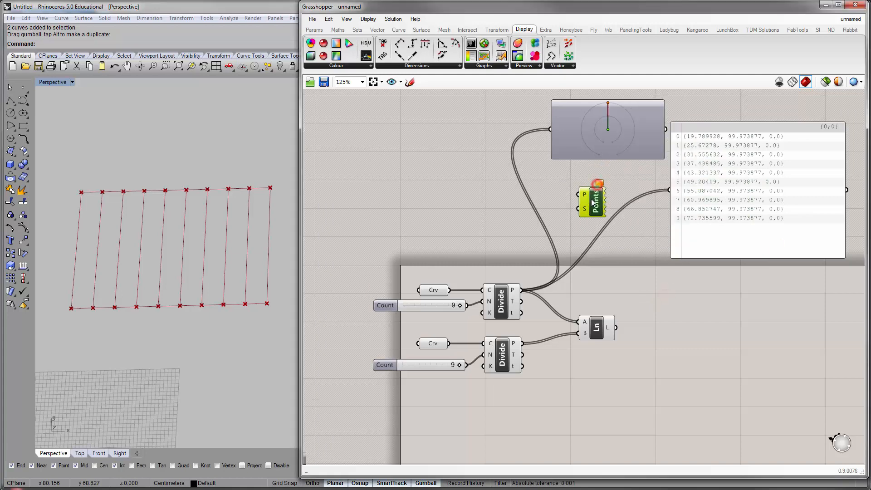
pyautogui.moveTo(522, 290); pyautogui.dragTo(600, 203)
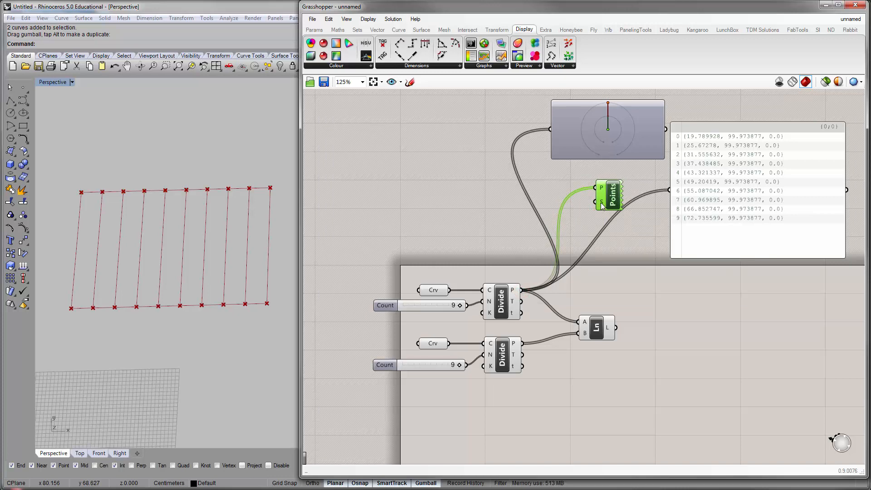
pyautogui.rightClick(600, 202)
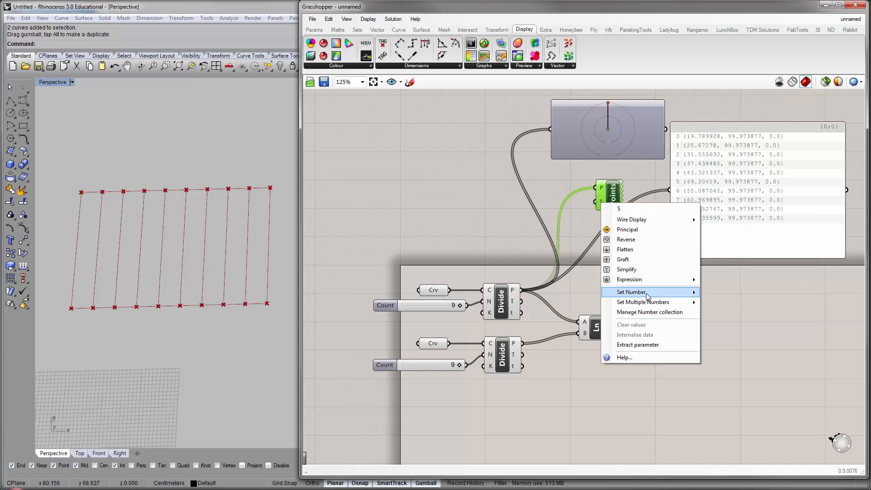
pyautogui.moveTo(647, 292)
pyautogui.click(735, 289)
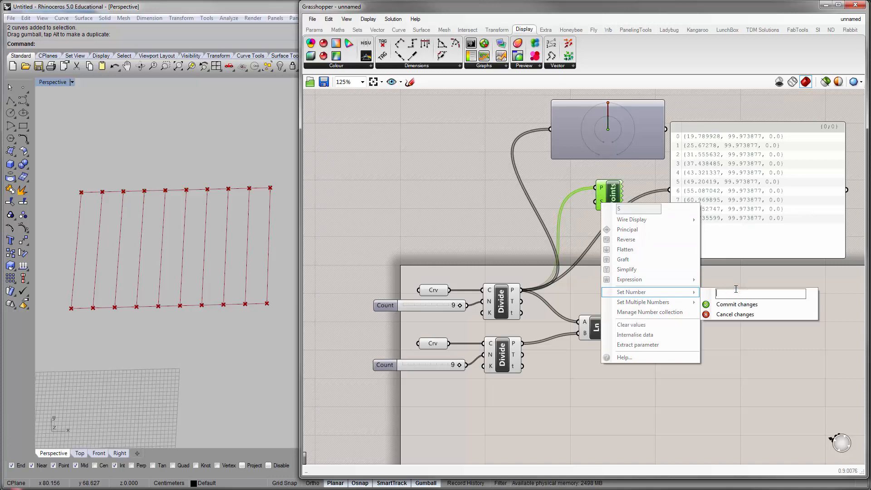
pyautogui.click(730, 304)
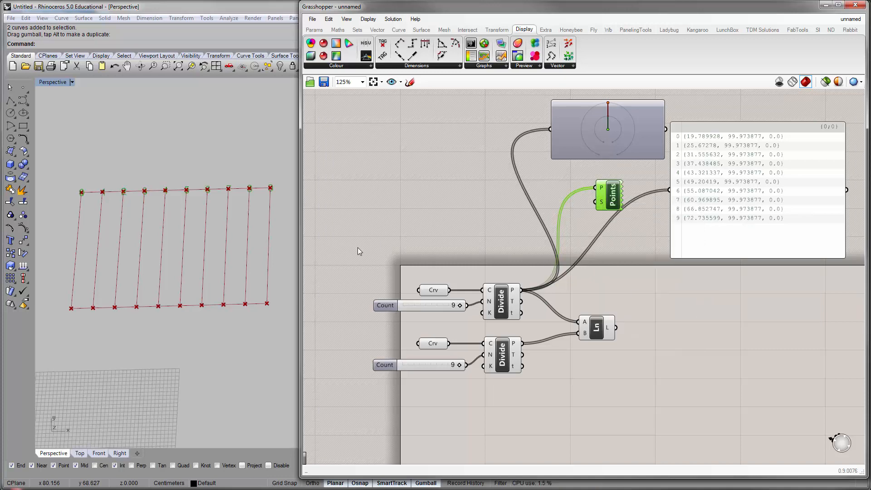
# Examine the index numbers of the division points along the upper line in the Perspective viewport.
pyautogui.moveTo(200, 212); pyautogui.dragTo(202, 204, button='right')
pyautogui.click(526, 150)
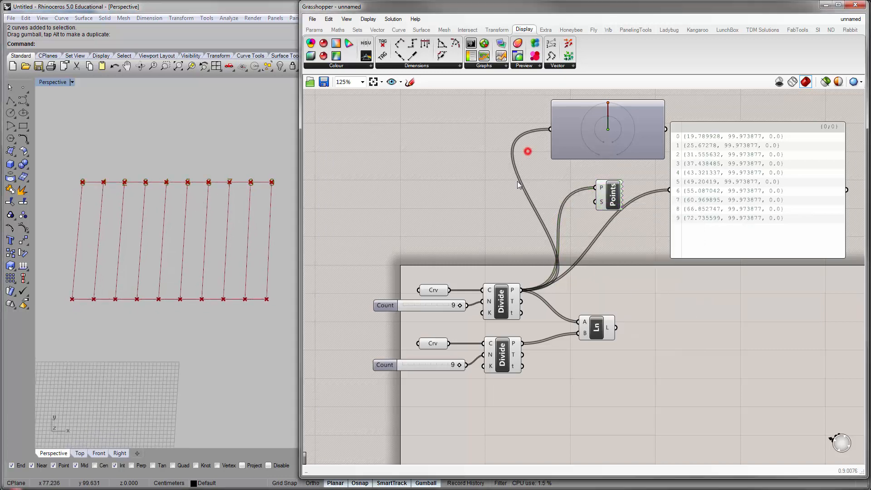
pyautogui.click(493, 311)
pyautogui.click(197, 142)
pyautogui.scroll(4, 94, 188)
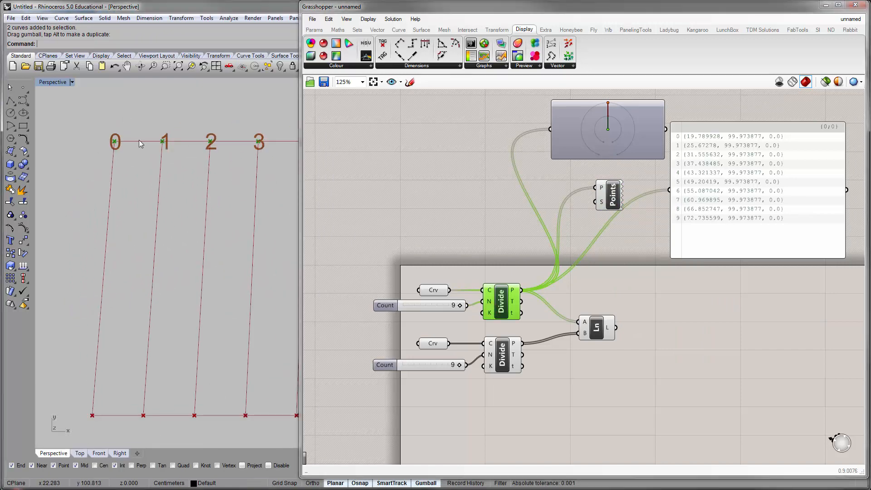
pyautogui.moveTo(611, 190); pyautogui.dragTo(611, 181)
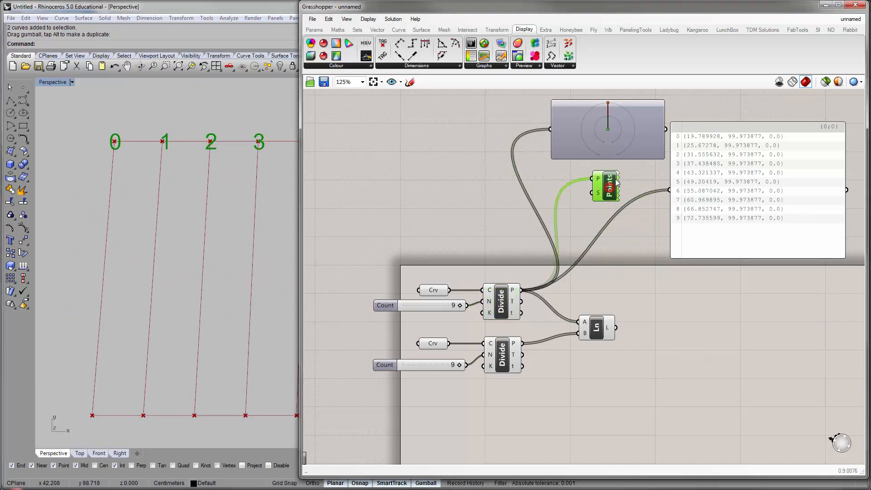
pyautogui.click(114, 149)
pyautogui.scroll(-4, 101, 160)
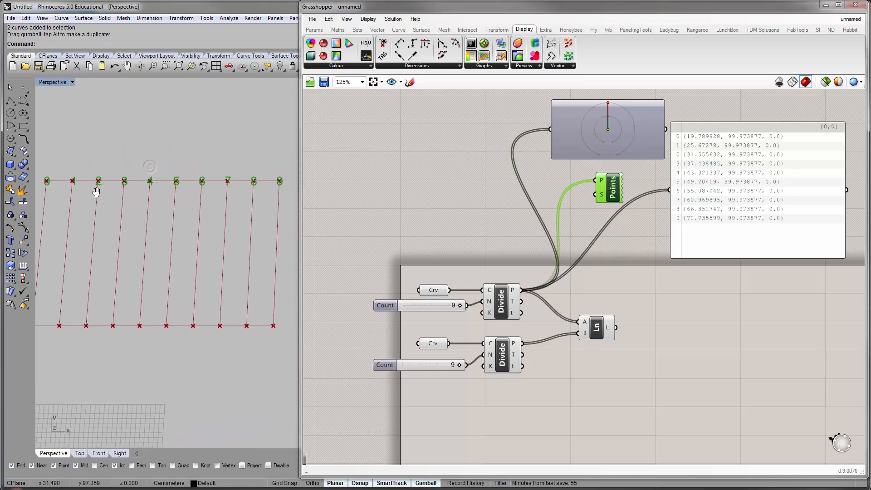
pyautogui.moveTo(111, 196); pyautogui.dragTo(126, 179, button='right')
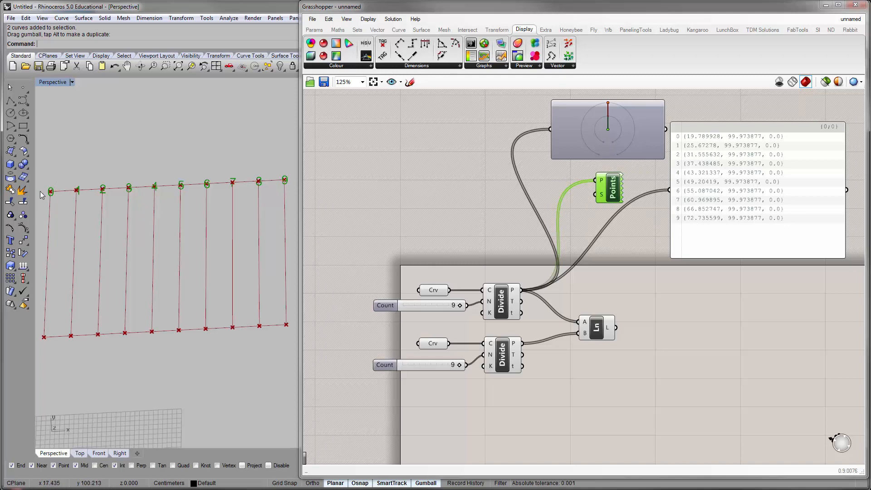
pyautogui.moveTo(77, 204); pyautogui.dragTo(81, 211, button='right')
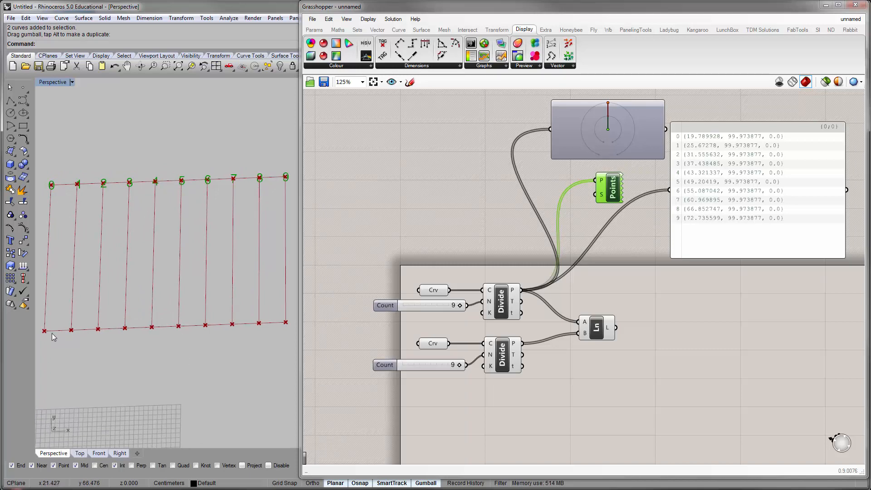
# Duplicate the Point List component below the Line component and feed its P input from the lower Divide's P output instead.
pyautogui.click(611, 191)
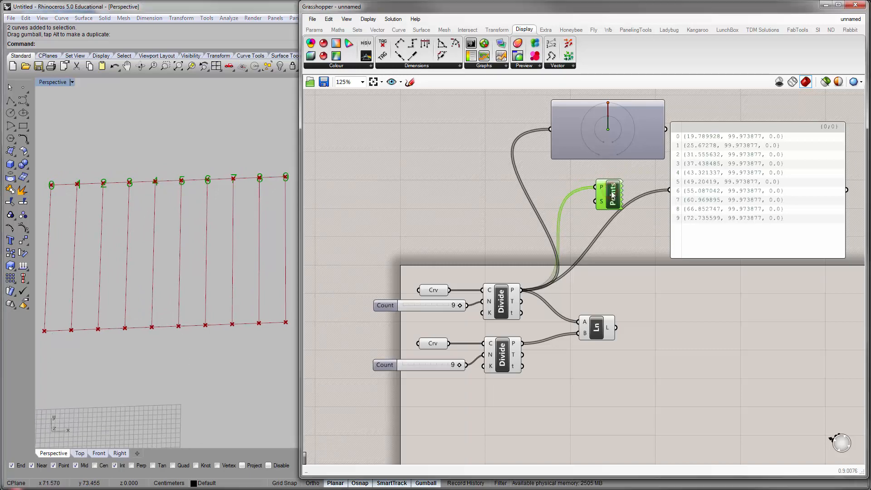
pyautogui.keyDown('alt'); pyautogui.moveTo(611, 191); pyautogui.dragTo(598, 403); pyautogui.keyUp('alt')
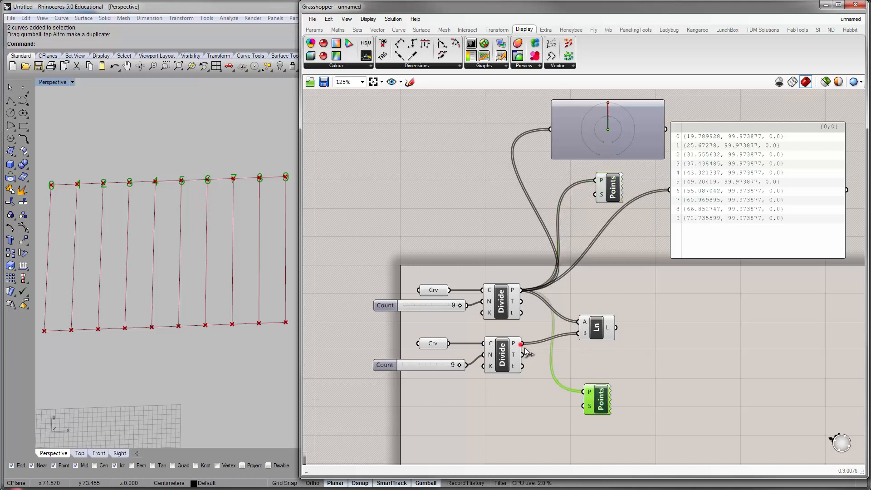
pyautogui.keyDown('shift'); pyautogui.moveTo(523, 343); pyautogui.dragTo(608, 415); pyautogui.keyUp('shift')
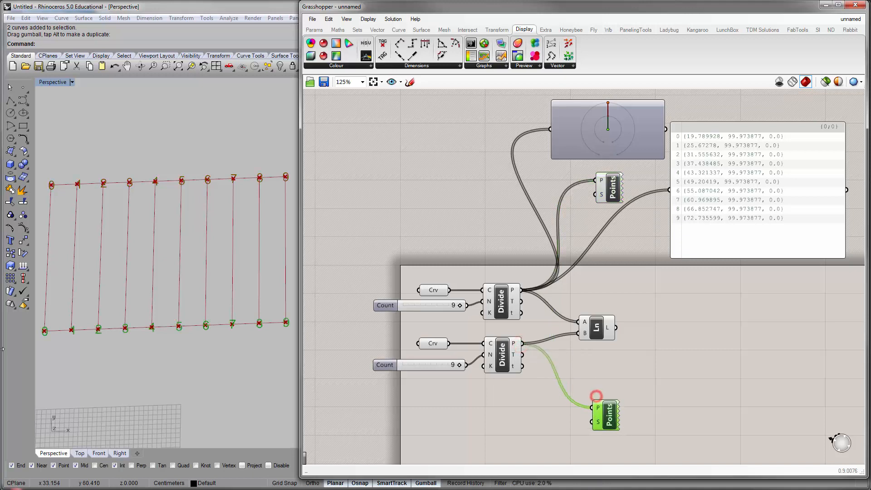
# Flip the direction of the lower Rhino line in the Perspective viewport.
pyautogui.click(266, 346)
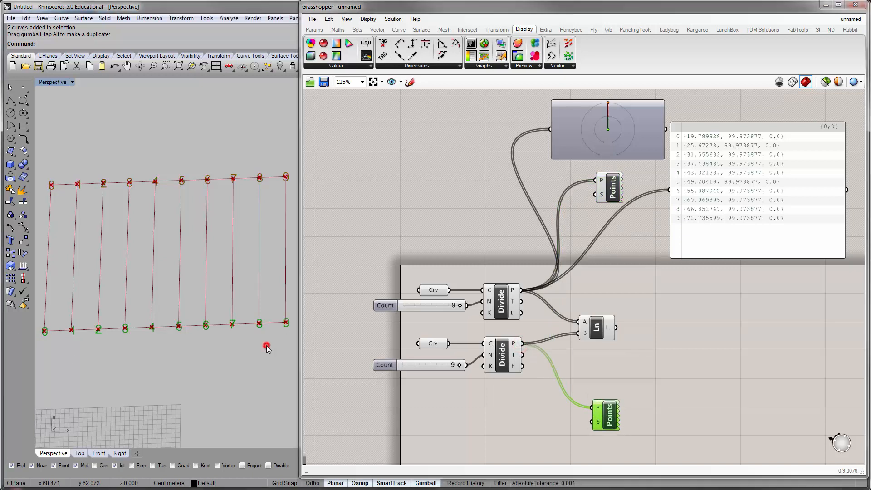
pyautogui.moveTo(213, 340); pyautogui.dragTo(181, 294)
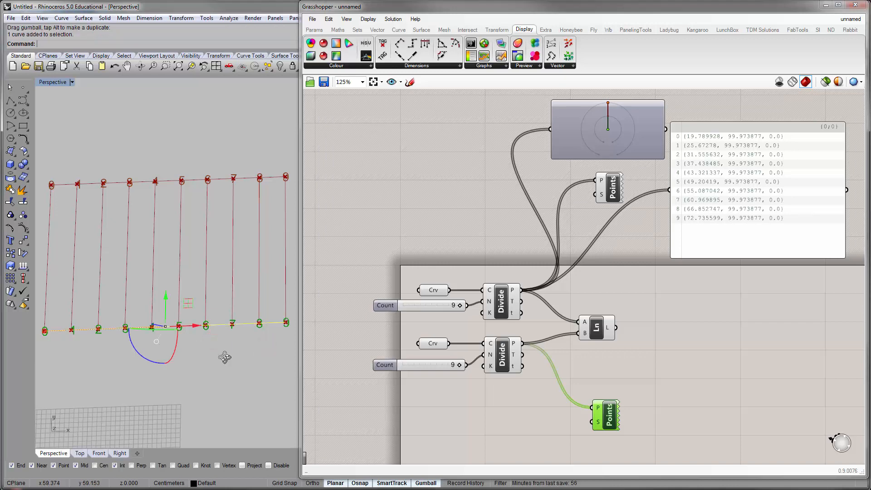
pyautogui.moveTo(225, 357); pyautogui.dragTo(228, 336, button='right')
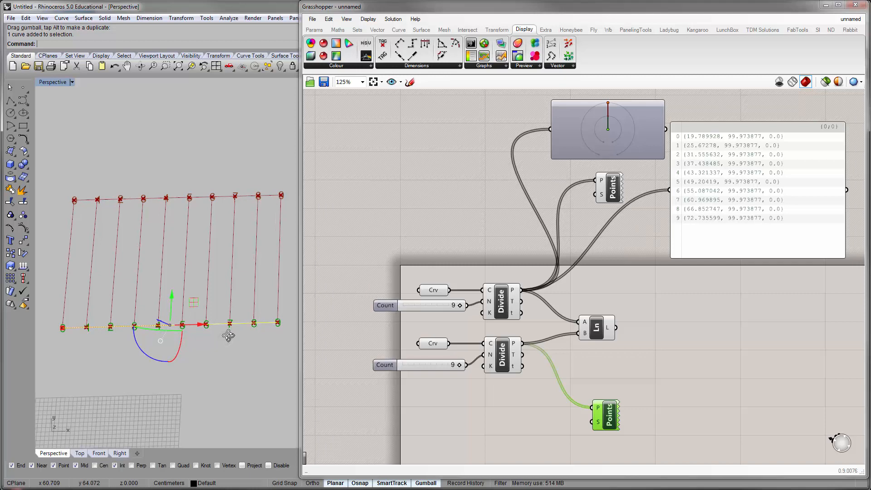
pyautogui.write('p')
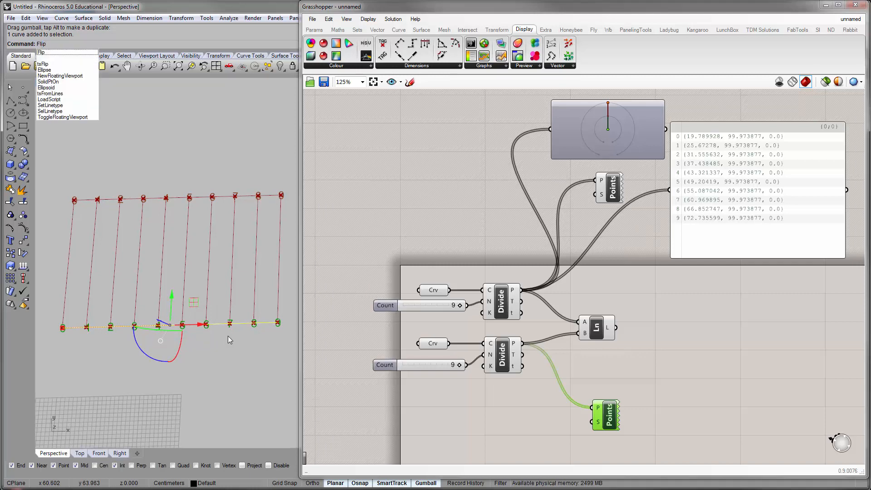
pyautogui.press('Return')
pyautogui.click(227, 341)
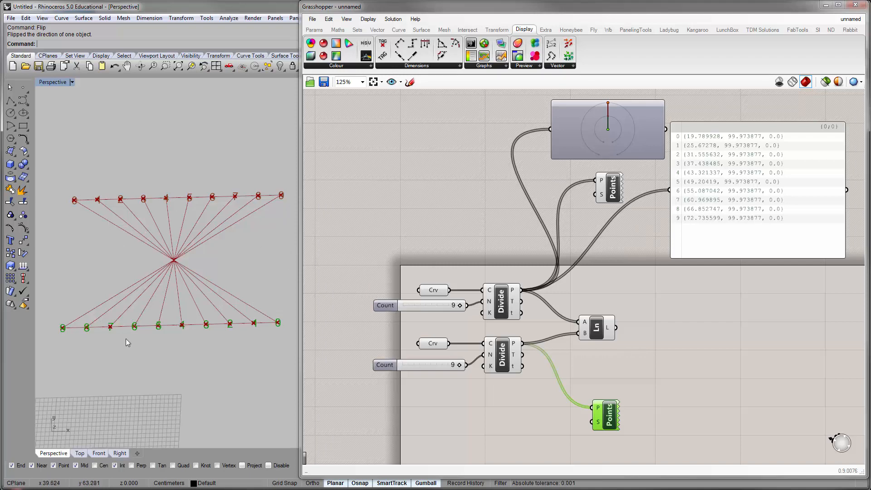
# Insert a Reverse List component between the lower Divide's P output and the Line's B input, moving the Line aside to make room.
pyautogui.moveTo(245, 350); pyautogui.dragTo(178, 301)
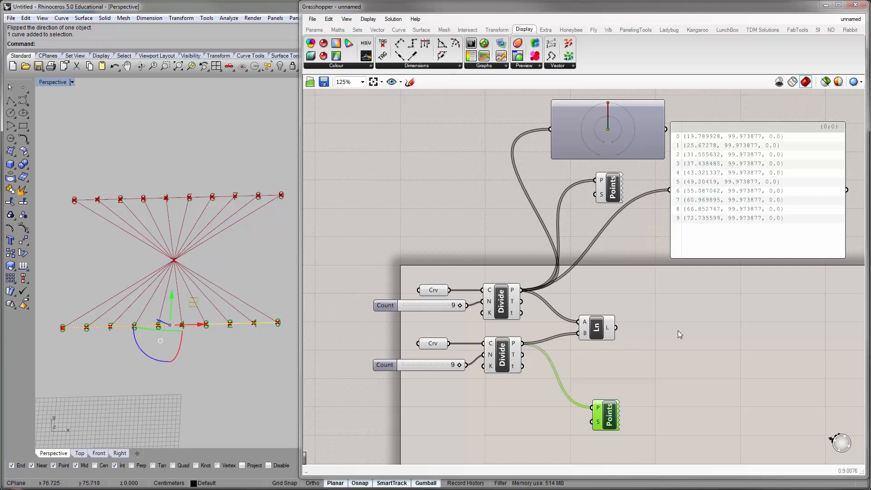
pyautogui.doubleClick(674, 350)
pyautogui.write('rever')
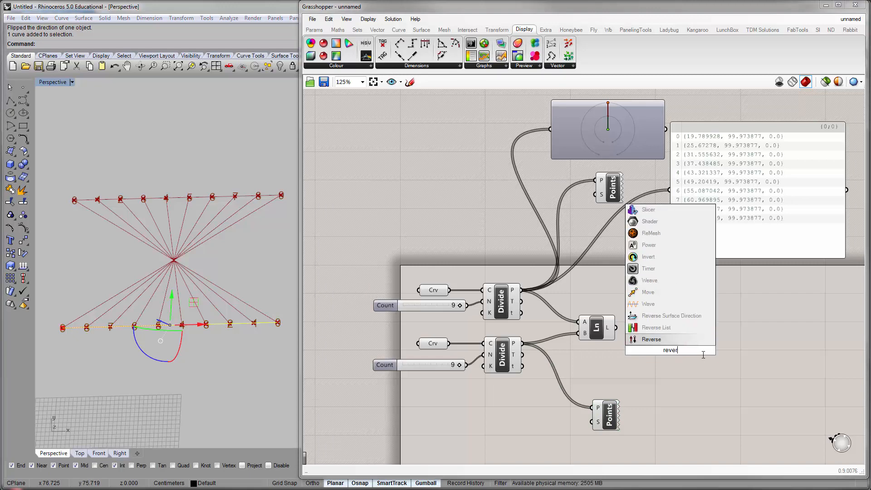
pyautogui.click(694, 329)
pyautogui.moveTo(678, 353); pyautogui.dragTo(628, 376)
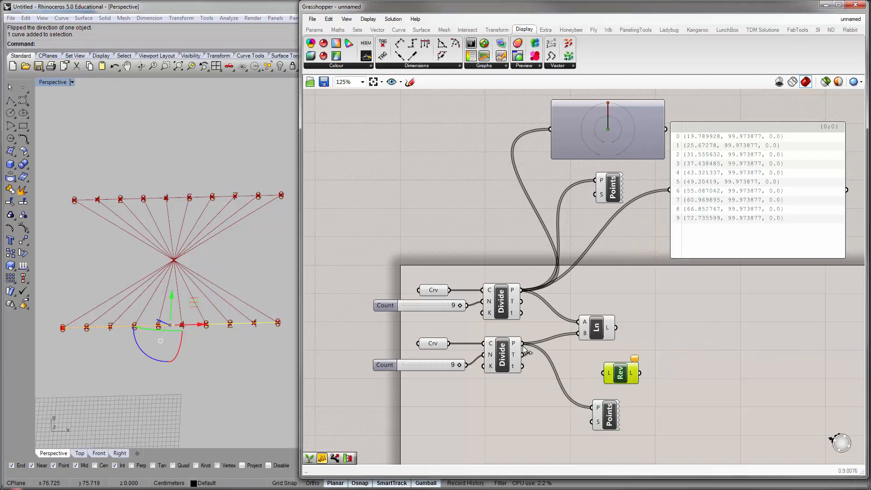
pyautogui.moveTo(522, 345)
pyautogui.mouseDown()
pyautogui.moveTo(604, 368)
pyautogui.moveTo(595, 382)
pyautogui.moveTo(578, 333)
pyautogui.mouseUp()
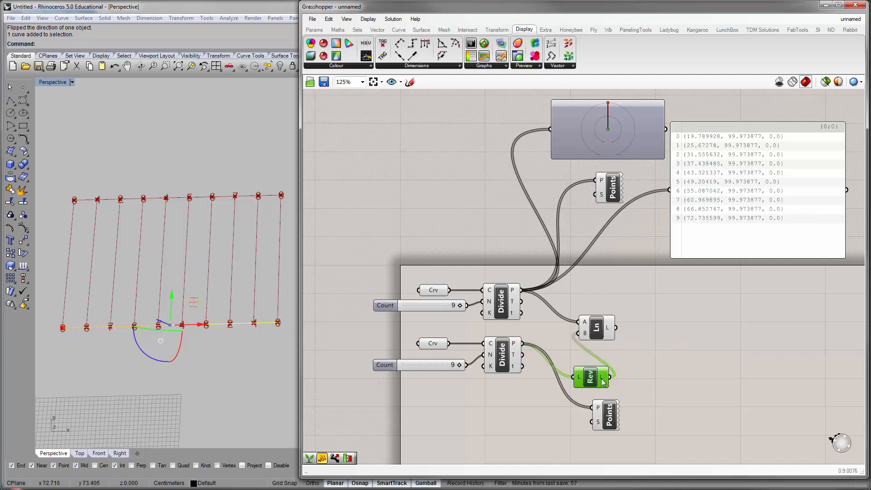
pyautogui.moveTo(603, 382); pyautogui.dragTo(626, 319)
pyautogui.moveTo(550, 336); pyautogui.dragTo(569, 337)
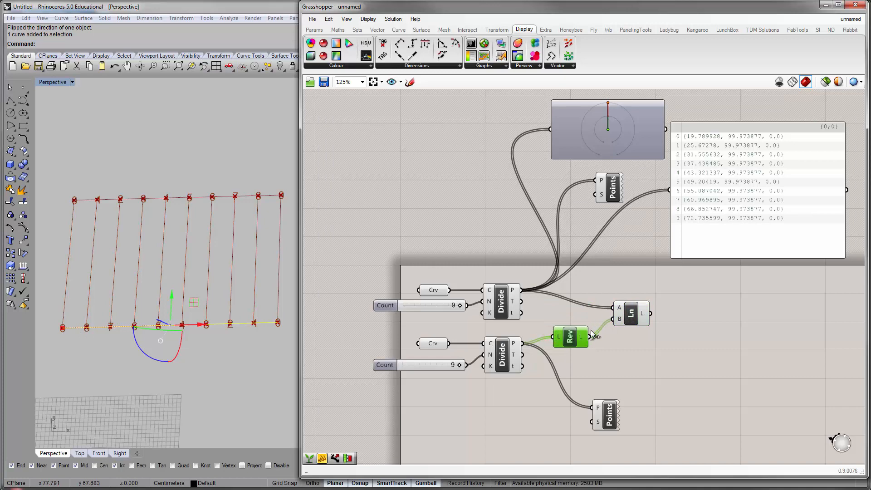
# Feed the lower Point List's P input from the Reverse List's output and align Reverse List beside the lower Divide.
pyautogui.moveTo(594, 338); pyautogui.dragTo(592, 407)
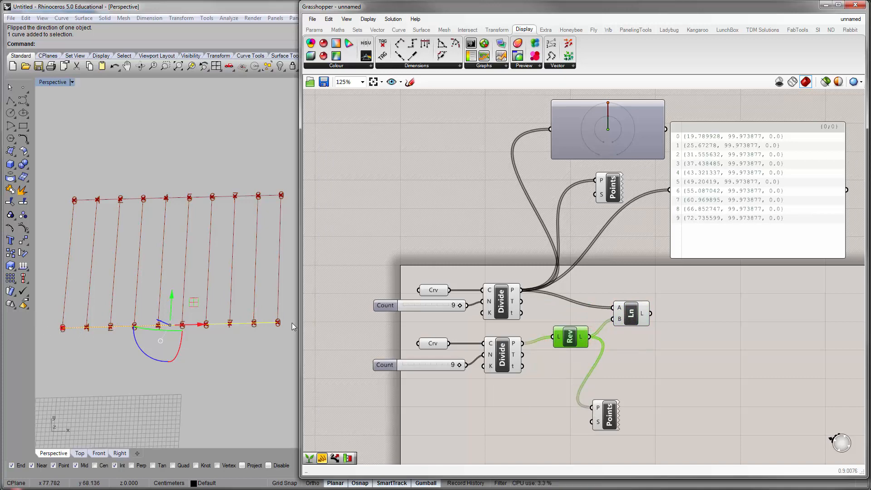
pyautogui.click(628, 372)
pyautogui.click(605, 415)
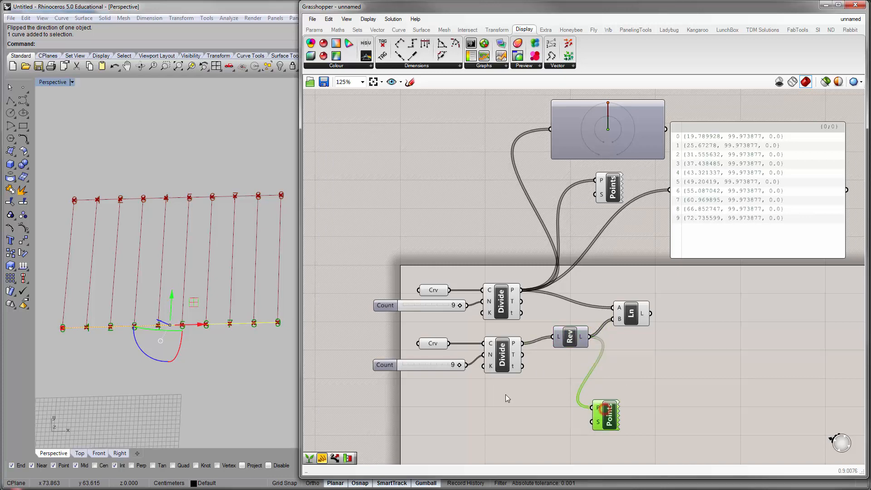
pyautogui.click(281, 382)
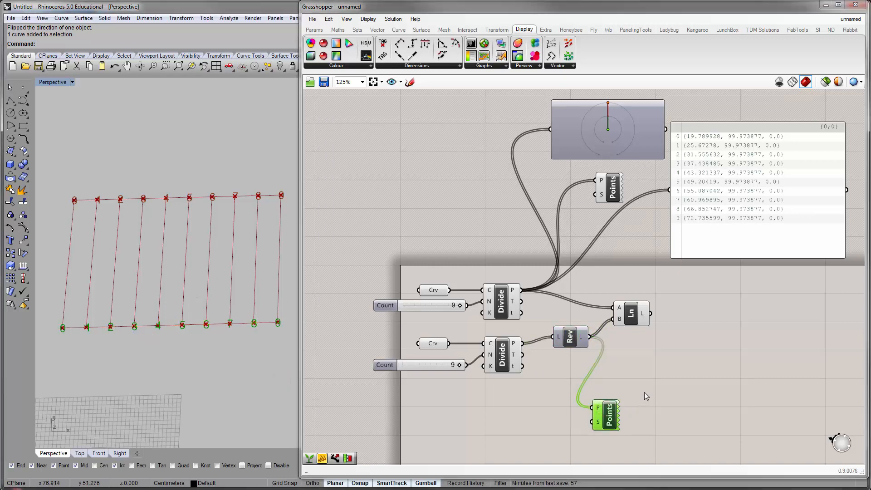
pyautogui.moveTo(572, 339); pyautogui.dragTo(564, 345)
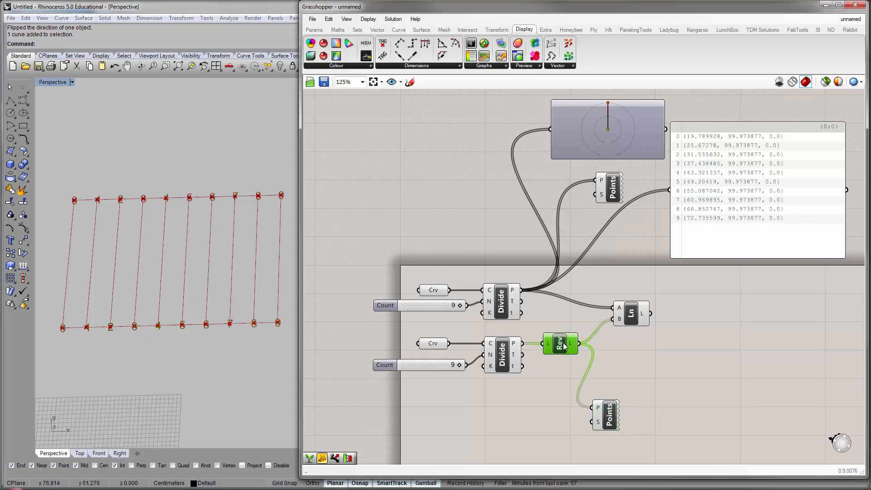
# Delete the Reverse List component and reconnect the lower Divide's P output directly to the Line's B input.
pyautogui.click(163, 325)
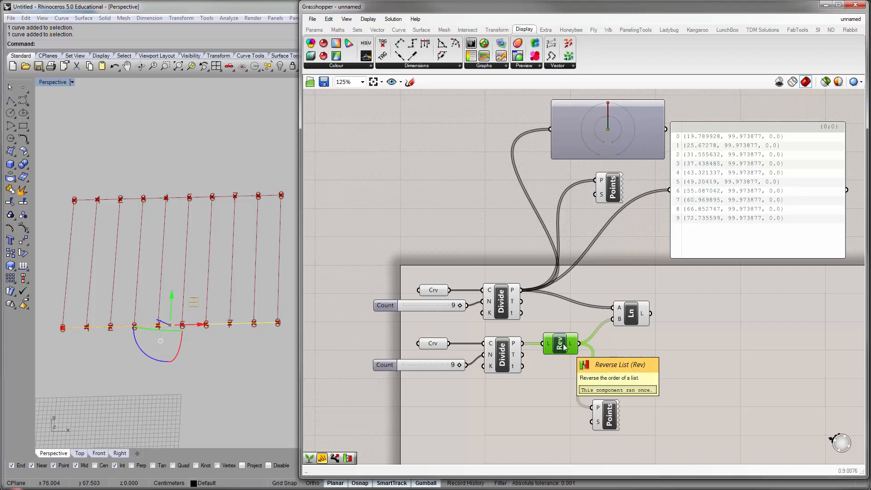
pyautogui.press('Delete')
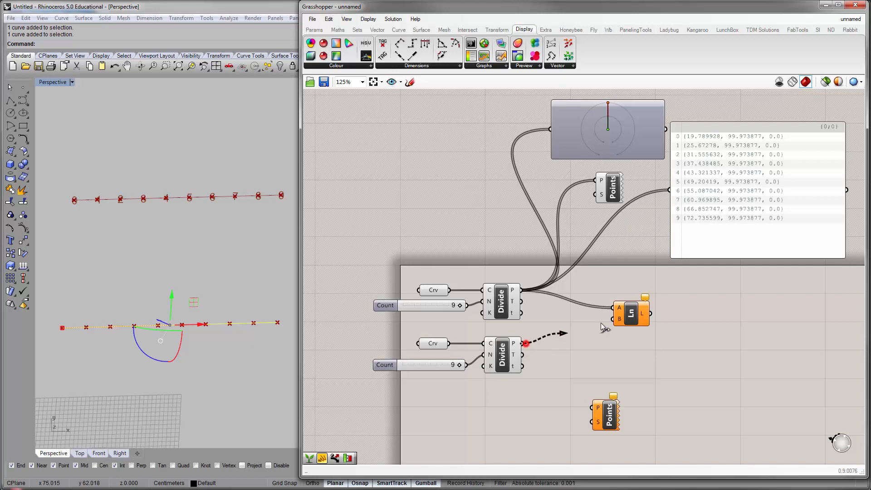
pyautogui.moveTo(600, 323); pyautogui.dragTo(614, 318)
# Flip the lower Rhino line back to its original direction.
pyautogui.click(245, 358)
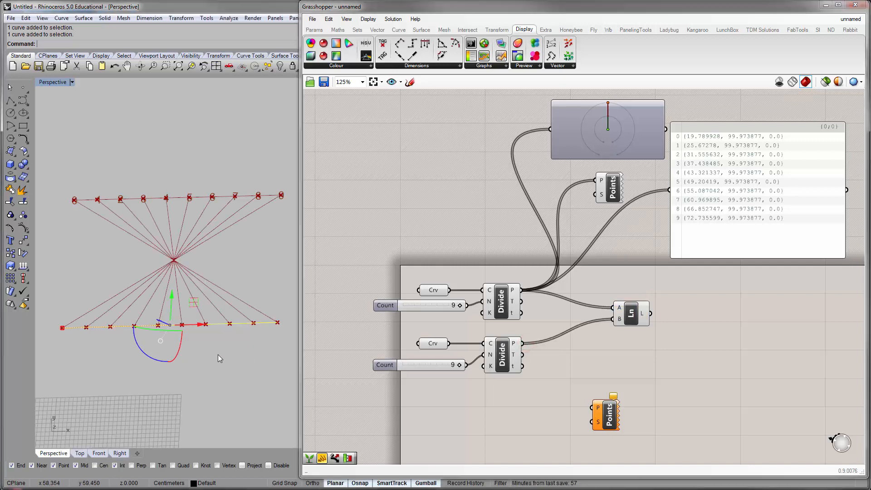
pyautogui.write('Flip')
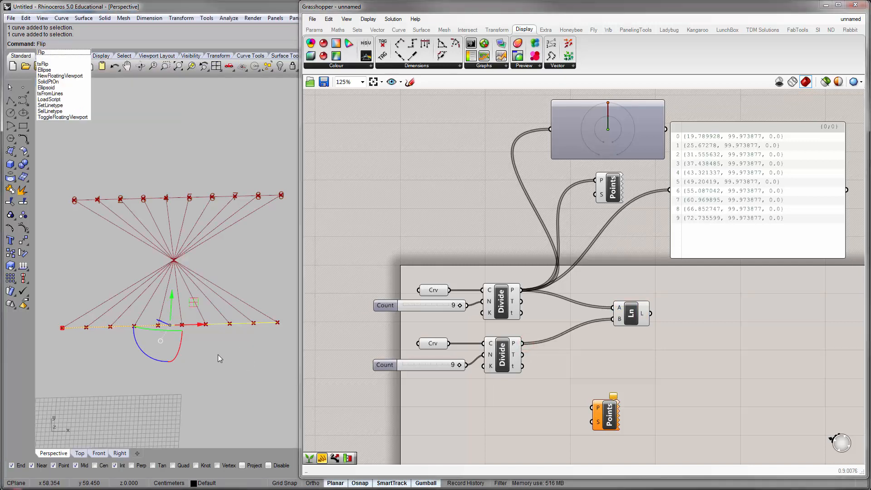
pyautogui.press('Return')
pyautogui.click(220, 353)
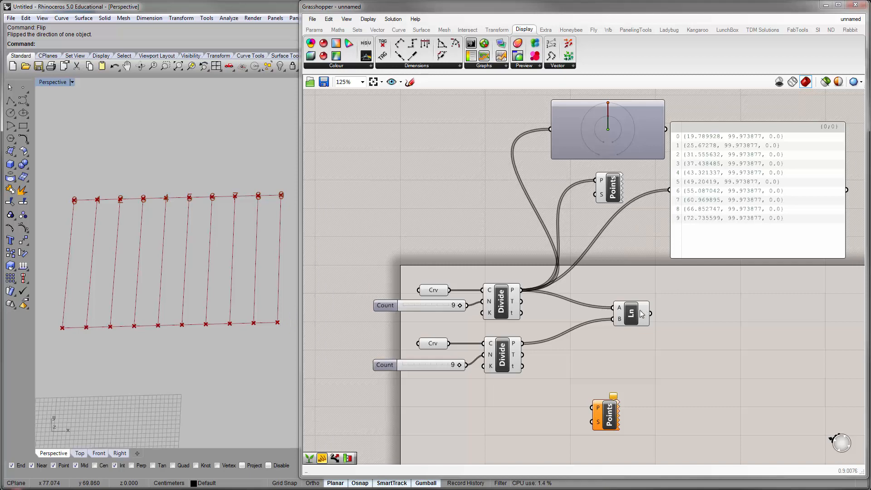
# Rearrange the Line component and both Point List components closer to the two Divide components.
pyautogui.moveTo(630, 315); pyautogui.dragTo(576, 325)
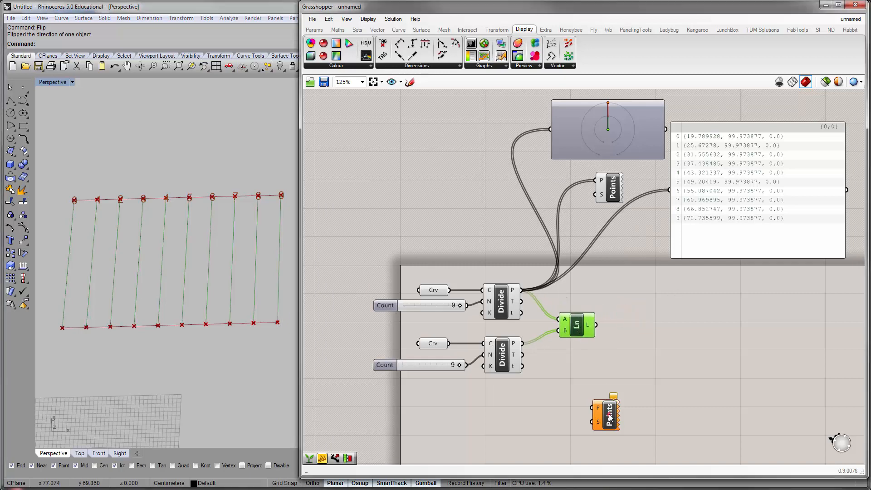
pyautogui.moveTo(613, 416); pyautogui.dragTo(582, 409)
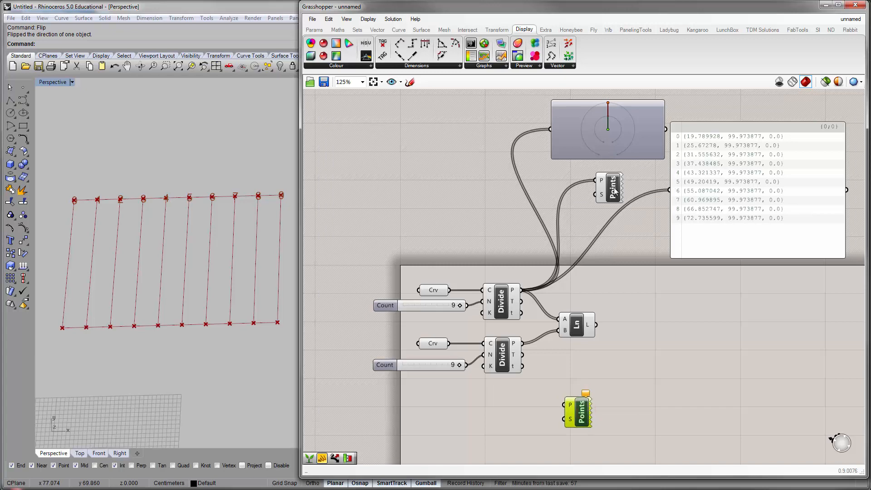
pyautogui.moveTo(614, 190); pyautogui.dragTo(592, 203)
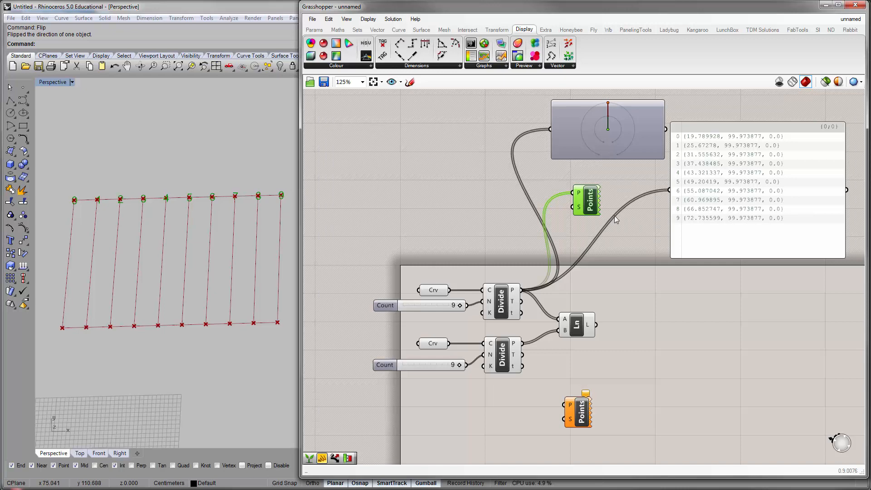
pyautogui.moveTo(636, 276); pyautogui.dragTo(624, 245, button='right')
pyautogui.click(558, 303)
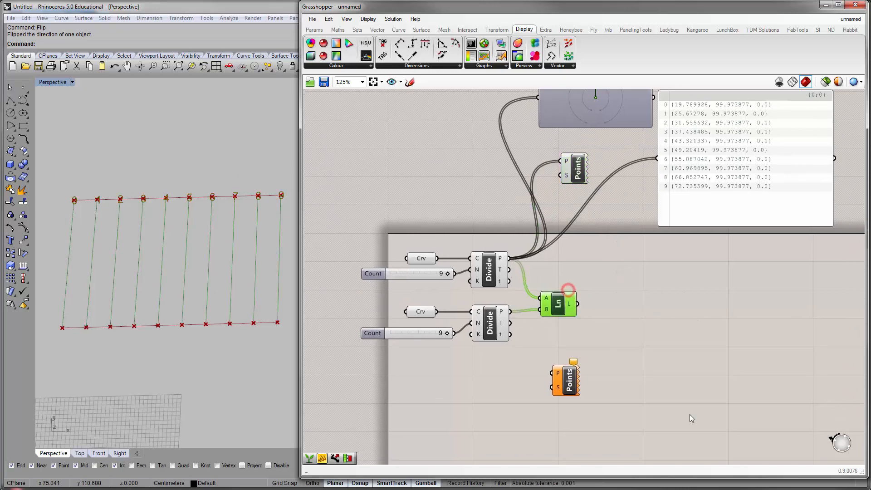
pyautogui.click(452, 384)
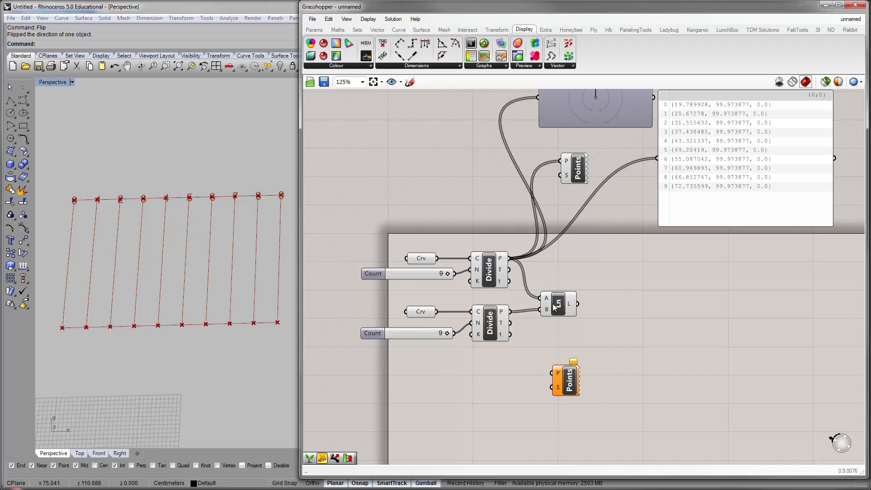
pyautogui.moveTo(558, 307); pyautogui.dragTo(558, 298)
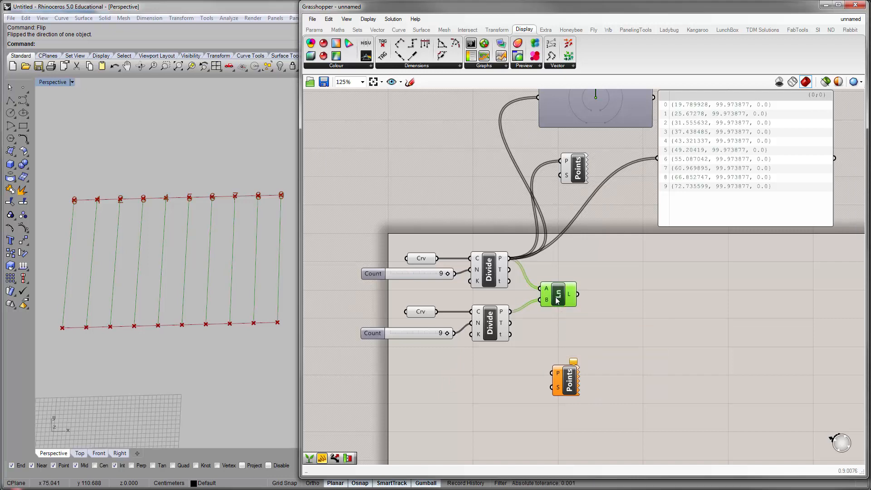
pyautogui.moveTo(554, 303); pyautogui.dragTo(573, 306)
# Inspect the point values arriving at the Line component's start point A and end point B inputs.
pyautogui.scroll(4, 524, 298)
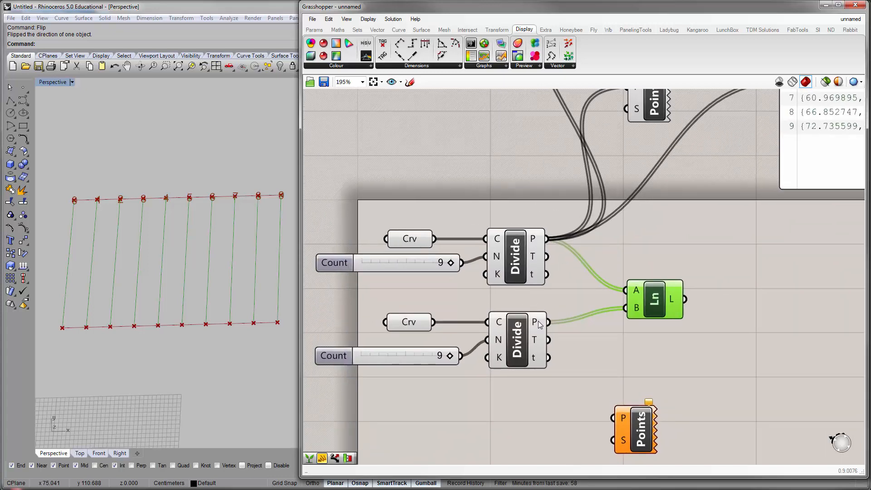
pyautogui.moveTo(540, 324)
pyautogui.moveTo(636, 288)
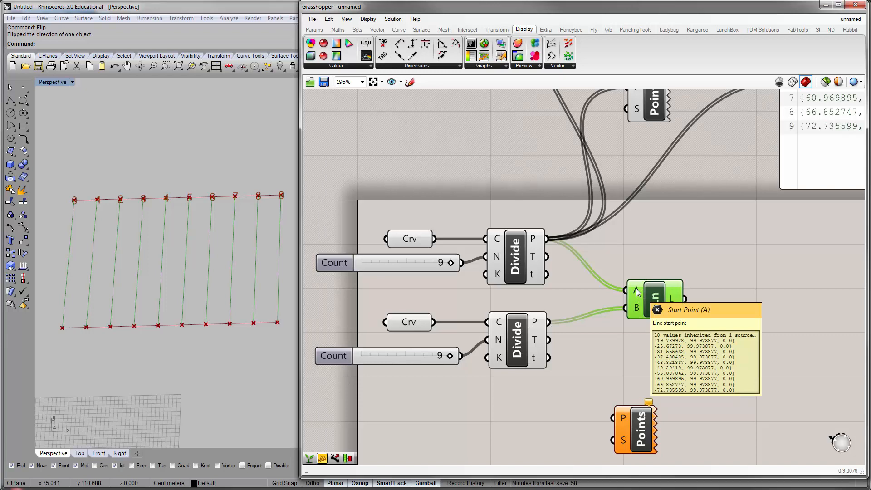
pyautogui.moveTo(634, 309)
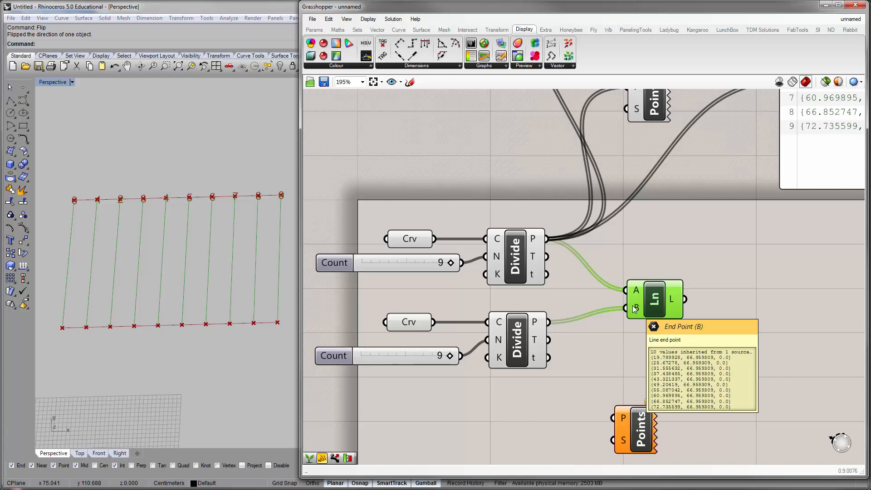
pyautogui.moveTo(638, 303); pyautogui.dragTo(643, 293)
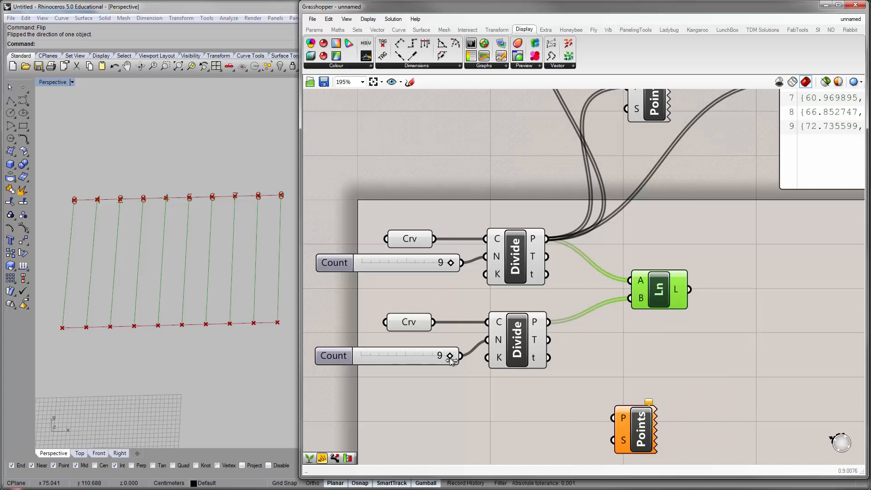
# Set the lower Divide's Count to 5 and connect its P output to the lower Point List's P input.
pyautogui.moveTo(449, 355); pyautogui.dragTo(411, 368)
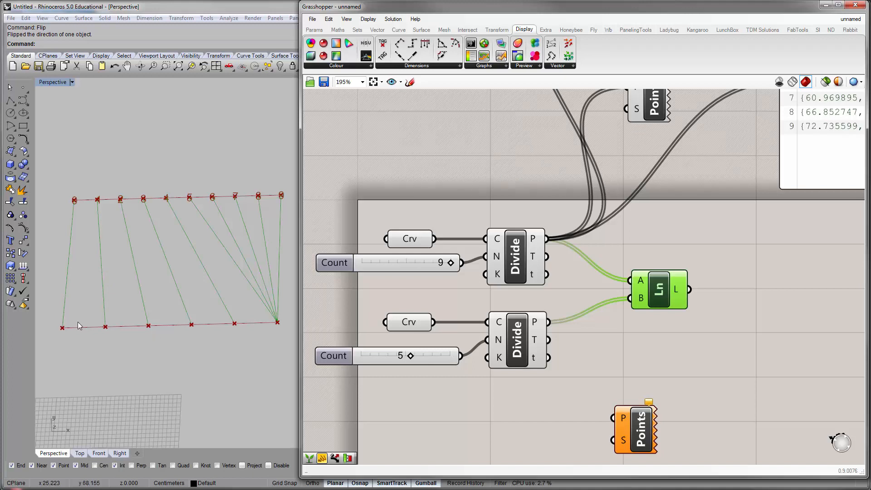
pyautogui.moveTo(548, 323); pyautogui.dragTo(612, 417)
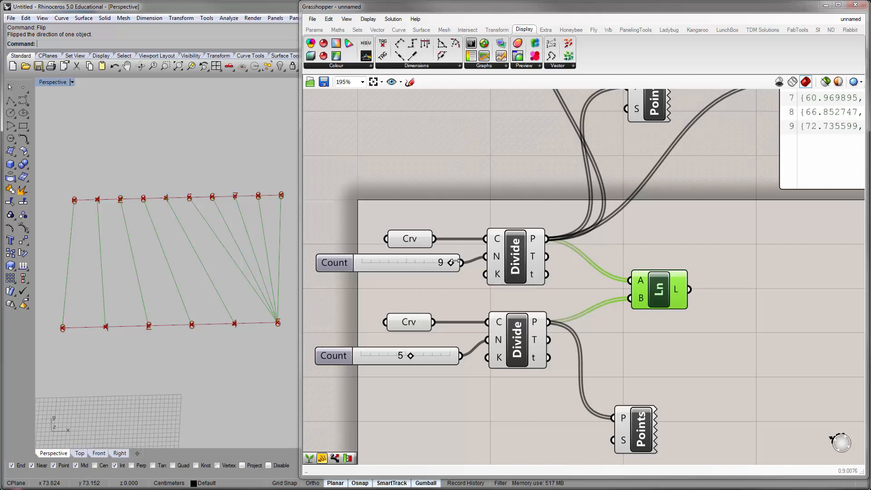
pyautogui.moveTo(640, 282)
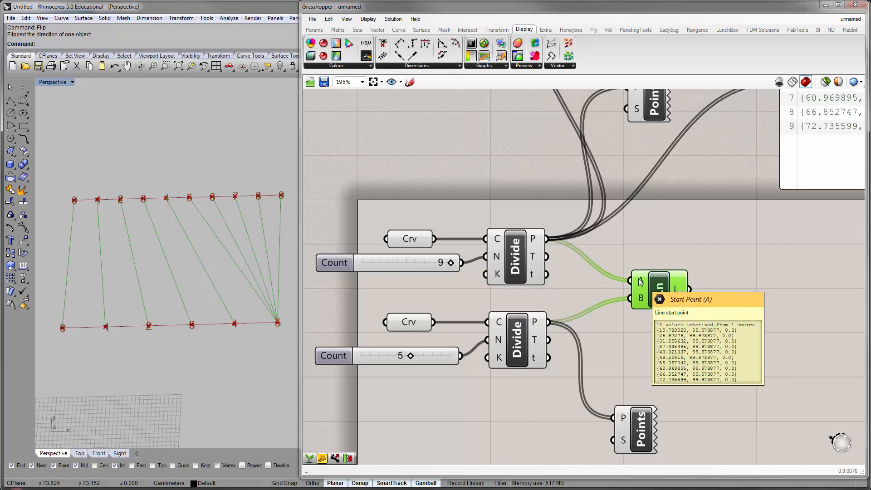
pyautogui.moveTo(637, 298)
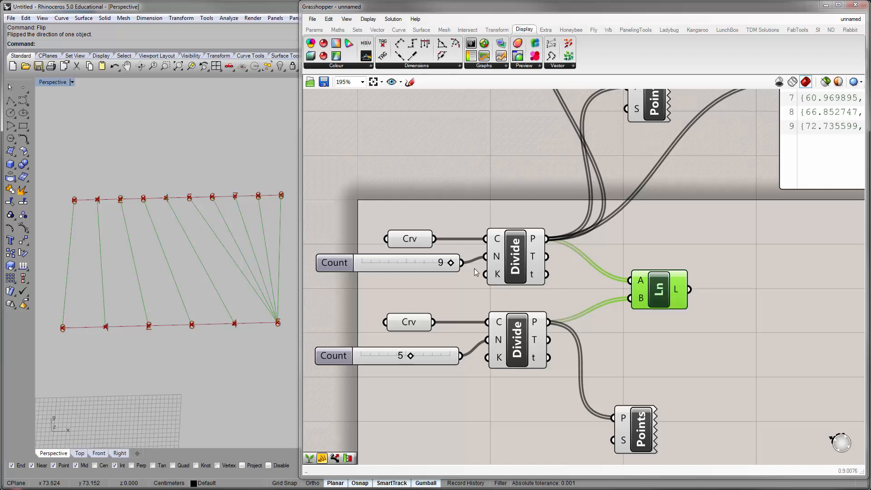
# Try a Count of 7 on the lower Divide and return it to 5, keeping the upper Count at 9.
pyautogui.moveTo(449, 262)
pyautogui.mouseDown()
pyautogui.moveTo(366, 282)
pyautogui.moveTo(455, 275)
pyautogui.mouseUp()
pyautogui.moveTo(411, 356); pyautogui.dragTo(431, 356)
pyautogui.moveTo(449, 267)
pyautogui.mouseDown()
pyautogui.moveTo(393, 273)
pyautogui.moveTo(452, 266)
pyautogui.mouseUp()
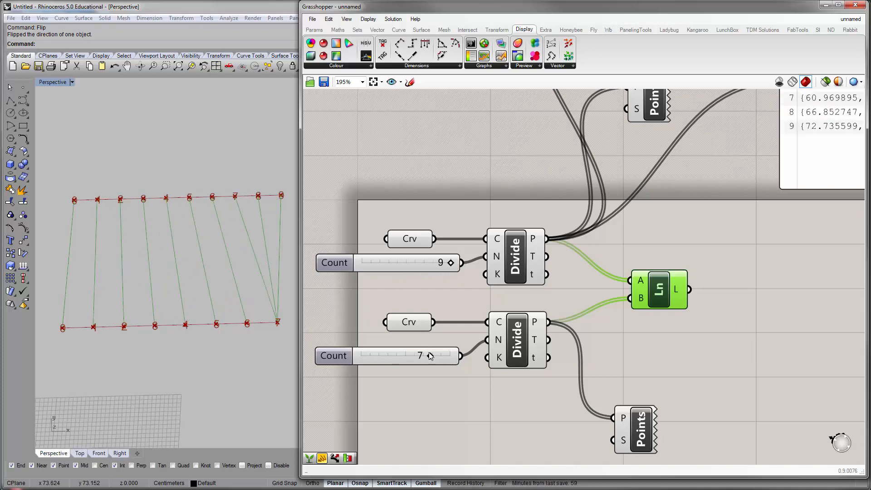
pyautogui.moveTo(417, 356); pyautogui.dragTo(411, 357)
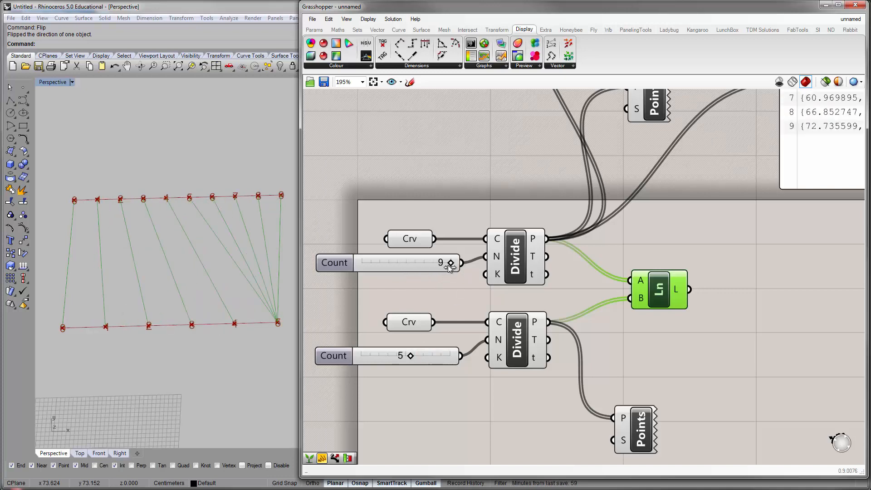
# Move the Line component farther from the two Divide components and add a Shortest List component above the gap.
pyautogui.click(708, 302)
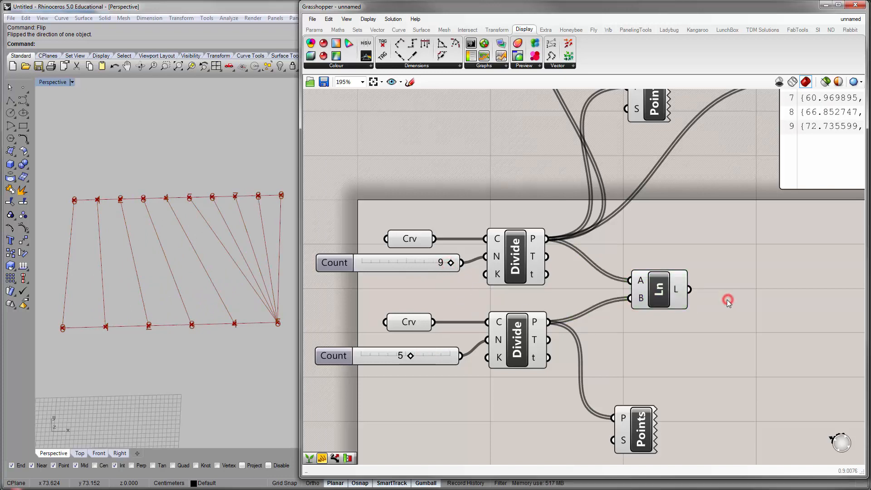
pyautogui.scroll(-2, 724, 300)
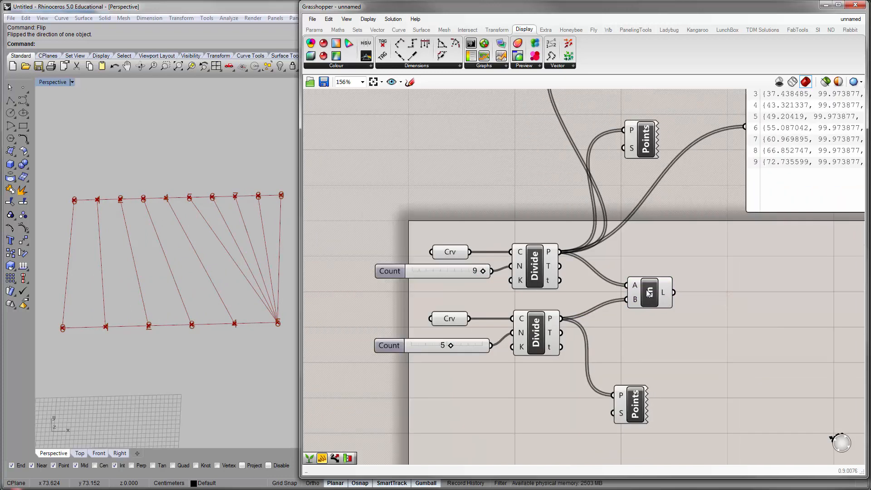
pyautogui.moveTo(649, 293); pyautogui.dragTo(701, 288)
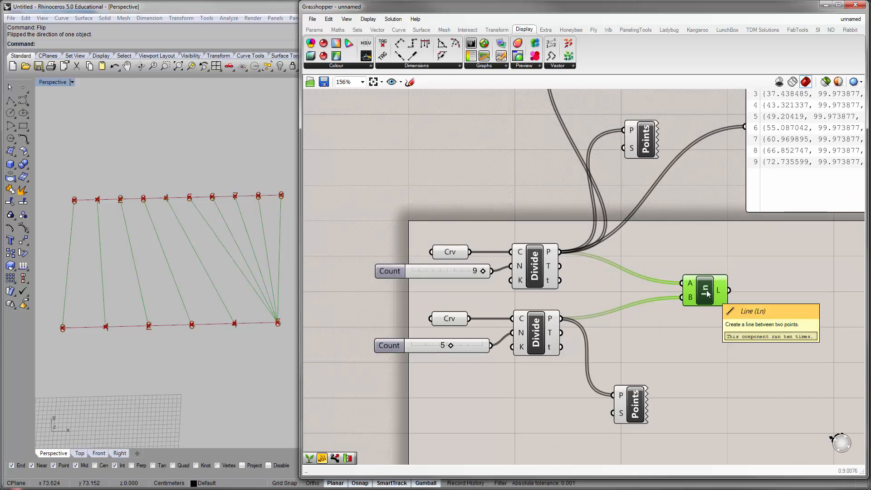
pyautogui.click(358, 30)
pyautogui.click(379, 66)
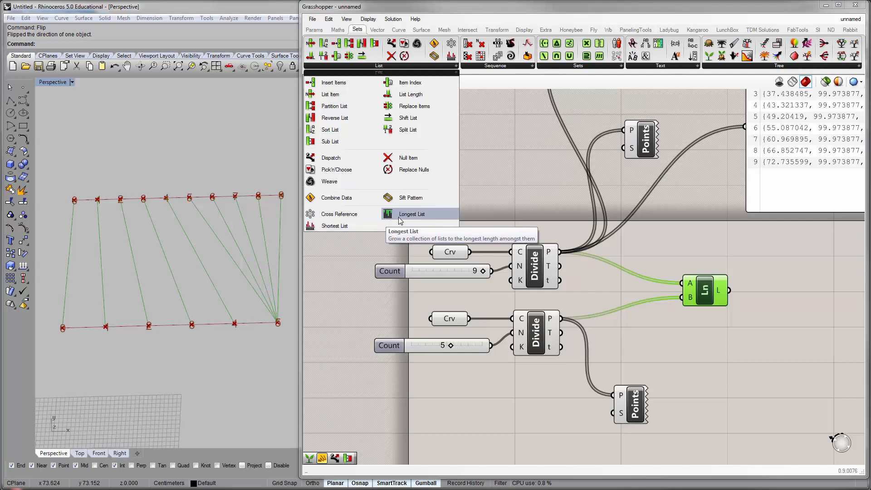
pyautogui.moveTo(358, 226); pyautogui.dragTo(642, 228)
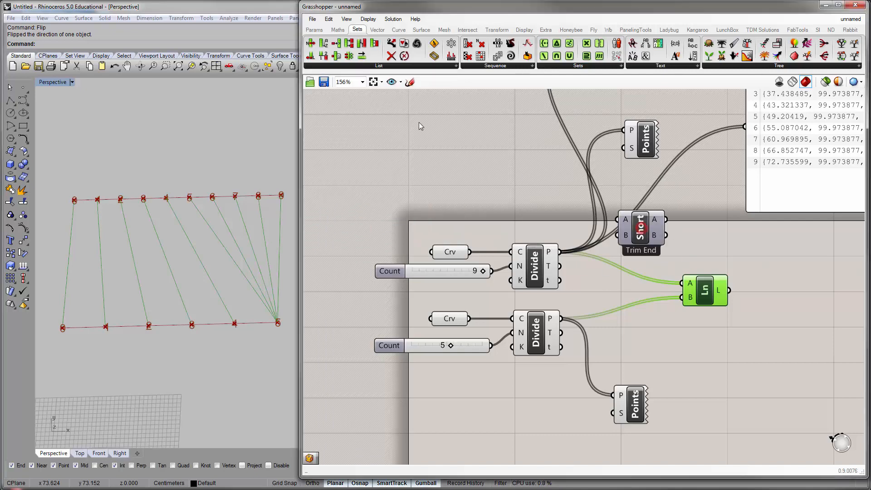
# Add a Longest List component beside the Shortest List and shift the Line component slightly away.
pyautogui.click(399, 66)
pyautogui.moveTo(392, 213); pyautogui.dragTo(715, 222)
pyautogui.moveTo(715, 222); pyautogui.dragTo(652, 222, button='right')
pyautogui.moveTo(646, 292); pyautogui.dragTo(662, 295)
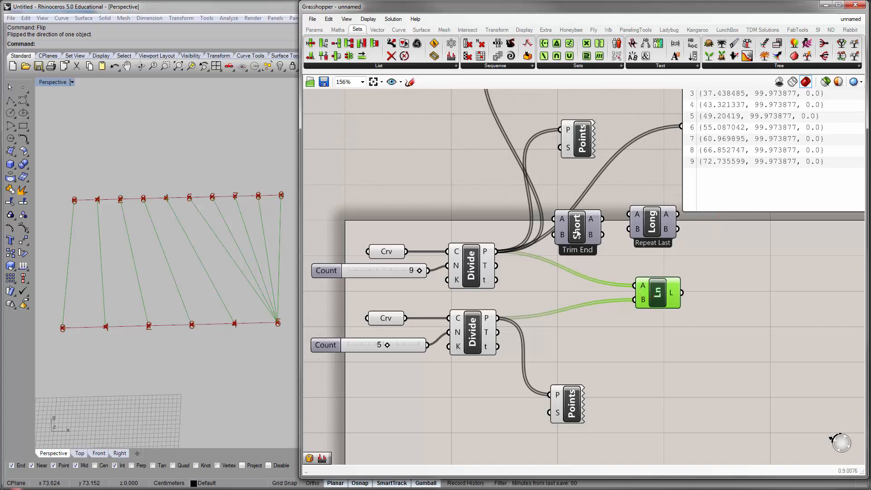
# Place the Shortest List between the Divides and the Line, and route both Divide P outputs through it into Line inputs A and B.
pyautogui.moveTo(577, 233); pyautogui.dragTo(567, 294)
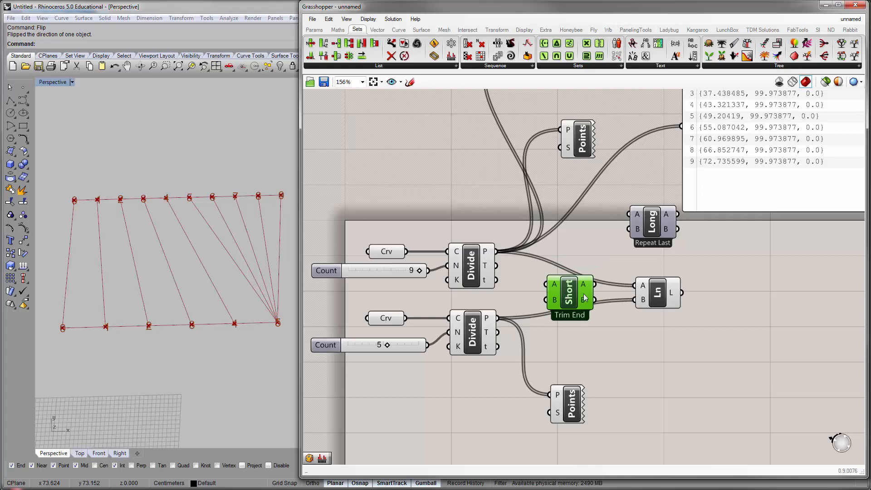
pyautogui.moveTo(641, 285); pyautogui.dragTo(667, 291)
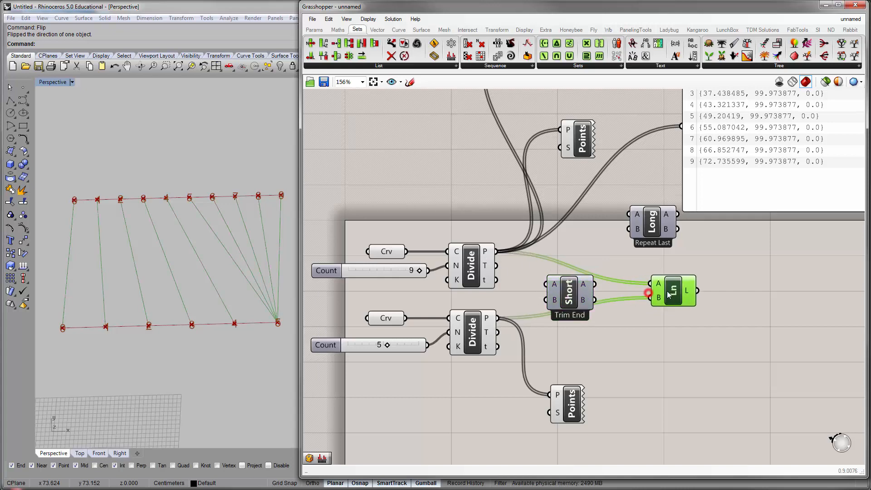
pyautogui.moveTo(588, 292); pyautogui.dragTo(623, 292)
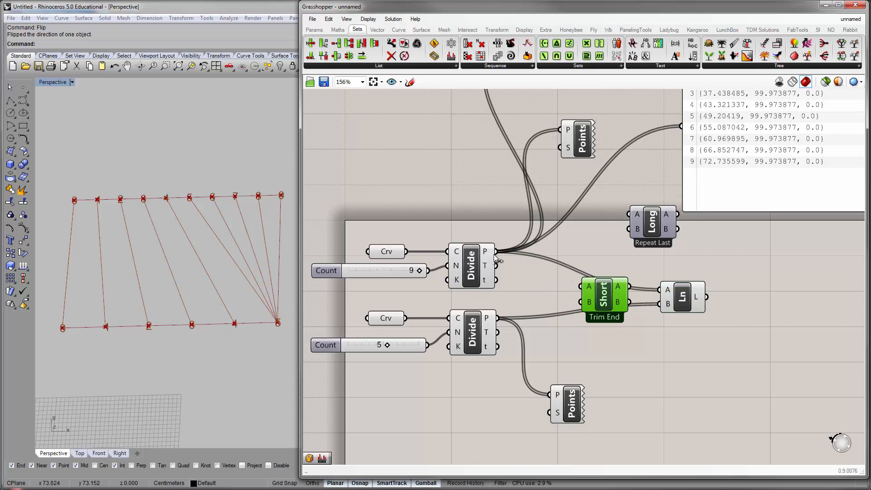
pyautogui.moveTo(495, 252); pyautogui.dragTo(660, 304)
pyautogui.click(616, 334)
pyautogui.moveTo(576, 290); pyautogui.dragTo(589, 296)
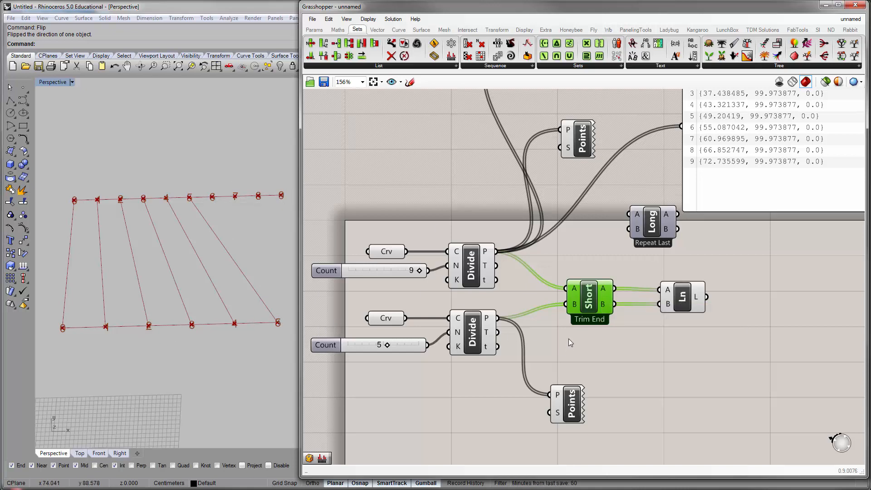
# Try the Trim Start mode on the Shortest List and set it to Interpolate.
pyautogui.rightClick(589, 298)
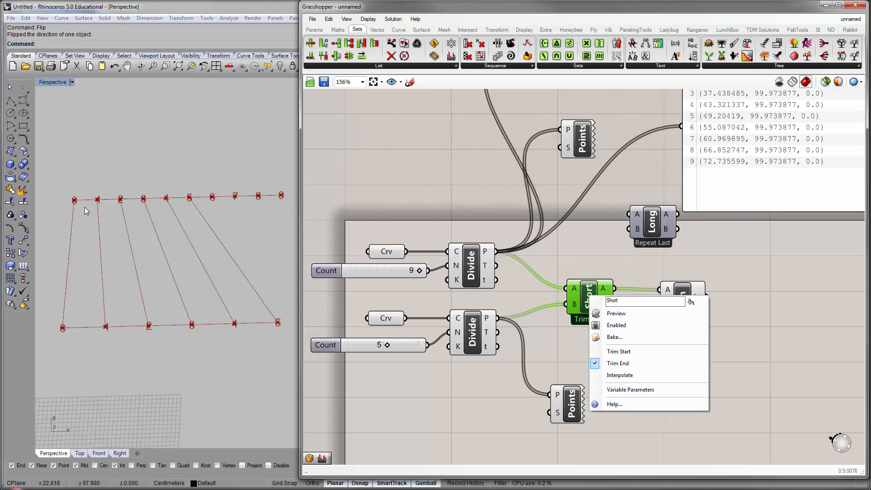
pyautogui.click(624, 351)
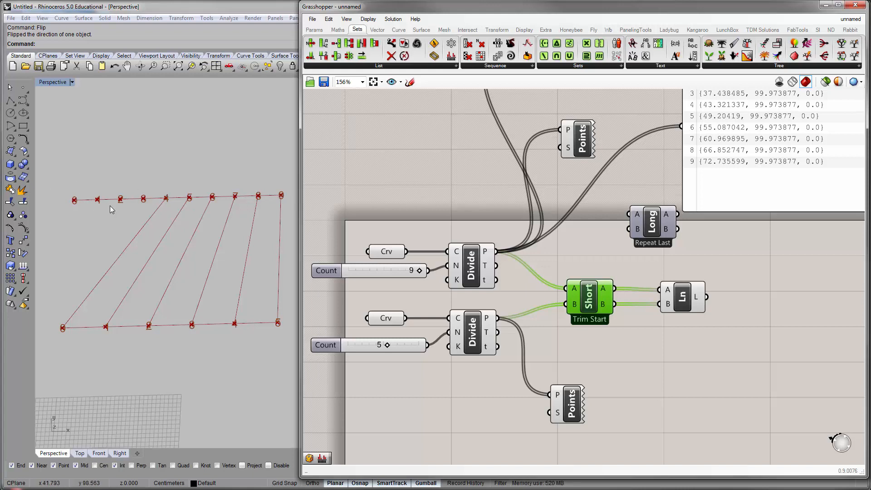
pyautogui.rightClick(586, 289)
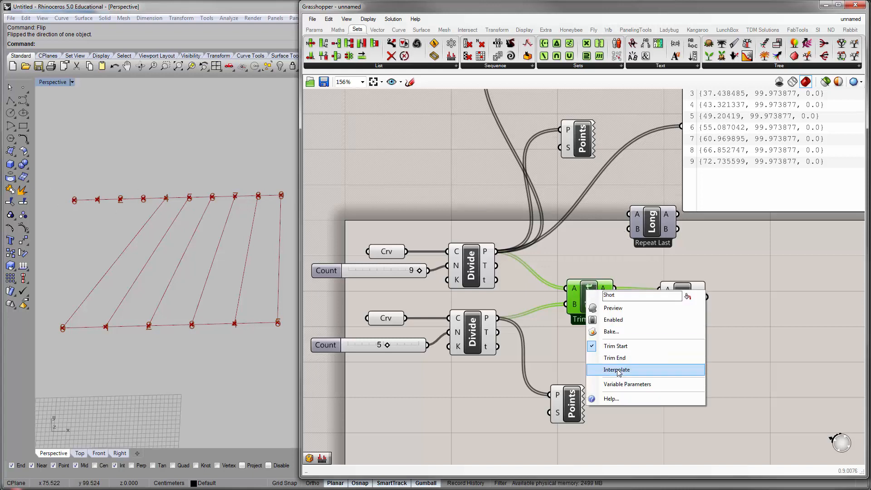
pyautogui.click(590, 226)
pyautogui.click(591, 285)
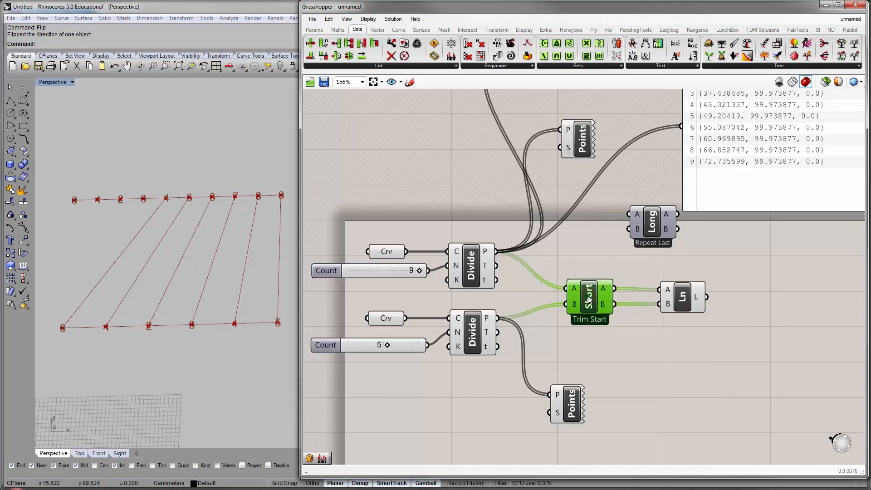
pyautogui.rightClick(589, 296)
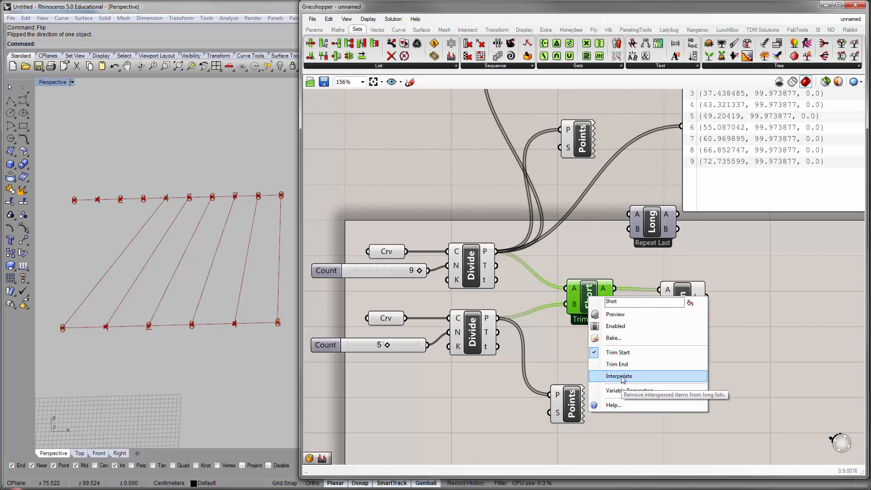
pyautogui.click(621, 376)
pyautogui.click(580, 351)
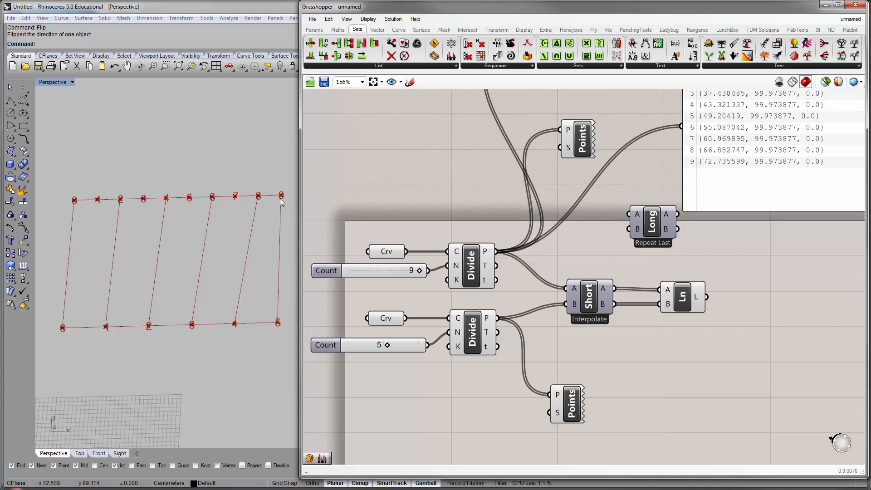
# Set the lower Divide's Count to 4 and the upper Divide's Count to 8.
pyautogui.click(387, 345)
pyautogui.moveTo(385, 346)
pyautogui.mouseDown()
pyautogui.moveTo(396, 345)
pyautogui.moveTo(378, 347)
pyautogui.mouseUp()
pyautogui.moveTo(412, 275); pyautogui.dragTo(405, 272)
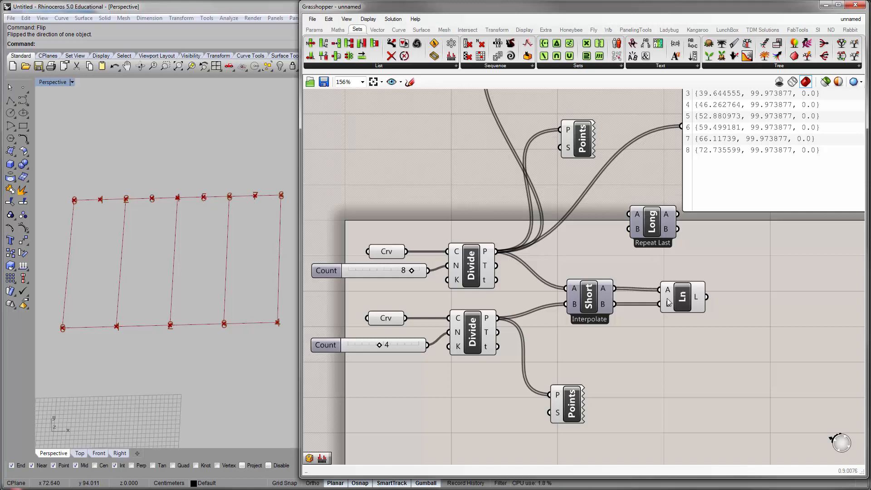
# Move the Shortest List down out of the way and place the Longest List between the Divides and the Line component.
pyautogui.click(588, 297)
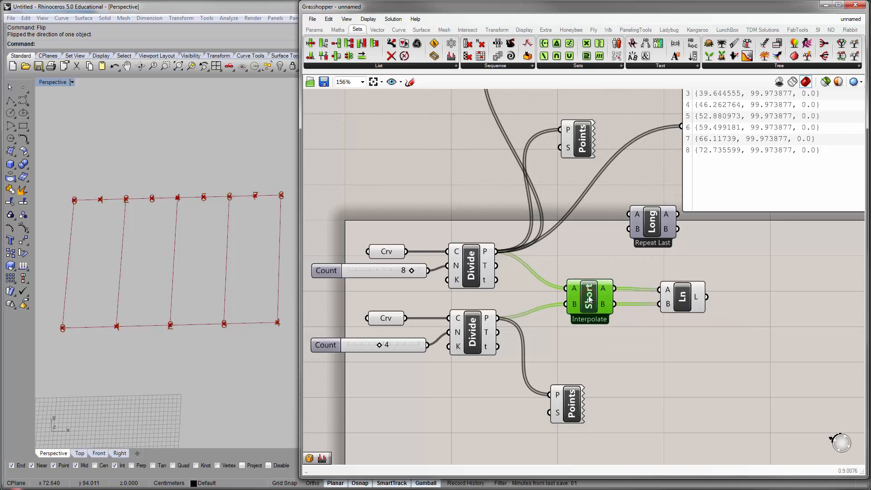
pyautogui.moveTo(614, 322); pyautogui.dragTo(615, 352, button='right')
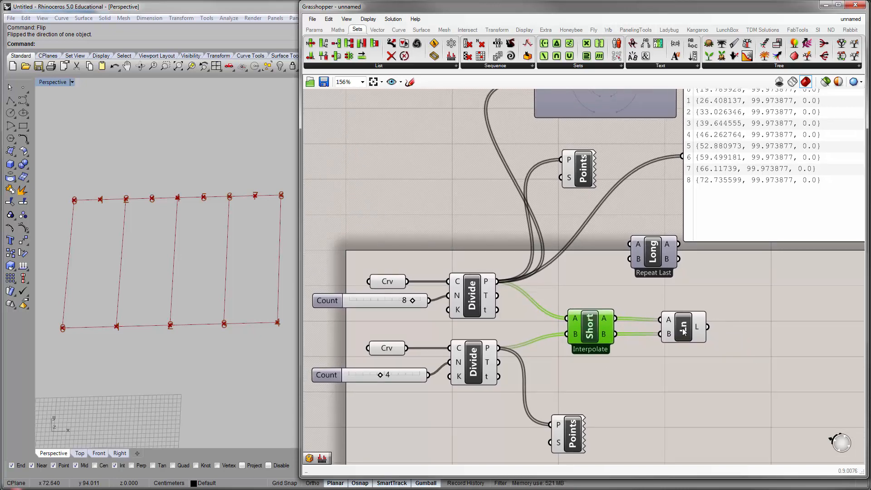
pyautogui.moveTo(683, 331); pyautogui.dragTo(765, 327)
pyautogui.moveTo(574, 340); pyautogui.dragTo(682, 394)
pyautogui.moveTo(653, 252); pyautogui.dragTo(624, 326)
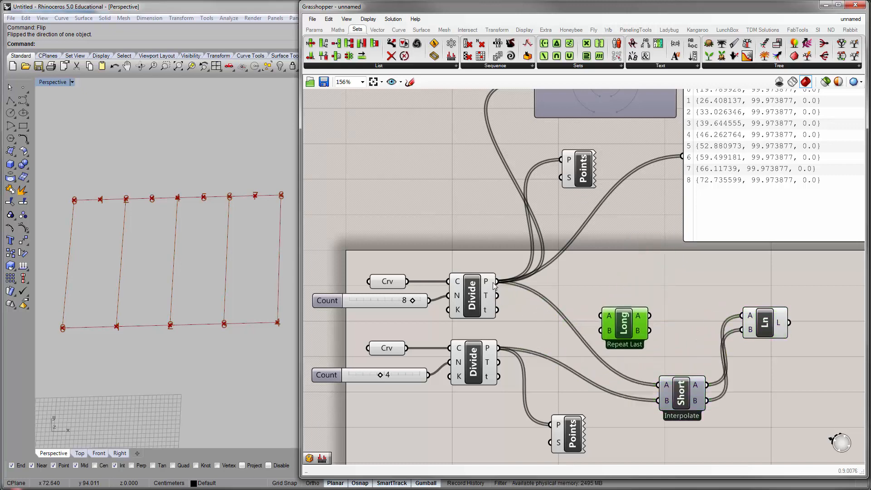
# Connect the two Divide P outputs to Longest List inputs A and B, and its A and B outputs to the Line's inputs.
pyautogui.moveTo(496, 281); pyautogui.dragTo(602, 315)
pyautogui.moveTo(498, 348); pyautogui.dragTo(607, 327)
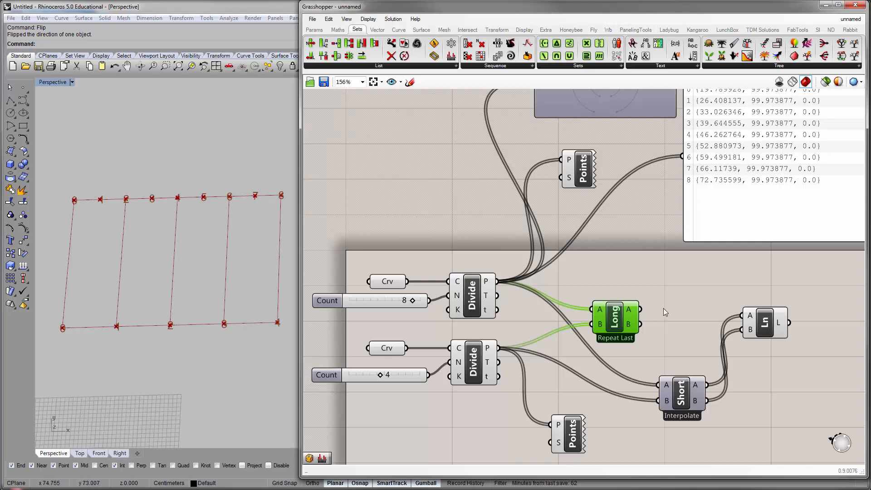
pyautogui.moveTo(663, 308); pyautogui.dragTo(654, 289, button='right')
pyautogui.moveTo(632, 289); pyautogui.dragTo(734, 296)
pyautogui.moveTo(633, 309); pyautogui.dragTo(742, 310)
# Tidy the layout of the Longest List, Shortest List and Line components so the wires run clearly.
pyautogui.click(675, 335)
pyautogui.moveTo(607, 299); pyautogui.dragTo(616, 301)
pyautogui.moveTo(673, 373); pyautogui.dragTo(656, 383)
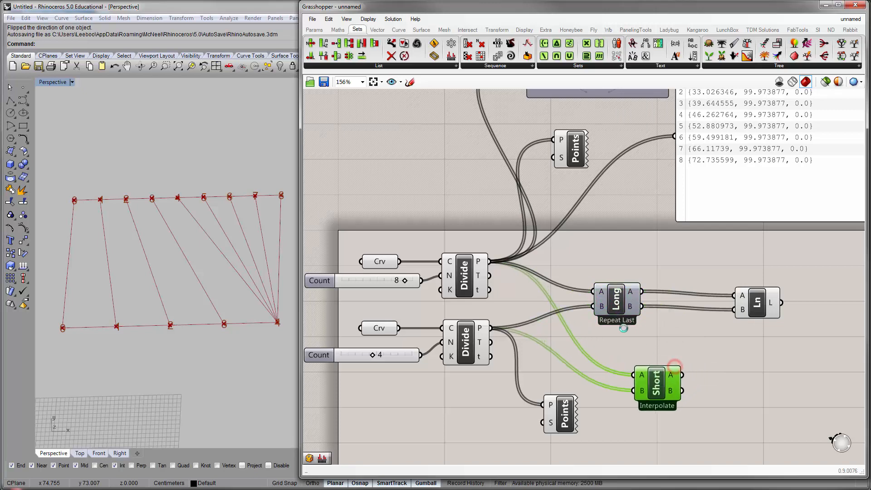
pyautogui.click(616, 303)
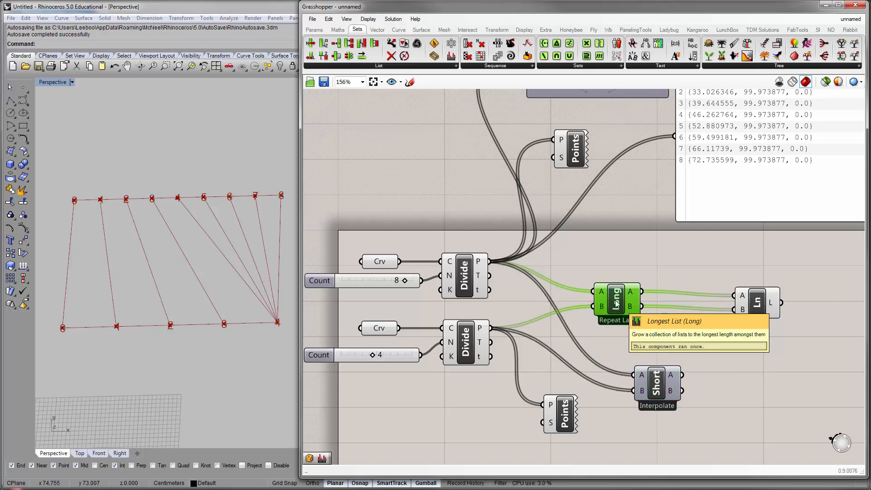
pyautogui.moveTo(758, 305); pyautogui.dragTo(748, 302)
pyautogui.click(672, 315)
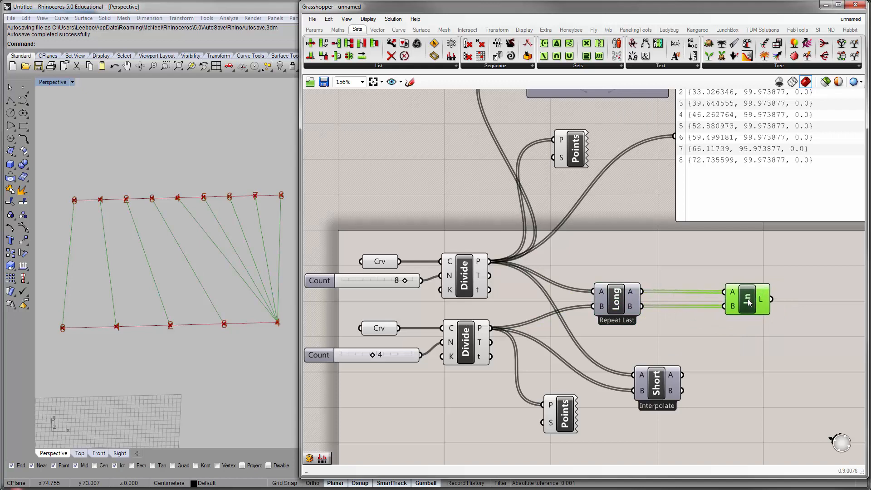
# Set the Longest List's matching mode to Repeat First.
pyautogui.click(617, 303)
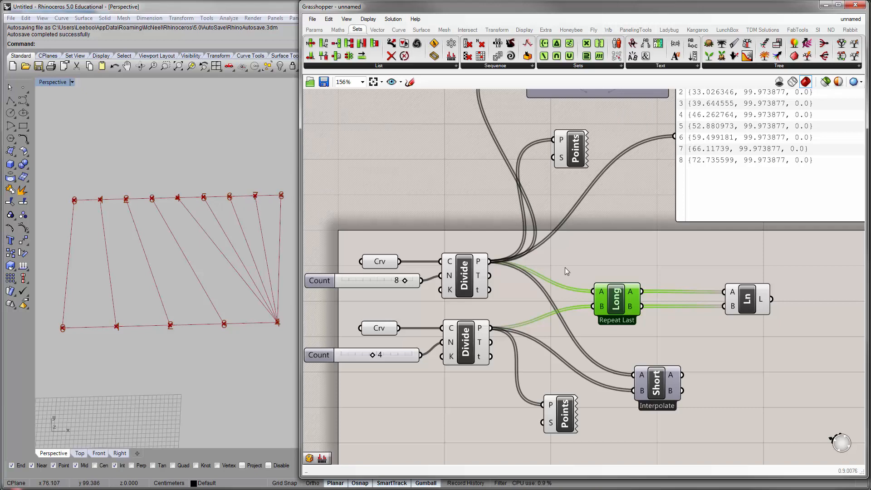
pyautogui.rightClick(616, 302)
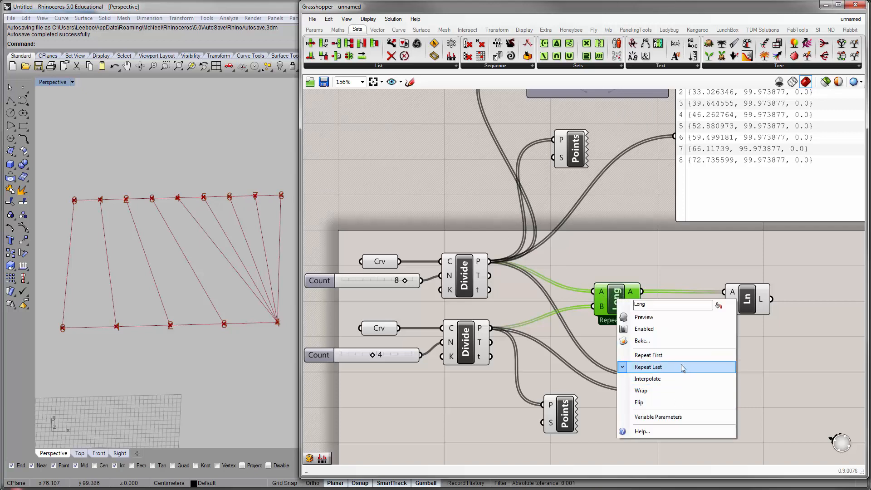
pyautogui.click(648, 355)
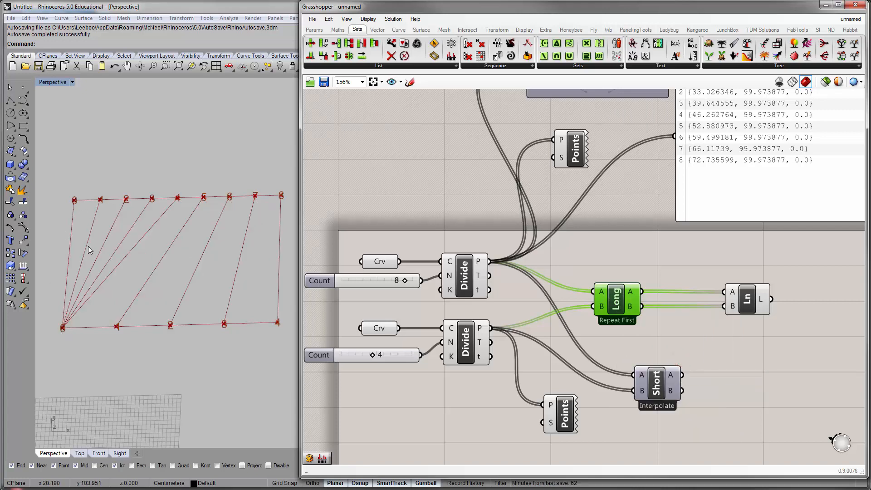
# Switch the Longest List to Interpolate and set the upper Divide's Count to 9.
pyautogui.rightClick(616, 297)
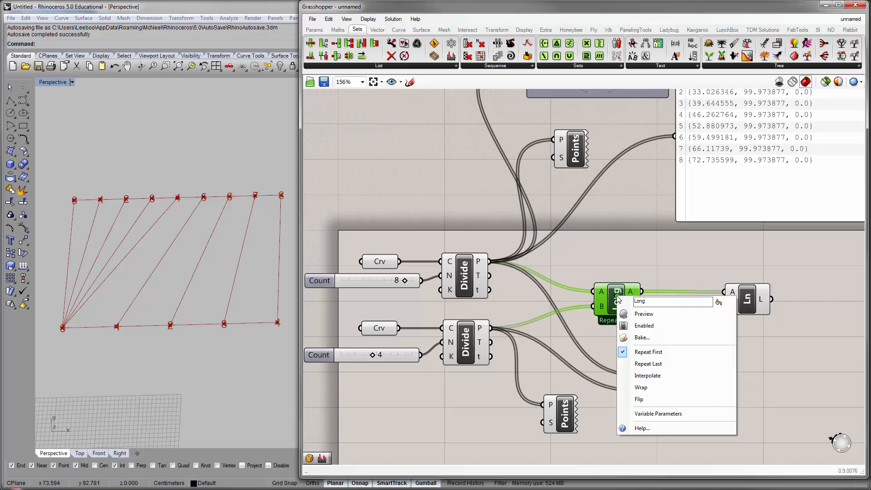
pyautogui.click(648, 376)
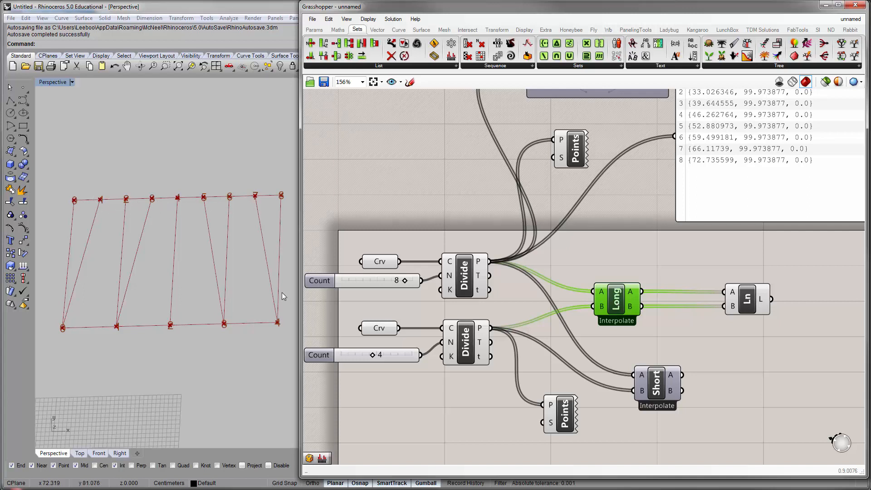
pyautogui.moveTo(384, 293); pyautogui.dragTo(410, 290, button='right')
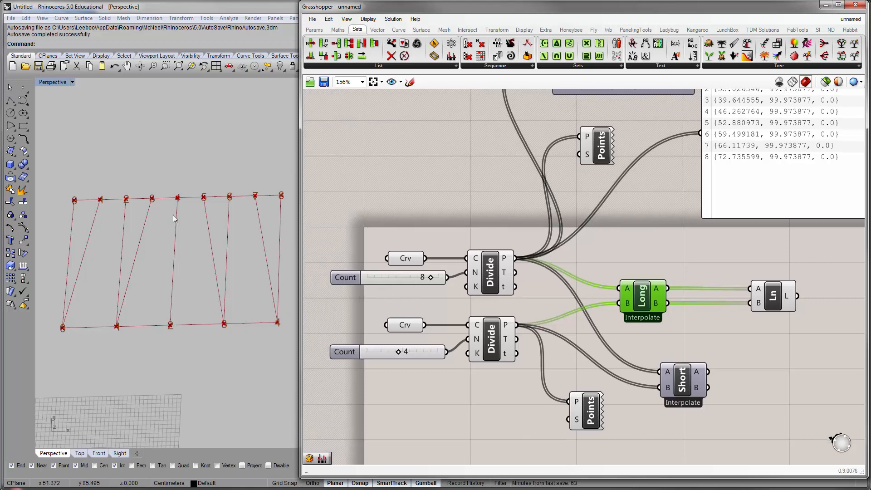
pyautogui.moveTo(430, 277); pyautogui.dragTo(438, 277)
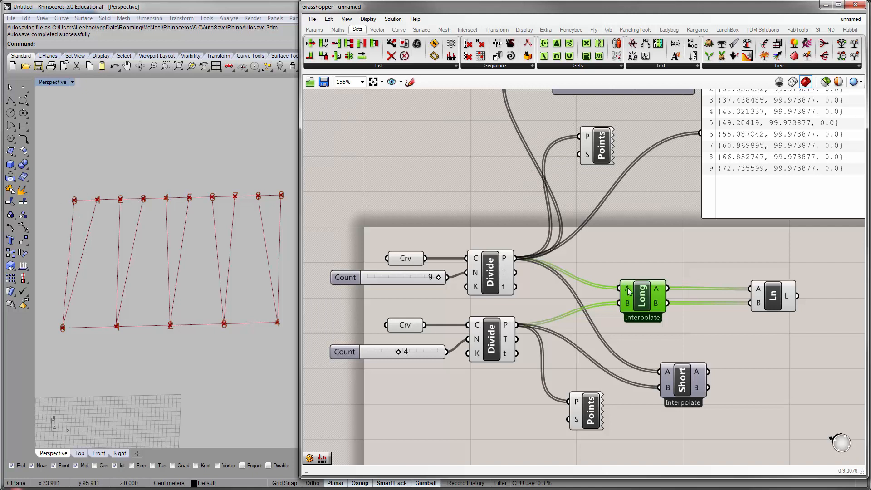
# Try the Wrap mode on the Longest List and set it to Flip.
pyautogui.rightClick(645, 295)
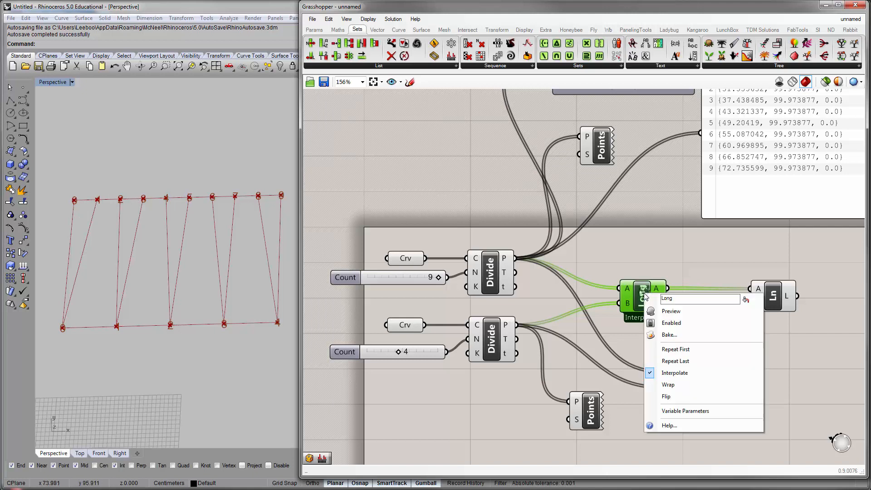
pyautogui.click(679, 385)
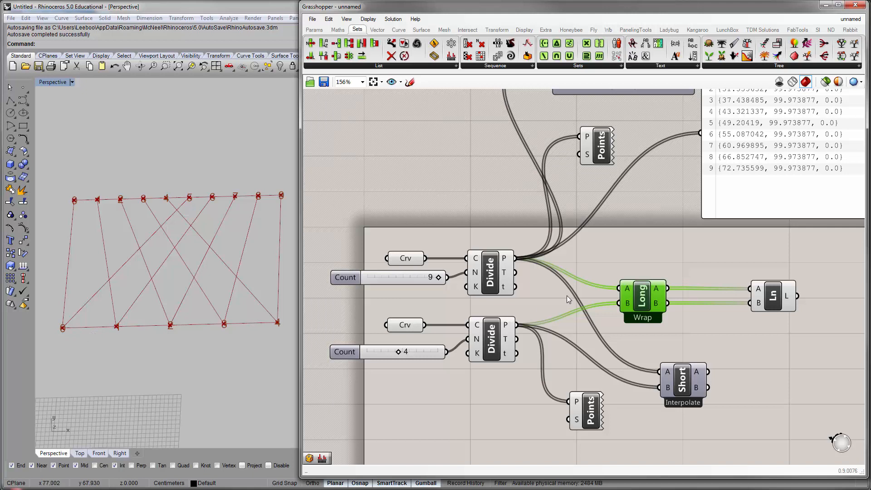
pyautogui.rightClick(640, 296)
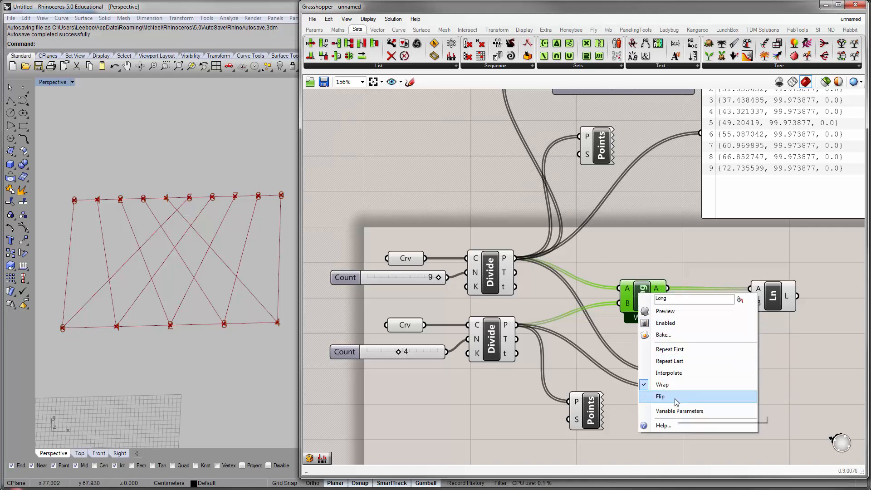
pyautogui.click(661, 397)
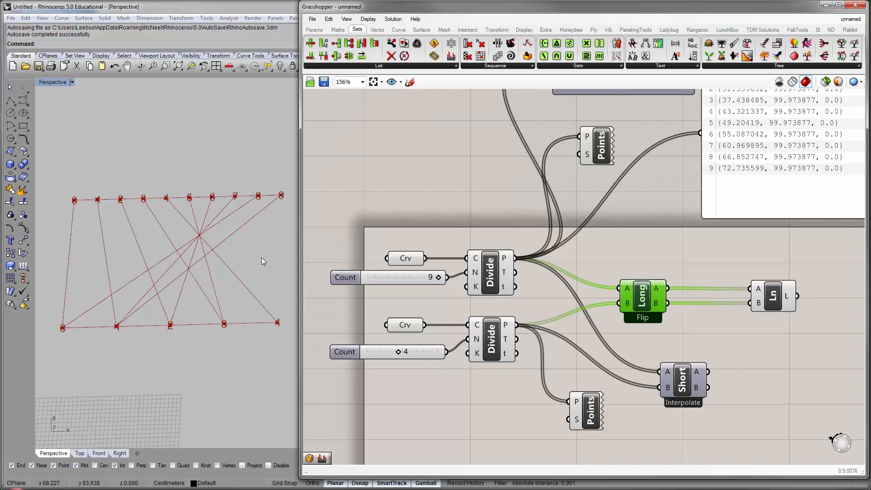
# Place the Shortest List directly beneath the Longest List and shift the lower Points component further down.
pyautogui.rightClick(641, 297)
pyautogui.click(657, 265)
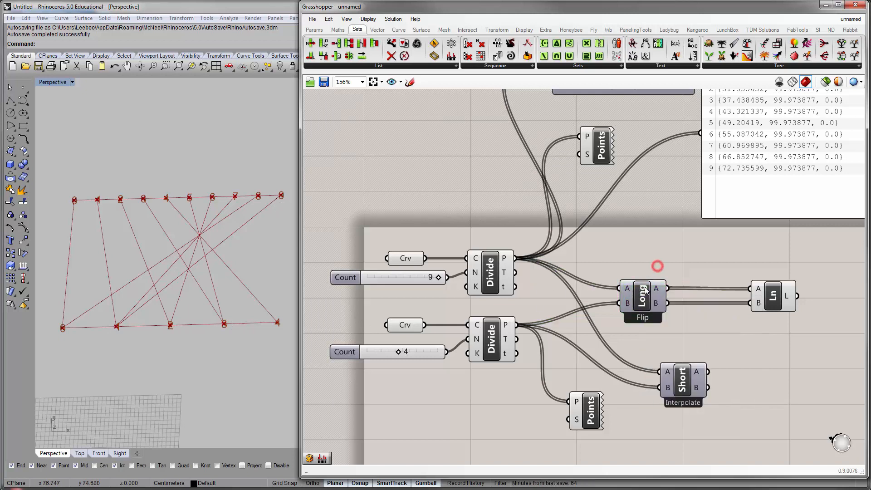
pyautogui.click(645, 289)
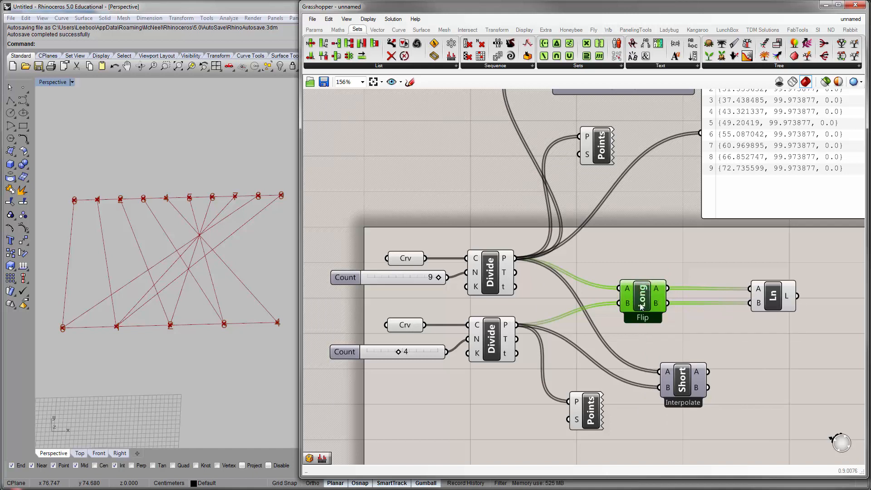
pyautogui.moveTo(641, 303)
pyautogui.mouseDown()
pyautogui.moveTo(638, 295)
pyautogui.moveTo(637, 303)
pyautogui.mouseUp()
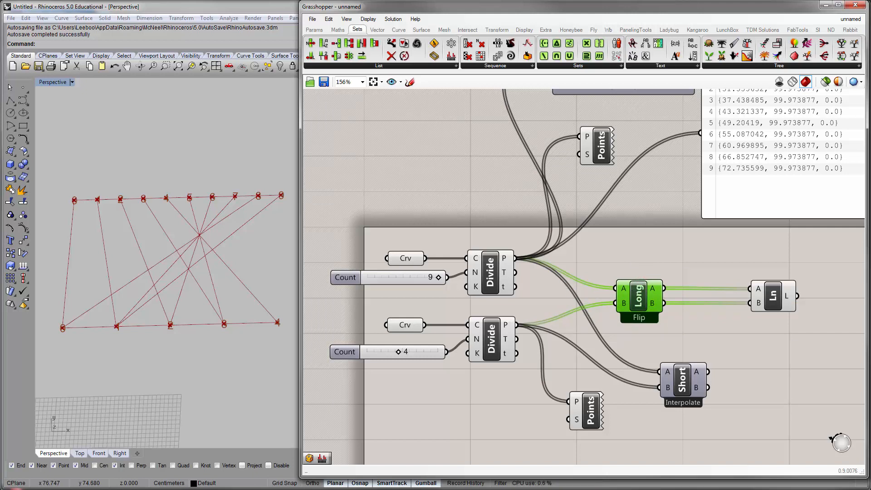
pyautogui.click(740, 387)
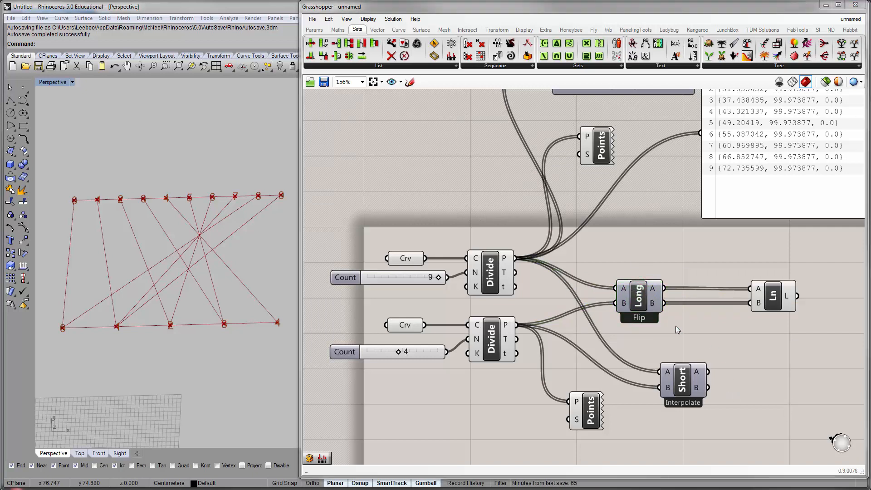
pyautogui.moveTo(680, 376); pyautogui.dragTo(635, 348)
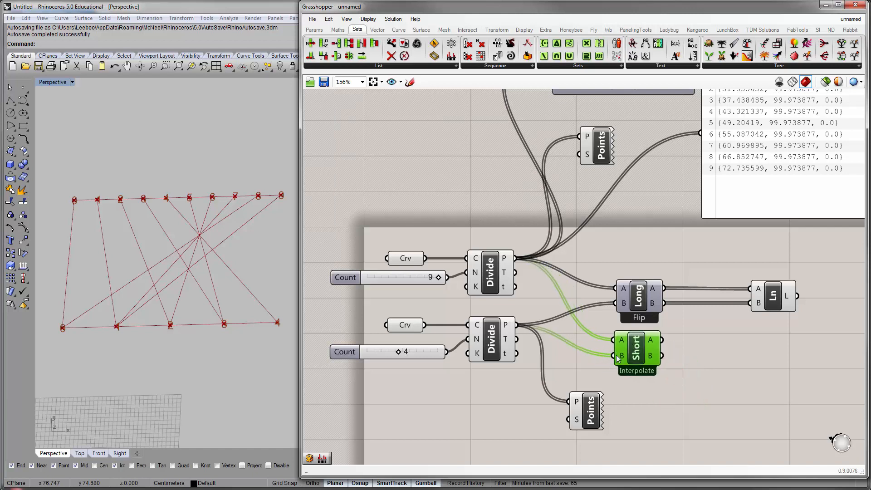
pyautogui.click(577, 417)
pyautogui.moveTo(579, 416); pyautogui.dragTo(559, 443)
pyautogui.moveTo(621, 391); pyautogui.dragTo(624, 377, button='right')
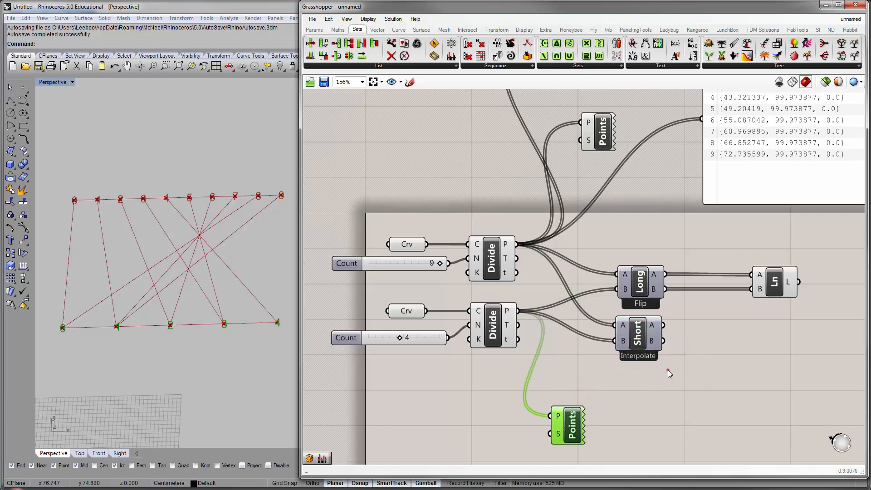
pyautogui.moveTo(668, 369); pyautogui.dragTo(628, 246)
pyautogui.click(650, 249)
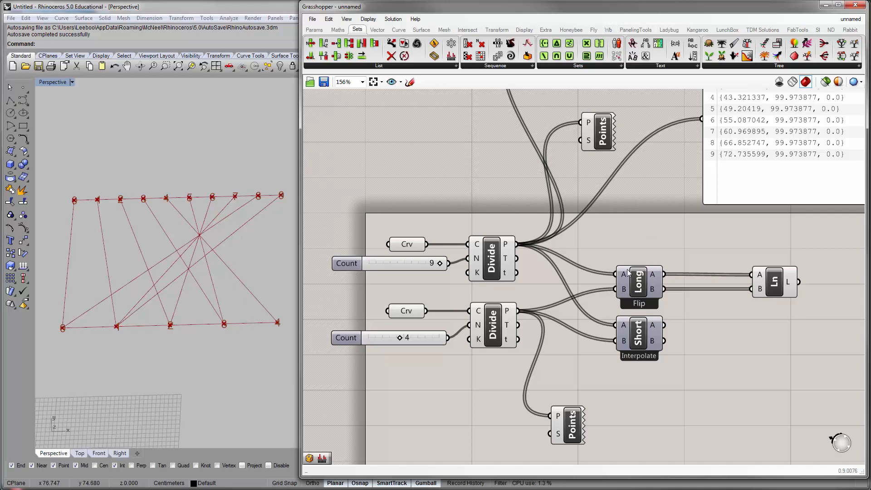
# Add a Cross Reference component, feed both Divides' points into A and B, and connect its outputs to the Line component.
pyautogui.click(404, 66)
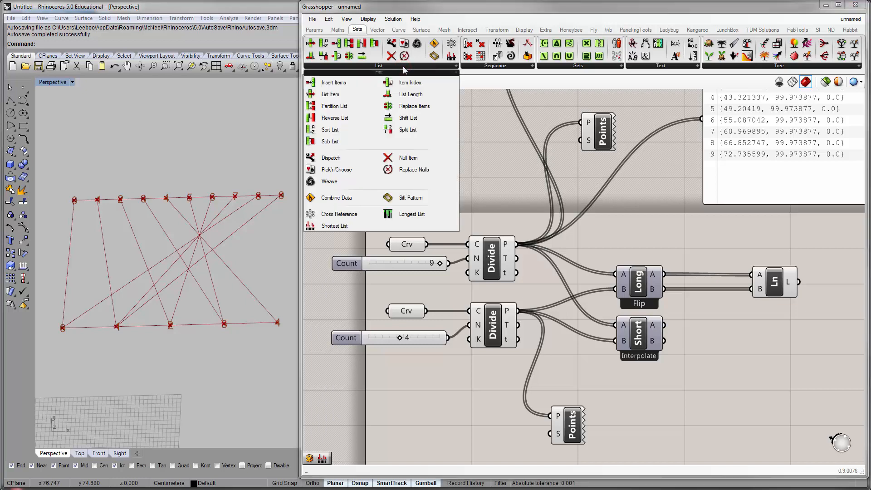
pyautogui.moveTo(339, 214); pyautogui.dragTo(653, 228)
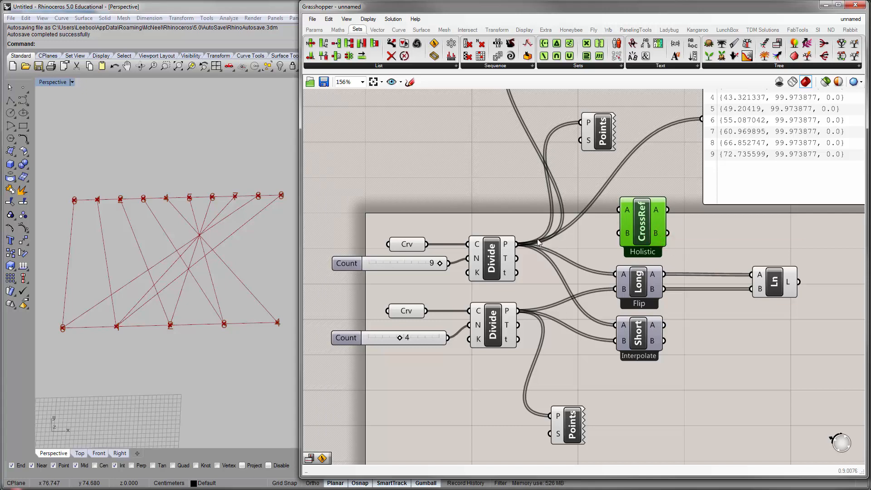
pyautogui.moveTo(517, 245); pyautogui.dragTo(618, 210)
pyautogui.moveTo(517, 311); pyautogui.dragTo(619, 233)
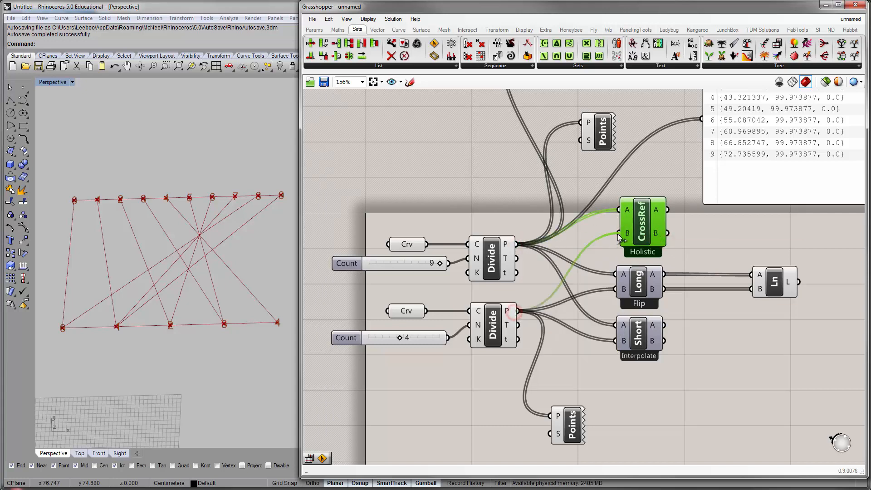
pyautogui.moveTo(667, 209); pyautogui.dragTo(752, 275)
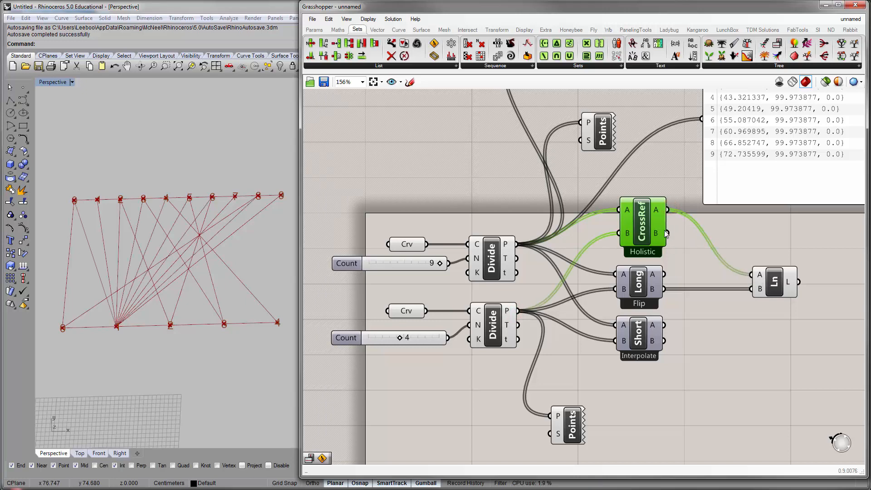
pyautogui.moveTo(665, 233); pyautogui.dragTo(743, 292)
# Move the Longest and Shortest List components down and align the Cross Reference with the Line component.
pyautogui.moveTo(694, 372); pyautogui.dragTo(642, 370)
pyautogui.moveTo(627, 373); pyautogui.dragTo(634, 365, button='right')
pyautogui.moveTo(647, 219); pyautogui.dragTo(650, 276)
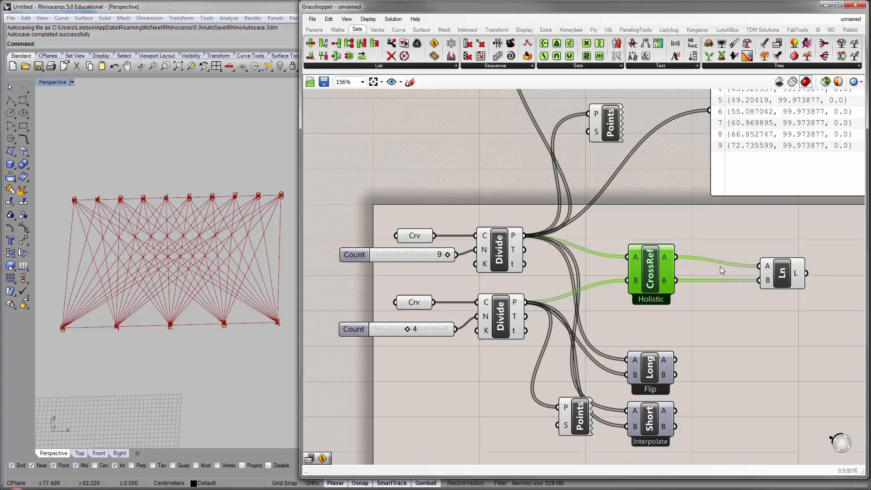
# Set the Cross Reference mode to Diagonal and the lower Divide's Count to 9.
pyautogui.rightClick(651, 274)
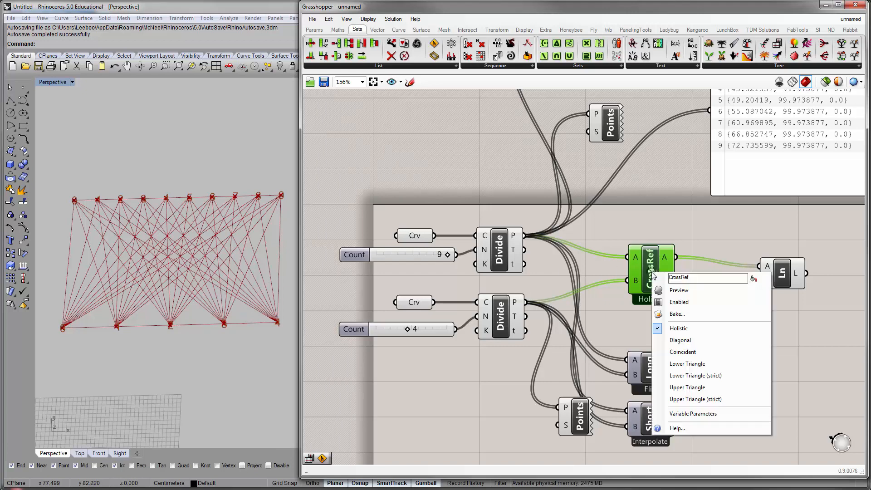
pyautogui.click(680, 341)
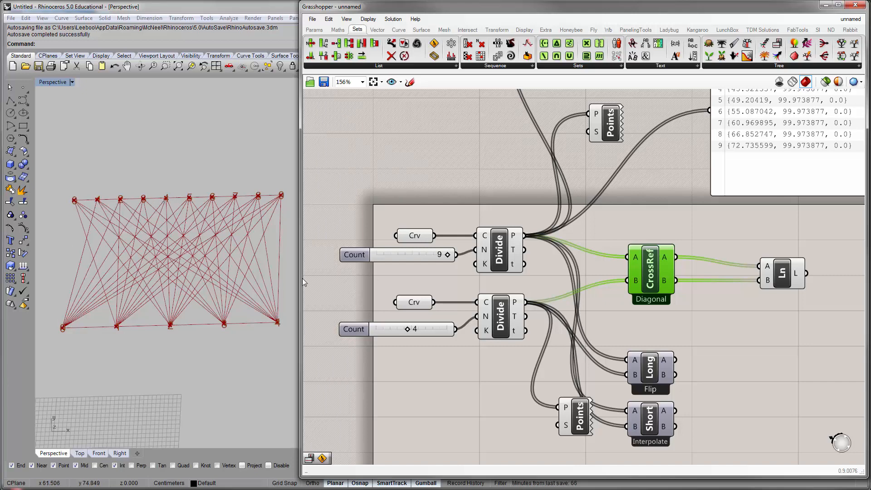
pyautogui.moveTo(406, 328); pyautogui.dragTo(452, 336)
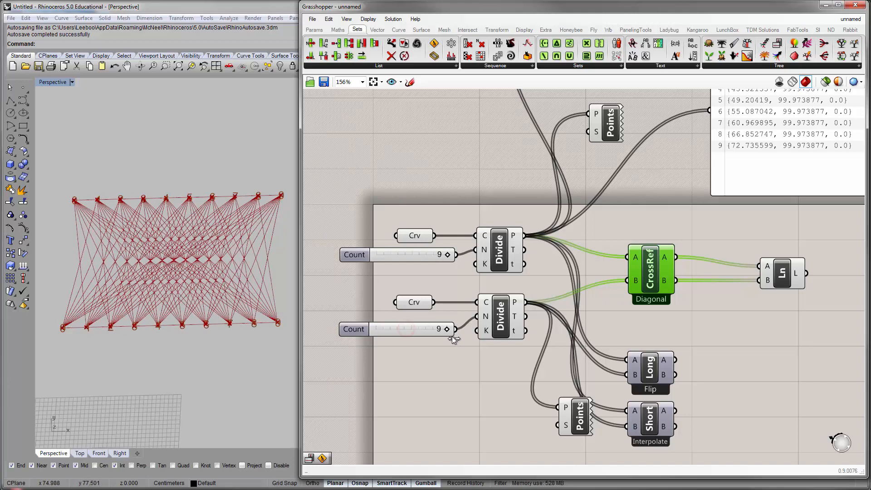
pyautogui.moveTo(74, 318); pyautogui.dragTo(100, 312, button='right')
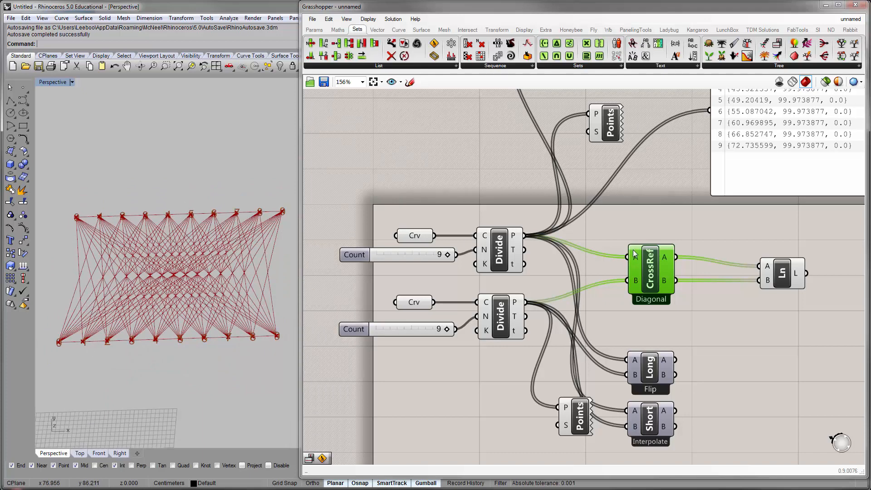
# Try the Coincident and Lower Triangle modes on the Cross Reference component.
pyautogui.rightClick(651, 266)
pyautogui.click(703, 343)
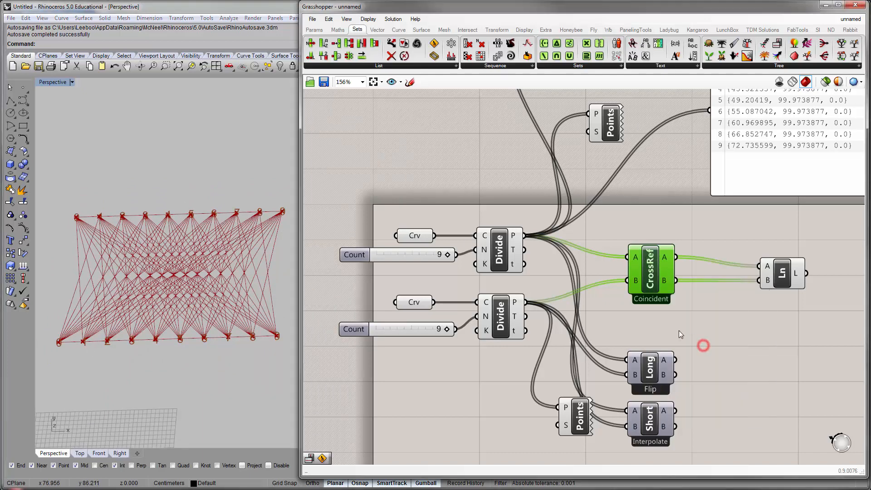
pyautogui.rightClick(648, 281)
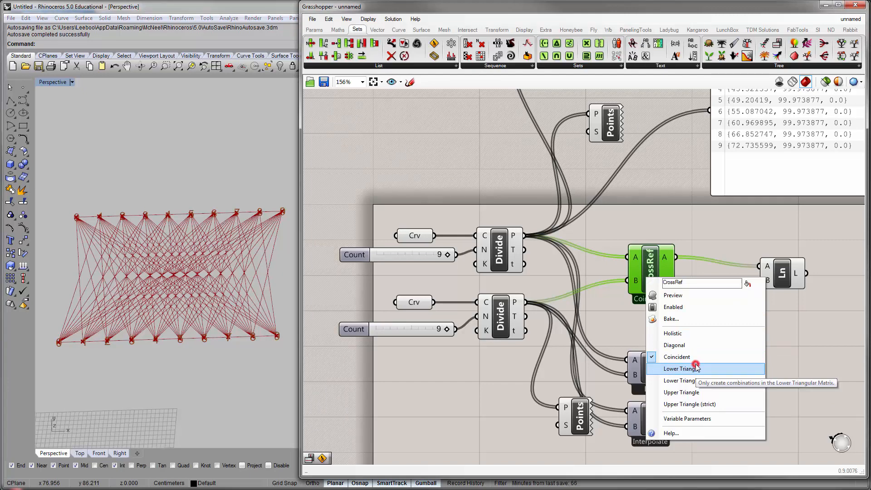
pyautogui.click(696, 364)
# Try Lower Triangle (strict) on the Cross Reference and set it to Upper Triangle (strict).
pyautogui.rightClick(646, 271)
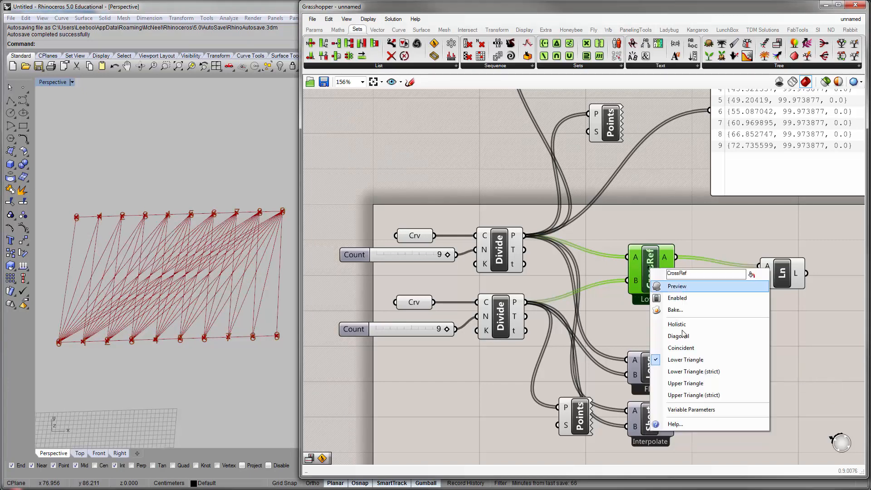
pyautogui.click(696, 368)
pyautogui.rightClick(653, 269)
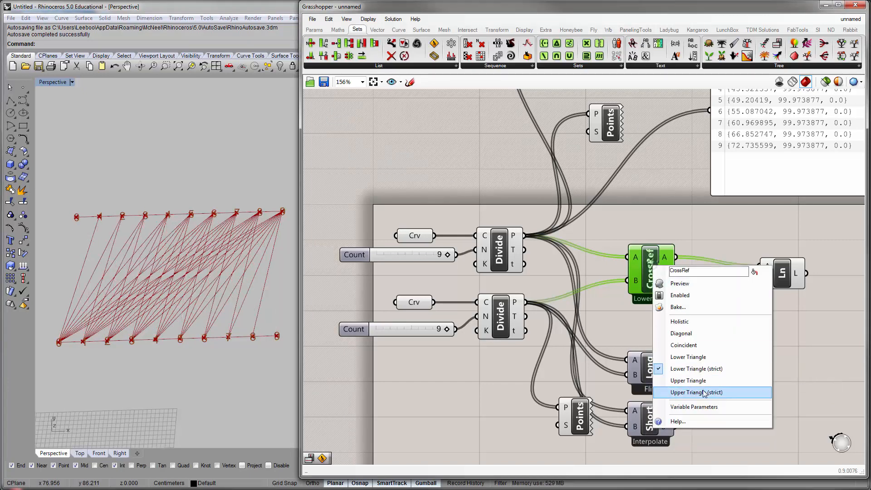
pyautogui.click(705, 393)
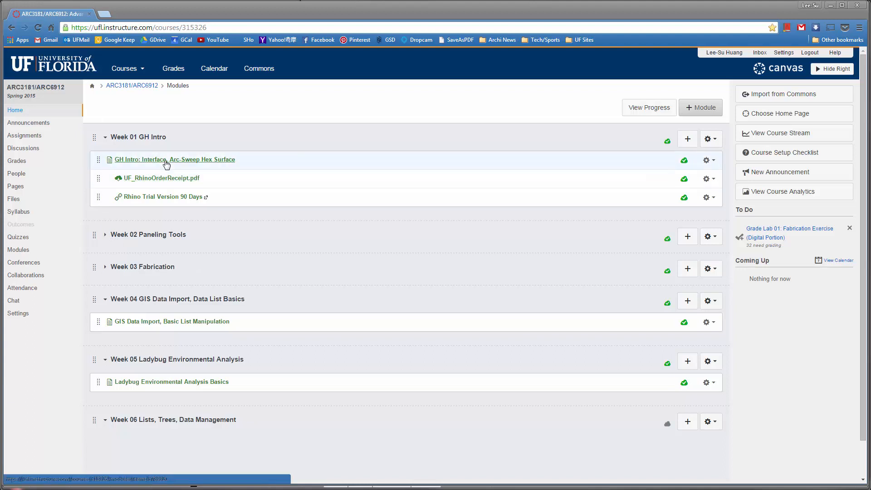
# In the Canvas course modules, expand Week 03 Fabrication and open the GH Intro: Interface, Arc-Sweep Hex Surface page.
pyautogui.click(105, 267)
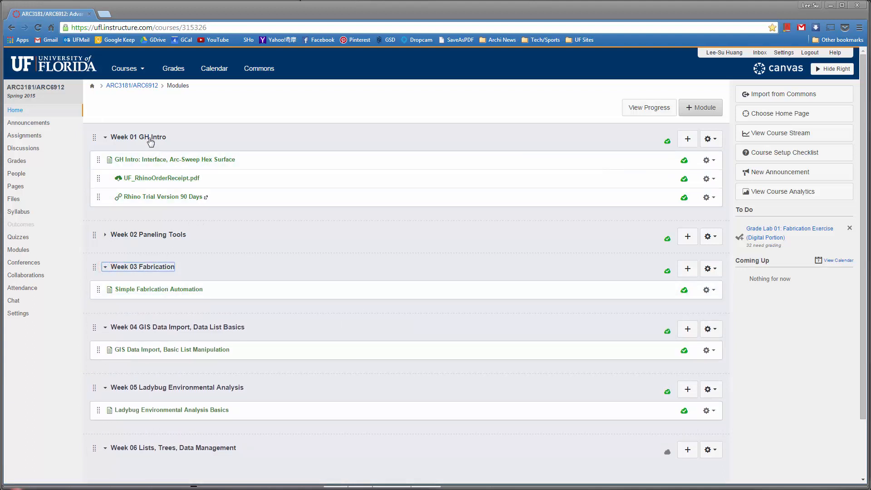
pyautogui.click(150, 161)
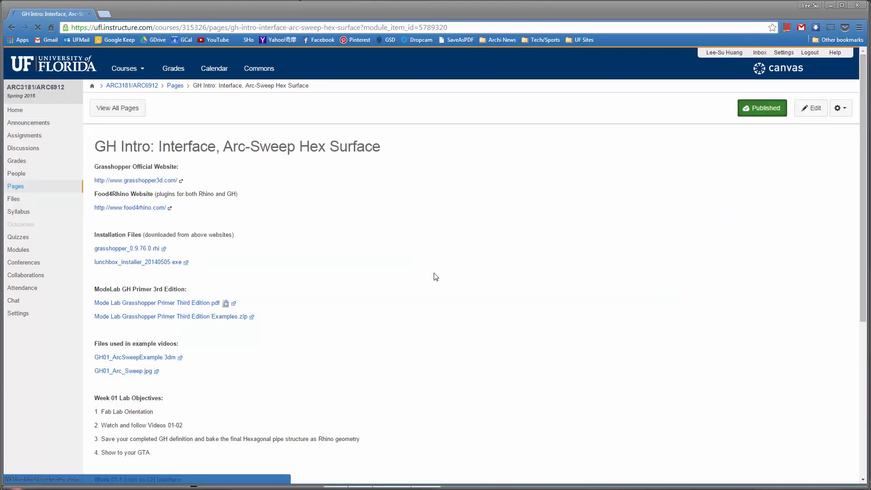
pyautogui.scroll(-1, 250, 255)
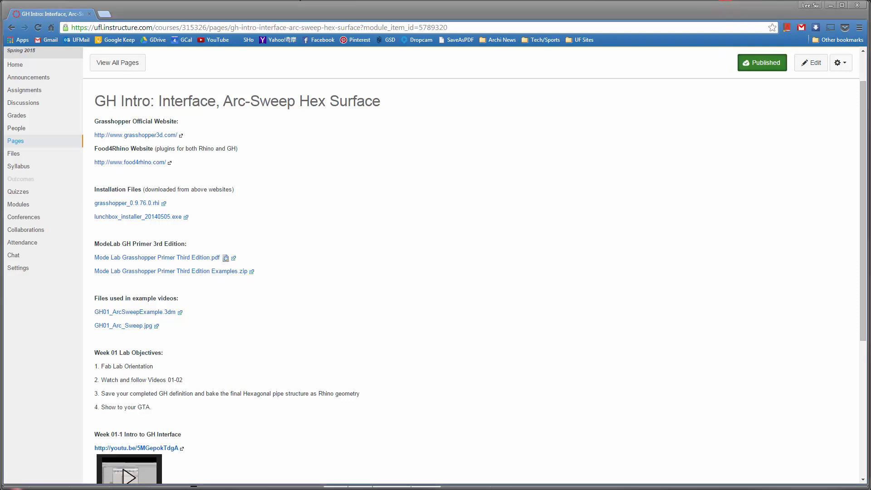
# Read the Cross Reference mode explanations in the Mode Lab Grasshopper Primer PDF and return to Grasshopper.
pyautogui.moveTo(527, 0); pyautogui.dragTo(276, 14)
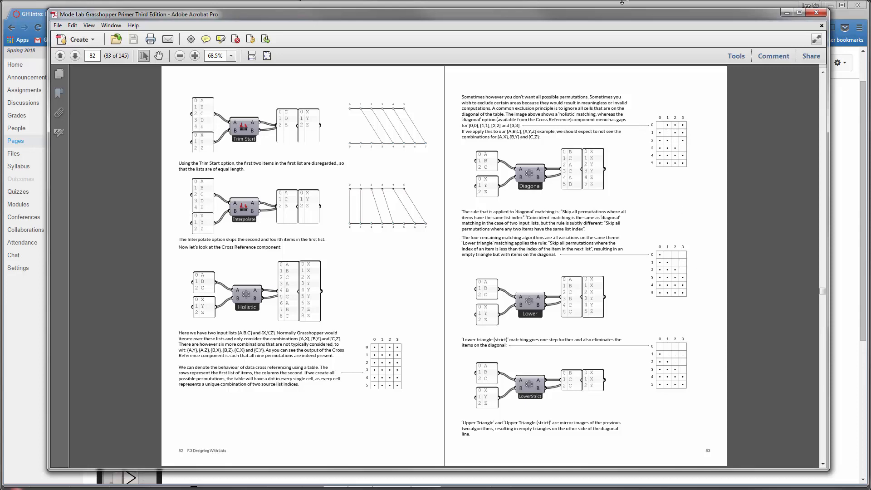
pyautogui.moveTo(603, 14); pyautogui.dragTo(870, 20)
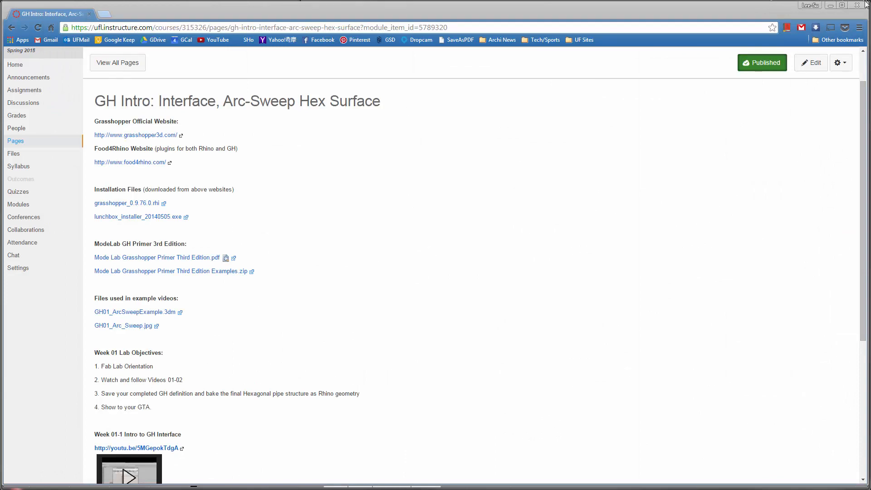
pyautogui.click(830, 5)
pyautogui.click(698, 330)
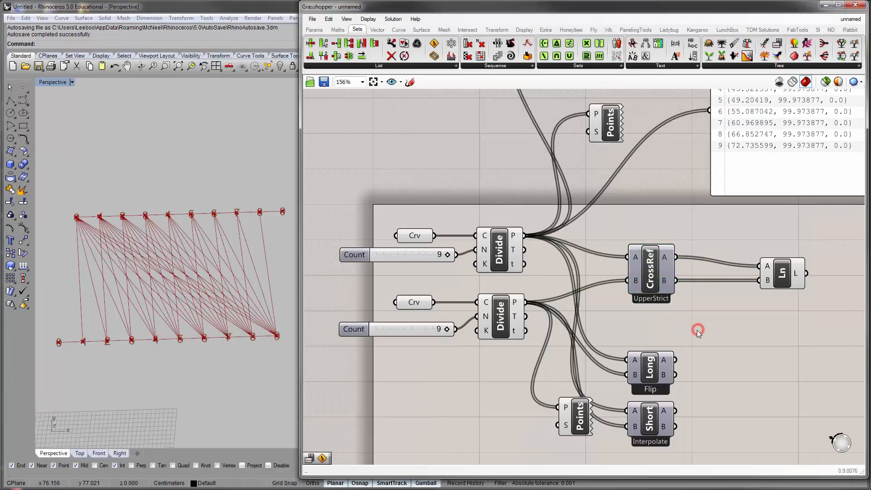
# Select the entire definition and move it down and to the right, inside the canvas boundary.
pyautogui.scroll(-5, 696, 330)
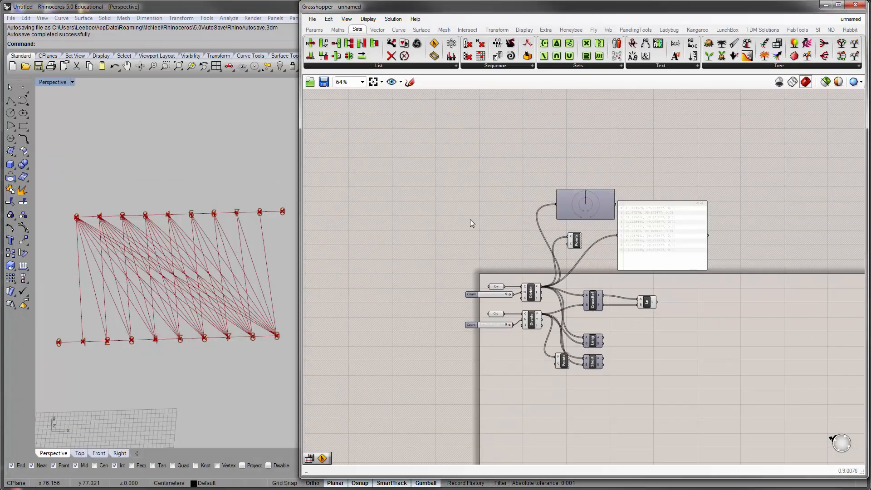
pyautogui.moveTo(414, 162); pyautogui.dragTo(791, 411)
pyautogui.moveTo(785, 433); pyautogui.dragTo(743, 351, button='right')
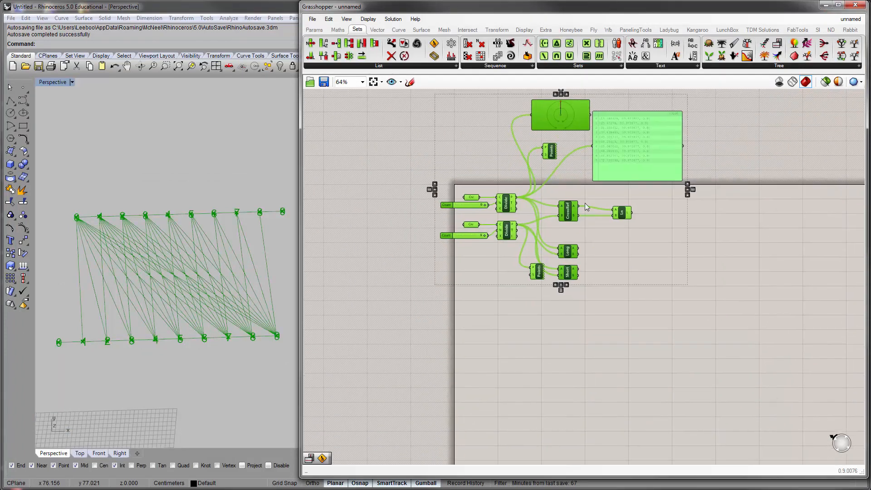
pyautogui.moveTo(566, 131); pyautogui.dragTo(598, 227)
pyautogui.click(683, 151)
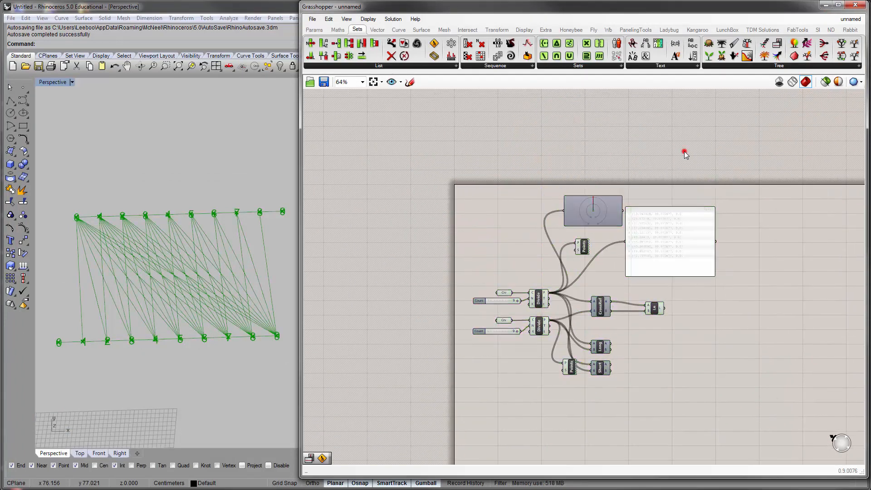
pyautogui.scroll(3, 441, 187)
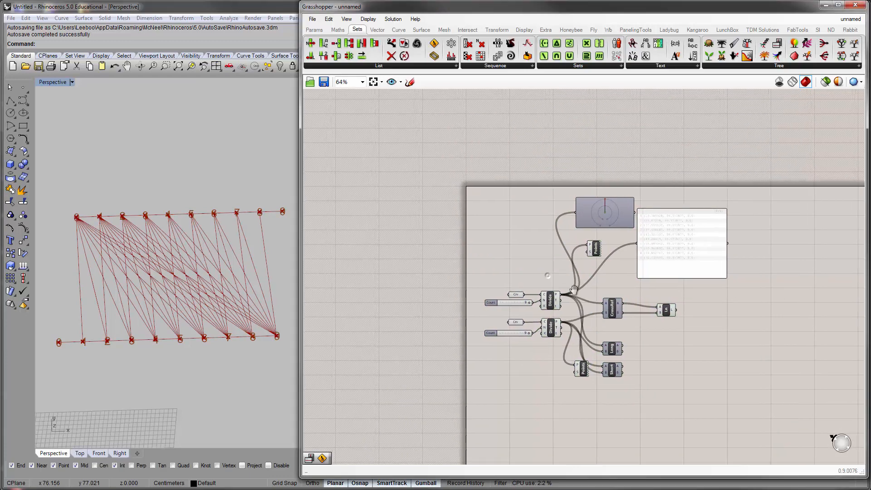
pyautogui.moveTo(540, 235); pyautogui.dragTo(492, 201, button='right')
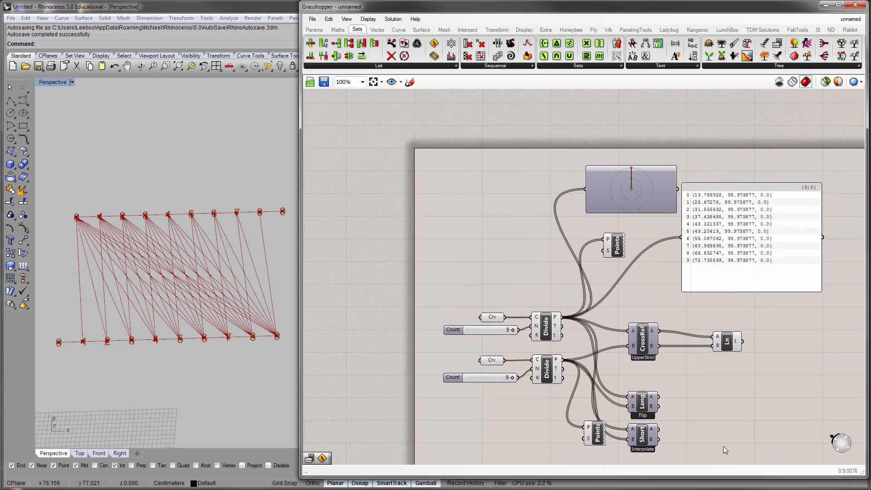
# Review the GH06_DataStreamMatching definition and select its Shortest List, Longest List and Cross Reference components.
pyautogui.click(314, 30)
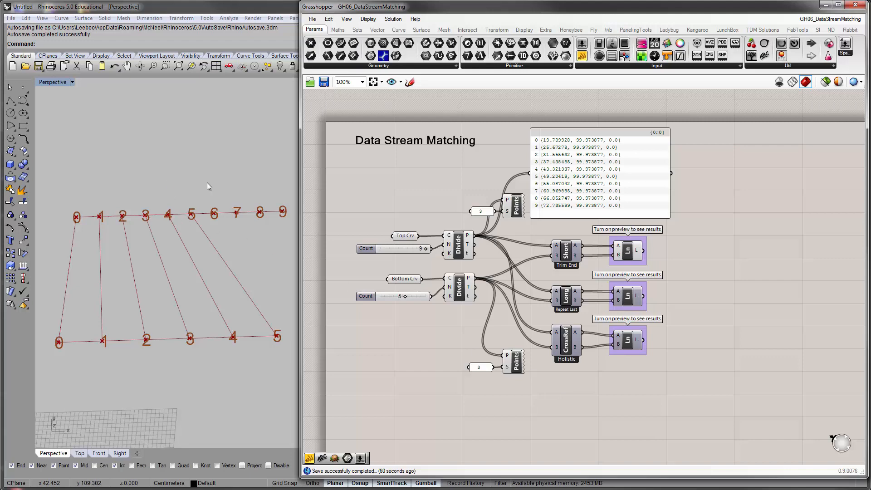
pyautogui.scroll(-2, 617, 358)
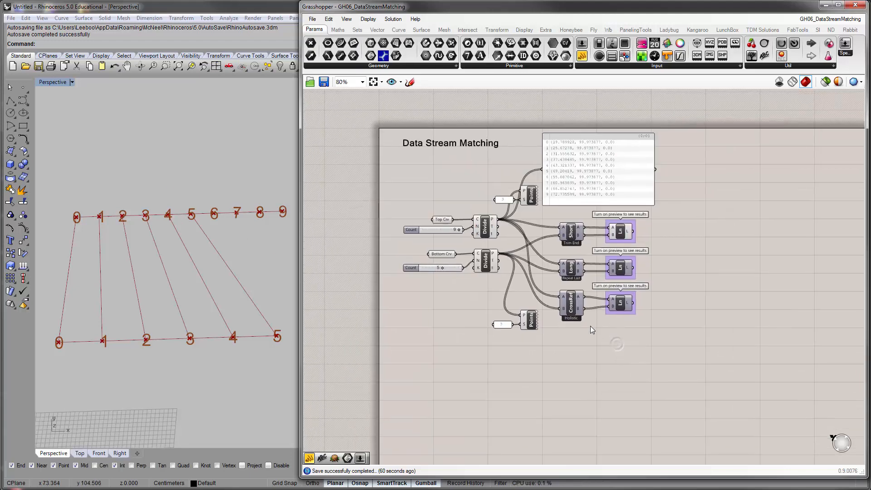
pyautogui.scroll(3, 590, 326)
pyautogui.moveTo(595, 364); pyautogui.dragTo(579, 192)
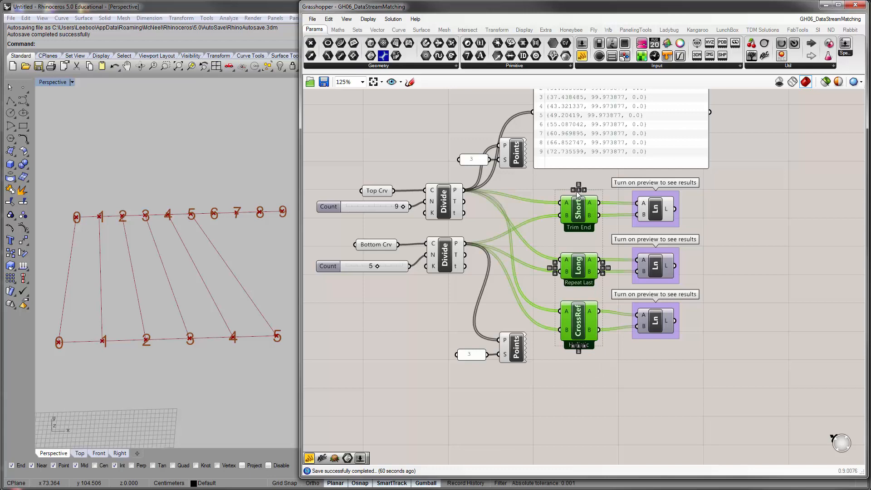
pyautogui.click(541, 183)
pyautogui.moveTo(540, 181); pyautogui.dragTo(556, 242, button='right')
pyautogui.scroll(-3, 412, 213)
pyautogui.moveTo(418, 237)
pyautogui.mouseDown(button='right')
pyautogui.moveTo(421, 203)
pyautogui.moveTo(404, 240)
pyautogui.moveTo(393, 245)
pyautogui.moveTo(403, 239)
pyautogui.mouseUp(button='right')
pyautogui.scroll(1, 421, 204)
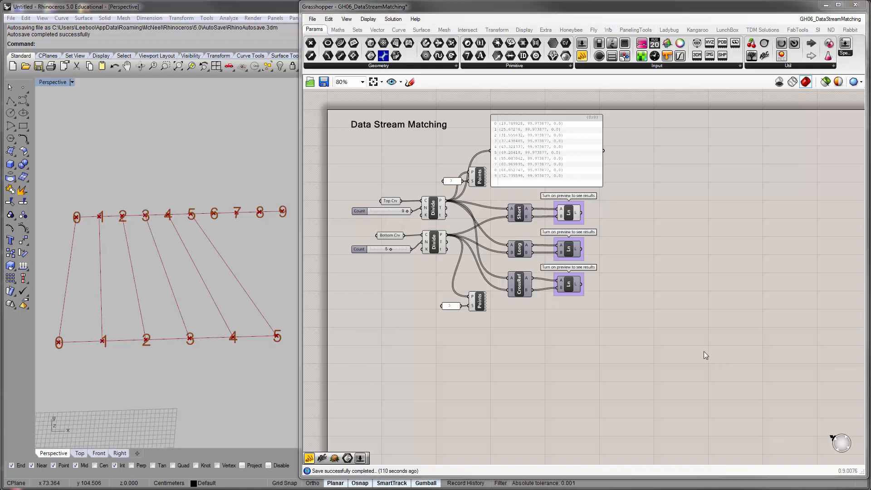
pyautogui.click(703, 351)
pyautogui.moveTo(538, 343); pyautogui.dragTo(544, 336, button='right')
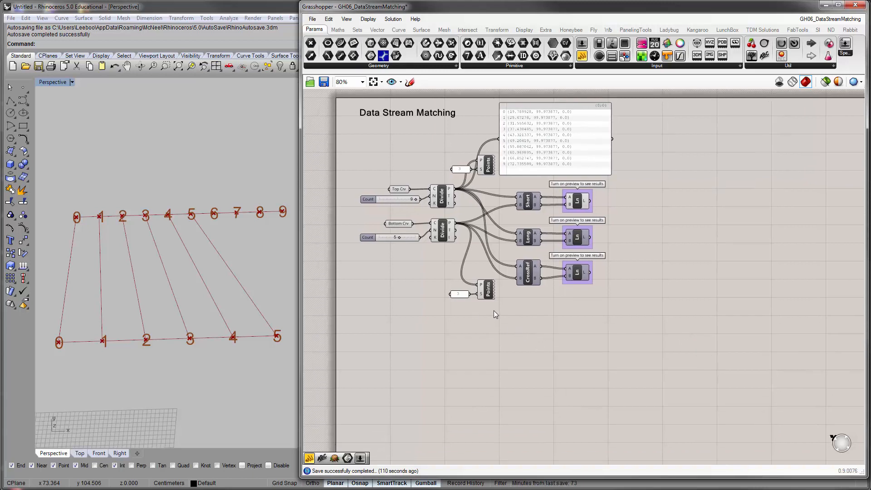
pyautogui.moveTo(504, 298); pyautogui.dragTo(512, 305, button='right')
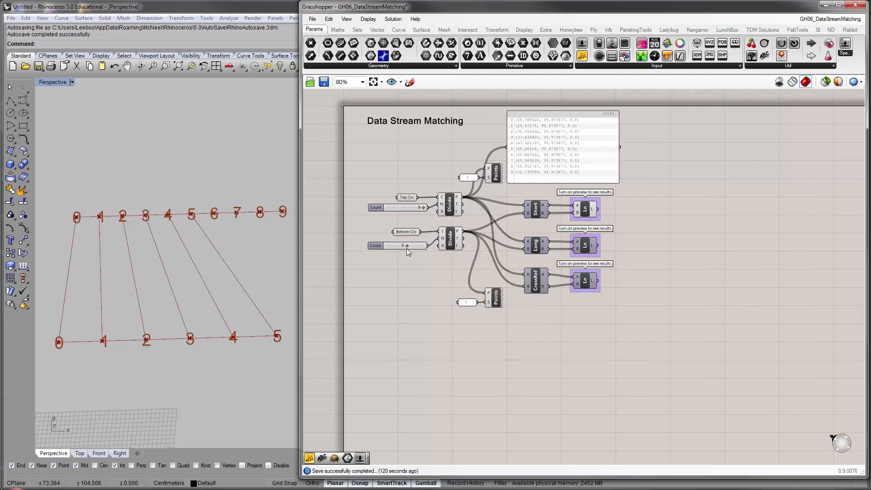
# Nudge the Count slider of the bottom curve slightly up, closer beneath the Bottom Crv parameter.
pyautogui.scroll(5, 407, 235)
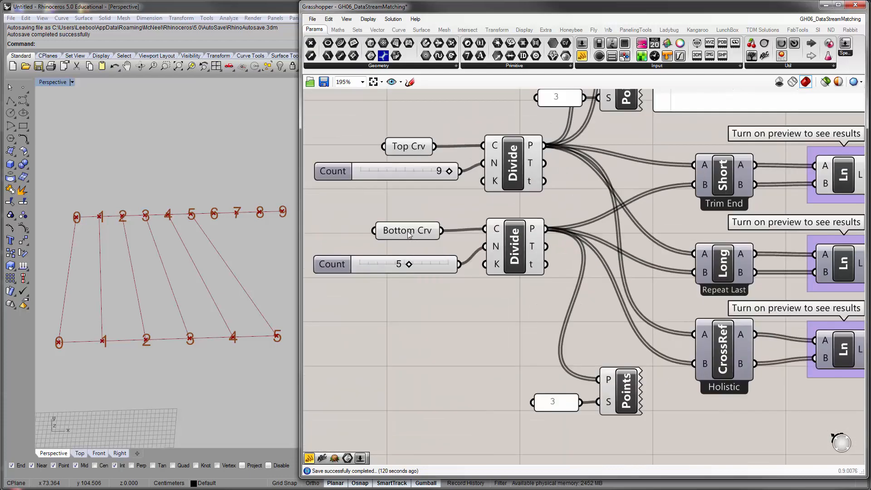
pyautogui.click(416, 260)
pyautogui.moveTo(436, 258); pyautogui.dragTo(438, 253)
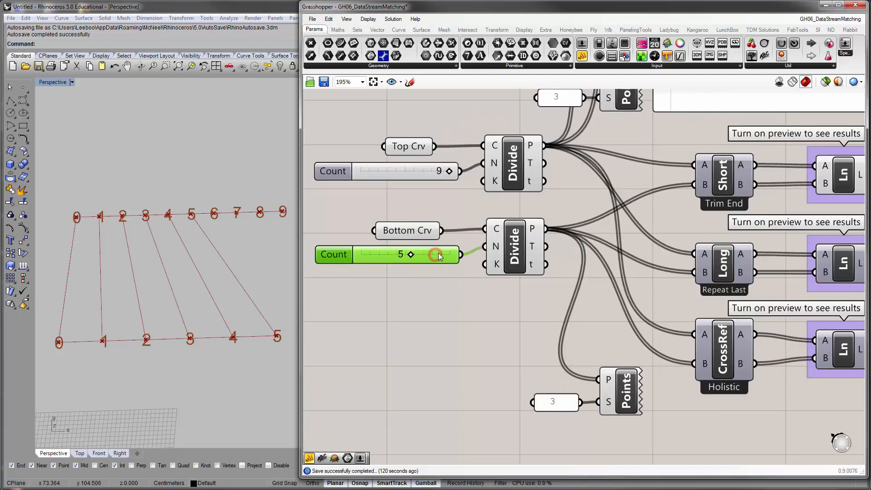
pyautogui.click(439, 287)
# Add a Square Grid component in the empty canvas area below the existing definition and view its grid in the Rhino viewport.
pyautogui.scroll(-3, 439, 287)
pyautogui.moveTo(494, 323); pyautogui.dragTo(498, 211, button='right')
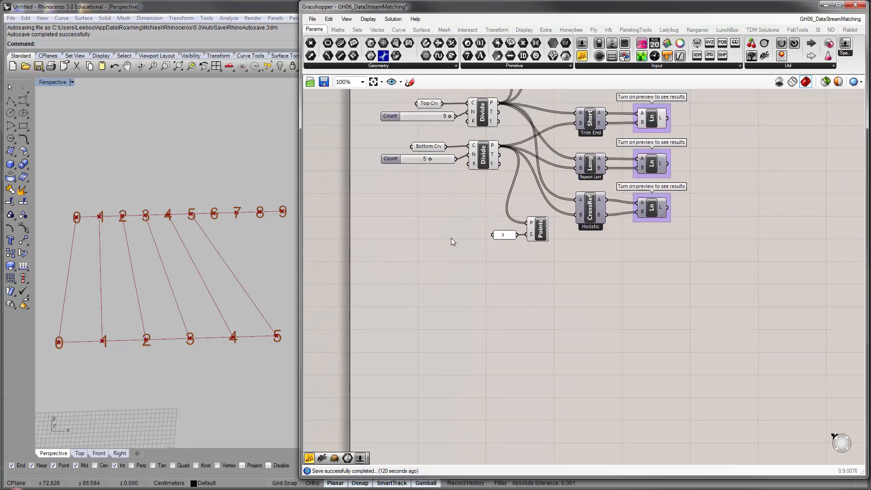
pyautogui.click(377, 29)
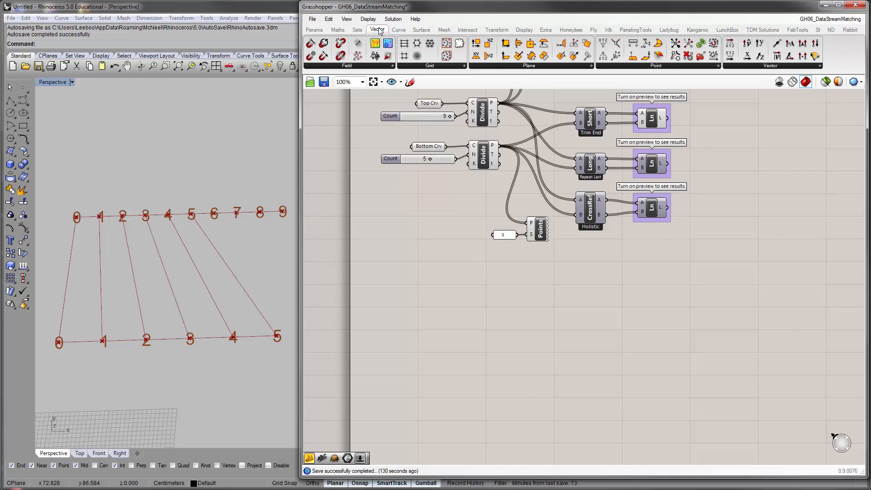
pyautogui.click(436, 71)
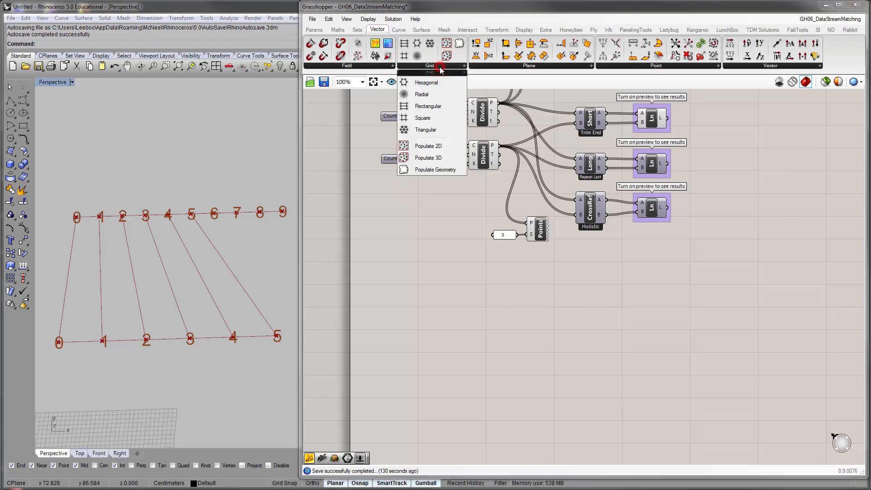
pyautogui.click(439, 117)
pyautogui.click(429, 355)
pyautogui.moveTo(430, 355); pyautogui.dragTo(558, 259, button='right')
pyautogui.moveTo(535, 249); pyautogui.dragTo(565, 188)
pyautogui.moveTo(146, 378); pyautogui.dragTo(148, 374, button='right')
pyautogui.scroll(10, 132, 403)
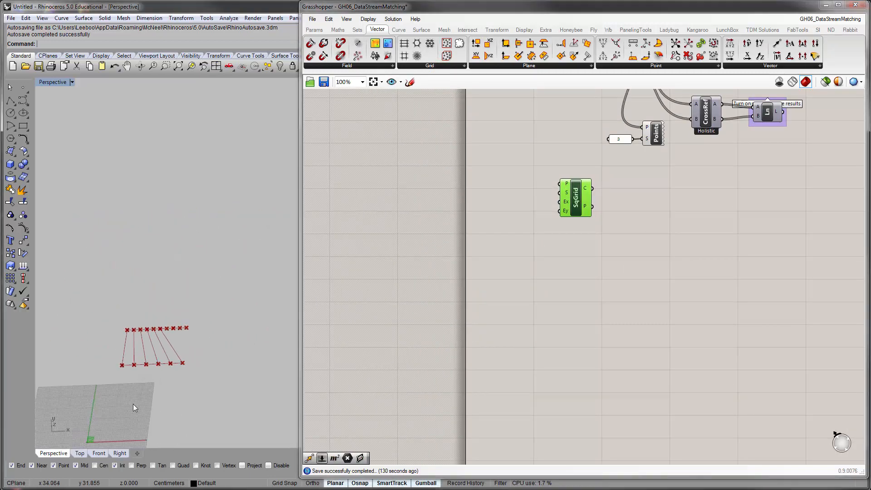
pyautogui.scroll(-10, 127, 271)
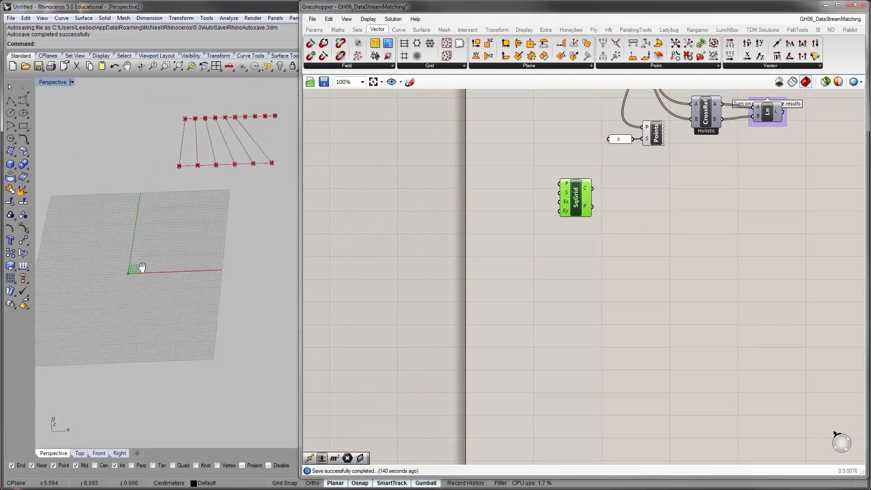
pyautogui.click(172, 309)
pyautogui.click(427, 300)
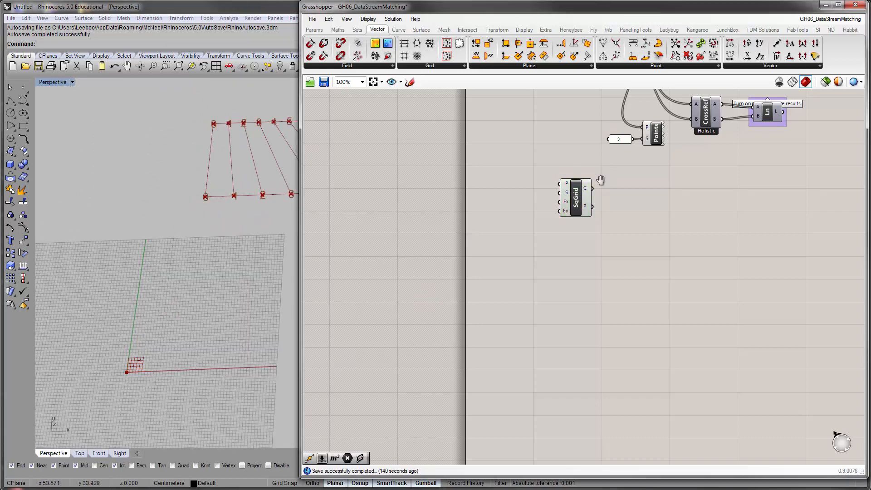
# Create a compact panel containing 10 and connect it to the Square Grid's Size input.
pyautogui.scroll(3, 585, 195)
pyautogui.click(605, 214)
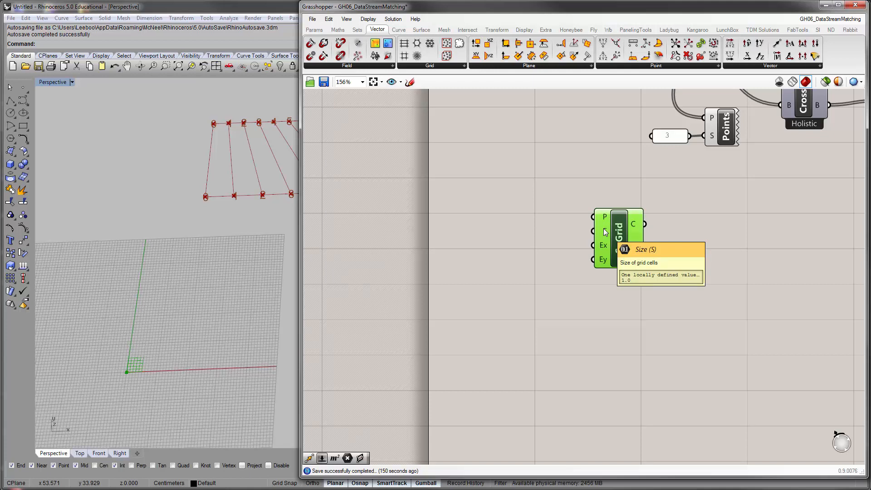
pyautogui.doubleClick(546, 228)
pyautogui.write('//1')
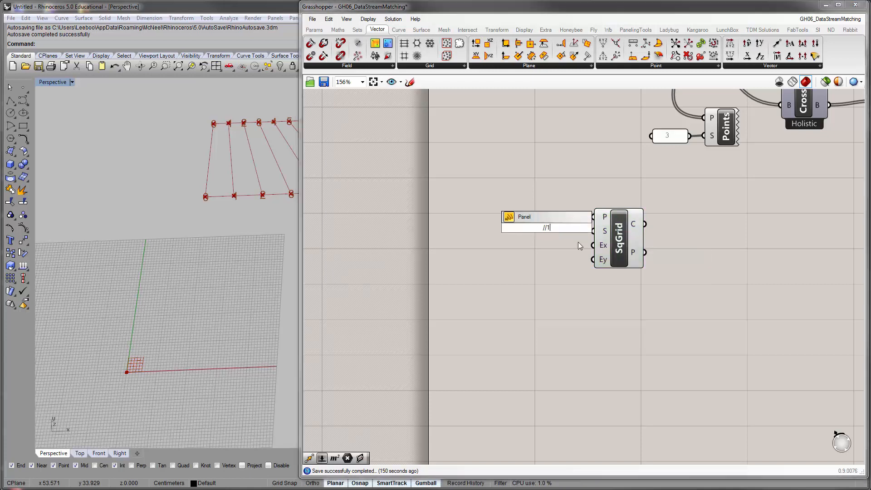
pyautogui.write('0')
pyautogui.press('Return')
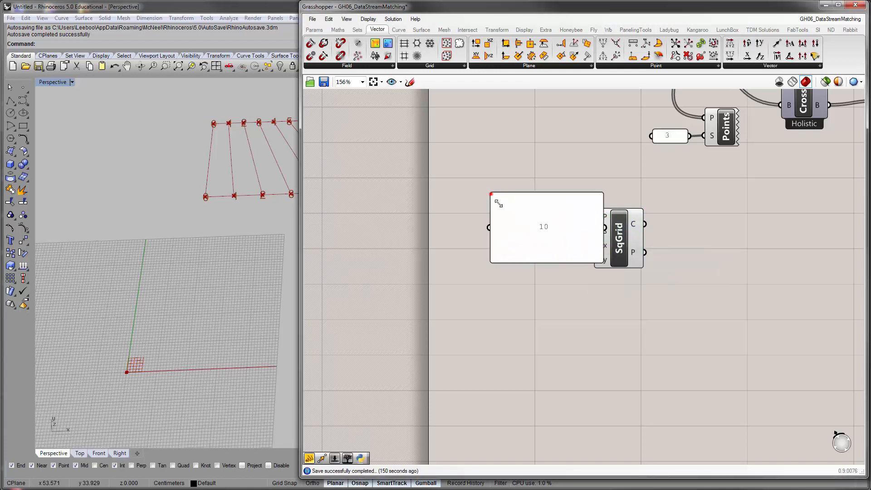
pyautogui.moveTo(574, 255); pyautogui.dragTo(593, 231)
pyautogui.moveTo(603, 260); pyautogui.dragTo(613, 260)
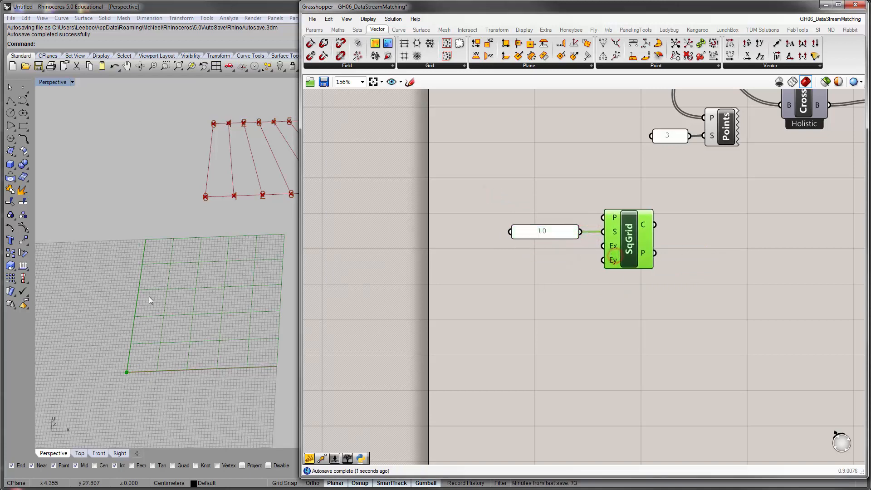
pyautogui.keyDown('shift'); pyautogui.moveTo(149, 296); pyautogui.dragTo(133, 289, button='right'); pyautogui.keyUp('shift')
pyautogui.click(434, 266)
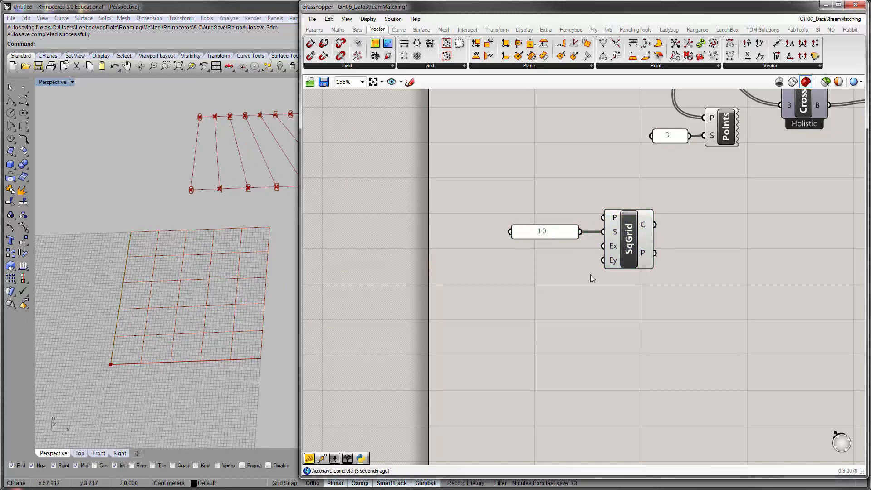
# Create an integer number slider ranging from 0 to 9 and connect it to the Square Grid's Extent X input.
pyautogui.moveTo(615, 247)
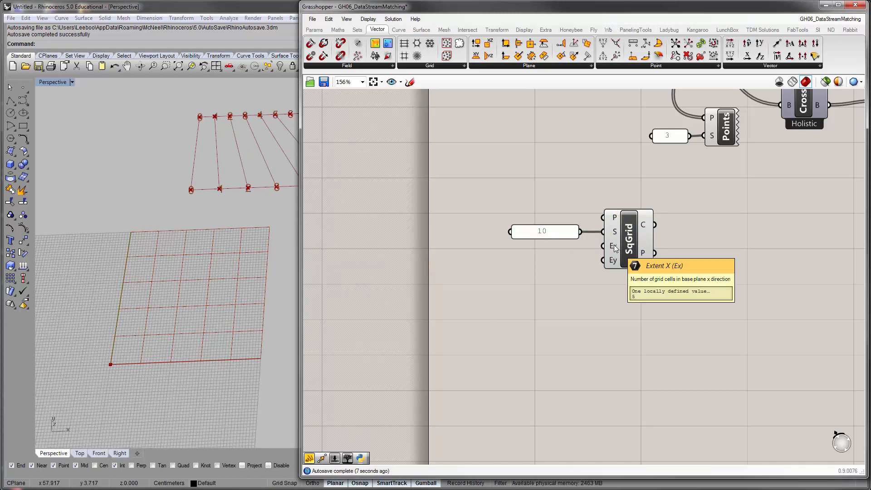
pyautogui.moveTo(634, 252); pyautogui.dragTo(657, 249)
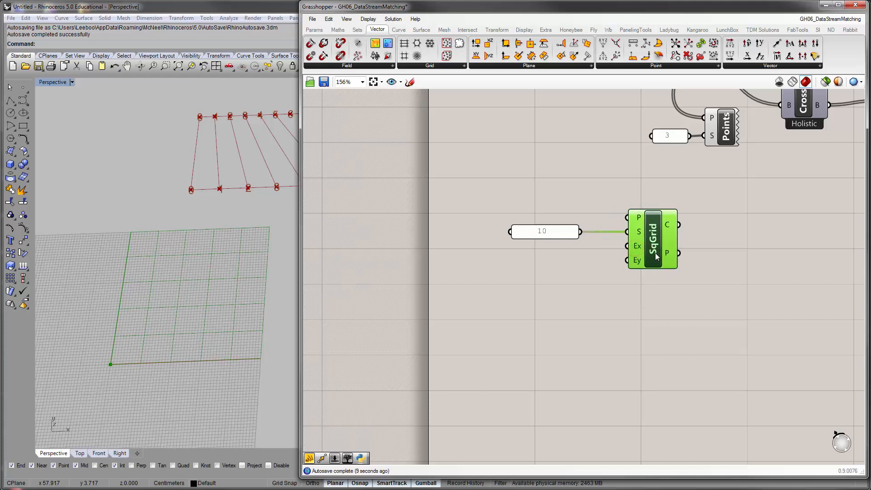
pyautogui.doubleClick(552, 257)
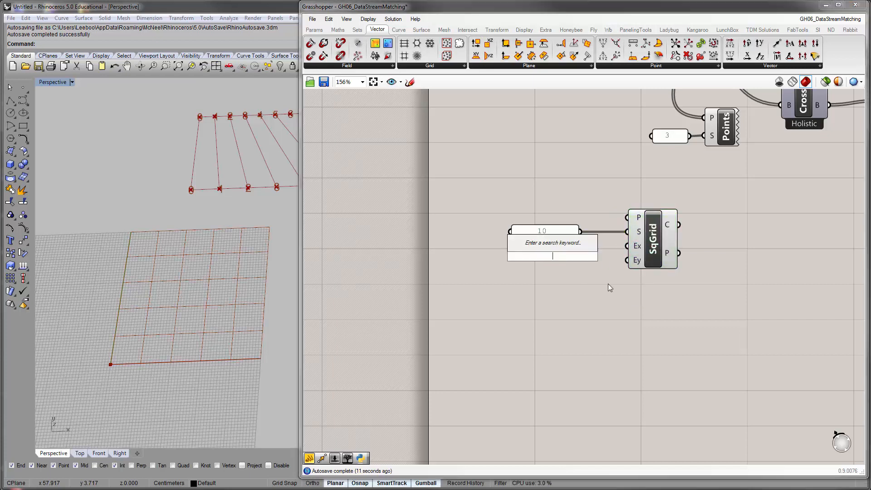
pyautogui.write('0<9')
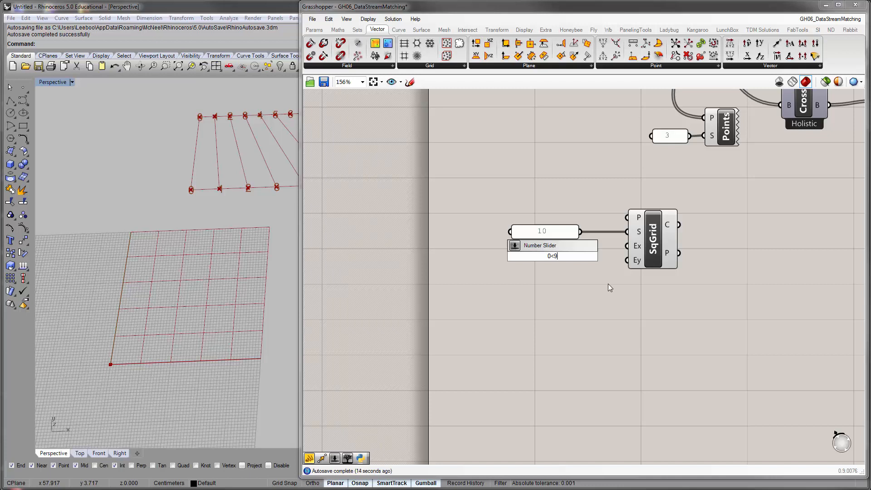
pyautogui.press('Return')
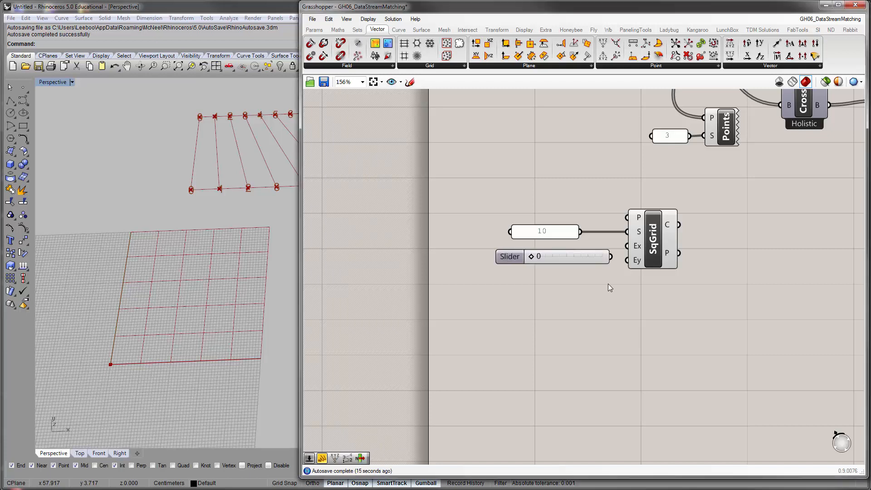
pyautogui.moveTo(610, 257); pyautogui.dragTo(627, 245)
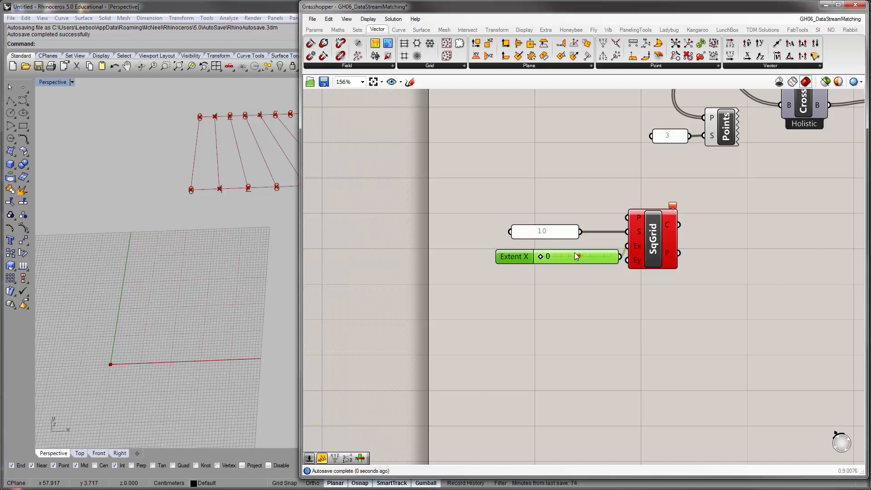
# Duplicate the Extent X slider for the Square Grid's Extent Y input and set both sliders to 9.
pyautogui.moveTo(578, 256); pyautogui.dragTo(628, 260)
pyautogui.hotkey('ctrl', 'c')
pyautogui.hotkey('ctrl', 'v')
pyautogui.moveTo(660, 289); pyautogui.dragTo(644, 310, button='right')
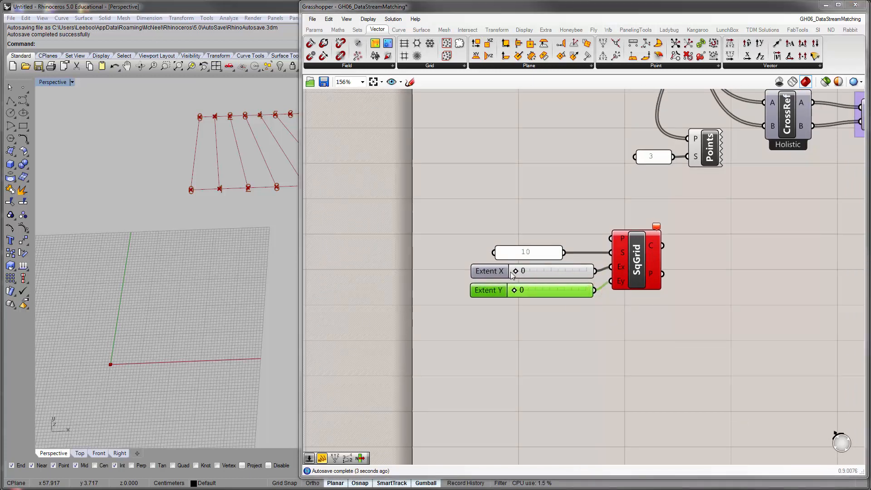
pyautogui.moveTo(516, 271); pyautogui.dragTo(586, 281)
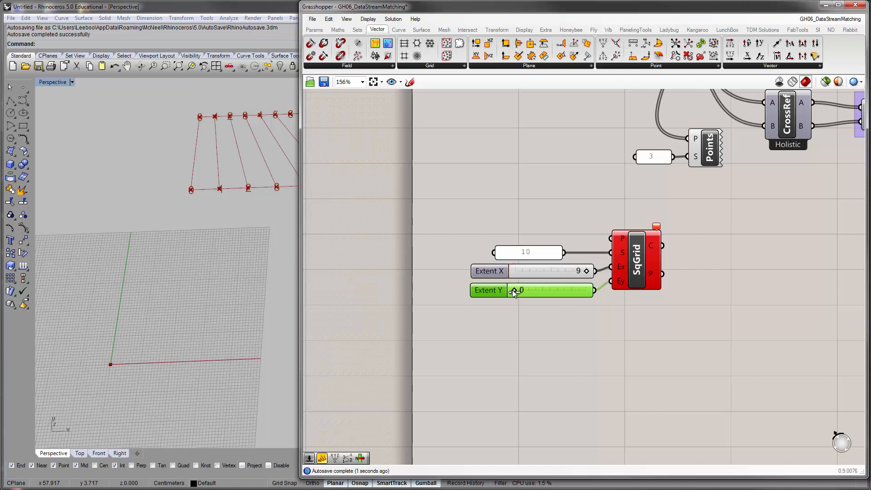
pyautogui.moveTo(512, 290); pyautogui.dragTo(613, 300)
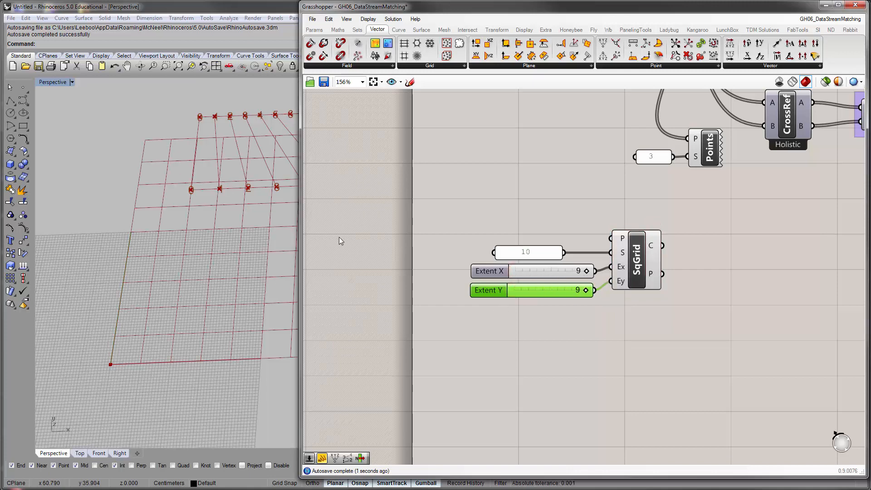
# In the Rhino viewport, move the two source curves in the positive Y direction, clear of the square grid.
pyautogui.scroll(-5, 207, 307)
pyautogui.moveTo(130, 210); pyautogui.dragTo(243, 321)
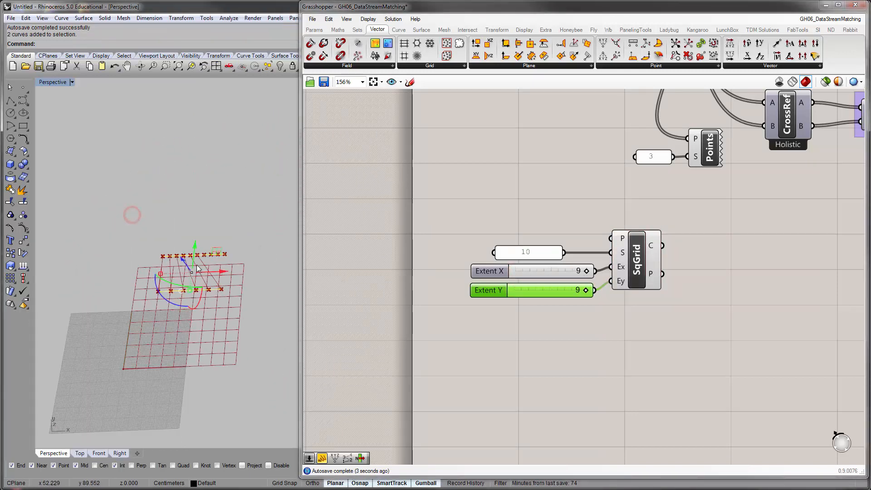
pyautogui.moveTo(194, 249); pyautogui.dragTo(208, 140)
pyautogui.click(185, 210)
pyautogui.keyDown('shift'); pyautogui.moveTo(164, 296); pyautogui.dragTo(160, 244, button='right'); pyautogui.keyUp('shift')
pyautogui.scroll(6, 173, 273)
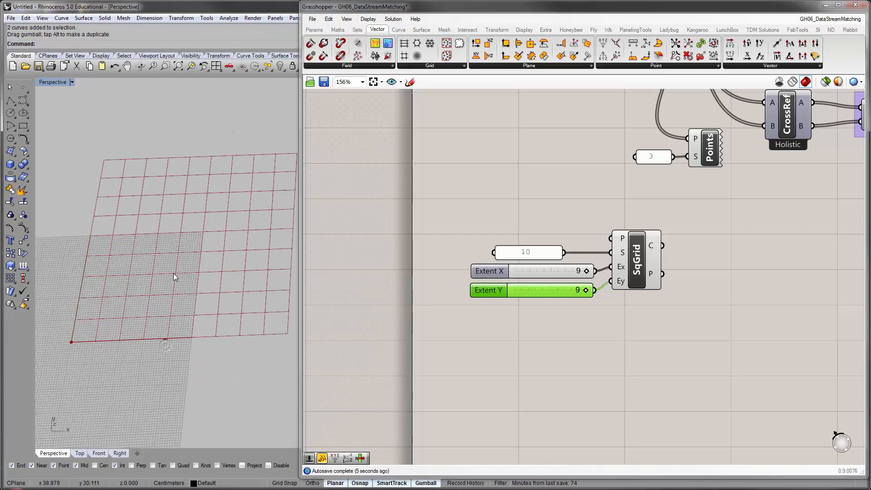
pyautogui.keyDown('shift'); pyautogui.moveTo(173, 273); pyautogui.dragTo(161, 290, button='right'); pyautogui.keyUp('shift')
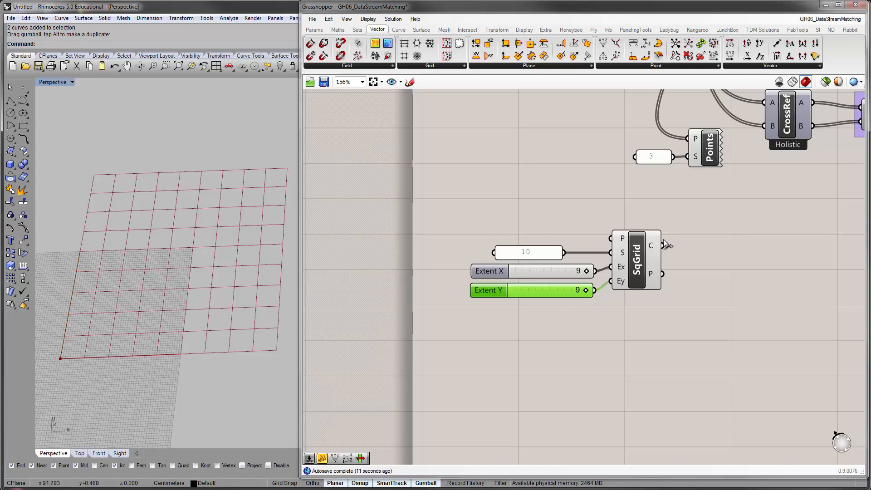
# Add a Point parameter beside the Square Grid and connect it to the grid's Points output.
pyautogui.moveTo(644, 252); pyautogui.dragTo(650, 249)
pyautogui.moveTo(656, 247)
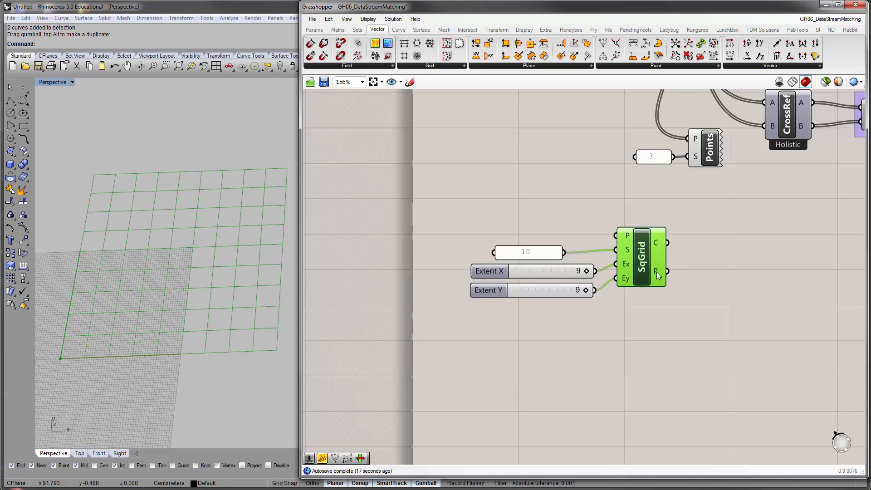
pyautogui.moveTo(657, 272)
pyautogui.click(729, 269)
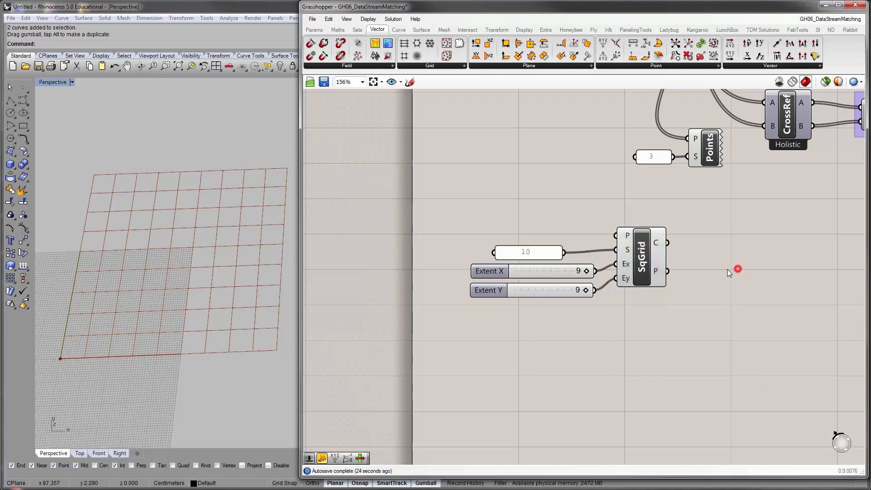
pyautogui.click(314, 29)
pyautogui.moveTo(383, 55); pyautogui.dragTo(667, 270)
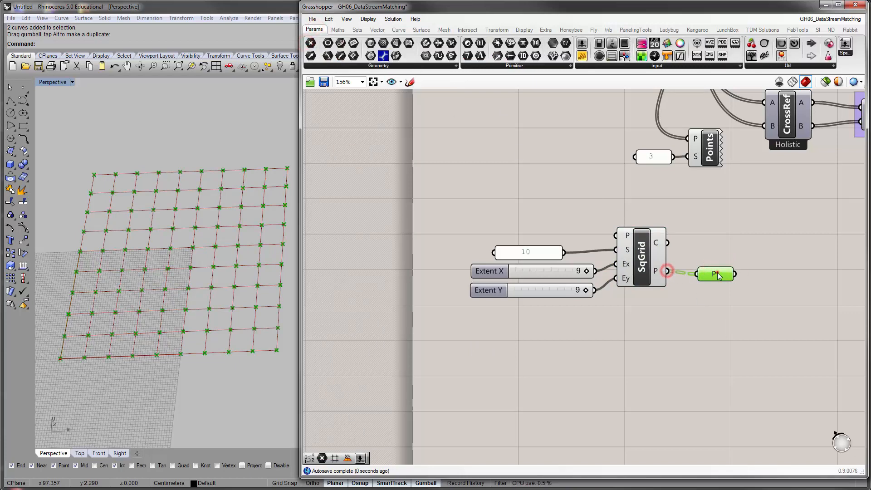
pyautogui.moveTo(721, 274); pyautogui.dragTo(717, 272)
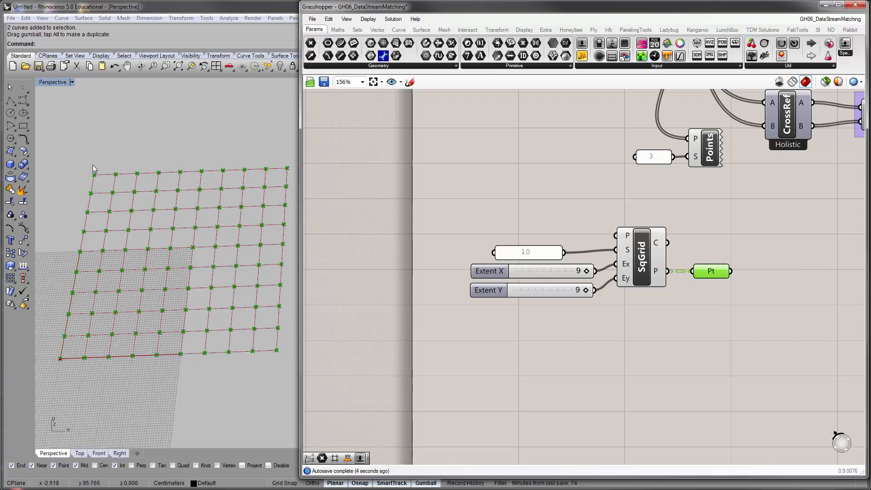
# Shift the square grid group to the left and move the Point parameter farther right to leave space between them.
pyautogui.moveTo(693, 309); pyautogui.dragTo(632, 320, button='right')
pyautogui.moveTo(677, 321); pyautogui.dragTo(373, 231)
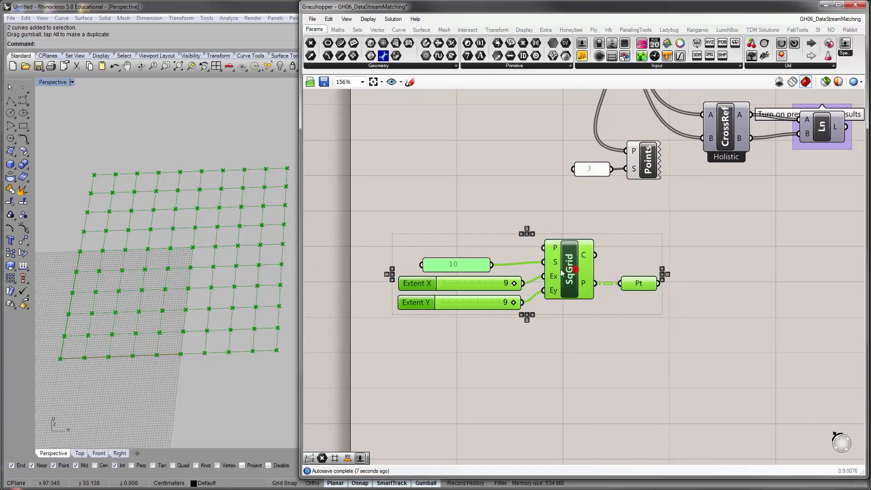
pyautogui.moveTo(559, 269); pyautogui.dragTo(528, 274)
pyautogui.click(601, 241)
pyautogui.click(614, 289)
pyautogui.moveTo(615, 289); pyautogui.dragTo(712, 289)
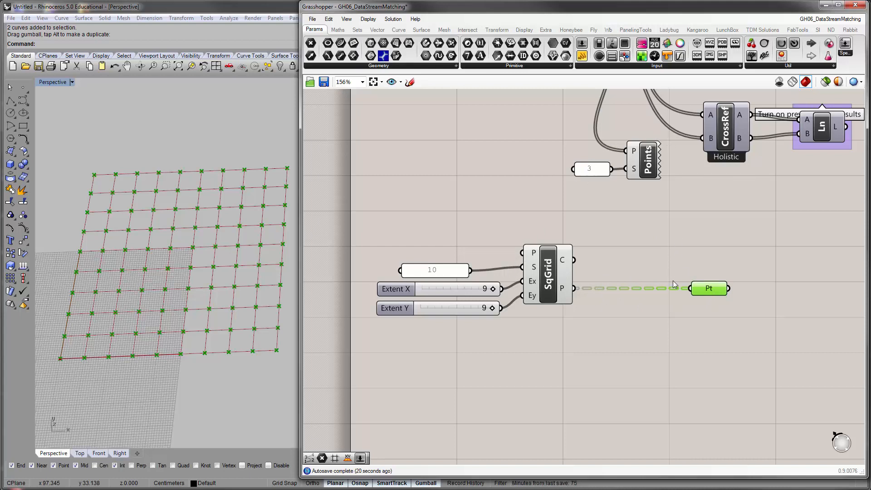
pyautogui.click(485, 153)
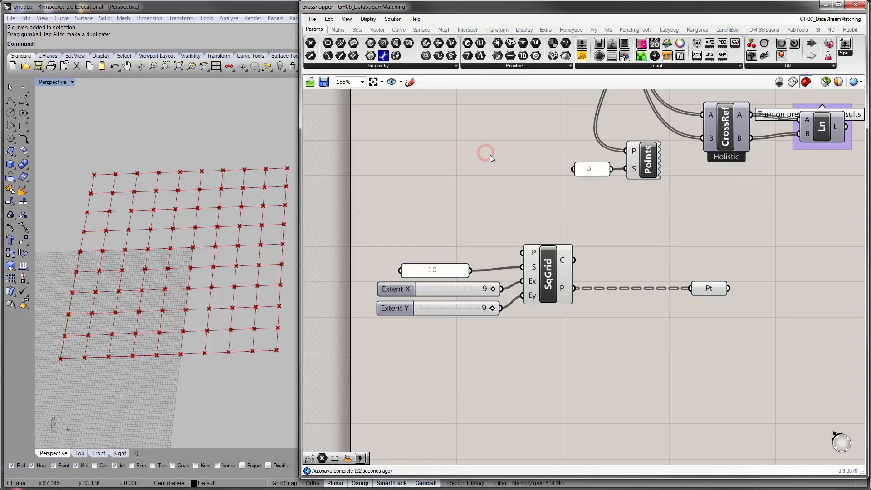
# Turn off Draw Fancy Wires and turn it back on to compare the wire display styles.
pyautogui.moveTo(478, 147); pyautogui.dragTo(468, 151, button='right')
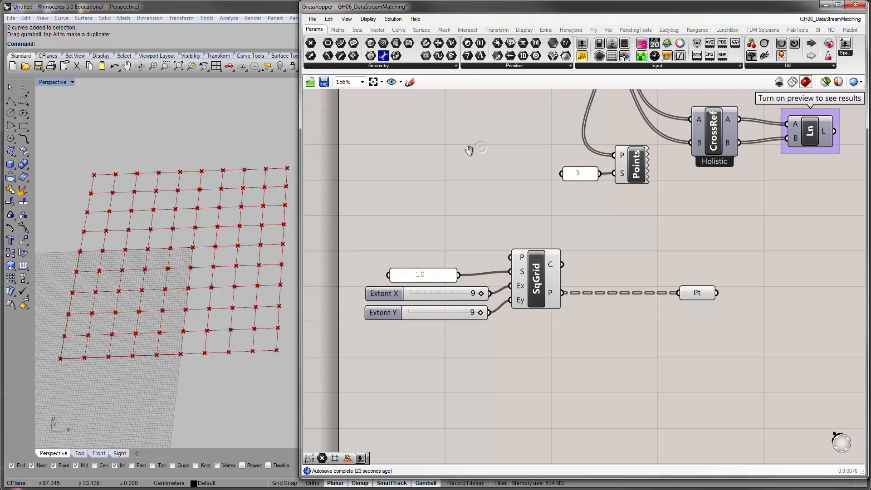
pyautogui.click(346, 19)
pyautogui.click(346, 19)
pyautogui.click(366, 19)
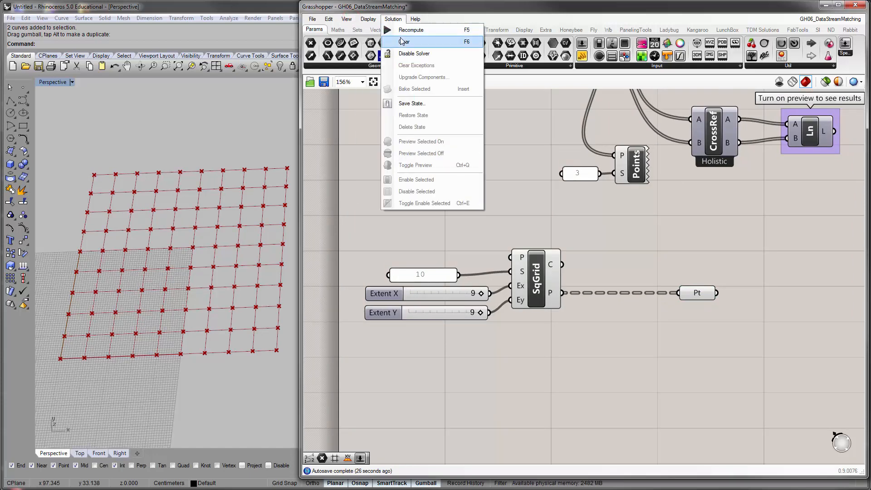
pyautogui.click(369, 18)
pyautogui.click(365, 19)
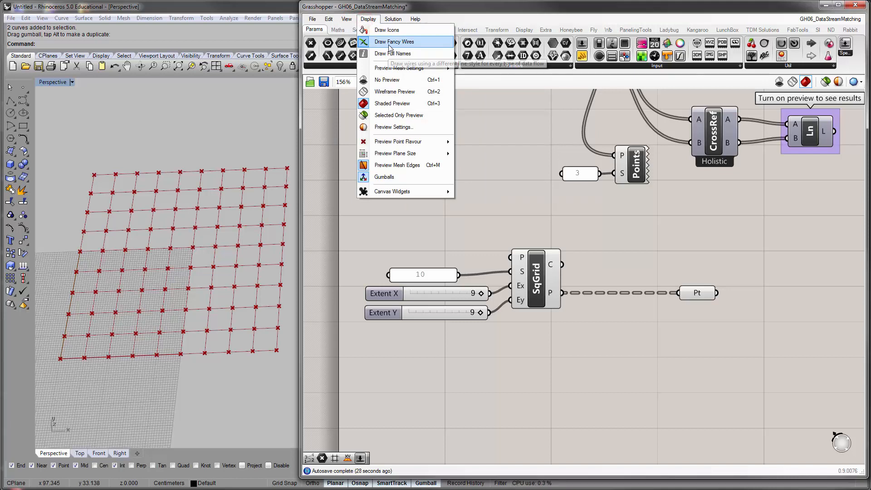
pyautogui.click(382, 43)
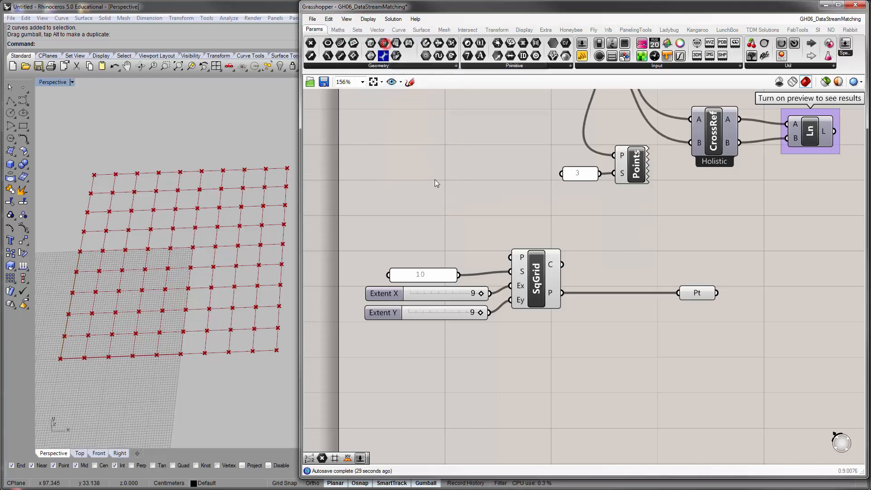
pyautogui.click(367, 19)
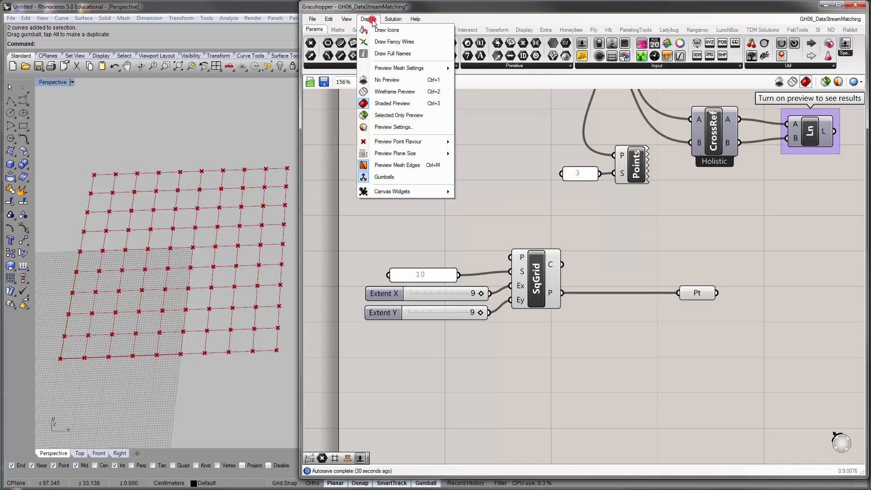
pyautogui.click(384, 42)
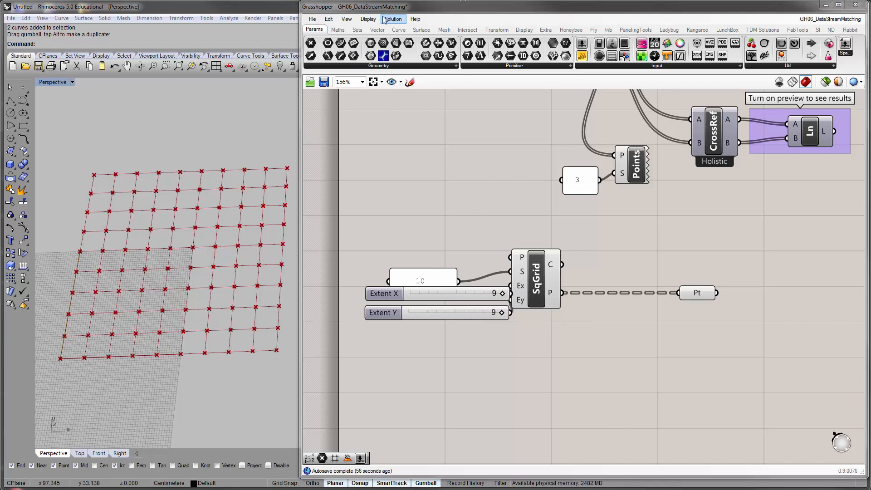
# Turn on Draw Full Names to view the complete component and input names, and switch back to abbreviations.
pyautogui.click(367, 20)
pyautogui.click(383, 54)
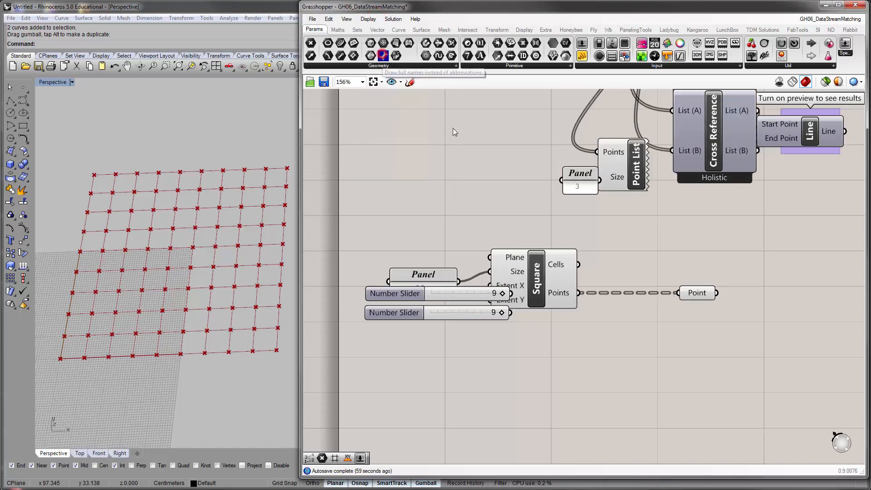
pyautogui.moveTo(579, 228)
pyautogui.mouseDown(button='right')
pyautogui.moveTo(607, 365)
pyautogui.moveTo(636, 433)
pyautogui.moveTo(623, 376)
pyautogui.moveTo(633, 375)
pyautogui.moveTo(631, 404)
pyautogui.moveTo(665, 264)
pyautogui.moveTo(667, 352)
pyautogui.moveTo(657, 381)
pyautogui.mouseUp(button='right')
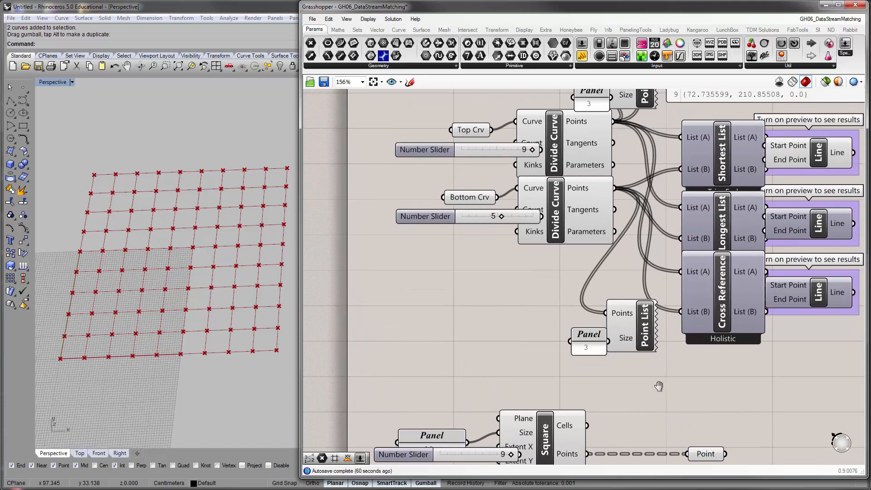
pyautogui.click(368, 19)
pyautogui.click(382, 54)
pyautogui.click(464, 335)
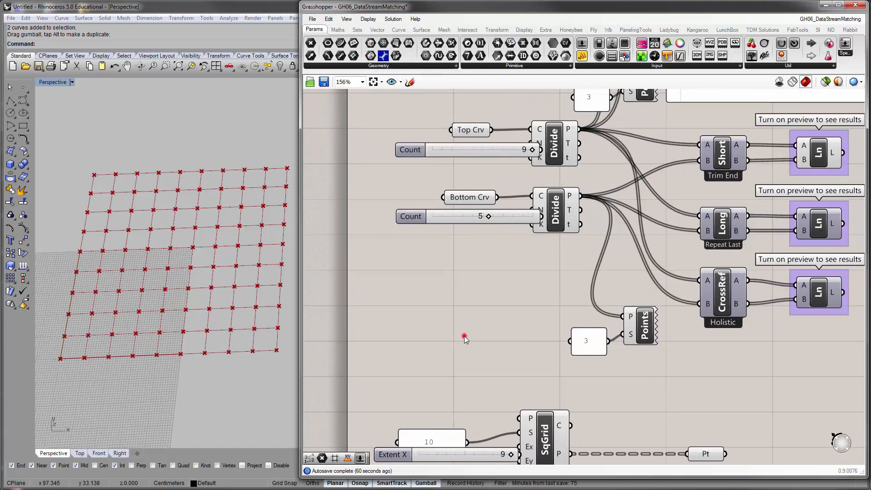
# Shrink the panel holding 10 and rearrange it with the two extent sliders so the Square Grid's input wires are clear.
pyautogui.moveTo(464, 335)
pyautogui.mouseDown(button='right')
pyautogui.moveTo(464, 233)
pyautogui.moveTo(495, 313)
pyautogui.moveTo(515, 322)
pyautogui.mouseUp(button='right')
pyautogui.scroll(-2, 494, 313)
pyautogui.scroll(3, 515, 322)
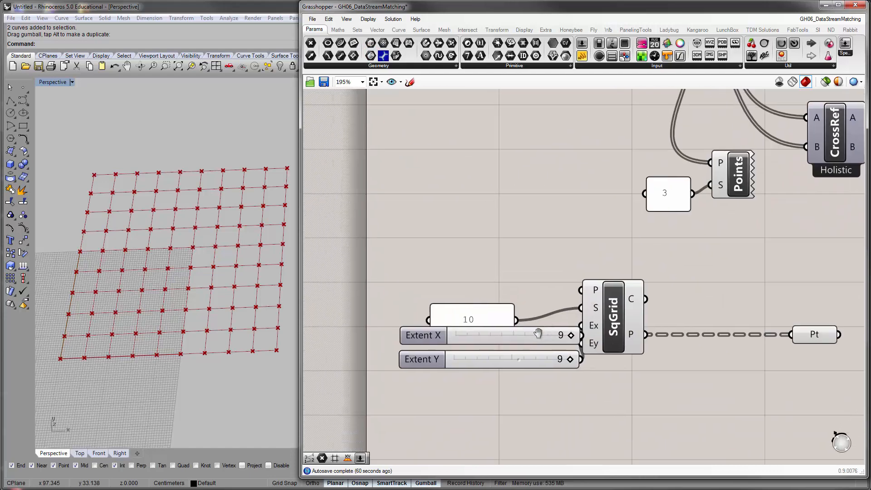
pyautogui.click(488, 303)
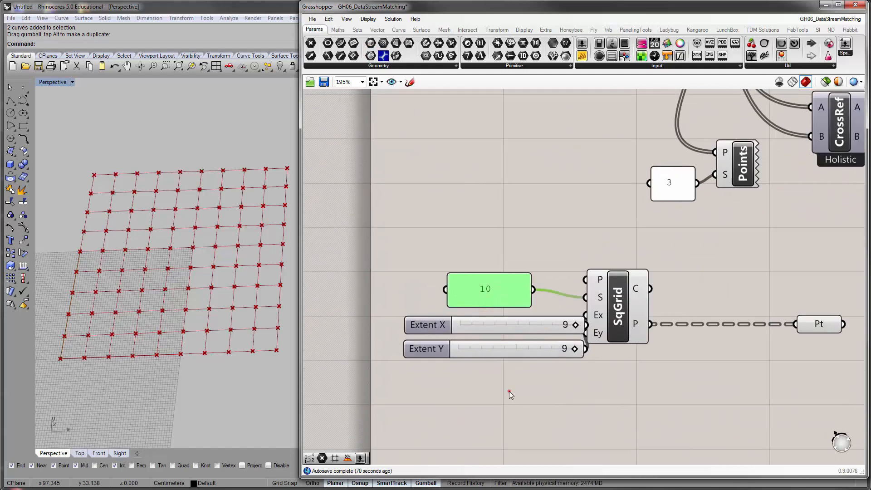
pyautogui.moveTo(509, 393); pyautogui.dragTo(434, 323)
pyautogui.moveTo(508, 290); pyautogui.dragTo(495, 284)
pyautogui.moveTo(684, 334); pyautogui.dragTo(651, 301, button='right')
pyautogui.scroll(-2, 645, 336)
pyautogui.scroll(2, 645, 316)
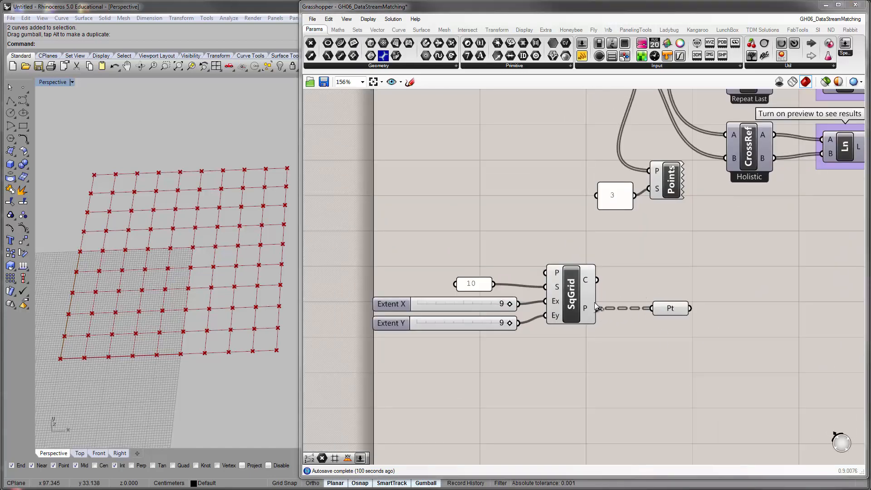
# Duplicate the Point List with its size panel of 3 below the Square Grid and connect the grid's Points output to it.
pyautogui.moveTo(589, 308)
pyautogui.click(667, 184)
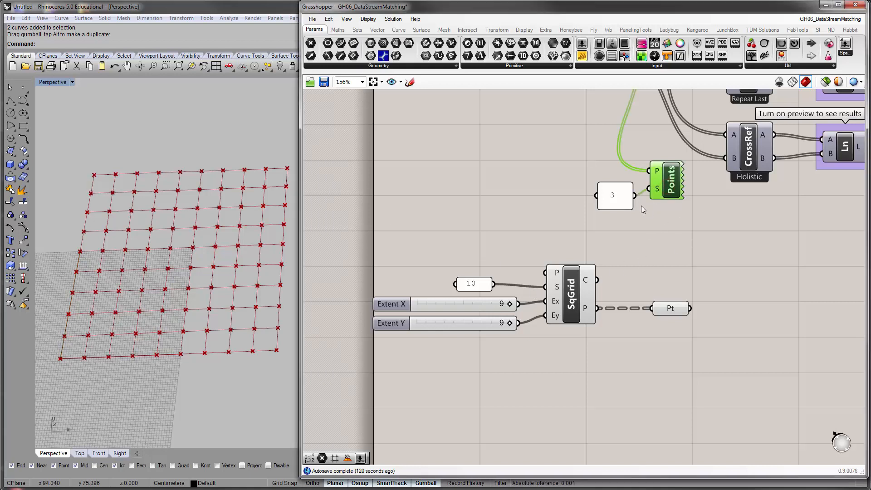
pyautogui.moveTo(624, 205); pyautogui.dragTo(622, 188)
pyautogui.moveTo(676, 217); pyautogui.dragTo(594, 178)
pyautogui.keyDown('alt'); pyautogui.moveTo(663, 183); pyautogui.dragTo(649, 391); pyautogui.keyUp('alt')
pyautogui.moveTo(596, 310); pyautogui.dragTo(635, 379)
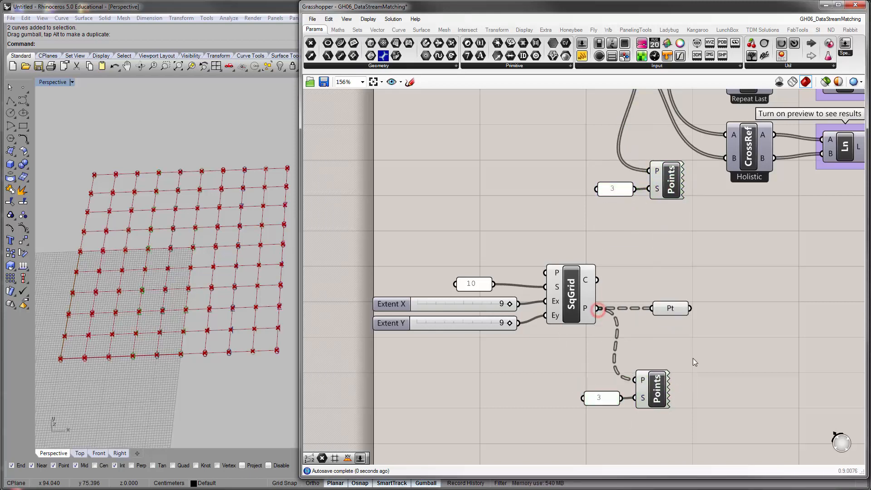
# Examine the index numbering of the grid points in the Rhino viewport, widening the viewport to show the whole grid.
pyautogui.click(656, 389)
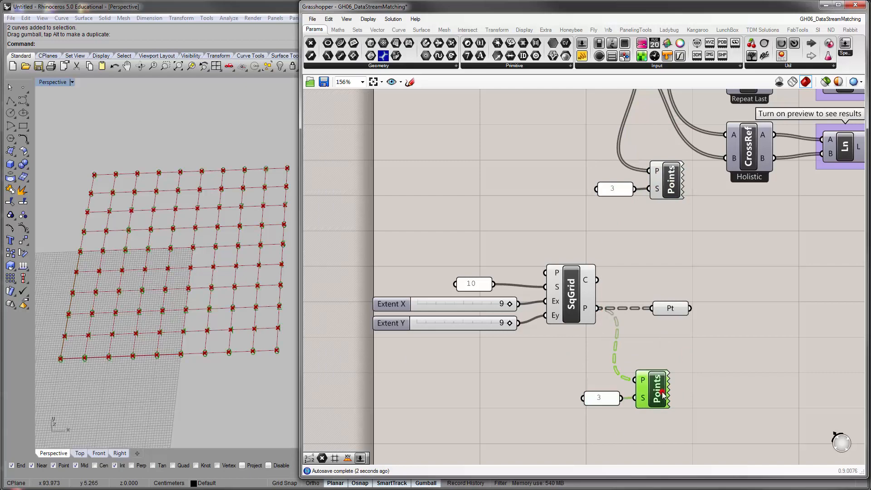
pyautogui.moveTo(195, 339); pyautogui.dragTo(159, 342, button='right')
pyautogui.scroll(12, 102, 328)
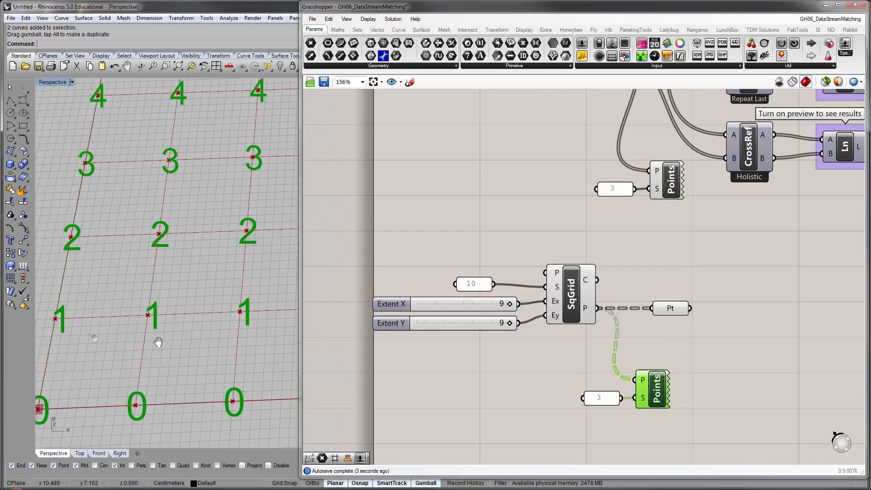
pyautogui.scroll(-6, 160, 341)
pyautogui.scroll(-4, 156, 341)
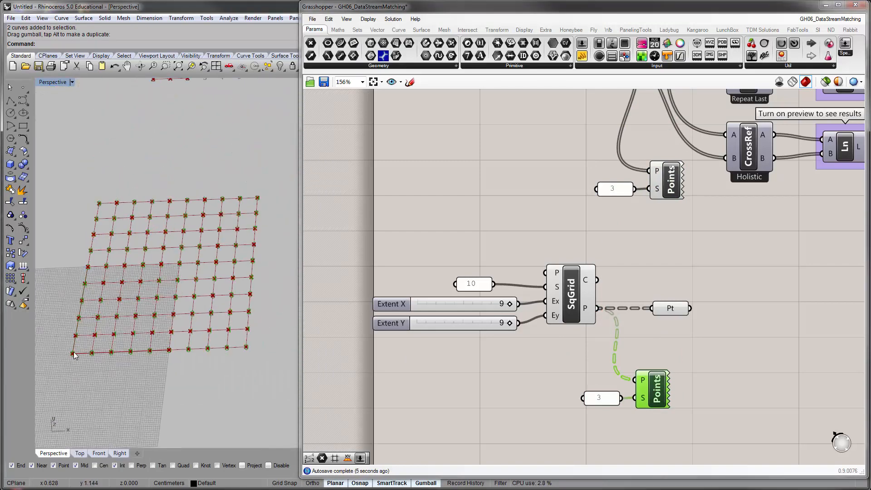
pyautogui.scroll(2, 73, 356)
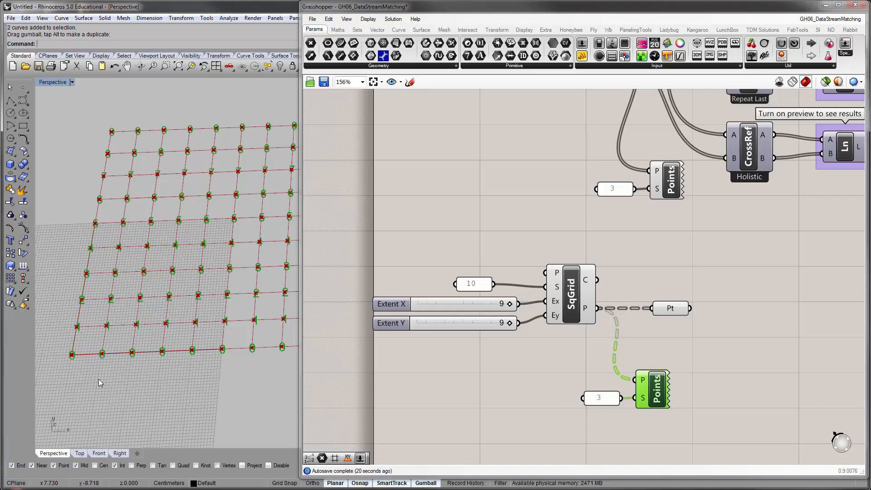
pyautogui.moveTo(300, 331); pyautogui.dragTo(351, 329)
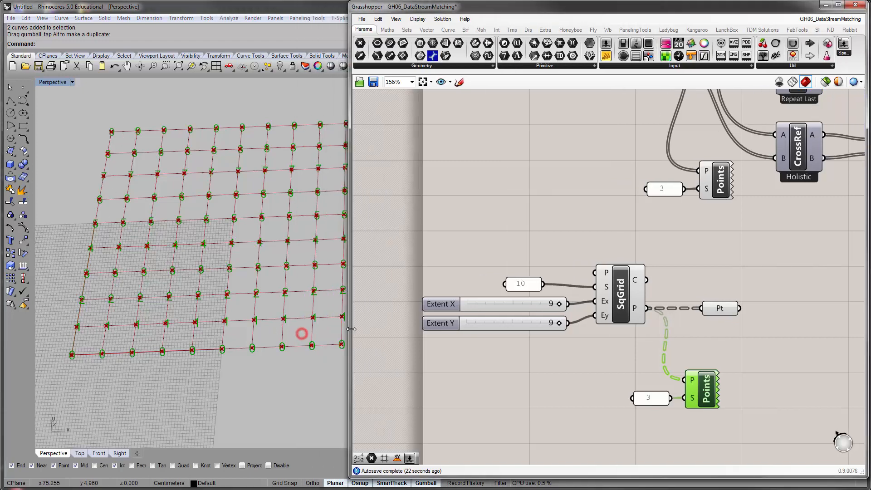
pyautogui.click(489, 359)
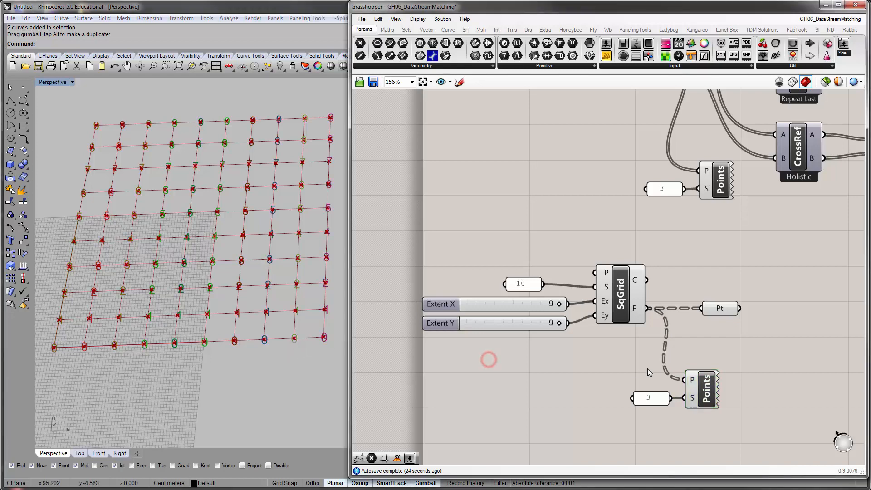
pyautogui.click(699, 380)
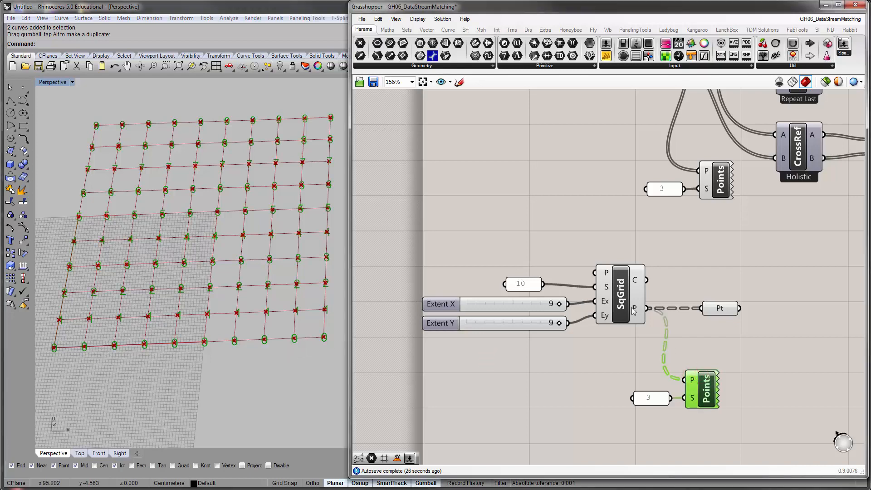
pyautogui.click(632, 352)
# Add a List Item component beyond the Point parameter and connect the Square Grid's Points output to its List input.
pyautogui.doubleClick(774, 282)
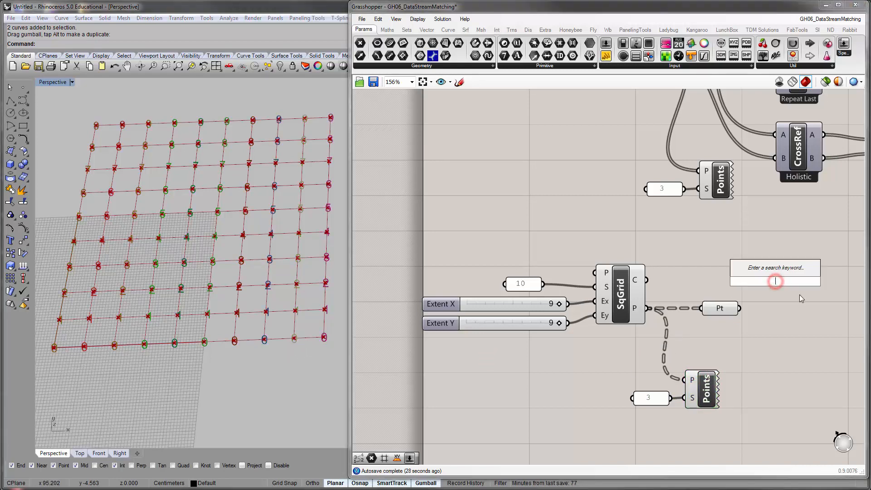
pyautogui.write('list')
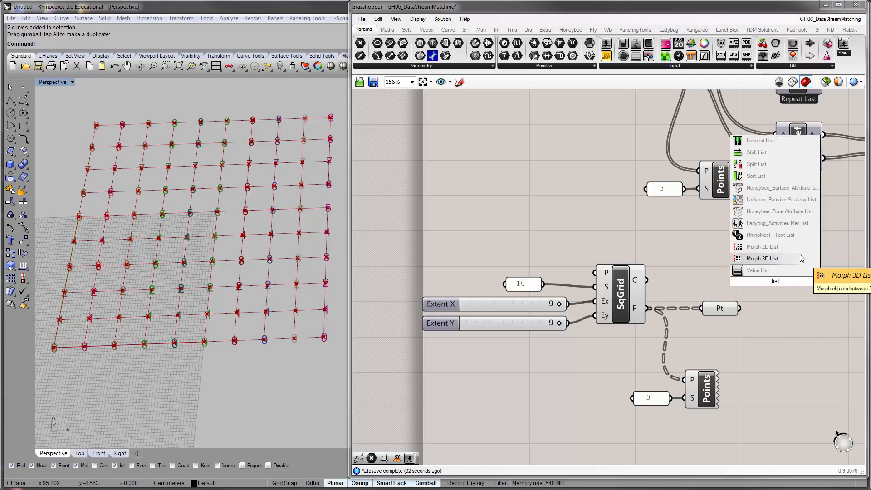
pyautogui.write('it')
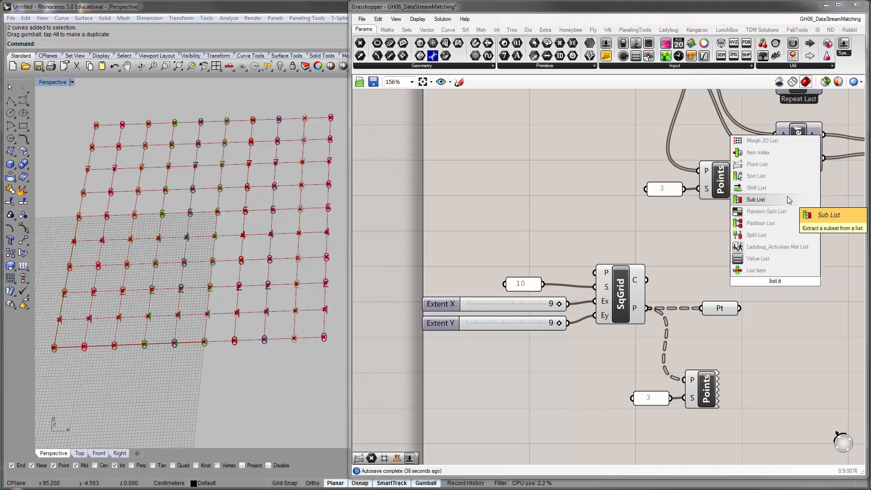
pyautogui.click(791, 270)
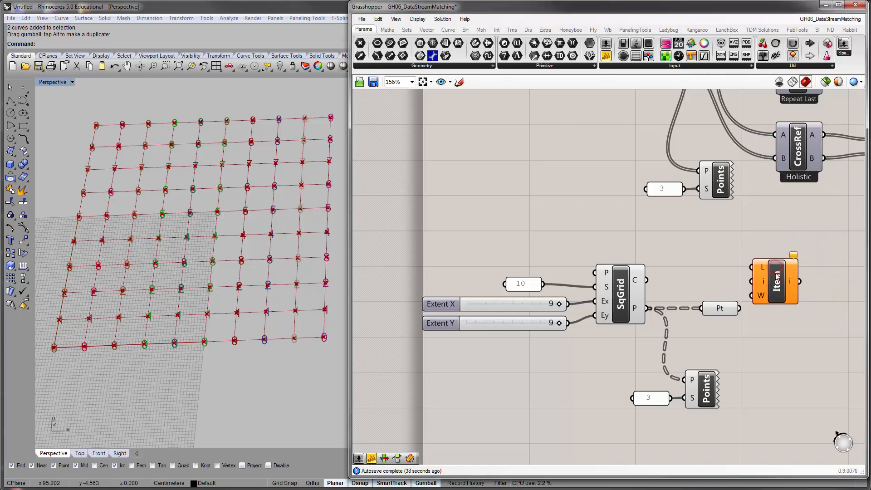
pyautogui.moveTo(780, 283)
pyautogui.mouseDown()
pyautogui.moveTo(777, 260)
pyautogui.moveTo(793, 287)
pyautogui.mouseUp()
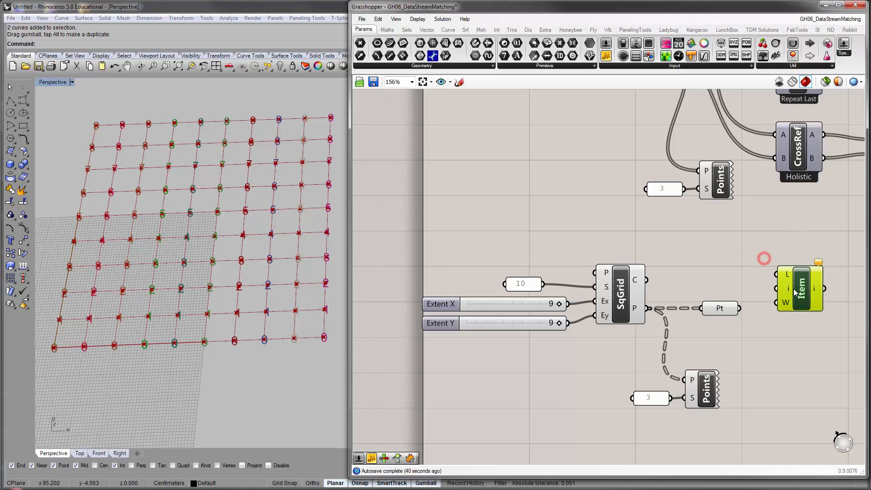
pyautogui.moveTo(794, 288); pyautogui.dragTo(761, 279, button='right')
pyautogui.moveTo(767, 291); pyautogui.dragTo(771, 276)
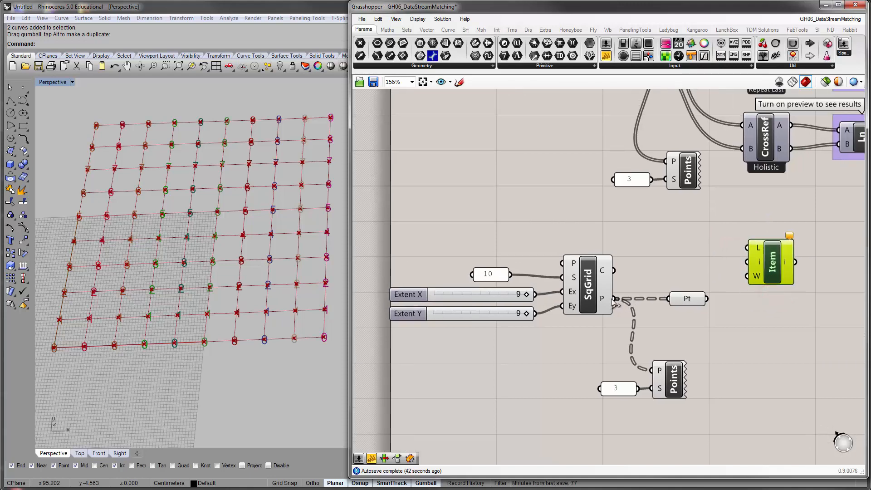
pyautogui.moveTo(613, 299); pyautogui.dragTo(806, 334)
# Duplicate the Extent Y slider, connect the copy to the List Item's Index input and align it beside that input.
pyautogui.doubleClick(719, 345)
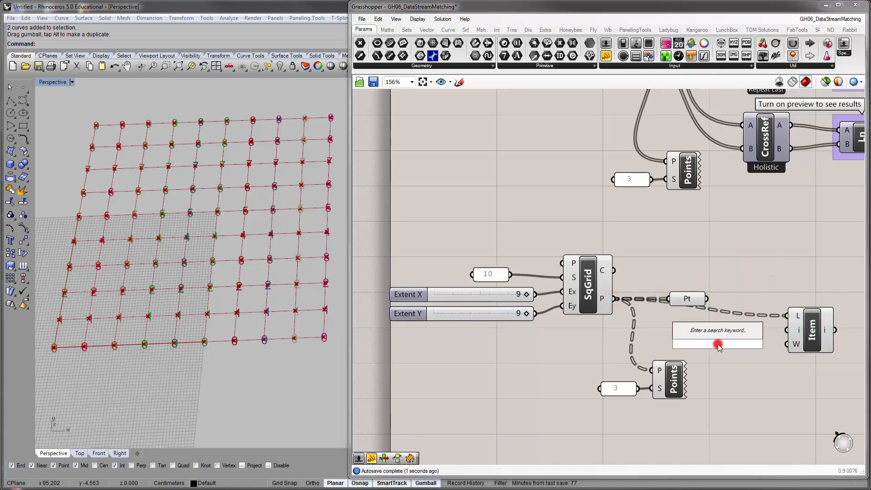
pyautogui.click(555, 368)
pyautogui.click(416, 314)
pyautogui.doubleClick(477, 345)
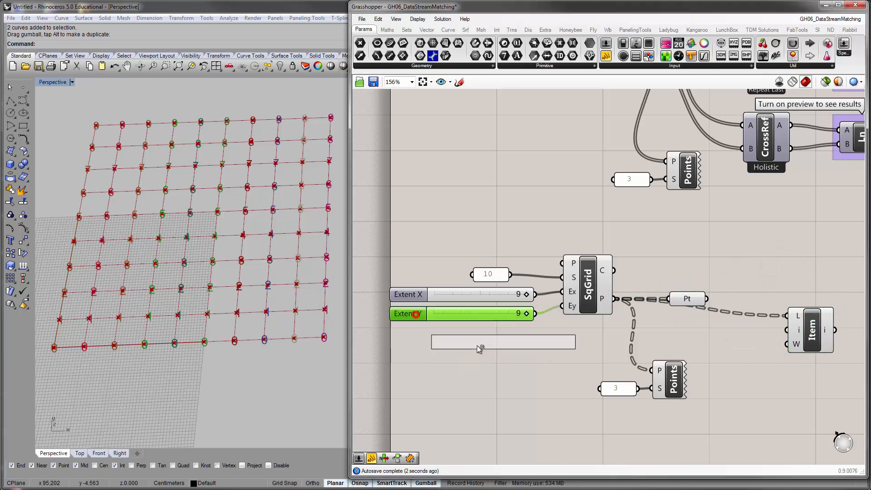
pyautogui.keyDown('alt'); pyautogui.moveTo(477, 346); pyautogui.dragTo(634, 345); pyautogui.keyUp('alt')
pyautogui.moveTo(753, 343); pyautogui.dragTo(787, 329)
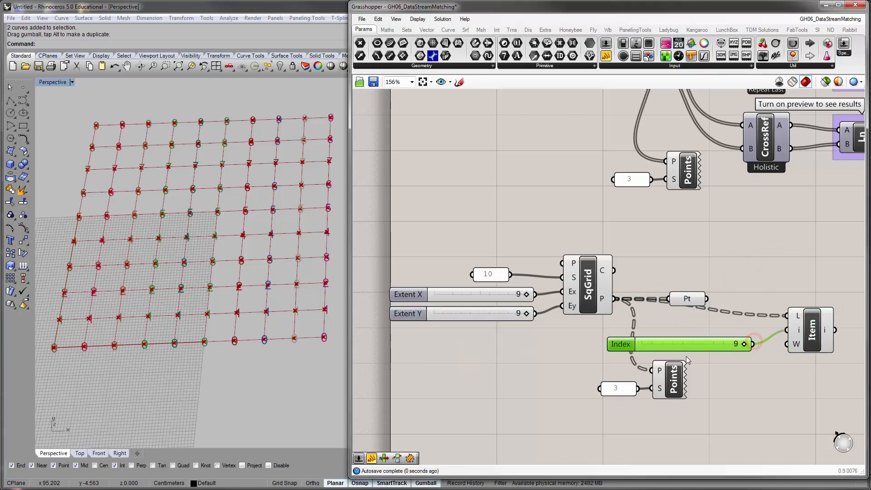
pyautogui.click(687, 360)
pyautogui.moveTo(693, 344); pyautogui.dragTo(704, 331)
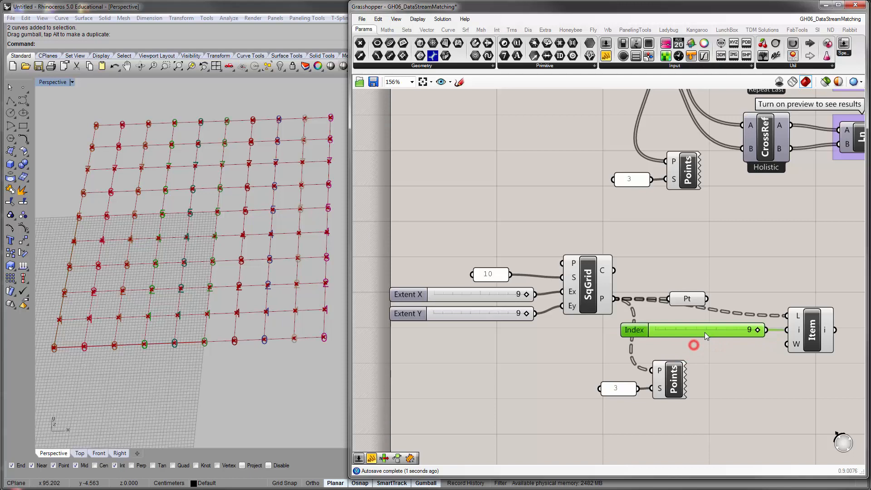
# Set the Index slider to 0 and hide the grid's Point List preview to inspect the points picked by List Item.
pyautogui.click(810, 331)
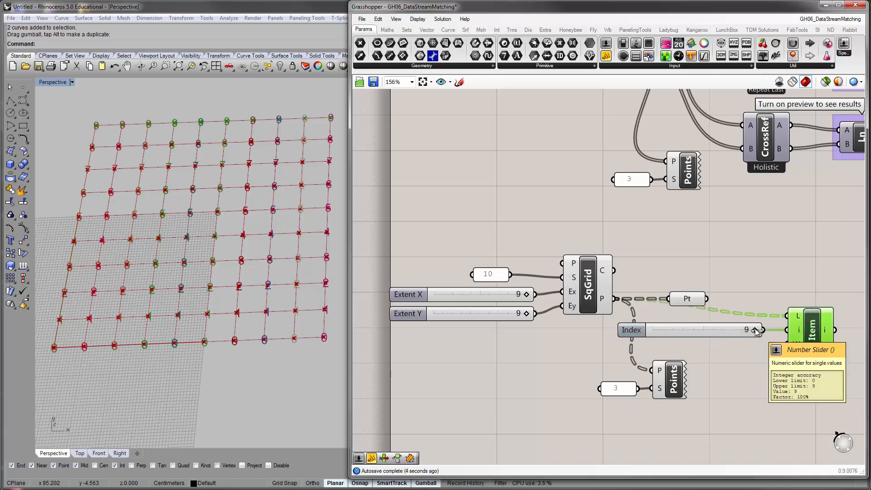
pyautogui.moveTo(755, 331); pyautogui.dragTo(658, 352)
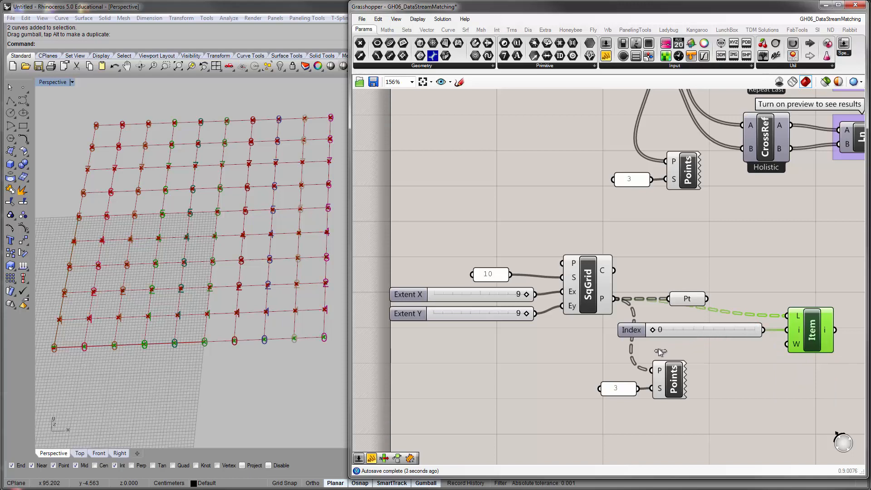
pyautogui.click(673, 374)
pyautogui.click(549, 369)
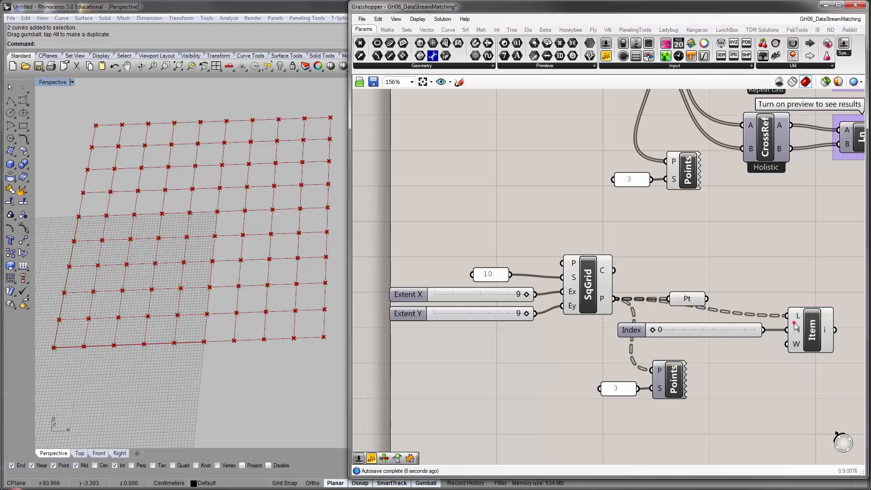
pyautogui.click(808, 324)
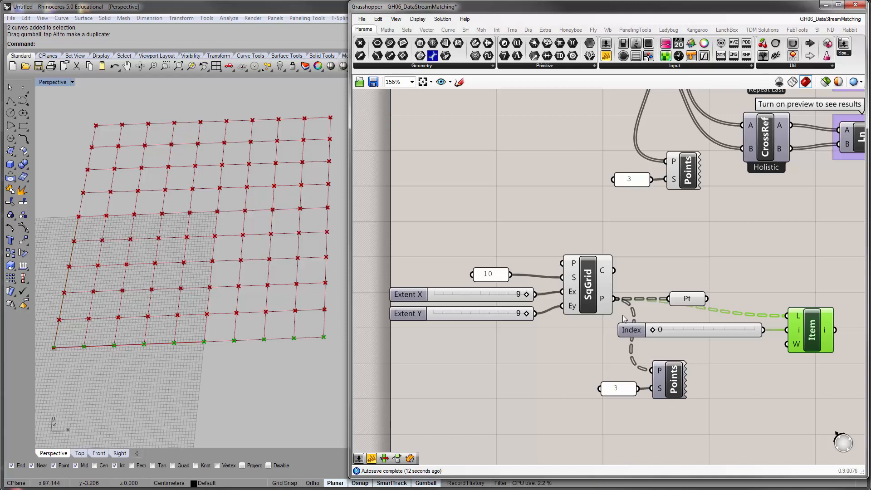
# Try the Index slider at 1, return it to 0, and move the slider and List Item together below the Point List component.
pyautogui.moveTo(652, 328); pyautogui.dragTo(688, 339)
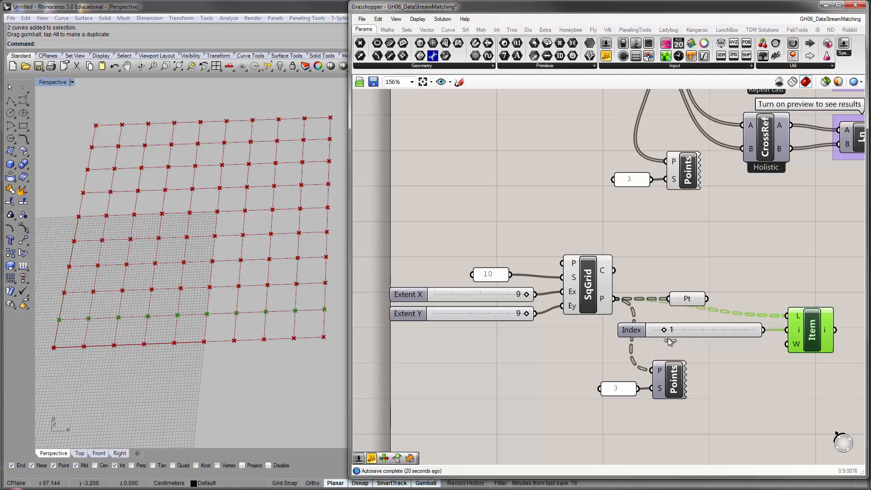
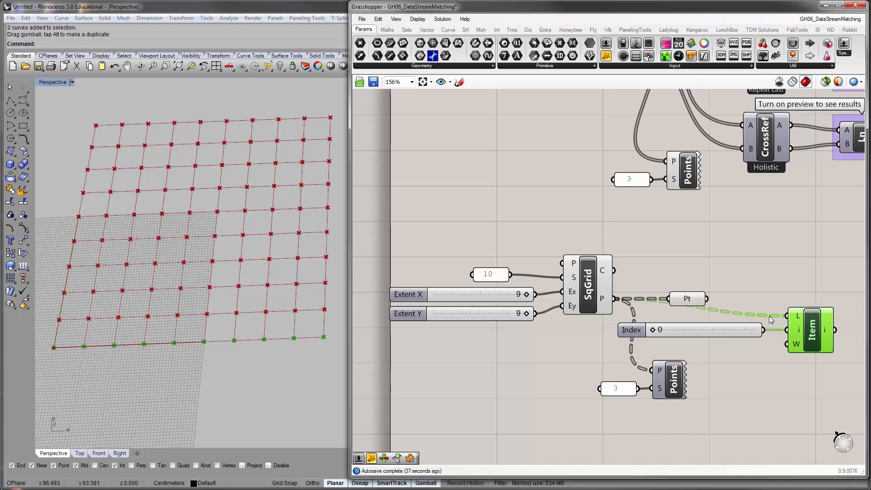
pyautogui.moveTo(816, 362); pyautogui.dragTo(749, 318)
pyautogui.moveTo(783, 300); pyautogui.dragTo(789, 233, button='right')
pyautogui.scroll(-2, 790, 233)
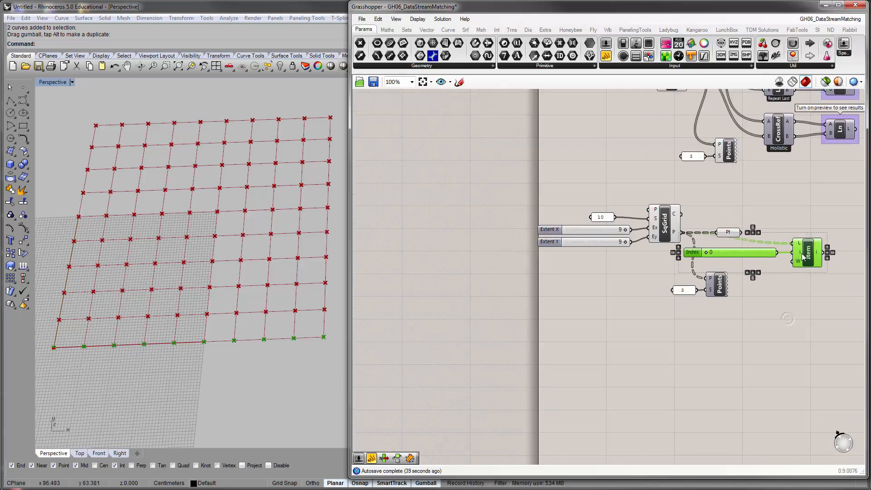
pyautogui.moveTo(802, 253); pyautogui.dragTo(752, 363)
pyautogui.click(772, 308)
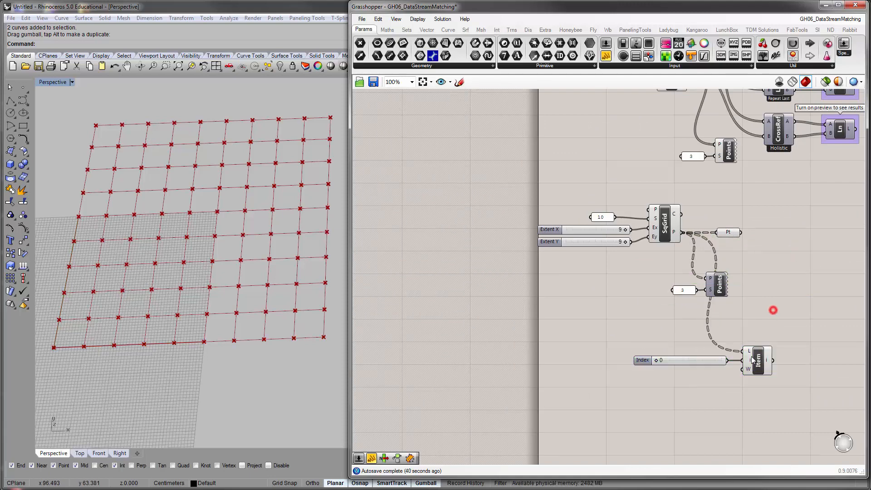
# Turn the grid's Point List preview back on to show the index numbers in the Rhino viewport.
pyautogui.click(719, 284)
pyautogui.click(755, 261)
pyautogui.keyDown('shift'); pyautogui.moveTo(230, 336); pyautogui.dragTo(232, 342, button='right'); pyautogui.keyUp('shift')
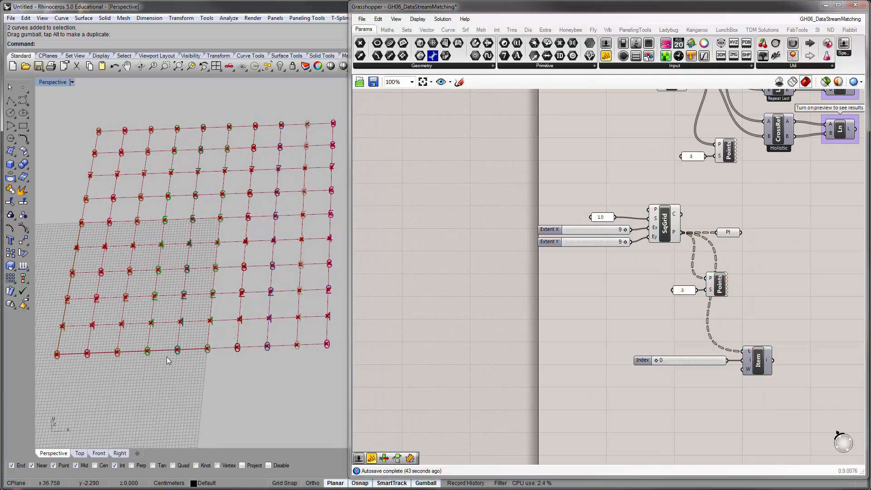
# Add a panel beyond the Point parameter and connect the parameter's output to it.
pyautogui.scroll(3, 673, 232)
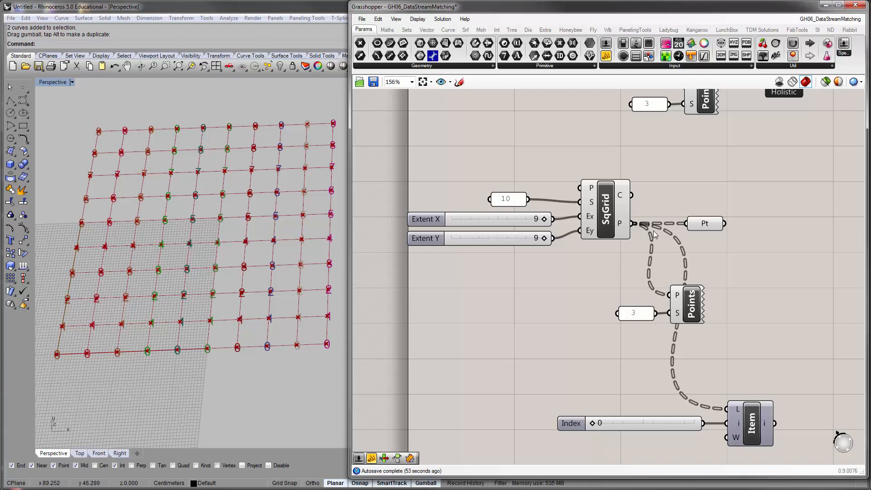
pyautogui.moveTo(658, 221); pyautogui.dragTo(637, 231, button='right')
pyautogui.doubleClick(749, 229)
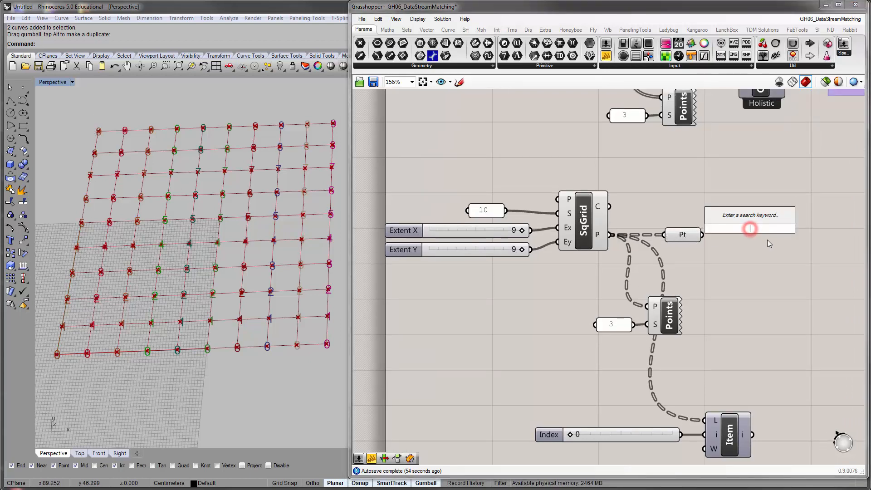
pyautogui.write('//')
pyautogui.press('Return')
pyautogui.moveTo(796, 259); pyautogui.dragTo(845, 267)
pyautogui.moveTo(702, 235); pyautogui.dragTo(726, 240)
pyautogui.moveTo(799, 248); pyautogui.dragTo(728, 239, button='right')
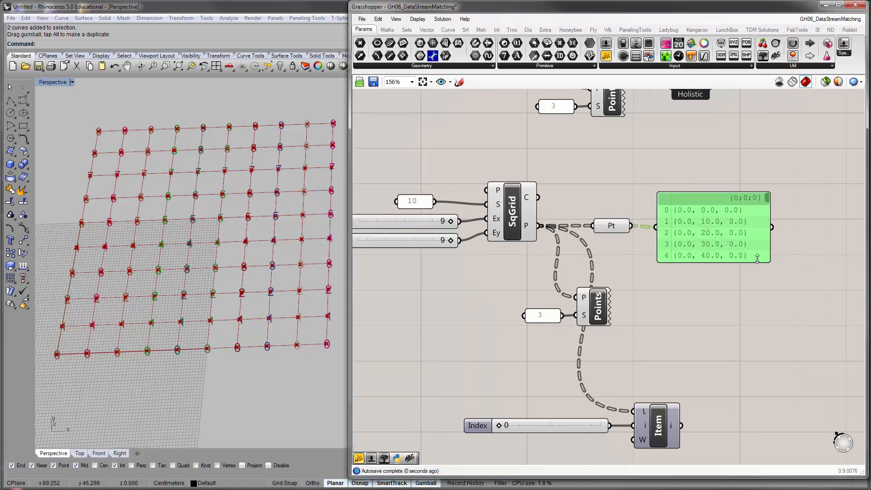
# Enlarge the panel to list the first branch's points from index 0 to 9 and compare them with the numbered grid in Rhino.
pyautogui.moveTo(767, 262); pyautogui.dragTo(825, 379)
pyautogui.moveTo(778, 316); pyautogui.dragTo(768, 281, button='right')
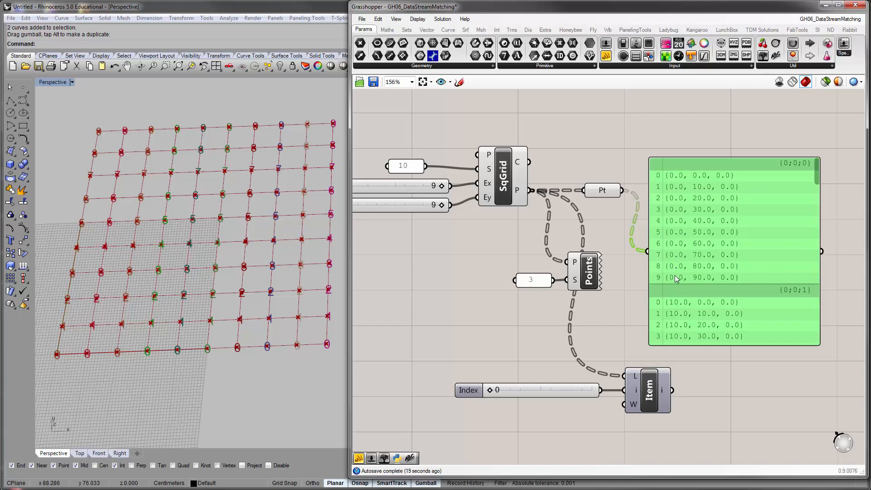
pyautogui.keyDown('shift'); pyautogui.moveTo(102, 402); pyautogui.dragTo(63, 417, button='right'); pyautogui.keyUp('shift')
pyautogui.scroll(-7, 144, 385)
pyautogui.scroll(7, 132, 349)
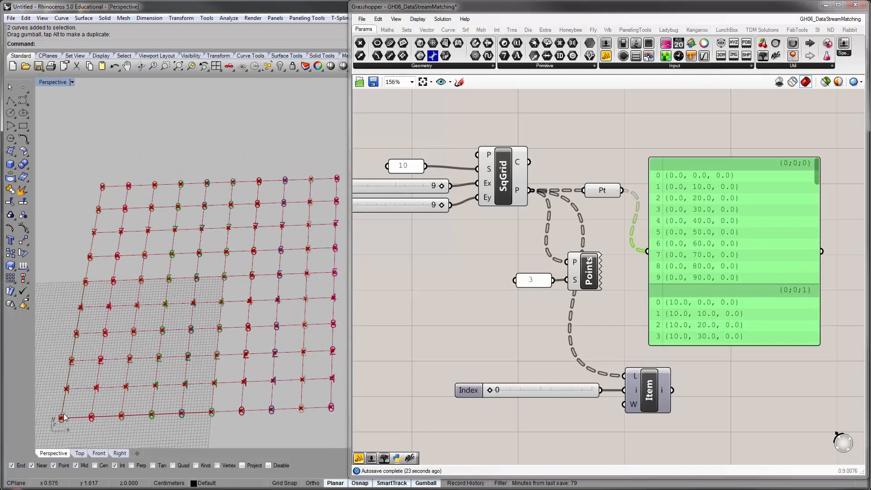
# Examine the data branches and the indexed grid point coordinates listed in the output panel.
pyautogui.keyDown('shift'); pyautogui.moveTo(115, 208); pyautogui.dragTo(128, 180, button='right'); pyautogui.keyUp('shift')
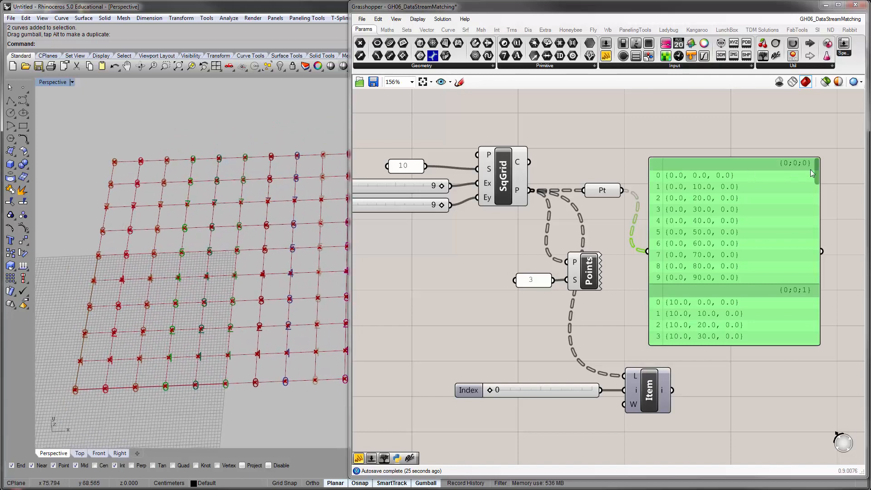
pyautogui.scroll(-1, 816, 171)
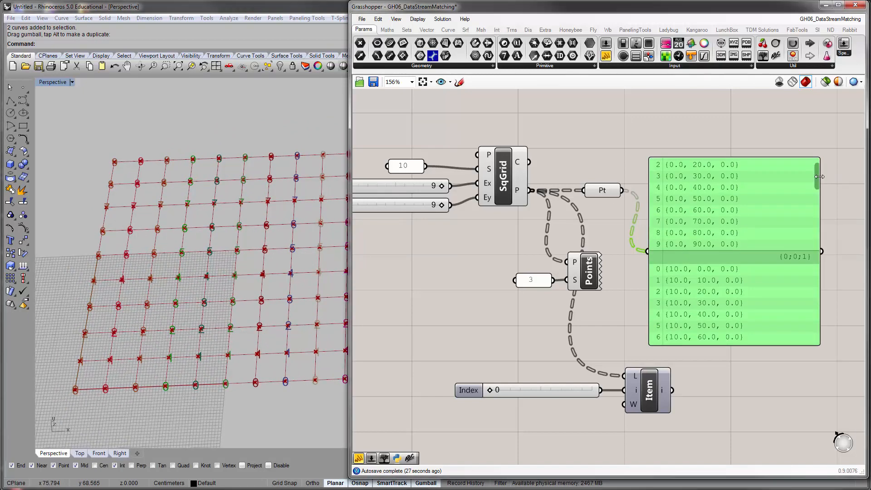
pyautogui.moveTo(817, 181); pyautogui.dragTo(818, 190)
pyautogui.scroll(5, 817, 189)
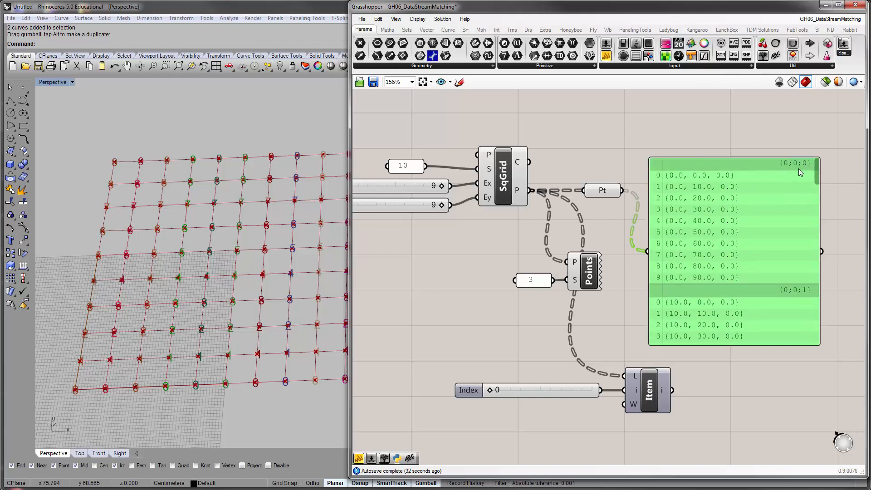
pyautogui.scroll(-4, 816, 175)
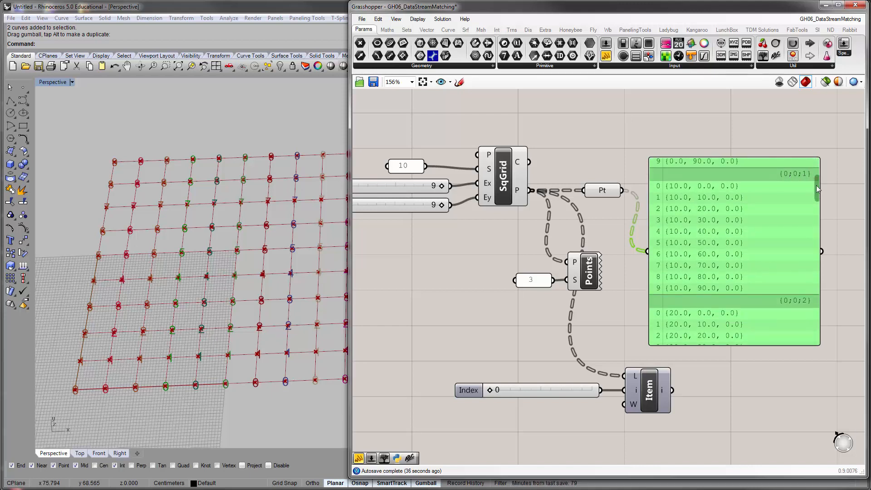
pyautogui.scroll(-2, 818, 188)
pyautogui.moveTo(817, 200); pyautogui.dragTo(811, 154)
# Move the point coordinates panel up and away from the Pt parameter to free space below it.
pyautogui.moveTo(707, 204); pyautogui.dragTo(638, 313, button='right')
pyautogui.moveTo(640, 309); pyautogui.dragTo(684, 247)
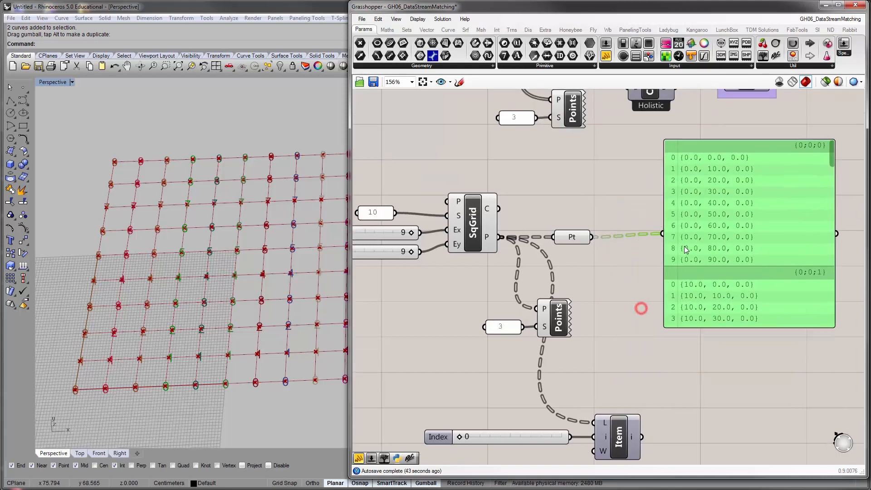
pyautogui.moveTo(684, 265); pyautogui.dragTo(648, 409, button='right')
pyautogui.scroll(-2, 689, 302)
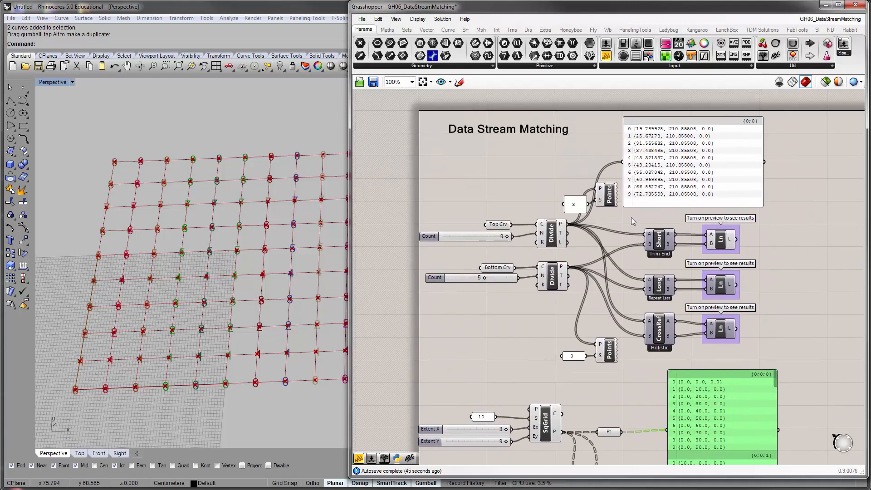
# Place a Param Viewer near the Pt parameter and connect the Pt output to its input.
pyautogui.moveTo(630, 217); pyautogui.dragTo(646, 93, button='right')
pyautogui.scroll(3, 662, 244)
pyautogui.moveTo(659, 249); pyautogui.dragTo(650, 218, button='right')
pyautogui.moveTo(668, 184); pyautogui.dragTo(669, 177, button='right')
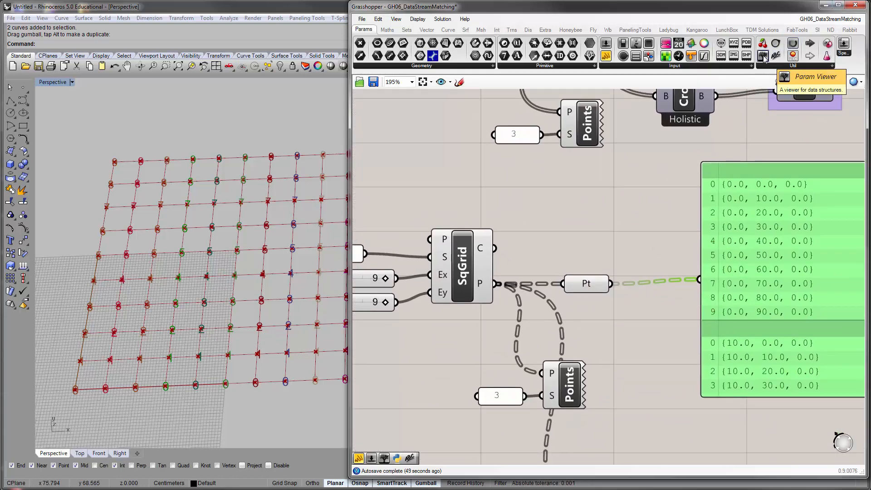
pyautogui.moveTo(763, 58); pyautogui.dragTo(680, 230)
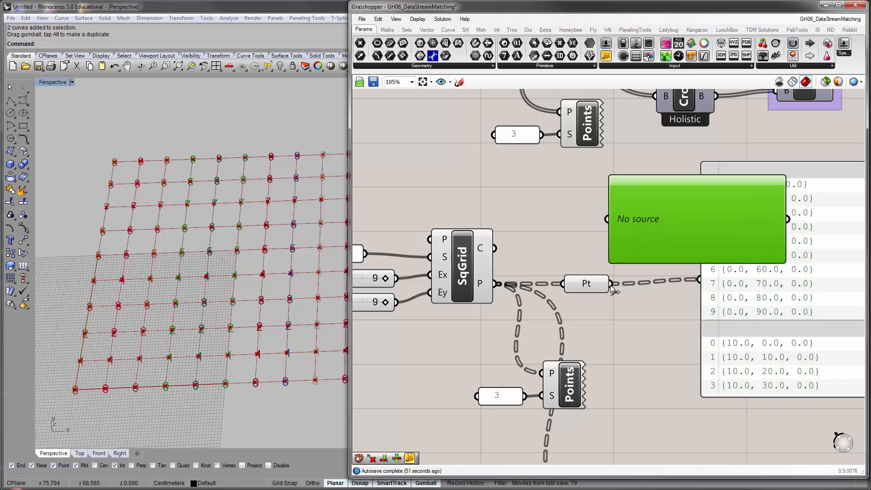
pyautogui.moveTo(610, 285); pyautogui.dragTo(607, 219)
# Move the Param Viewer directly below the point coordinates panel.
pyautogui.moveTo(701, 227); pyautogui.dragTo(648, 190, button='right')
pyautogui.scroll(-3, 644, 185)
pyautogui.moveTo(631, 202); pyautogui.dragTo(686, 343)
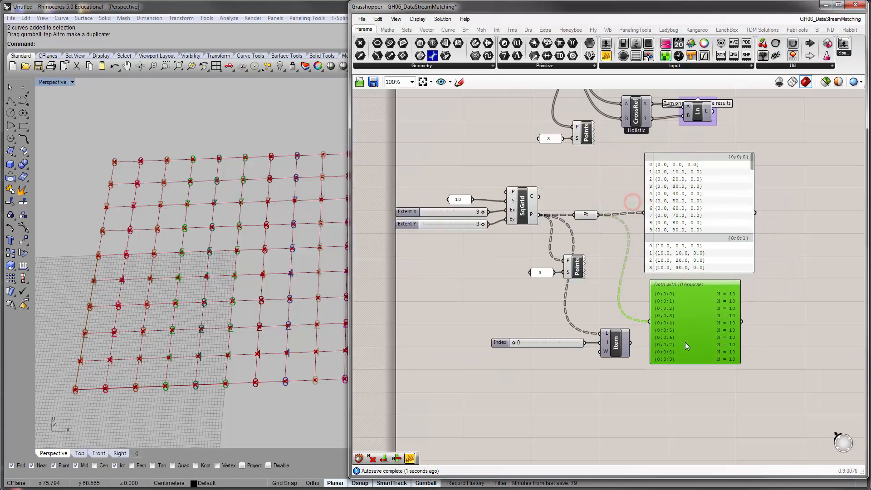
# Switch the Param Viewer to its graphical tree display and inspect the branch structure.
pyautogui.scroll(3, 691, 341)
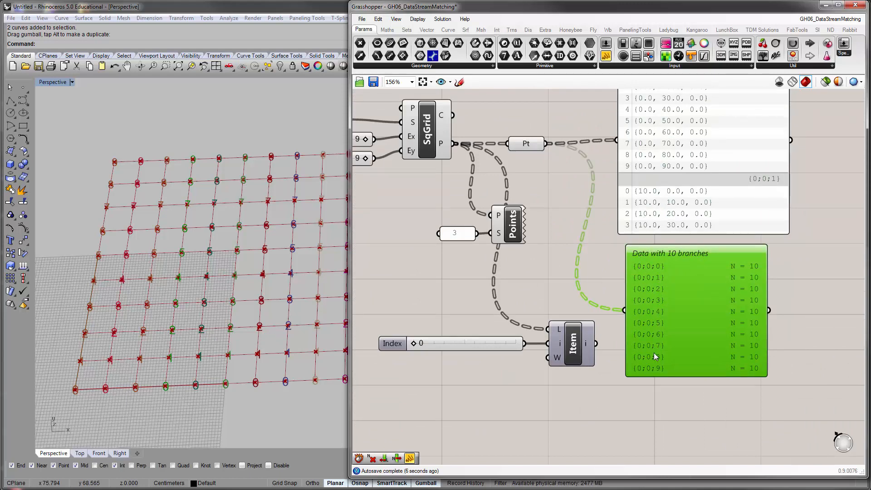
pyautogui.scroll(1, 658, 360)
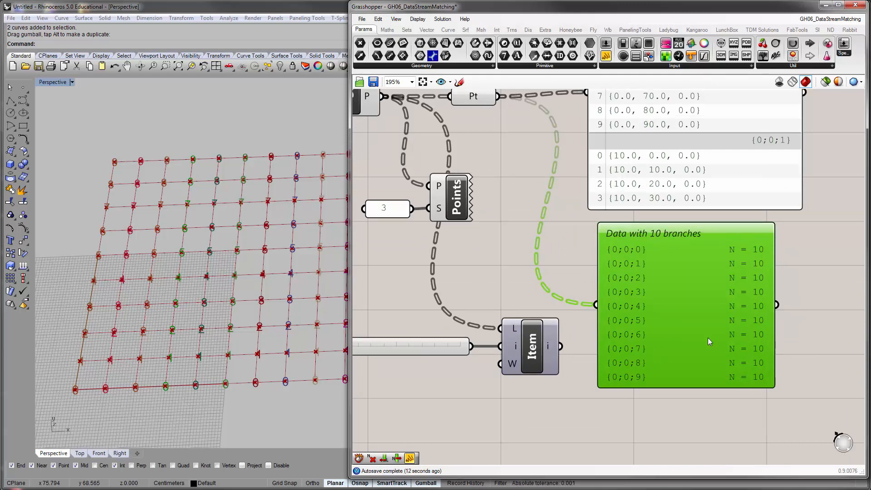
pyautogui.doubleClick(685, 305)
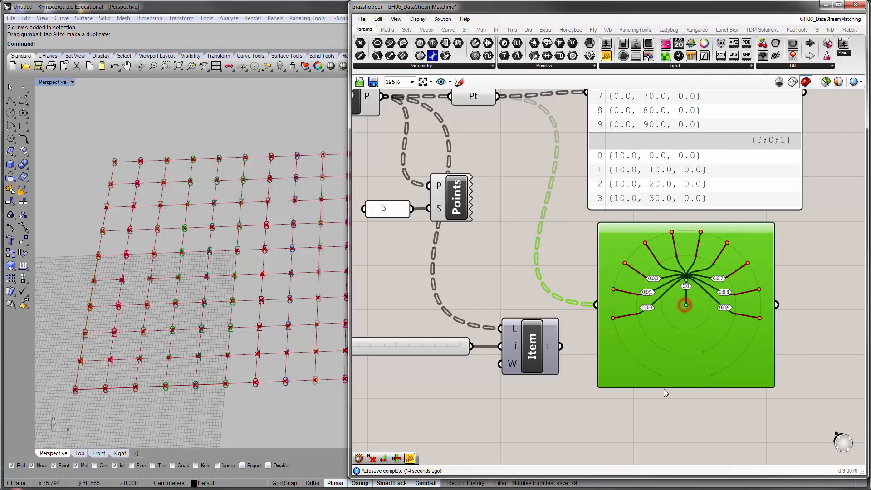
pyautogui.click(670, 405)
pyautogui.scroll(2, 652, 311)
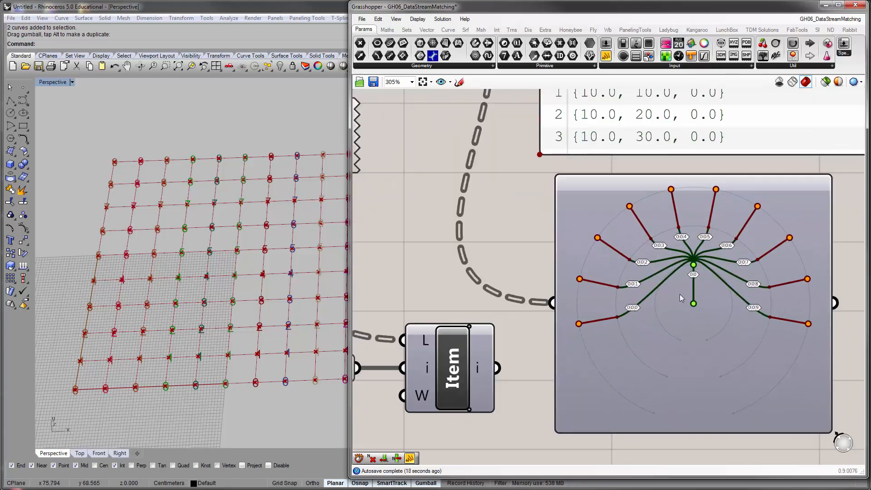
pyautogui.moveTo(577, 327)
pyautogui.moveTo(640, 312)
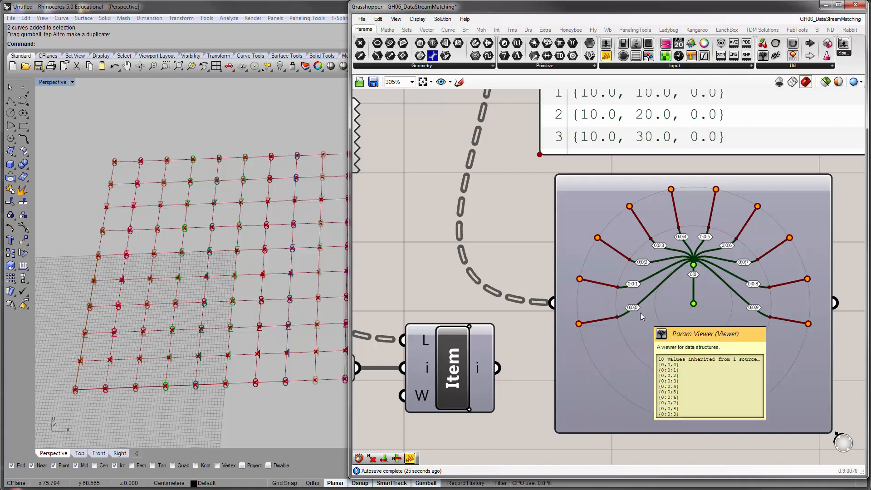
pyautogui.scroll(-5, 641, 312)
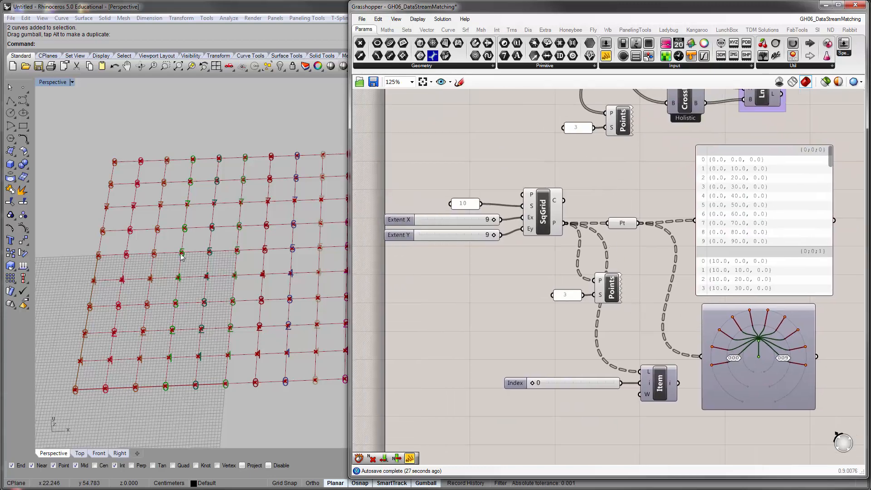
# Look through the Tree and List components and place a Flip Matrix component above the Pt parameter.
pyautogui.moveTo(266, 276)
pyautogui.keyDown('shift'); pyautogui.mouseDown(button='right')
pyautogui.moveTo(230, 262)
pyautogui.moveTo(257, 266)
pyautogui.mouseUp(button='right'); pyautogui.keyUp('shift')
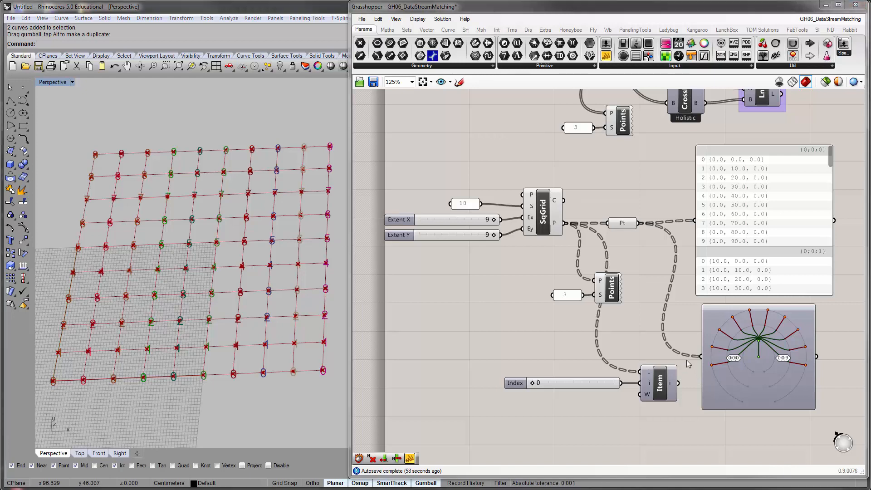
pyautogui.click(660, 330)
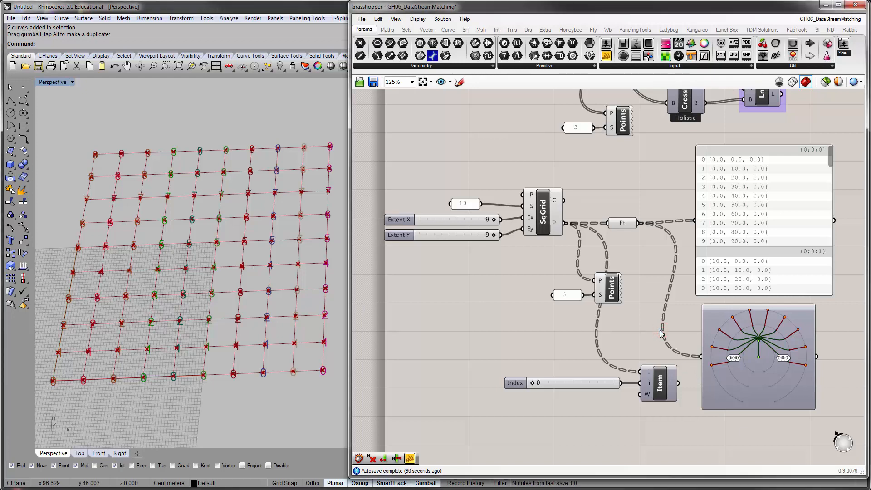
pyautogui.click(406, 29)
pyautogui.click(726, 70)
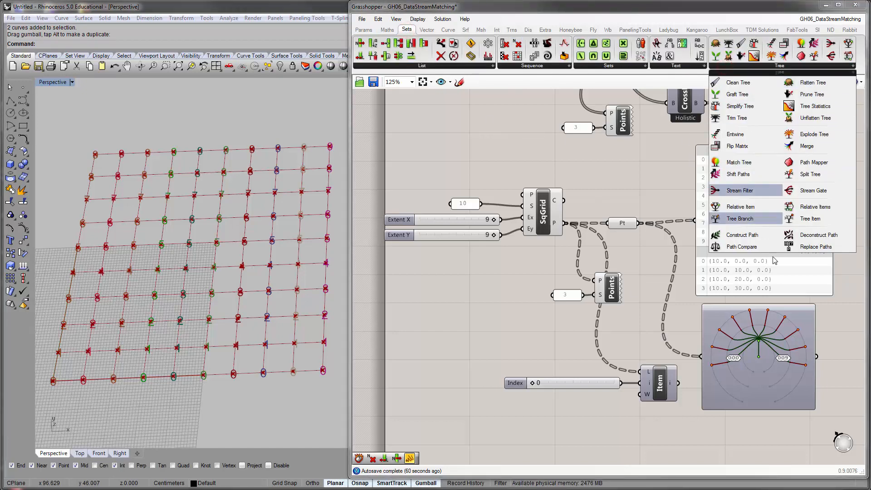
pyautogui.click(402, 111)
pyautogui.click(413, 70)
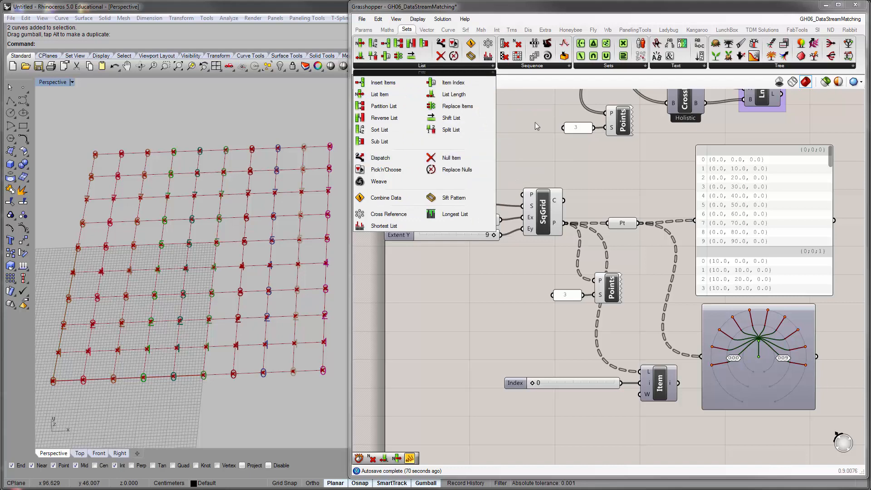
pyautogui.click(792, 67)
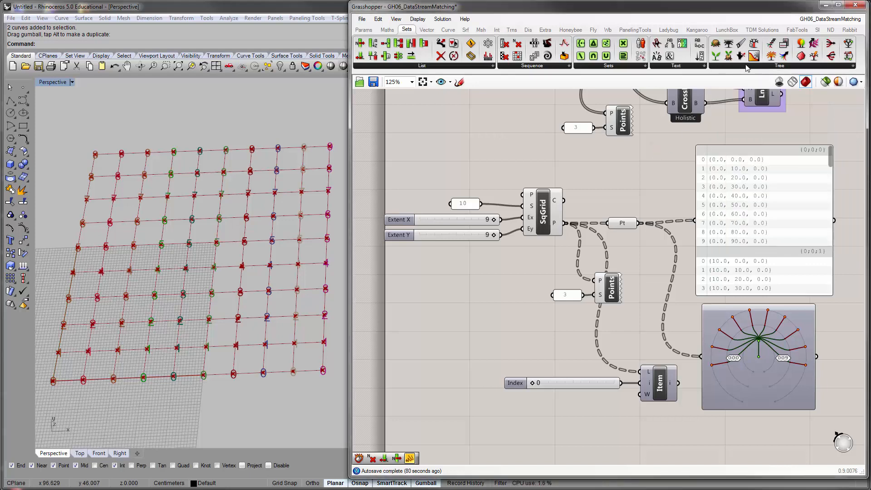
pyautogui.moveTo(747, 65)
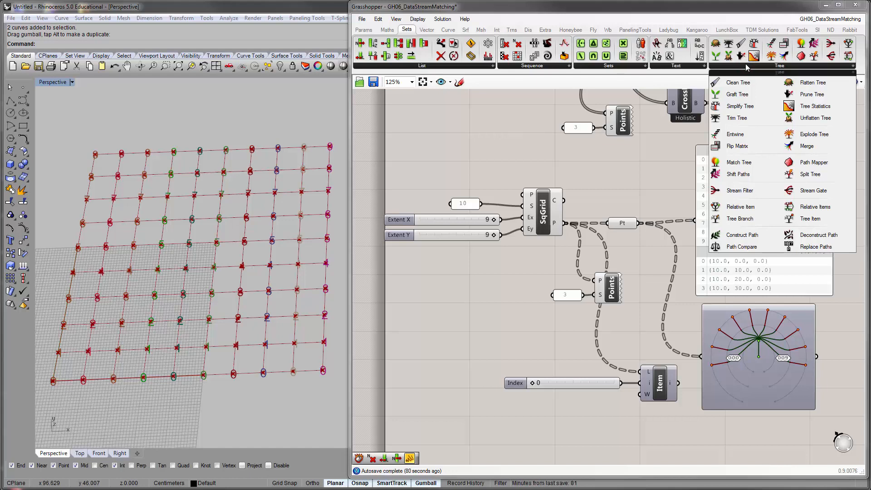
pyautogui.click(744, 146)
# Turn off the preview of the SqGrid component to hide the grid cell lines.
pyautogui.click(542, 215)
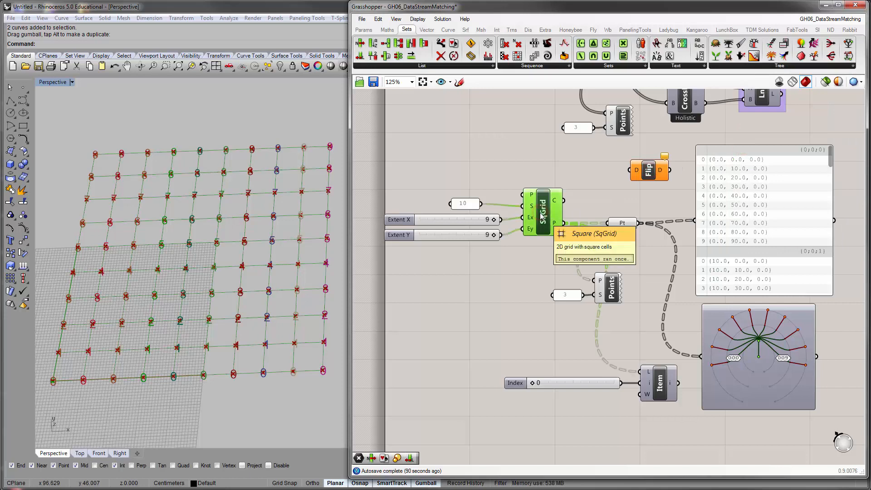
pyautogui.write('q')
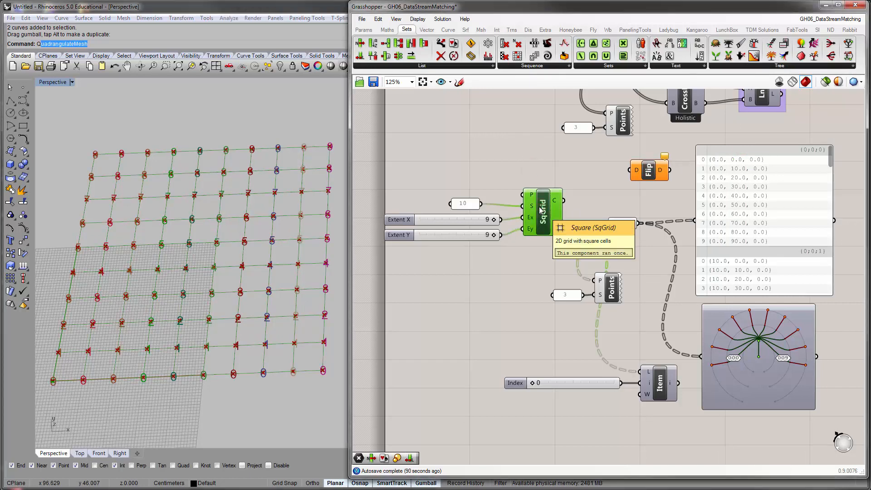
pyautogui.click(503, 154)
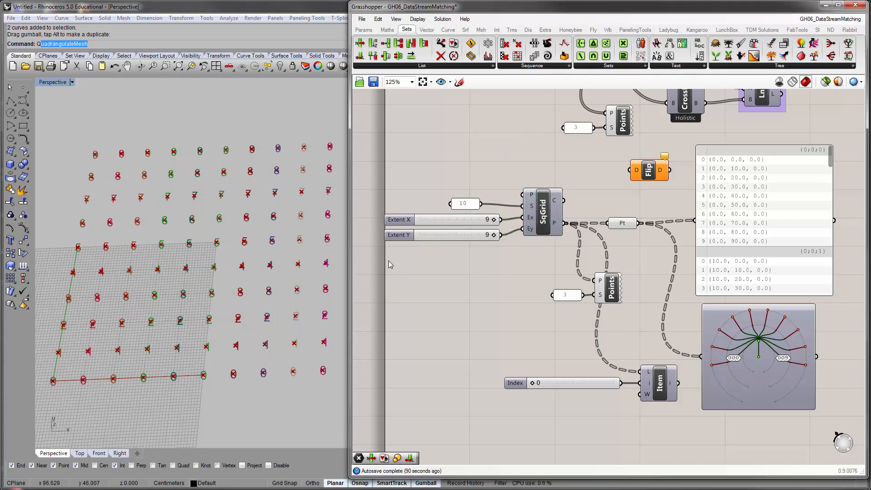
# Try a Reverse List component between the Pt parameter and the lower Points component, and delete it.
pyautogui.moveTo(845, 259); pyautogui.dragTo(780, 248, button='right')
pyautogui.moveTo(558, 187); pyautogui.dragTo(585, 193, button='right')
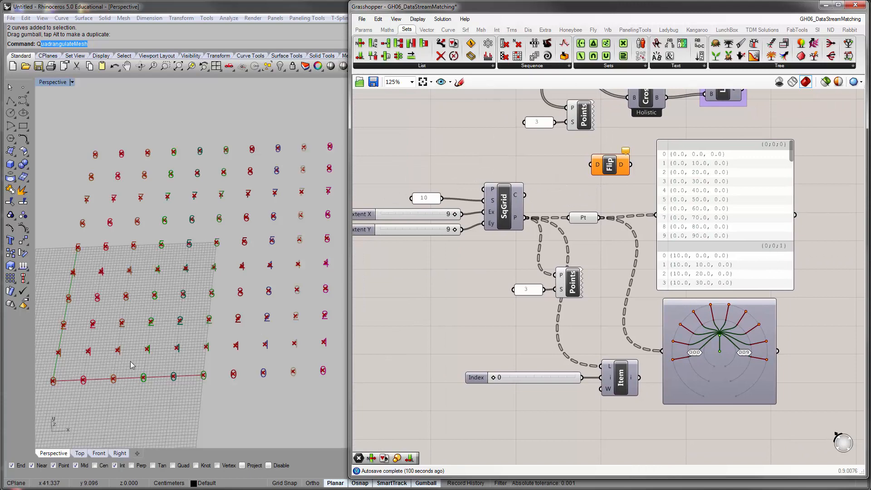
pyautogui.keyDown('shift'); pyautogui.moveTo(64, 363); pyautogui.dragTo(75, 355, button='right'); pyautogui.keyUp('shift')
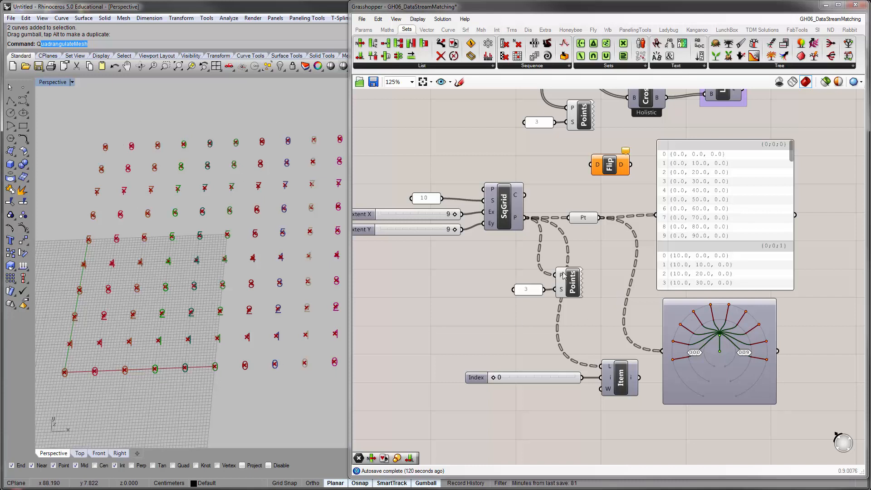
pyautogui.moveTo(563, 275)
pyautogui.mouseDown(button='right')
pyautogui.moveTo(570, 278)
pyautogui.moveTo(564, 272)
pyautogui.mouseUp(button='right')
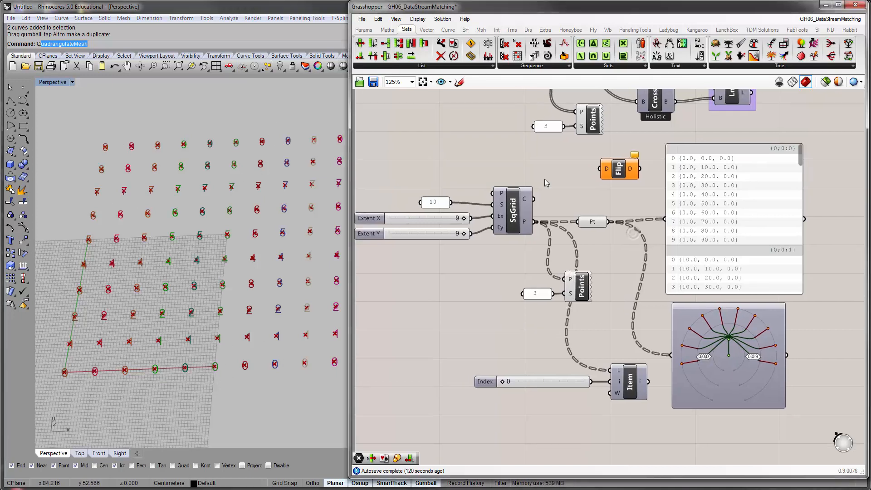
pyautogui.doubleClick(605, 205)
pyautogui.write('rever')
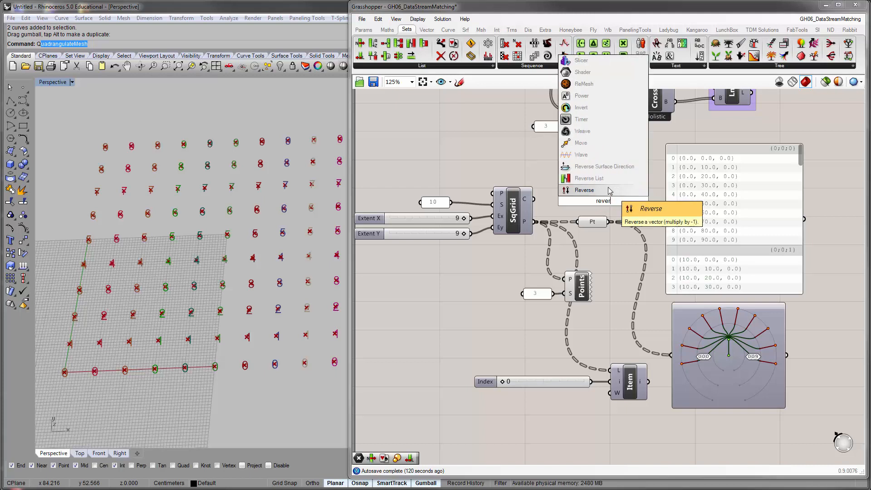
pyautogui.click(590, 178)
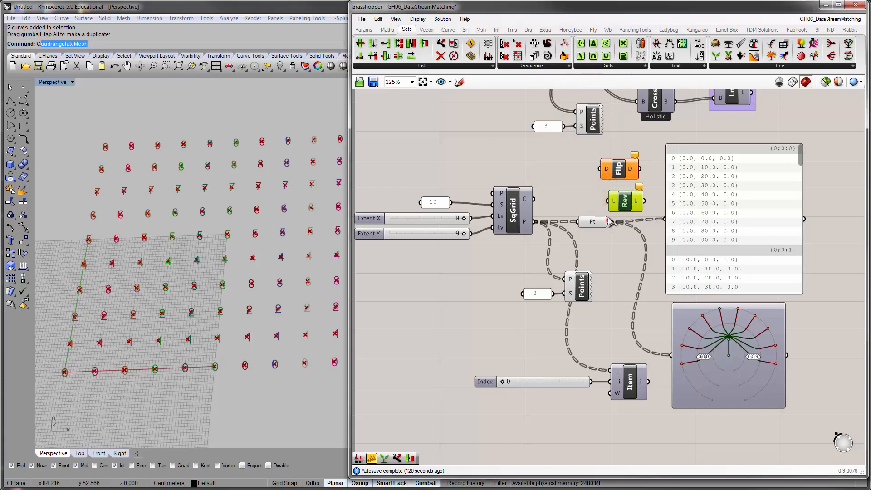
pyautogui.moveTo(609, 221); pyautogui.dragTo(570, 279)
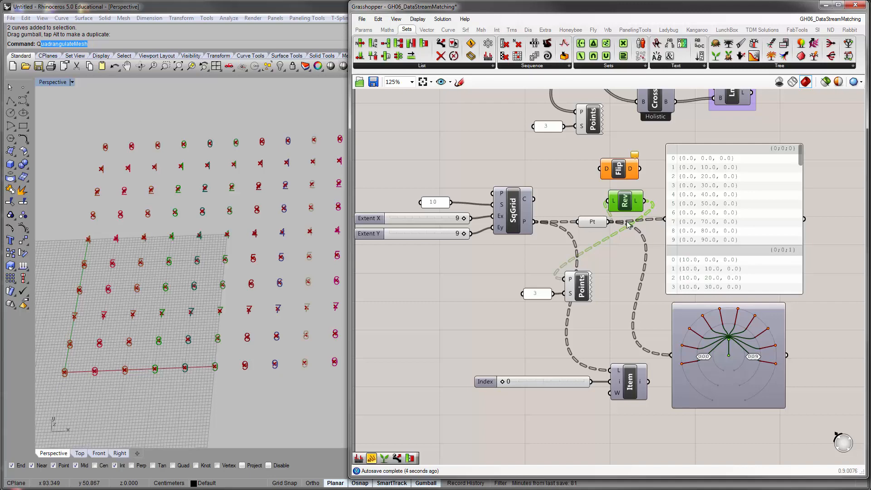
pyautogui.press('Delete')
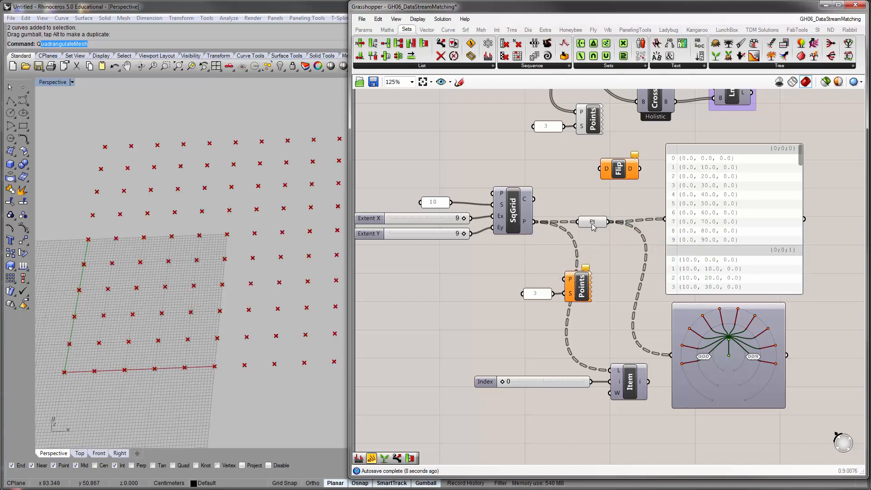
# Wire the Flip Matrix between the Pt parameter and the lower Points component's P input, and widen the Rhino viewport.
pyautogui.moveTo(592, 224); pyautogui.dragTo(571, 217)
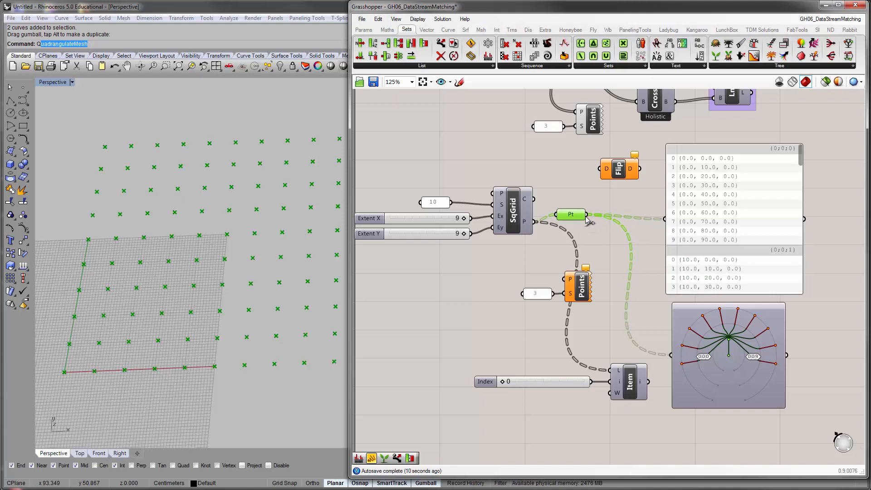
pyautogui.moveTo(616, 170); pyautogui.dragTo(613, 211)
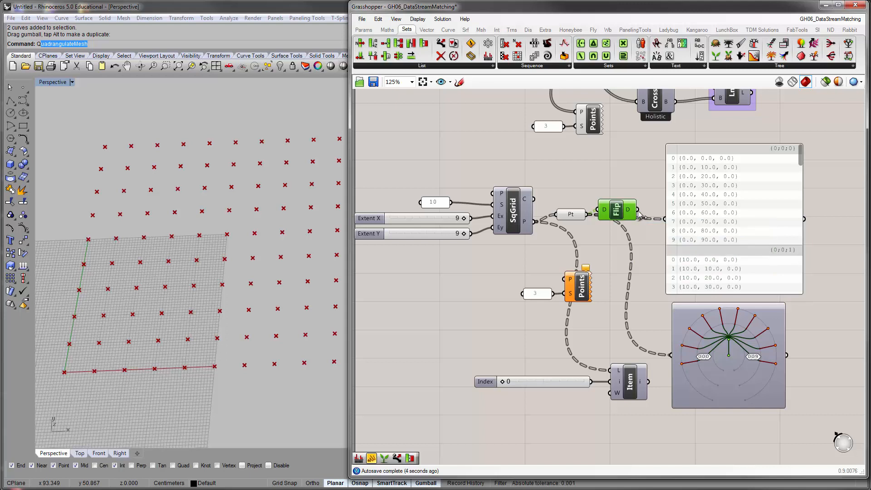
pyautogui.moveTo(637, 210); pyautogui.dragTo(563, 279)
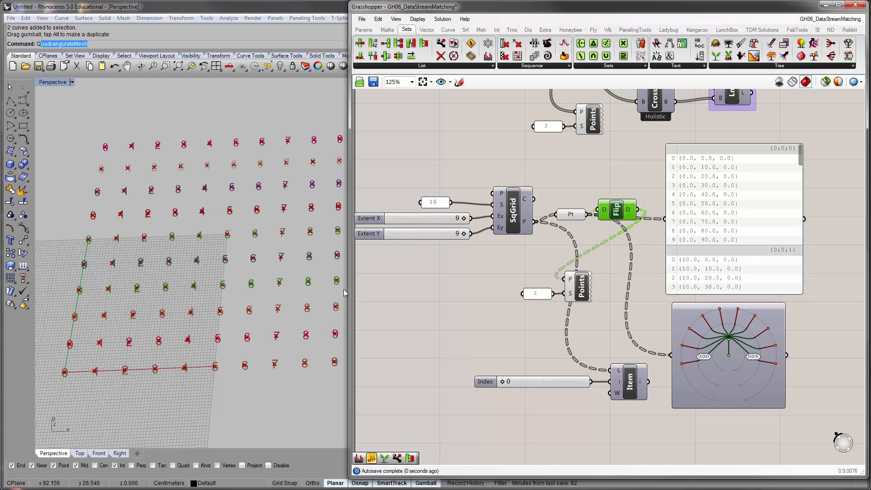
pyautogui.moveTo(348, 290); pyautogui.dragTo(397, 290)
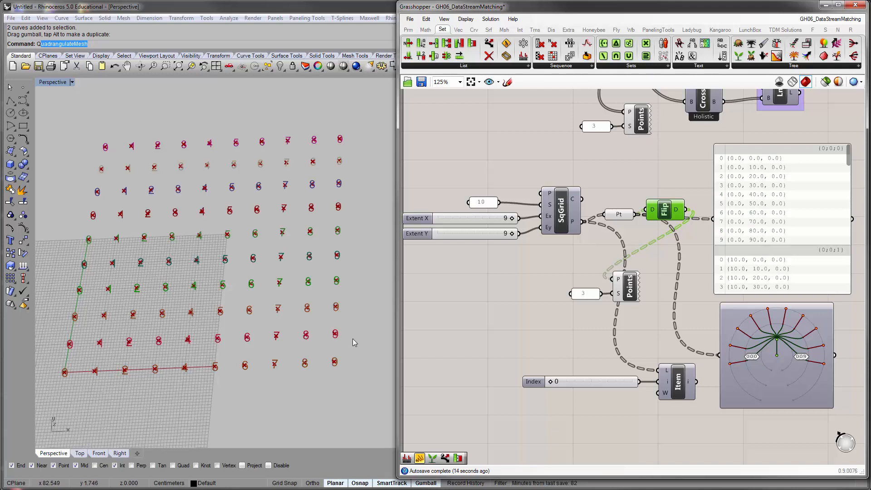
# Wire the Flip Matrix output into the data panel and reposition the Flip Matrix component.
pyautogui.moveTo(686, 210); pyautogui.dragTo(713, 218)
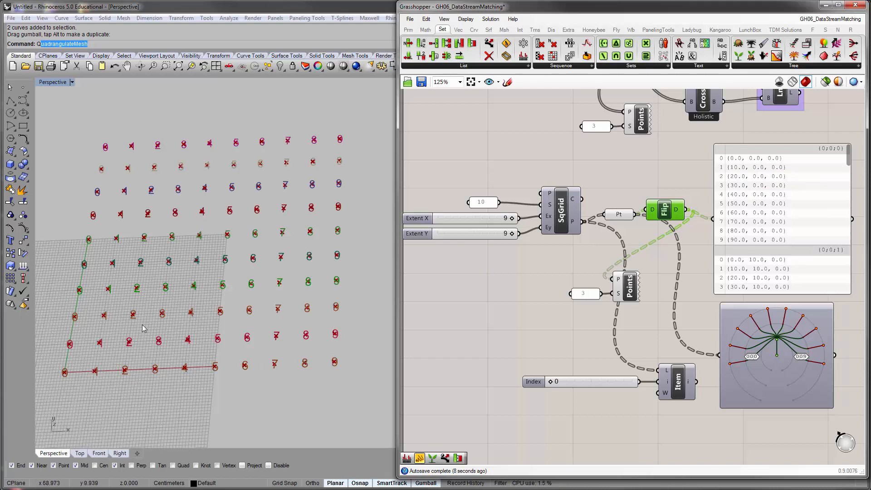
pyautogui.moveTo(663, 212); pyautogui.dragTo(680, 205)
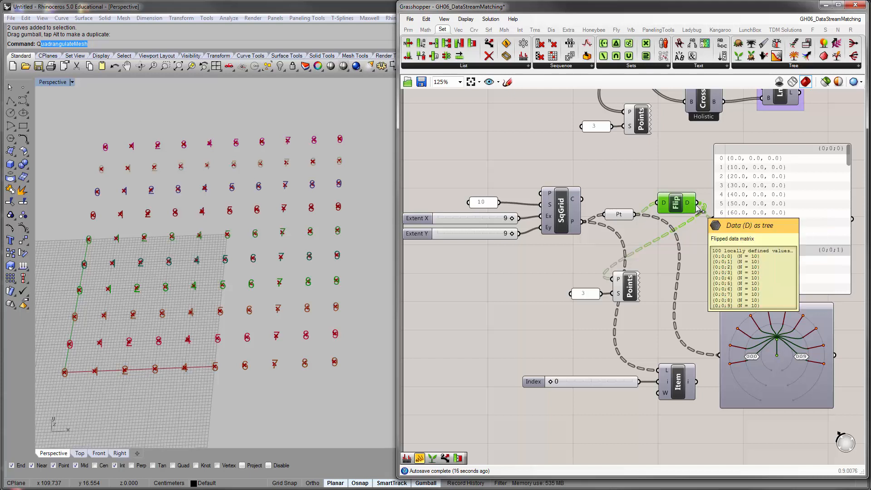
pyautogui.moveTo(673, 237); pyautogui.dragTo(631, 250, button='right')
pyautogui.moveTo(635, 218); pyautogui.dragTo(627, 212)
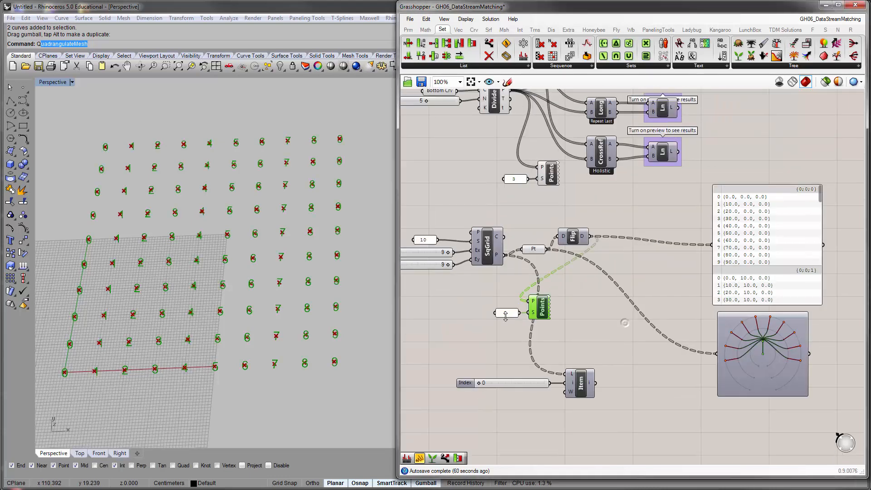
# Move the lower Points component and its size panel of 3 above the Flip Matrix.
pyautogui.keyDown('shift'); pyautogui.click(505, 316); pyautogui.keyUp('shift')
pyautogui.moveTo(538, 306); pyautogui.dragTo(646, 194)
pyautogui.moveTo(575, 241)
pyautogui.mouseDown()
pyautogui.moveTo(581, 247)
pyautogui.moveTo(588, 237)
pyautogui.mouseUp()
pyautogui.moveTo(587, 235); pyautogui.dragTo(559, 250, button='right')
pyautogui.scroll(2, 559, 250)
pyautogui.moveTo(559, 249); pyautogui.dragTo(563, 246)
pyautogui.click(636, 292)
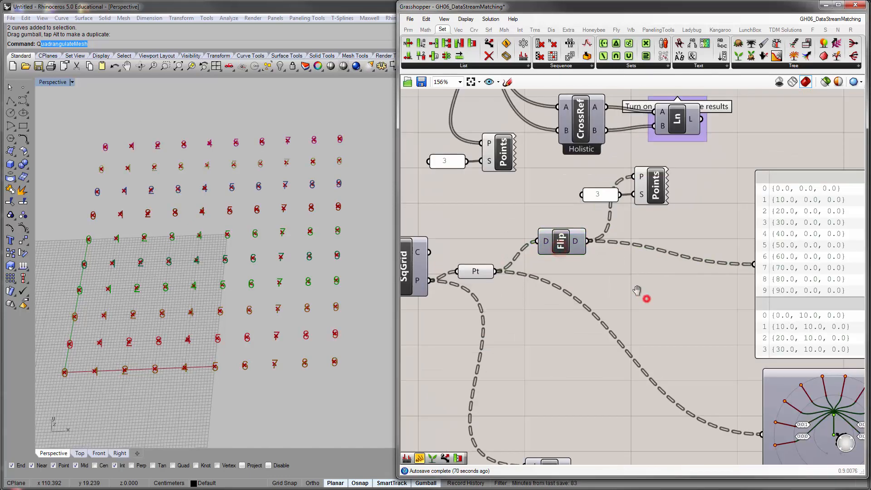
pyautogui.moveTo(647, 298); pyautogui.dragTo(614, 263, button='right')
# Add a PolyLine component with its V input fed by the Flip Matrix output.
pyautogui.doubleClick(615, 265)
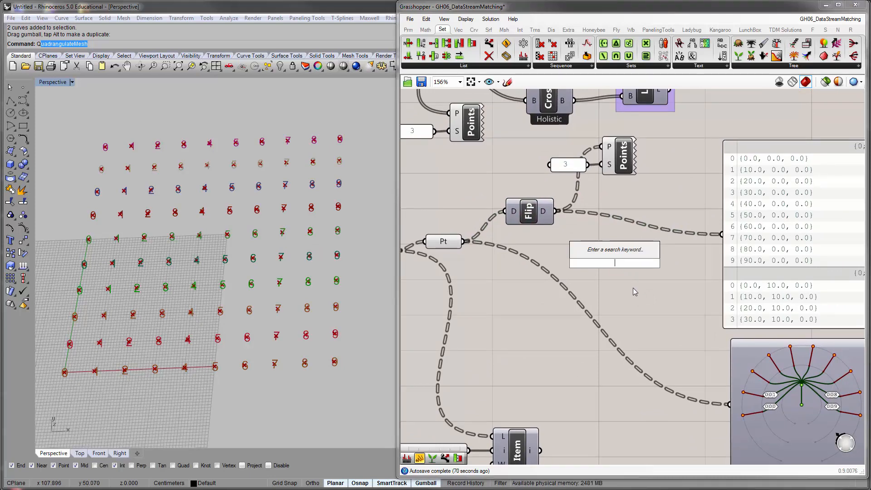
pyautogui.write('pol')
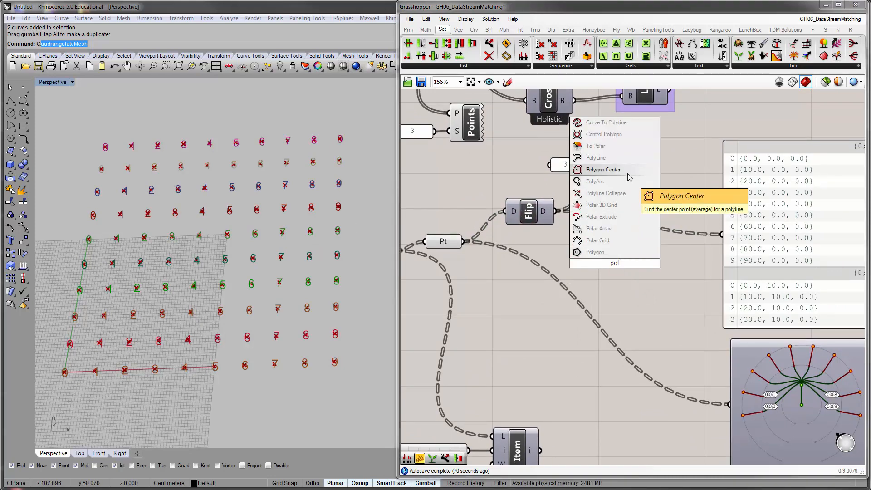
pyautogui.click(620, 158)
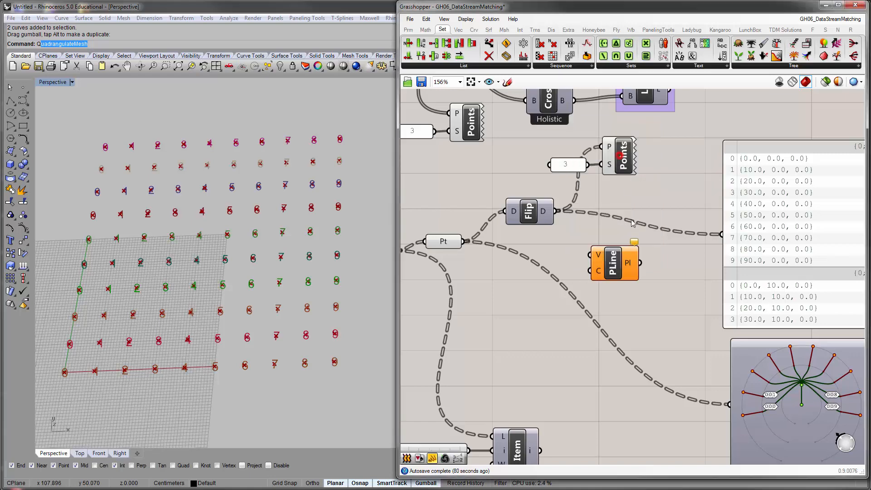
pyautogui.moveTo(557, 212); pyautogui.dragTo(601, 252)
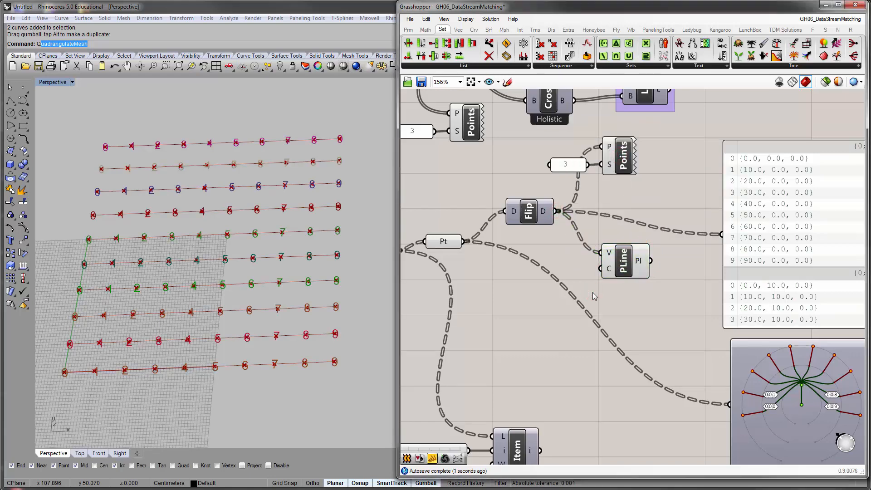
pyautogui.moveTo(556, 298); pyautogui.dragTo(566, 280, button='right')
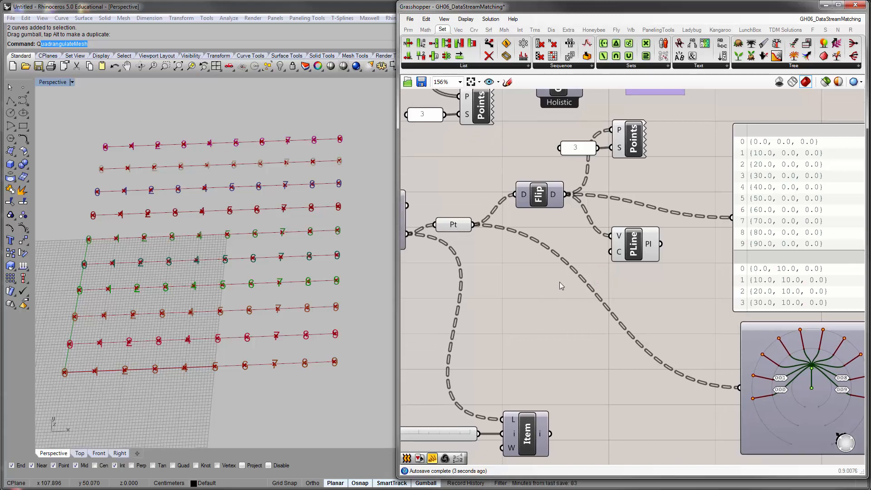
pyautogui.moveTo(635, 244); pyautogui.dragTo(617, 233)
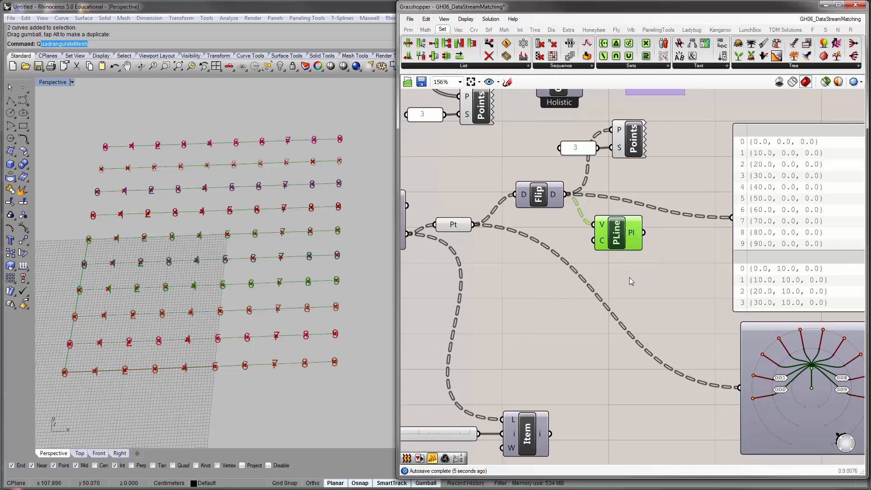
pyautogui.click(629, 277)
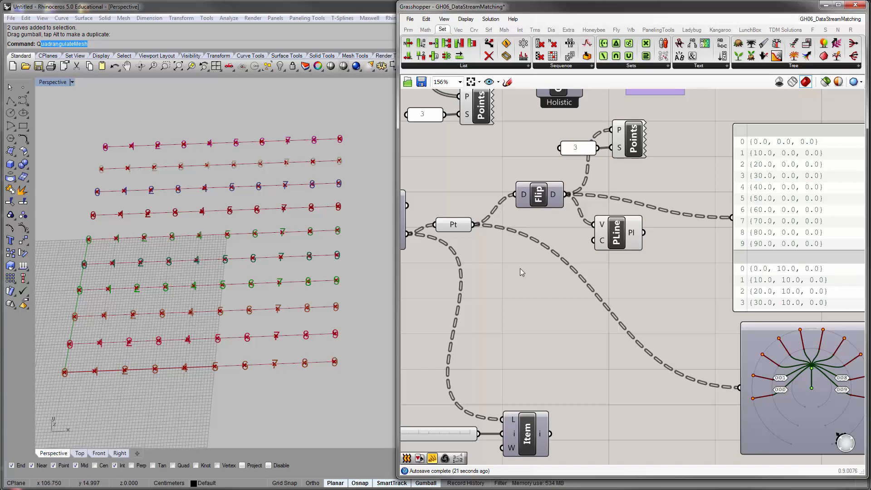
# Try the Pt parameter directly in the PolyLine's V input, and restore the Flip Matrix connection.
pyautogui.click(458, 227)
pyautogui.moveTo(473, 224); pyautogui.dragTo(593, 224)
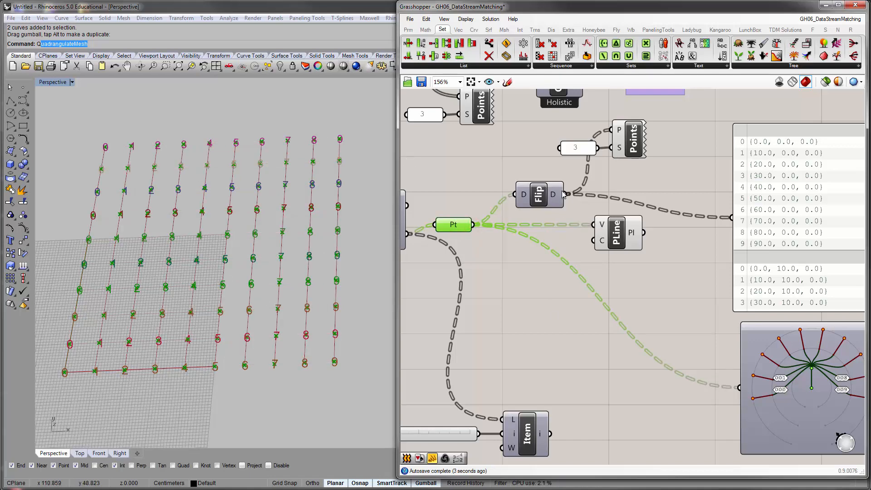
pyautogui.moveTo(564, 194); pyautogui.dragTo(594, 224)
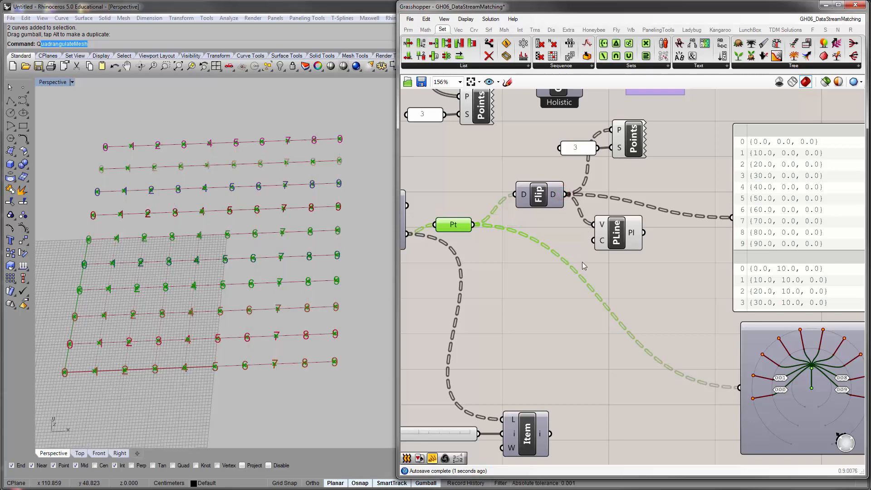
# Line up the PolyLine component beside the Flip Matrix output.
pyautogui.moveTo(618, 238); pyautogui.dragTo(637, 209)
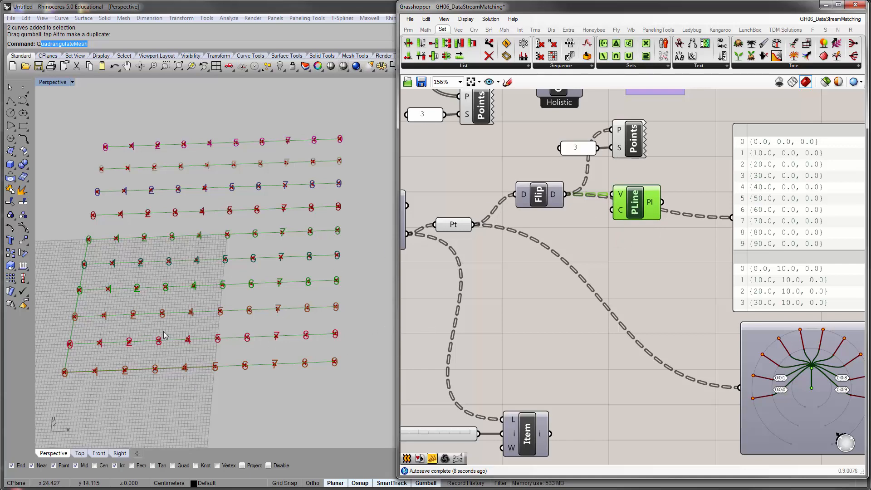
pyautogui.click(491, 303)
pyautogui.moveTo(490, 303); pyautogui.dragTo(547, 274, button='right')
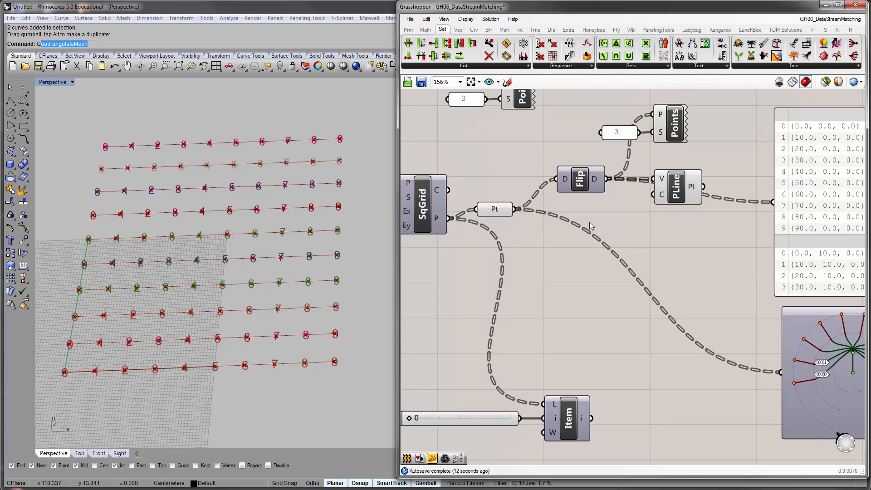
# Place a Flatten Tree and a Graft Tree component, stacked below the Flip Matrix.
pyautogui.click(764, 66)
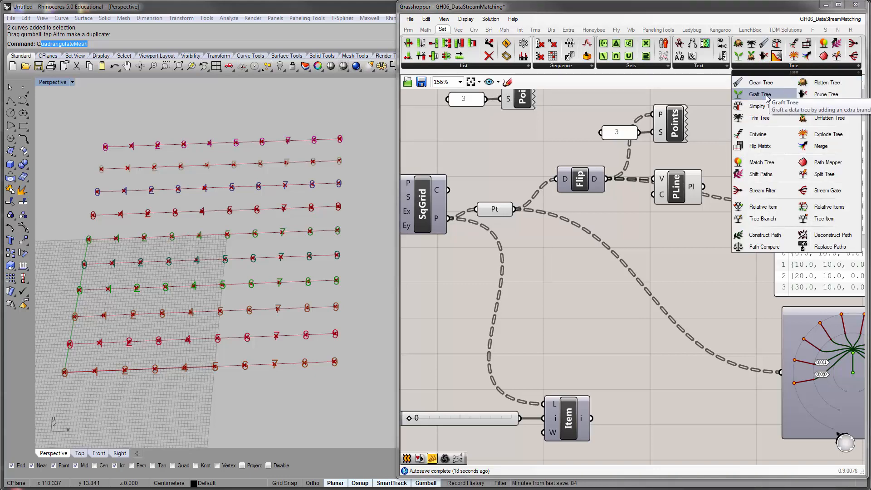
pyautogui.moveTo(805, 83); pyautogui.dragTo(538, 265)
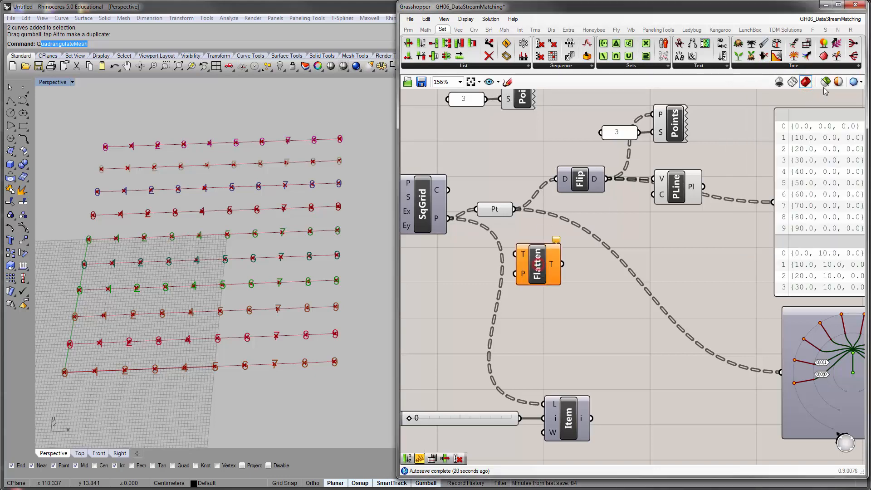
pyautogui.click(826, 67)
pyautogui.moveTo(758, 94); pyautogui.dragTo(581, 298)
pyautogui.moveTo(538, 266); pyautogui.dragTo(600, 243)
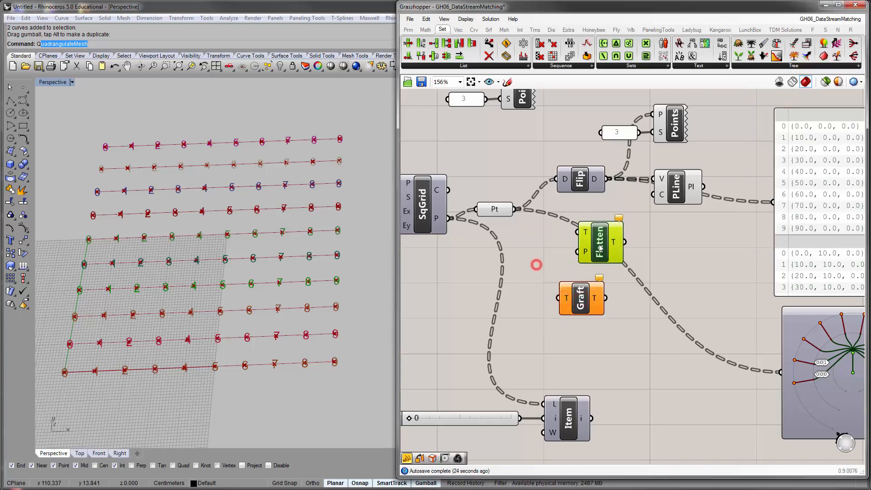
pyautogui.moveTo(588, 310); pyautogui.dragTo(594, 323)
pyautogui.moveTo(601, 247); pyautogui.dragTo(592, 245)
pyautogui.moveTo(590, 307); pyautogui.dragTo(579, 312)
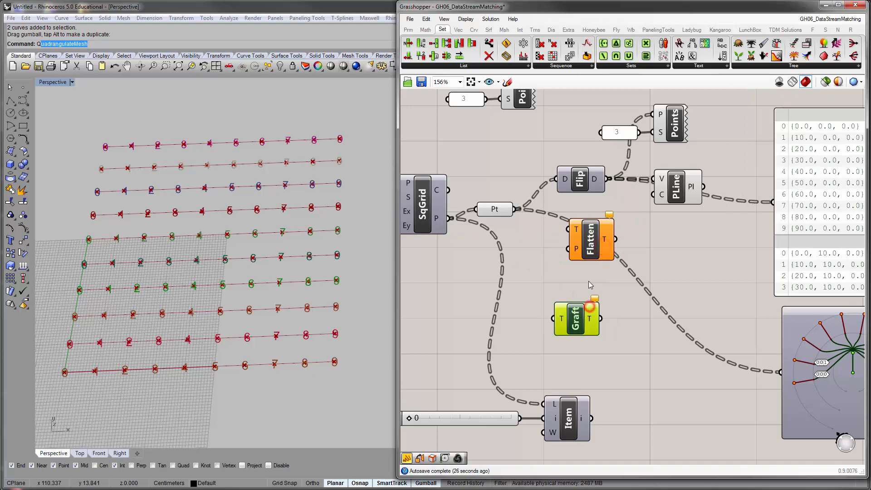
pyautogui.moveTo(599, 255); pyautogui.dragTo(590, 252)
pyautogui.click(553, 275)
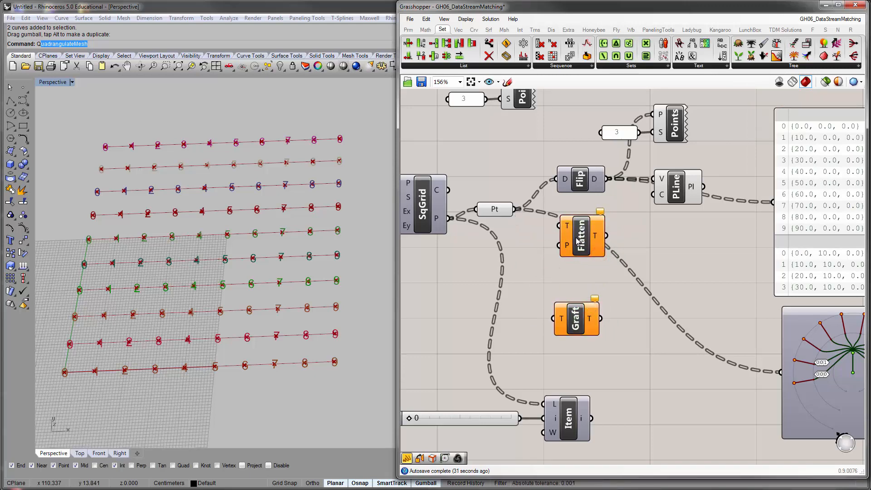
pyautogui.moveTo(577, 241)
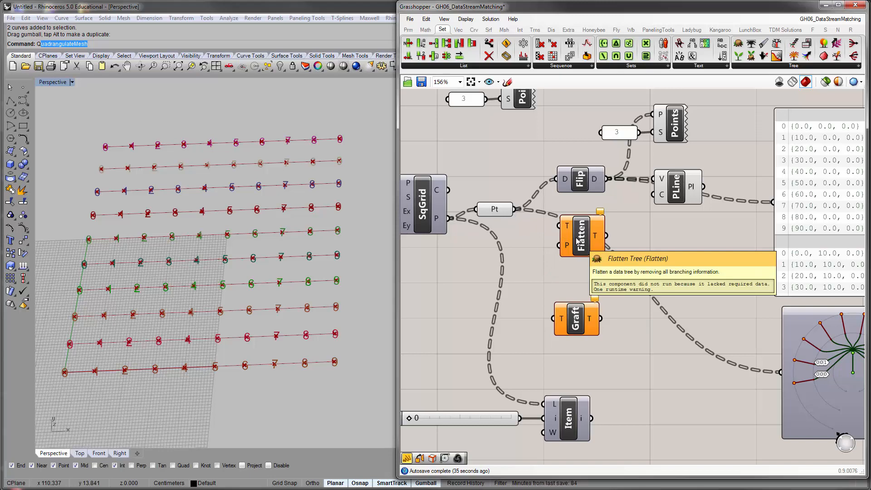
# Move the tree viewer directly below the data panel.
pyautogui.scroll(-2, 578, 240)
pyautogui.click(742, 176)
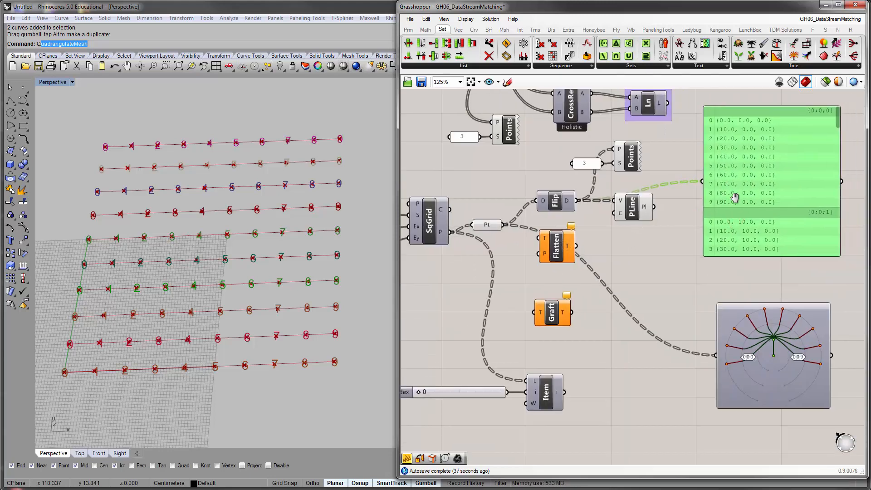
pyautogui.moveTo(735, 197); pyautogui.dragTo(709, 213, button='right')
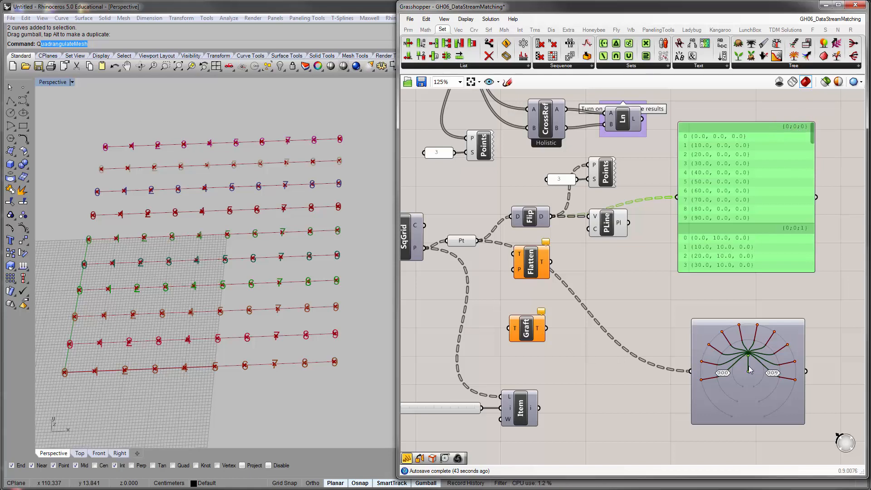
pyautogui.moveTo(743, 368); pyautogui.dragTo(736, 331)
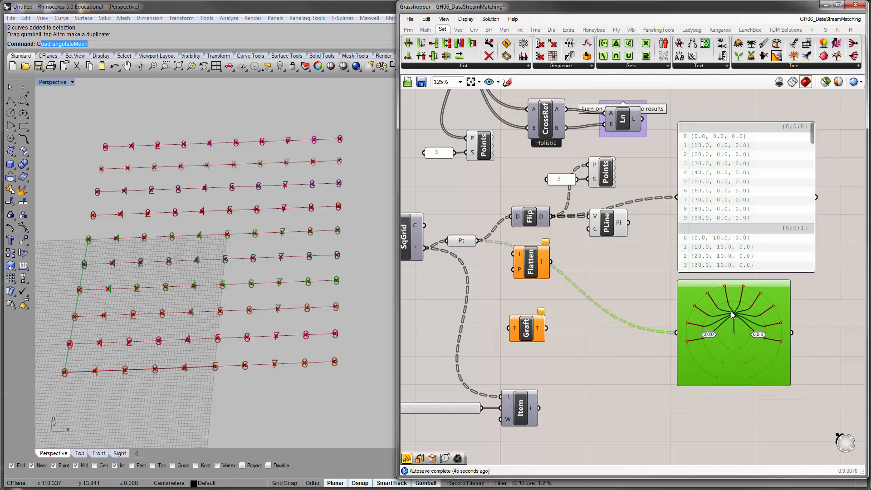
# Wire the Pt parameter through Flatten Tree into the data panel, and review the list to its end.
pyautogui.moveTo(532, 267); pyautogui.dragTo(529, 267)
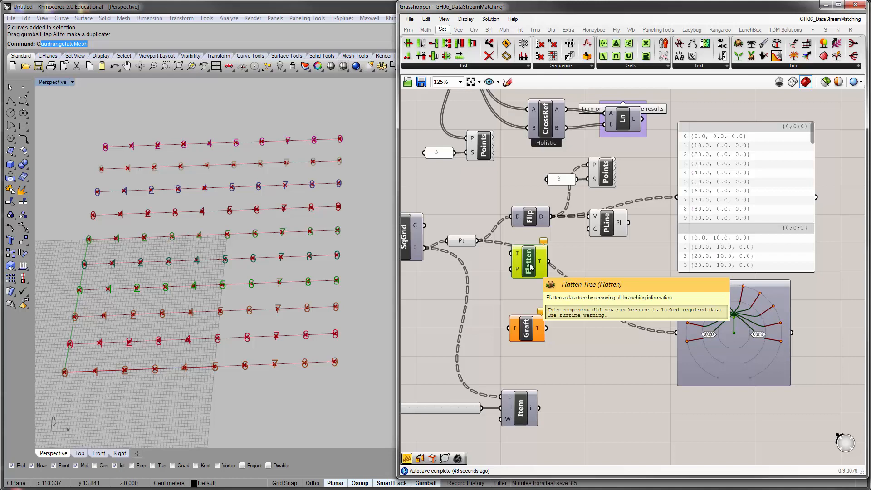
pyautogui.moveTo(477, 241); pyautogui.dragTo(676, 197)
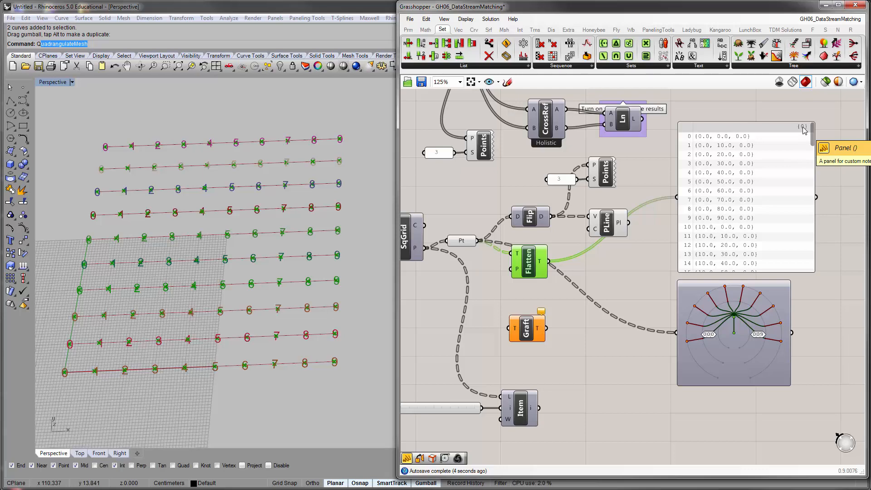
pyautogui.moveTo(811, 143); pyautogui.dragTo(816, 290)
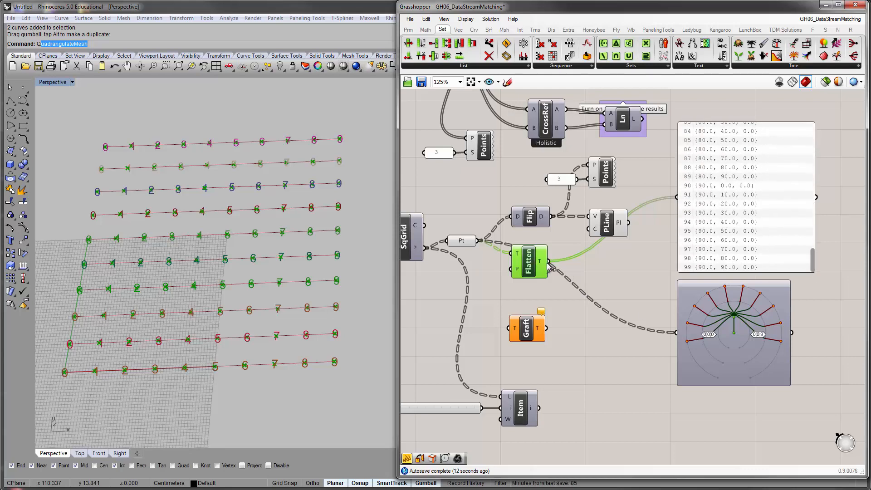
# Wire the Flatten Tree output into the tree viewer, and check its text branch listing before returning to the graphic view.
pyautogui.moveTo(549, 262); pyautogui.dragTo(675, 333)
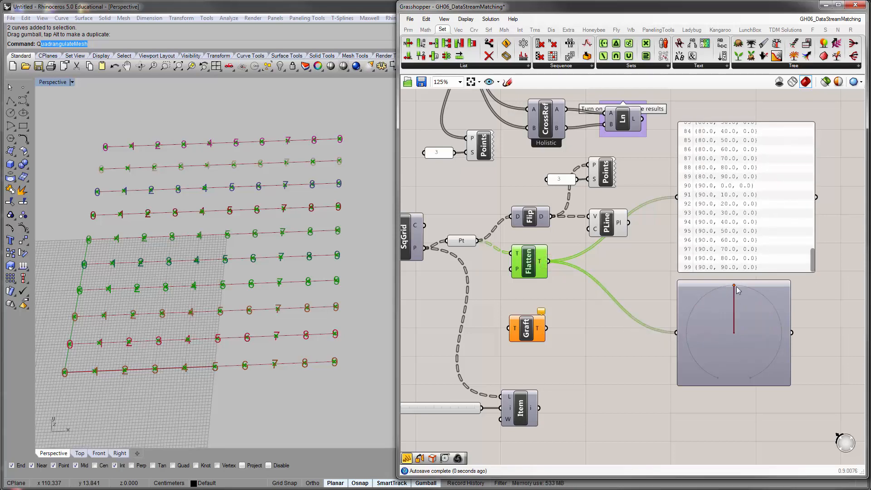
pyautogui.doubleClick(738, 313)
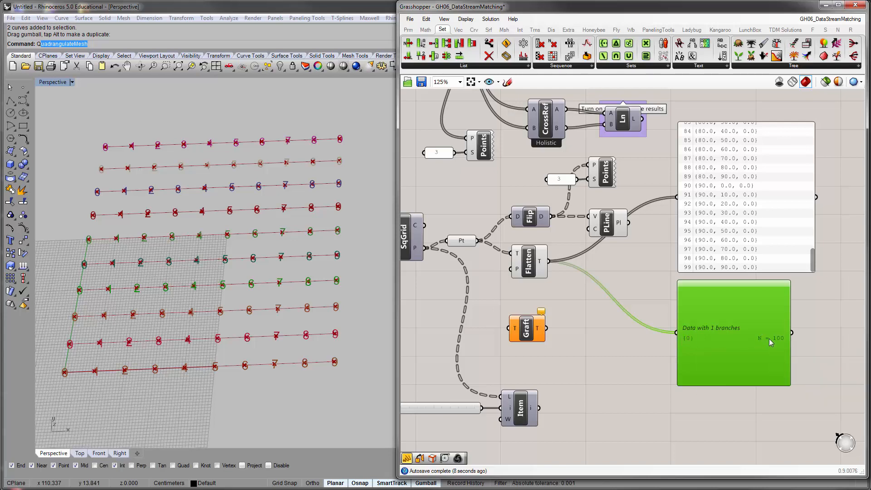
pyautogui.doubleClick(727, 321)
pyautogui.click(739, 190)
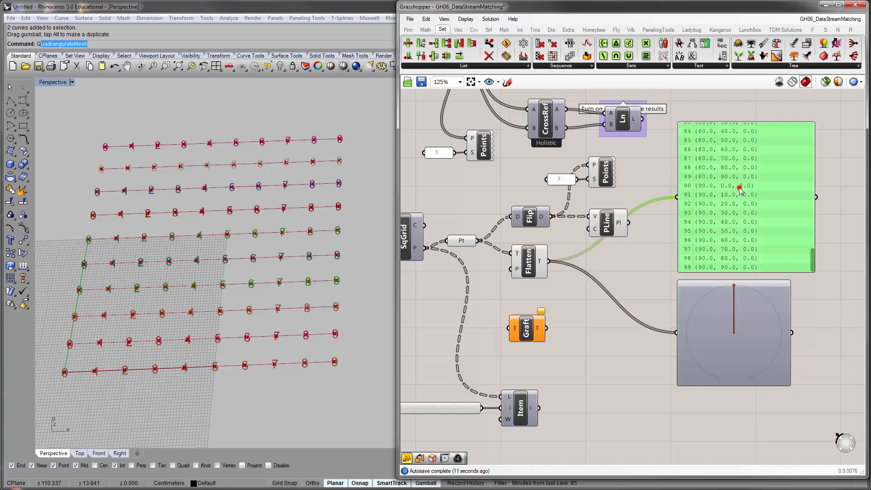
pyautogui.click(644, 259)
# Duplicate the PolyLine component below the original and turn off the original's preview.
pyautogui.click(606, 230)
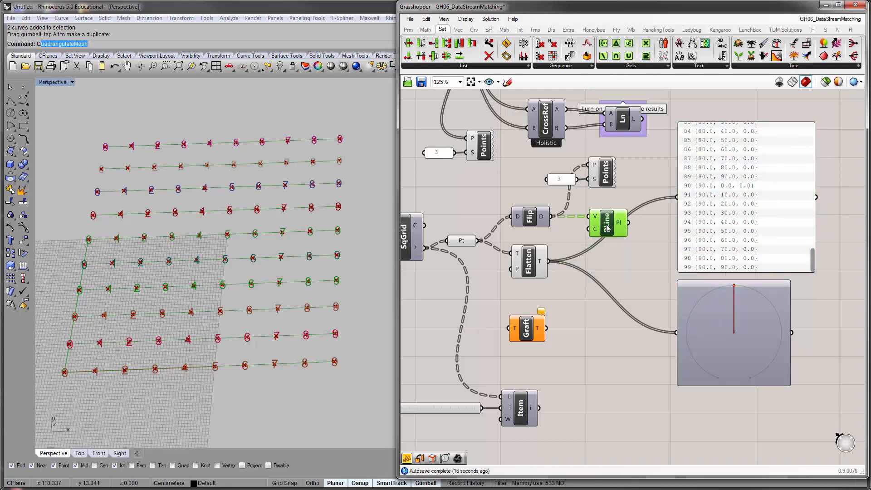
pyautogui.keyDown('alt'); pyautogui.moveTo(604, 227); pyautogui.dragTo(607, 282); pyautogui.keyUp('alt')
pyautogui.click(577, 236)
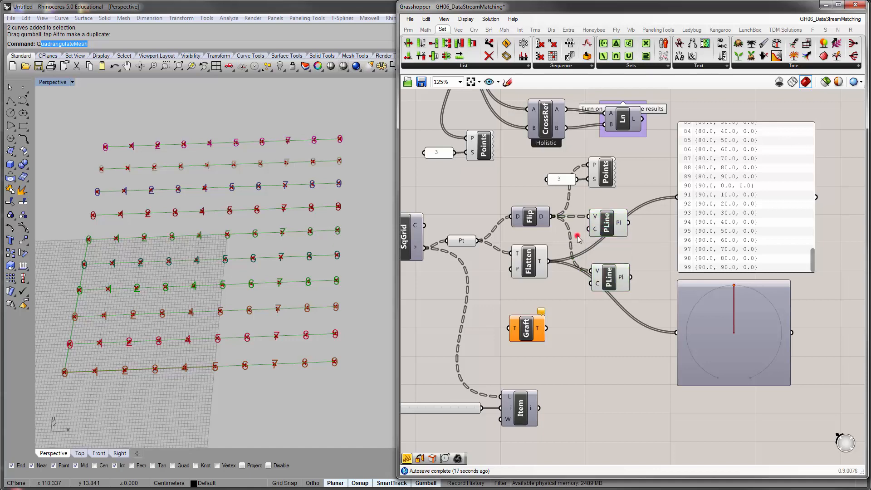
pyautogui.click(606, 222)
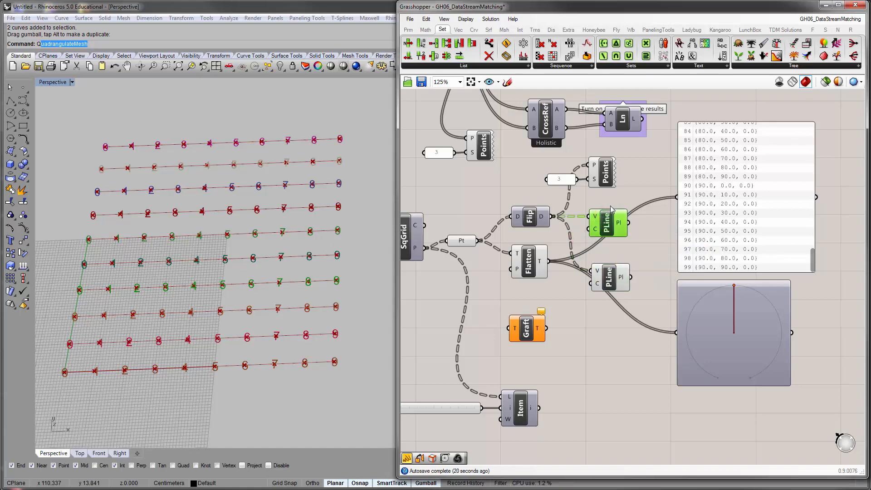
pyautogui.click(611, 199)
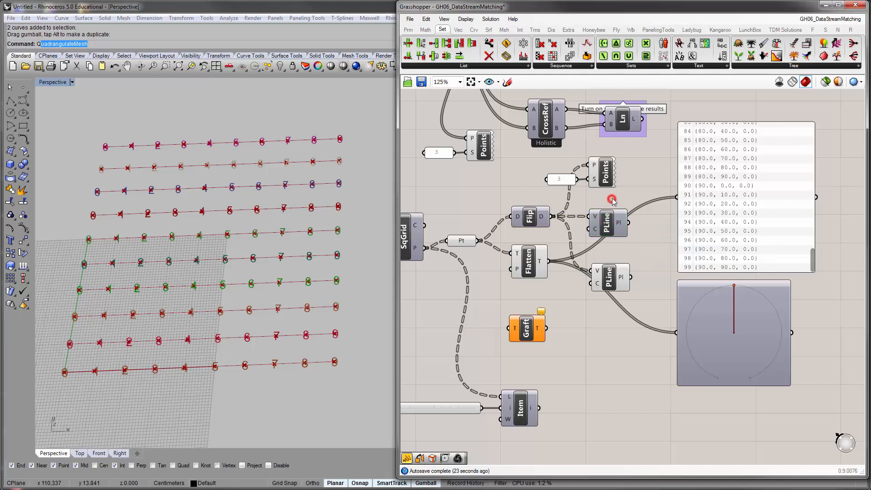
# Wire the Flatten Tree output into the V input of the lower PolyLine component, replacing its Flip Matrix connection.
pyautogui.moveTo(612, 199); pyautogui.dragTo(643, 184, button='right')
pyautogui.scroll(1, 611, 219)
pyautogui.moveTo(582, 233); pyautogui.dragTo(603, 247, button='right')
pyautogui.moveTo(581, 274); pyautogui.dragTo(647, 277)
pyautogui.click(685, 244)
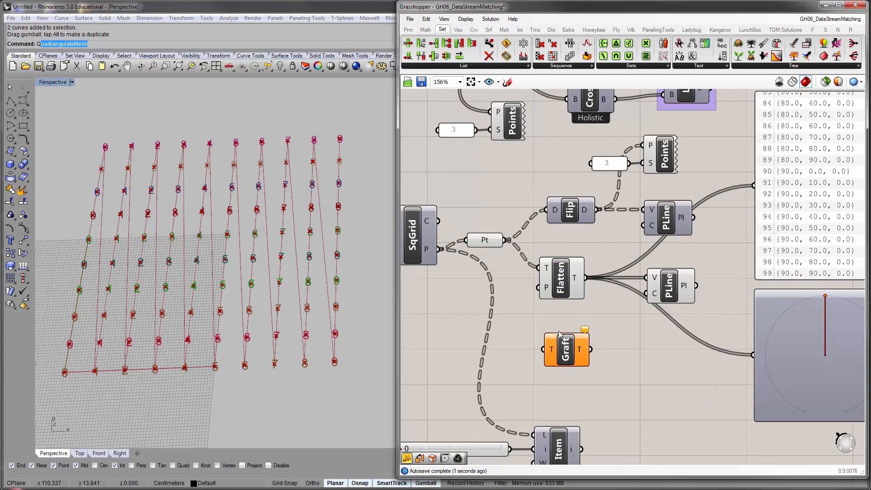
# Wire the Flatten Tree output into the P input of the lower Point List, and return the data panel to the list's start.
pyautogui.scroll(-2, 570, 252)
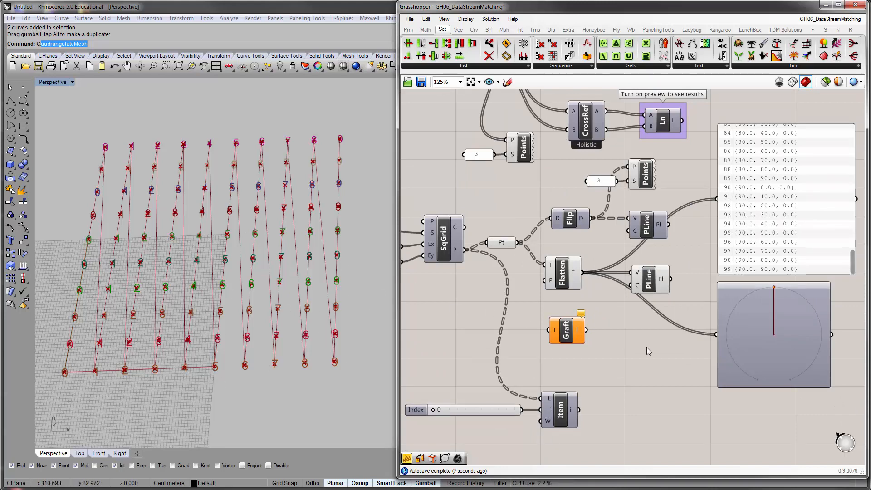
pyautogui.moveTo(617, 319); pyautogui.dragTo(612, 362, button='right')
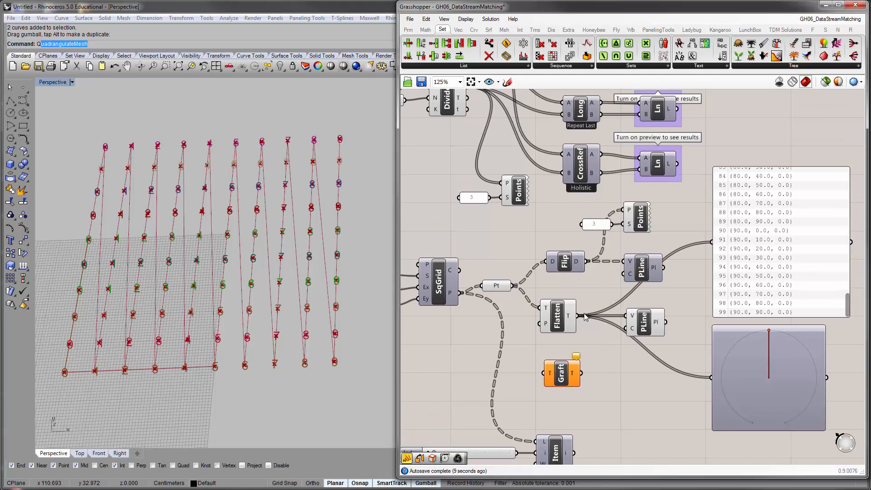
pyautogui.moveTo(585, 317); pyautogui.dragTo(627, 216)
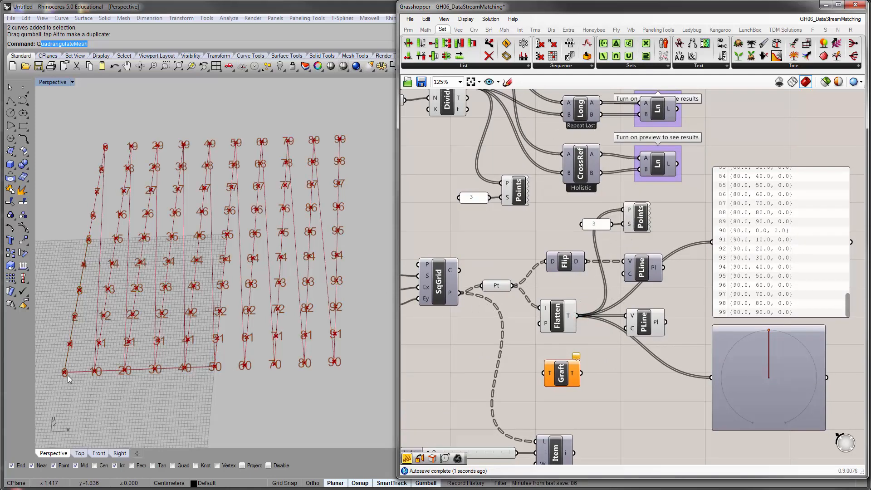
pyautogui.click(628, 217)
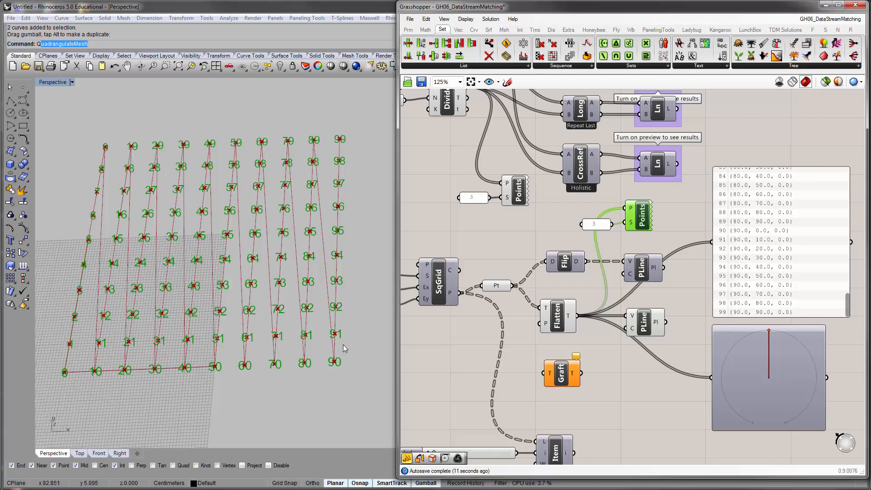
pyautogui.moveTo(360, 342); pyautogui.dragTo(342, 330, button='right')
pyautogui.moveTo(558, 321); pyautogui.dragTo(564, 316)
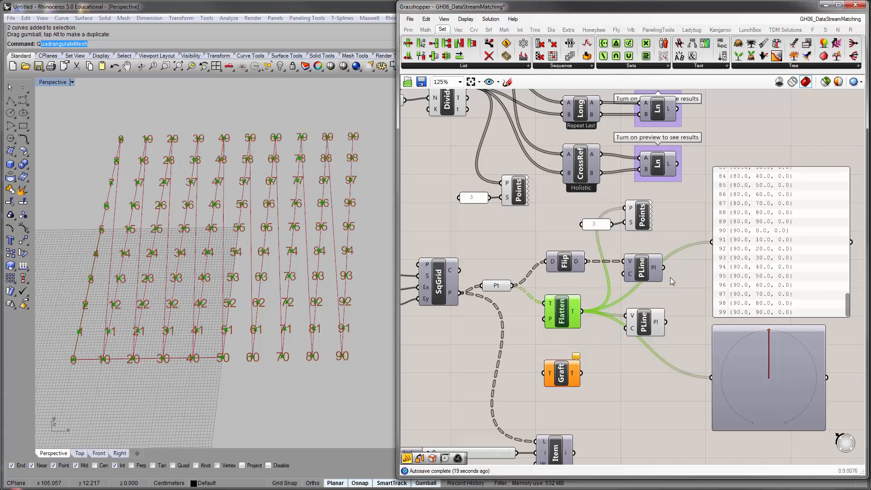
pyautogui.moveTo(846, 312); pyautogui.dragTo(848, 175)
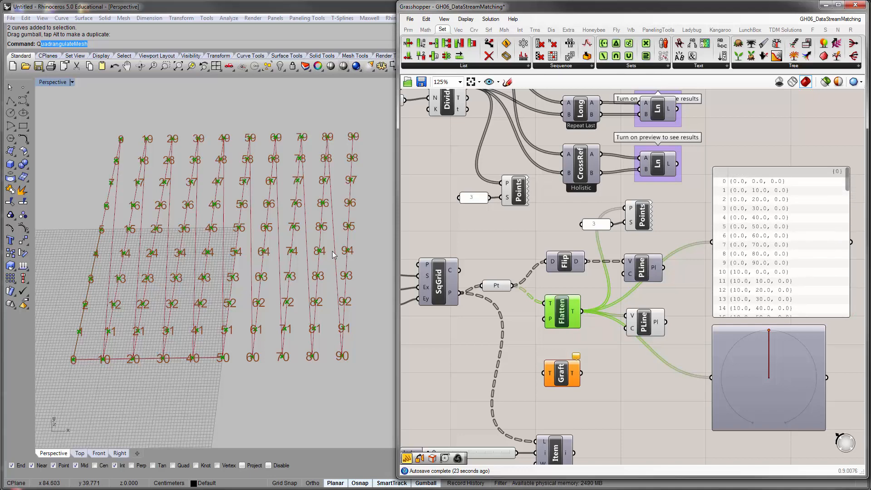
# Turn off the preview of the lower PolyLine component.
pyautogui.moveTo(653, 320); pyautogui.dragTo(653, 317)
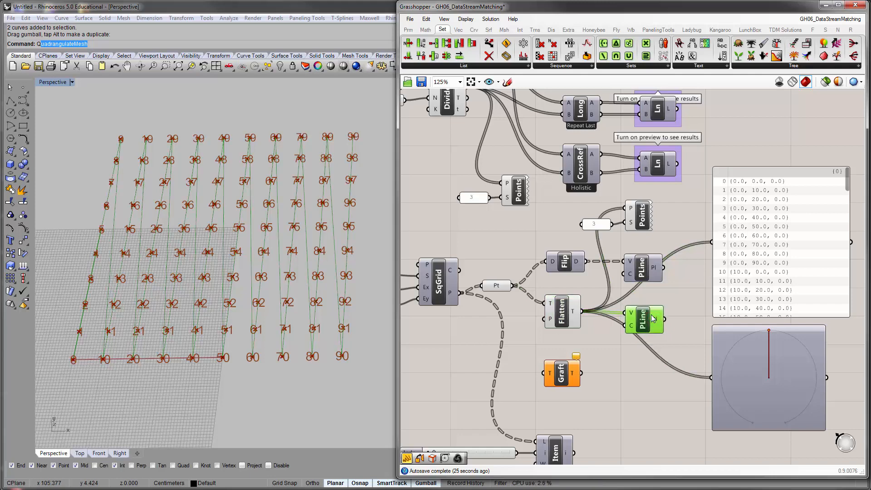
pyautogui.moveTo(653, 318); pyautogui.dragTo(650, 292, button='right')
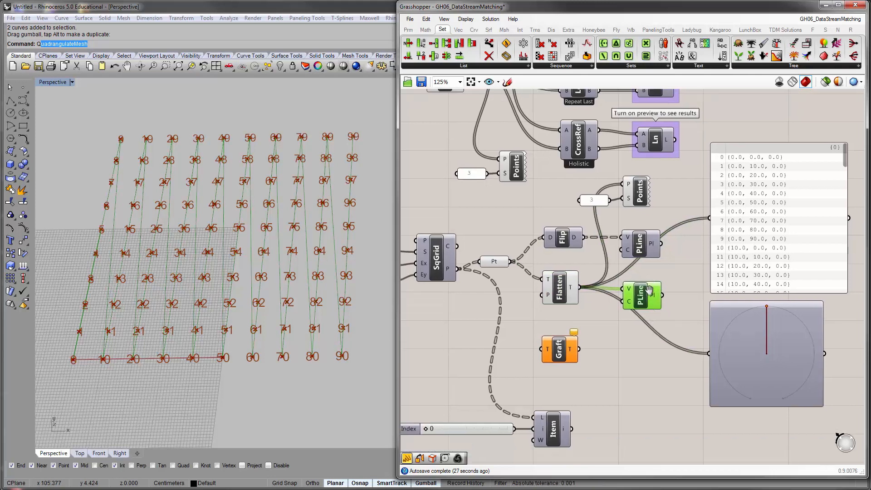
pyautogui.click(605, 323)
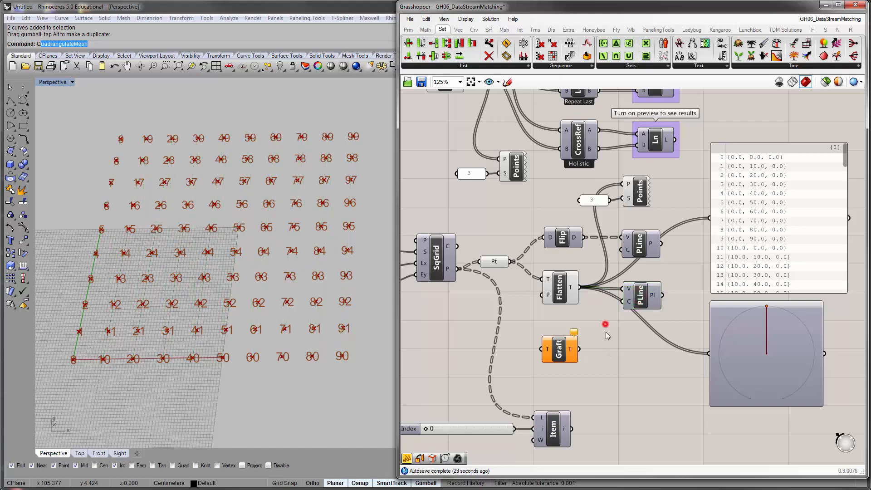
# Position the Graft Tree component below Flatten Tree and wire the Pt parameter into its T input.
pyautogui.moveTo(555, 349); pyautogui.dragTo(554, 339)
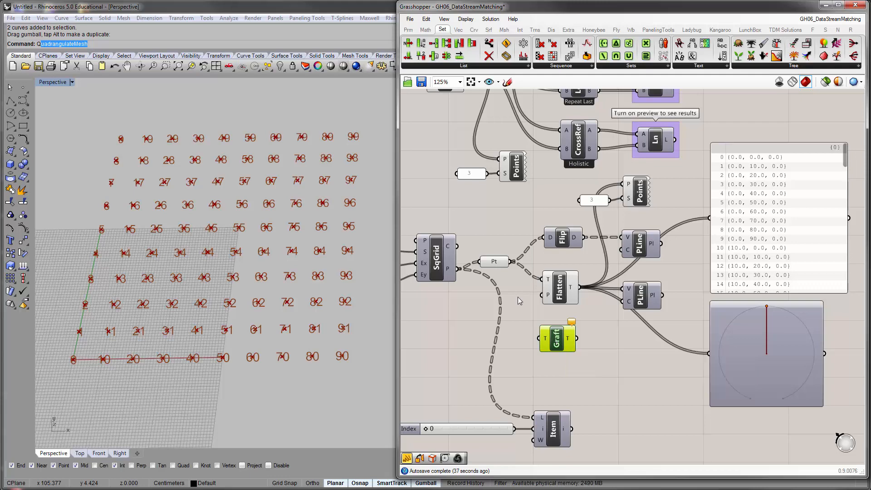
pyautogui.moveTo(511, 262); pyautogui.dragTo(538, 338)
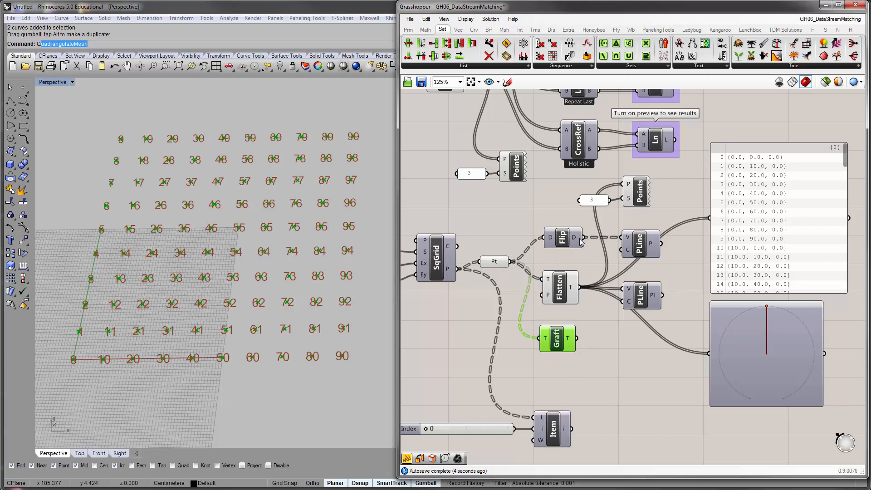
# Wire the Flip Matrix output into the data panel, and replace it with the Pt parameter to compare their branches.
pyautogui.moveTo(585, 241); pyautogui.dragTo(711, 217)
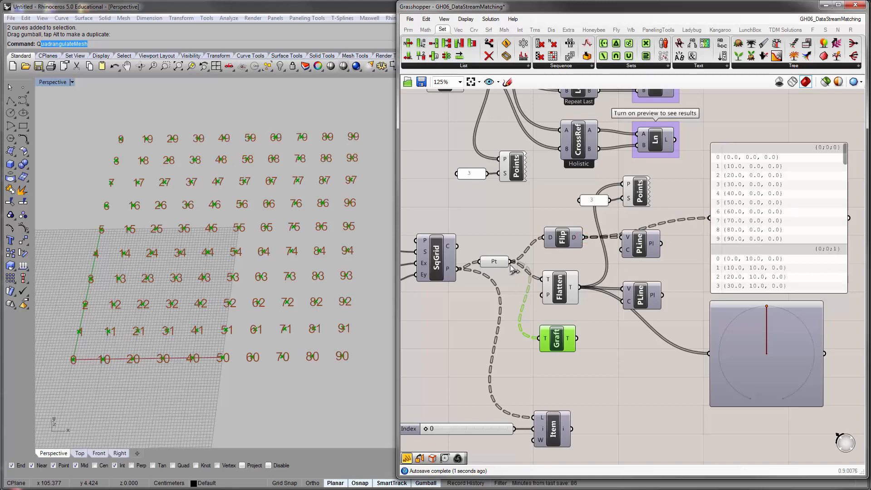
pyautogui.moveTo(512, 262); pyautogui.dragTo(710, 218)
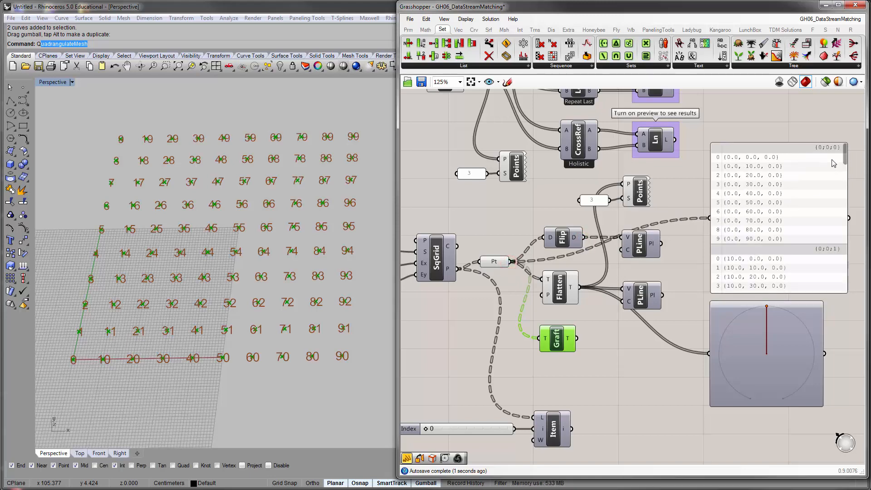
pyautogui.moveTo(846, 156)
pyautogui.mouseDown()
pyautogui.moveTo(850, 291)
pyautogui.moveTo(847, 143)
pyautogui.mouseUp()
# Switch the tree viewer to its text branch listing, wire the Pt parameter into it, and align it beneath the data panel.
pyautogui.doubleClick(715, 310)
pyautogui.moveTo(512, 263); pyautogui.dragTo(707, 353)
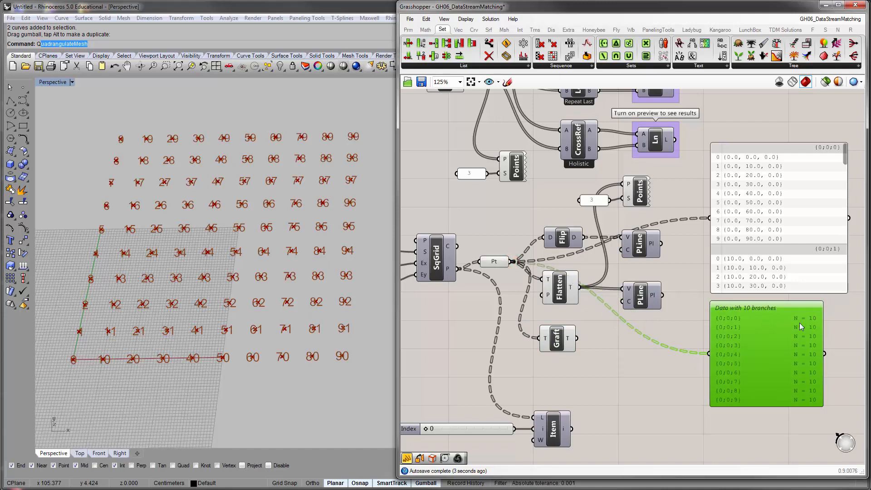
pyautogui.moveTo(803, 320); pyautogui.dragTo(829, 313)
pyautogui.click(623, 398)
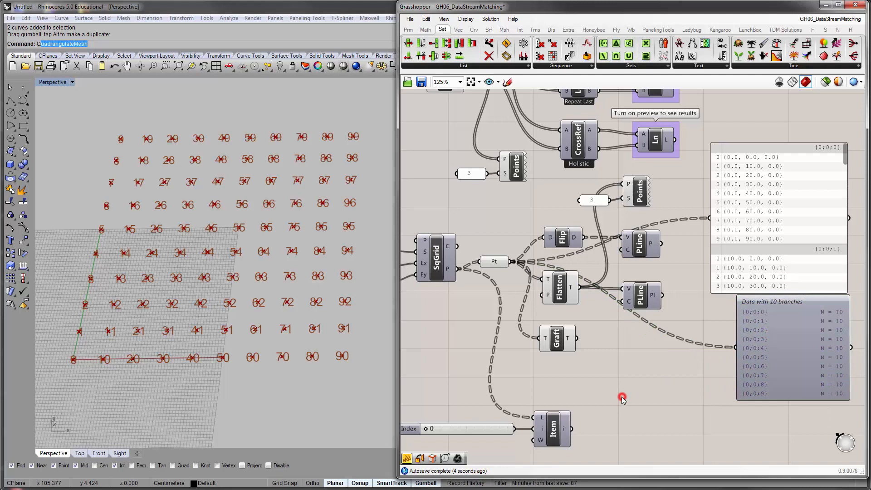
# Wire the Graft Tree output into both the data panel and the tree viewer, and widen the viewer to match the panel.
pyautogui.click(561, 342)
pyautogui.moveTo(577, 338); pyautogui.dragTo(709, 218)
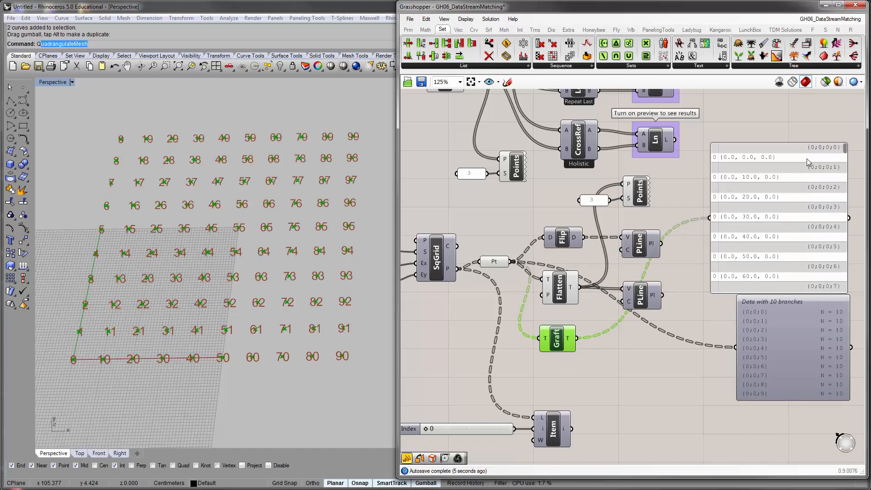
pyautogui.moveTo(577, 339); pyautogui.dragTo(711, 332)
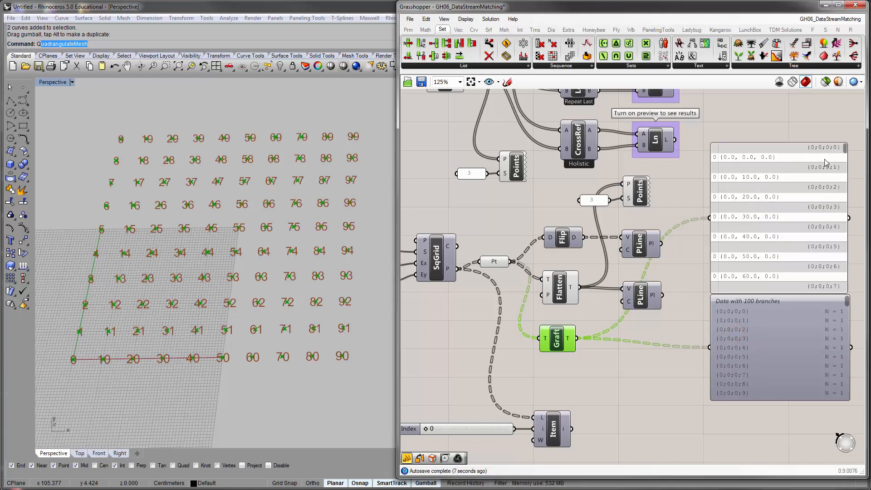
# Review the grafted points in the data panel and the tree viewer's branch listing from start to end.
pyautogui.scroll(-1, 842, 153)
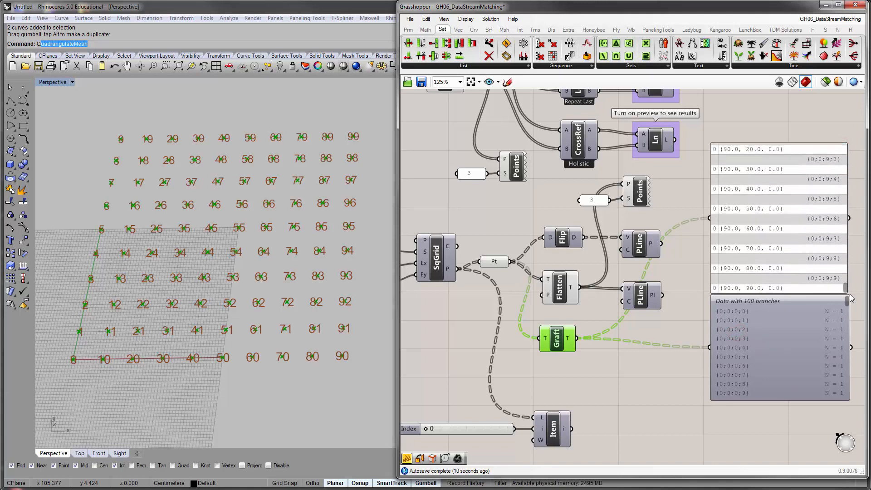
pyautogui.scroll(1, 842, 144)
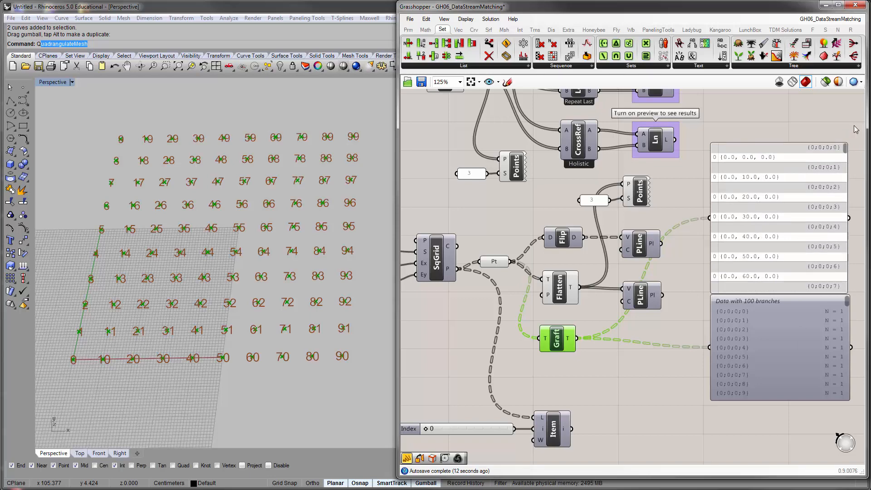
pyautogui.moveTo(845, 149)
pyautogui.mouseDown()
pyautogui.moveTo(849, 293)
pyautogui.moveTo(843, 142)
pyautogui.mouseUp()
pyautogui.scroll(2, 773, 338)
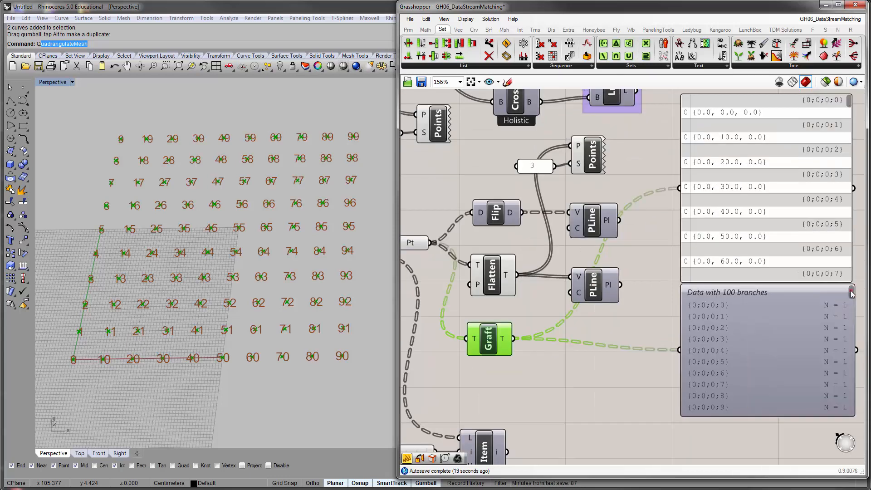
pyautogui.scroll(-3, 849, 292)
pyautogui.scroll(3, 848, 292)
pyautogui.moveTo(851, 293); pyautogui.dragTo(856, 425)
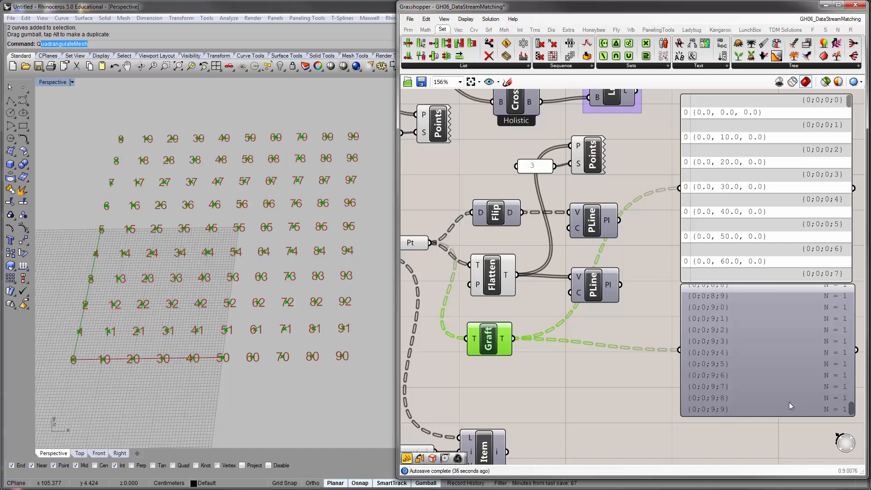
# Switch the tree viewer back to its graphic view and examine the branching of the grafted data.
pyautogui.doubleClick(754, 371)
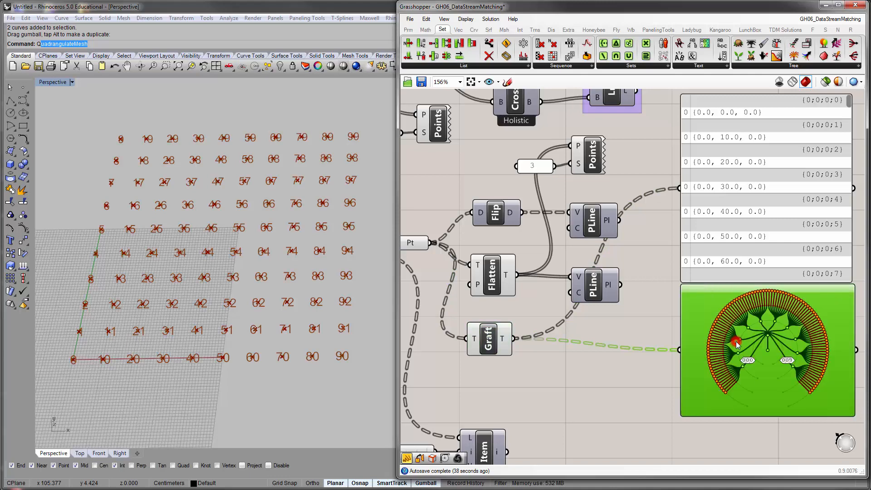
pyautogui.scroll(4, 717, 390)
pyautogui.moveTo(718, 377); pyautogui.dragTo(706, 341, button='right')
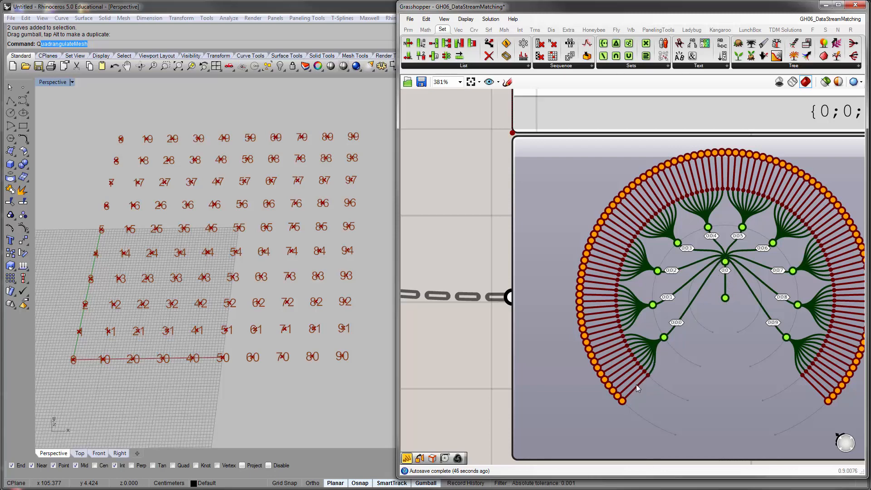
pyautogui.moveTo(667, 347); pyautogui.dragTo(641, 370, button='right')
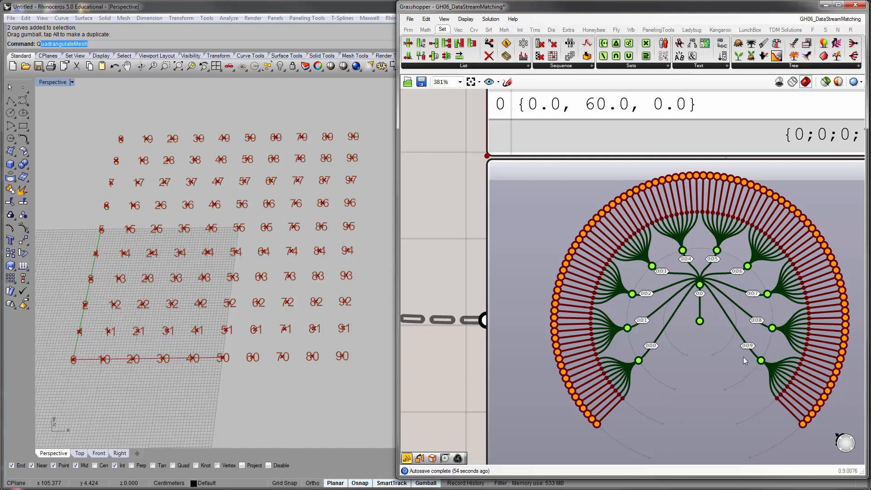
# Move the data panel and the tree viewer together farther away from the tree components.
pyautogui.scroll(-8, 743, 356)
pyautogui.moveTo(714, 312); pyautogui.dragTo(707, 360, button='right')
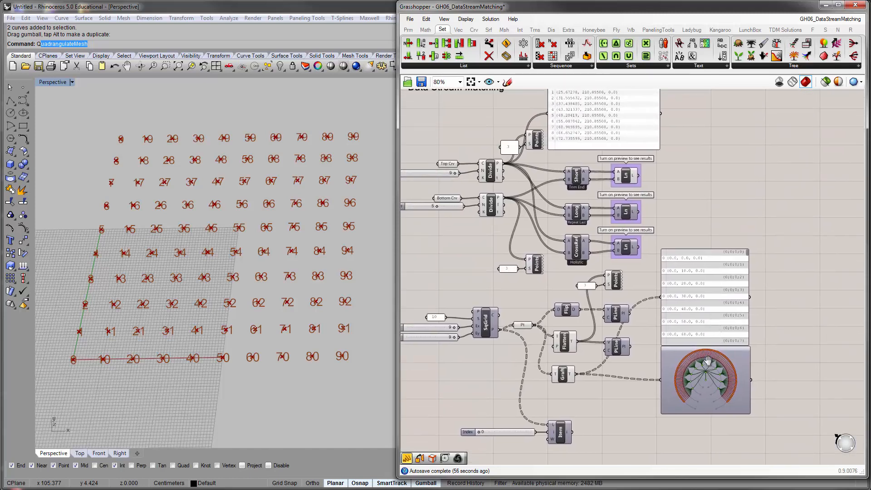
pyautogui.scroll(4, 724, 262)
pyautogui.click(722, 263)
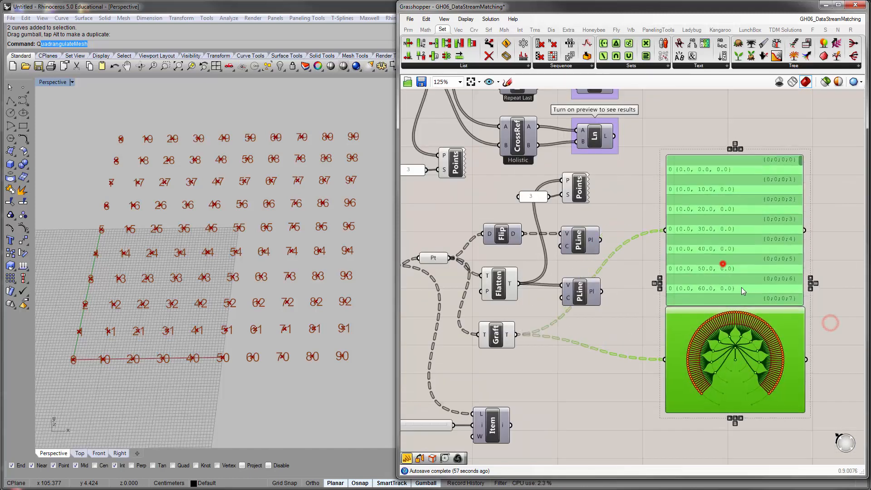
pyautogui.moveTo(741, 287); pyautogui.dragTo(756, 312)
pyautogui.moveTo(613, 337); pyautogui.dragTo(676, 322, button='right')
pyautogui.click(677, 323)
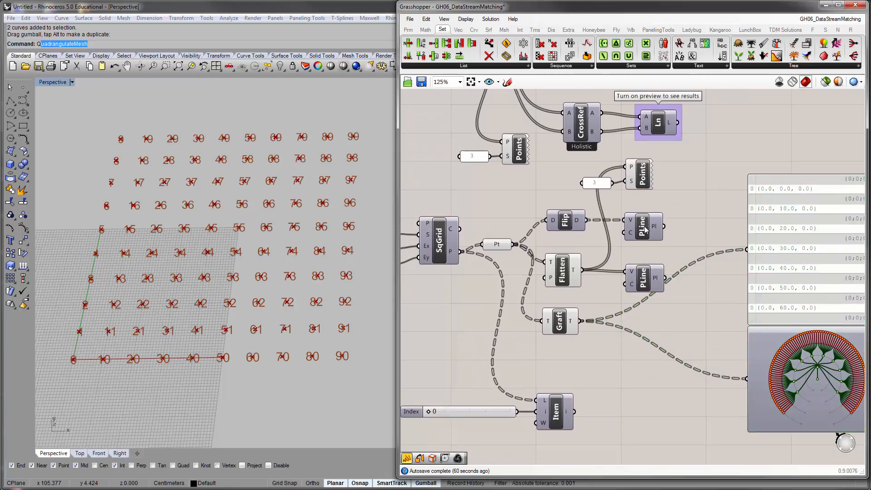
# Wire the Graft Tree output into the P input of the lower Point List, replacing its Flatten Tree connection.
pyautogui.moveTo(587, 287); pyautogui.dragTo(571, 286, button='right')
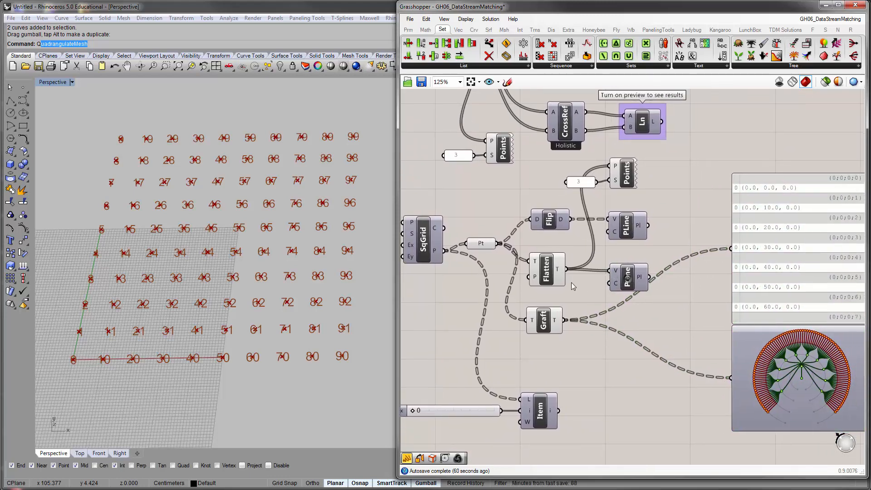
pyautogui.moveTo(628, 277); pyautogui.dragTo(629, 275)
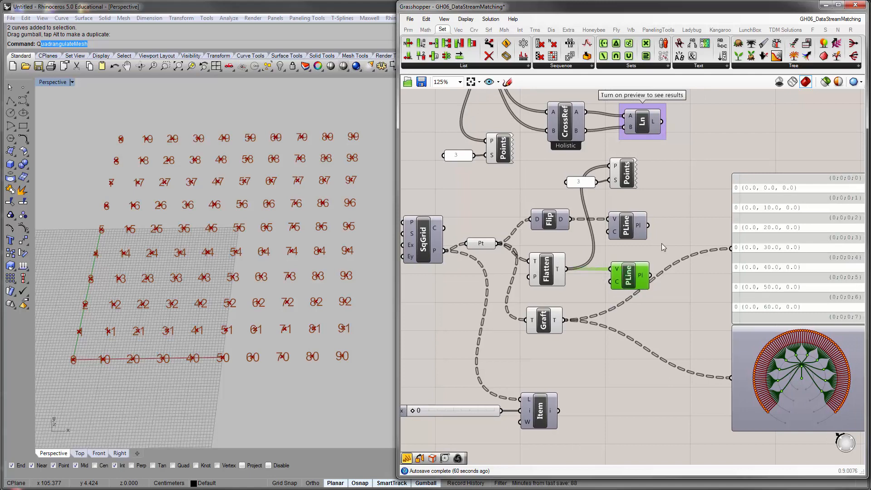
pyautogui.click(661, 243)
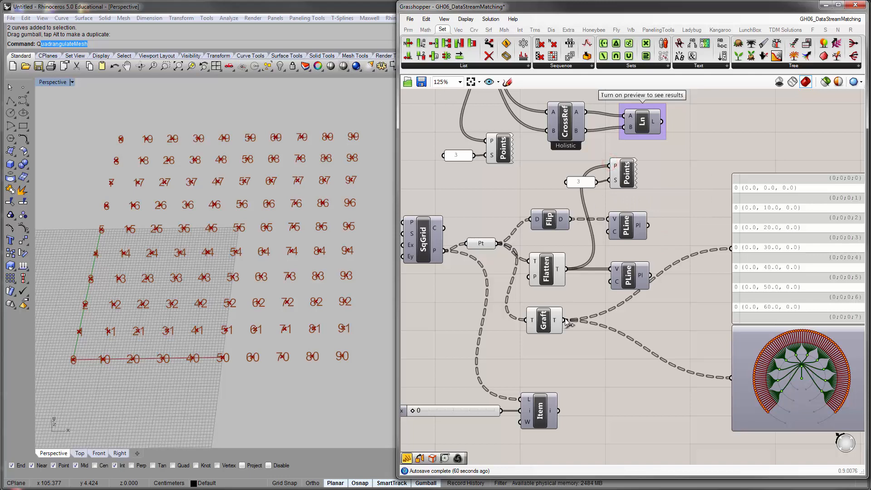
pyautogui.moveTo(566, 321); pyautogui.dragTo(591, 181)
pyautogui.click(514, 188)
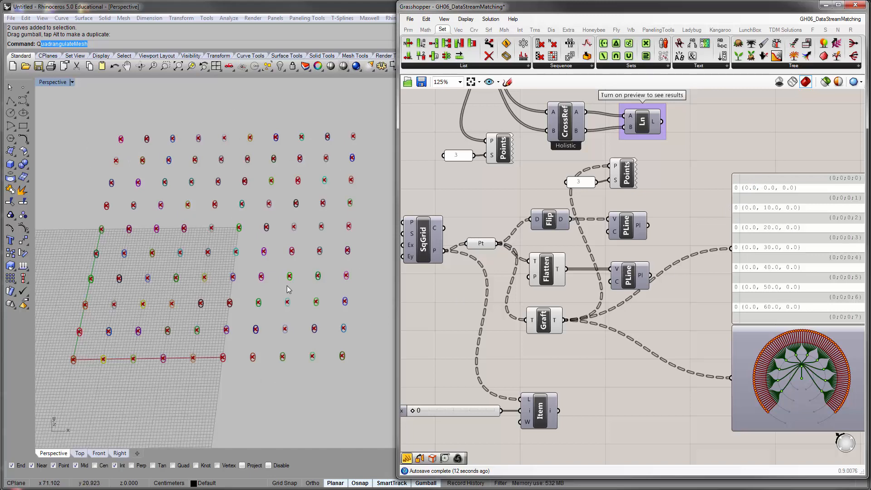
# Wire the Graft Tree output into the L input of the List Item component, replacing its SqGrid connection.
pyautogui.moveTo(587, 354); pyautogui.dragTo(623, 335, button='right')
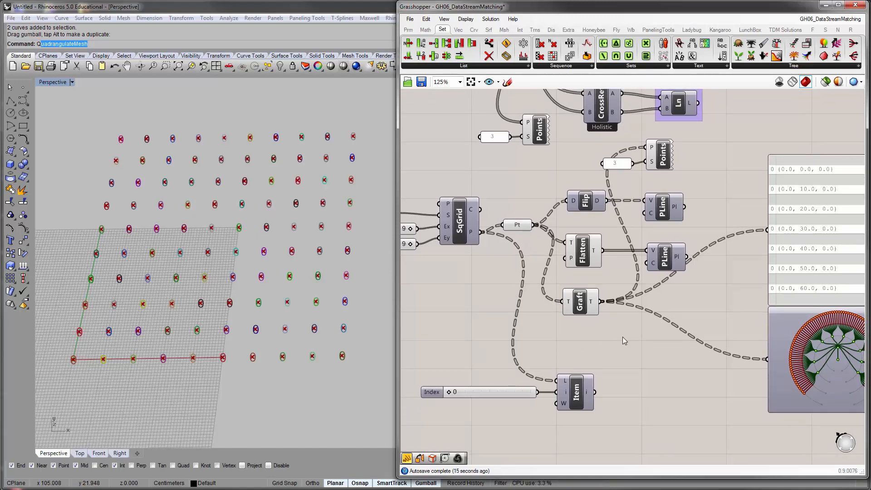
pyautogui.moveTo(607, 413); pyautogui.dragTo(470, 373)
pyautogui.click(618, 323)
pyautogui.click(582, 294)
pyautogui.moveTo(583, 294); pyautogui.dragTo(557, 380)
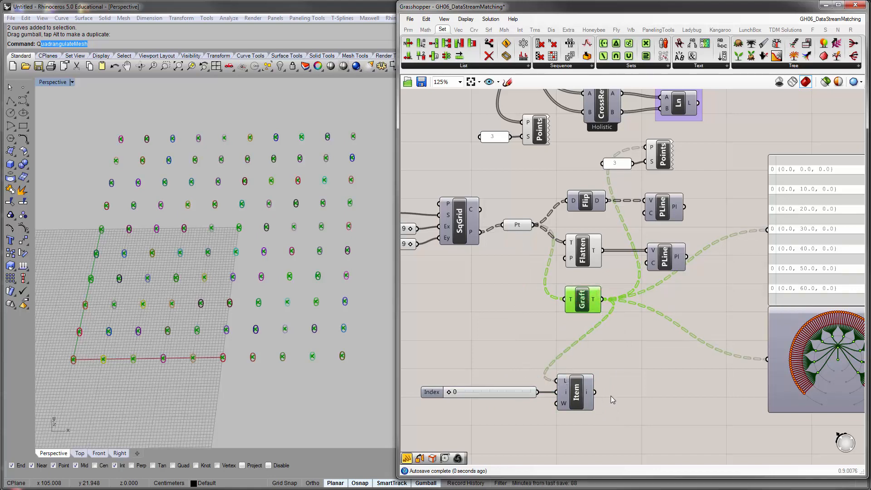
# Move the List Item component and its Index slider together so they sit farther right below Graft Tree.
pyautogui.click(563, 395)
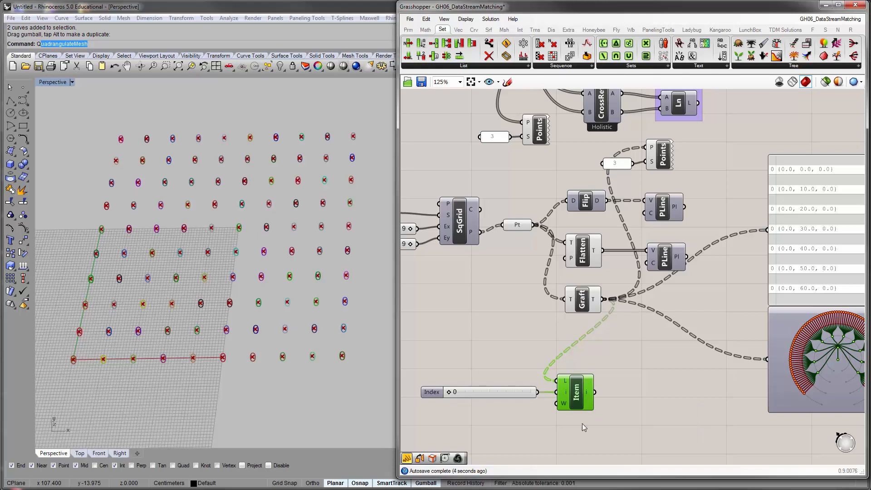
pyautogui.moveTo(586, 432); pyautogui.dragTo(522, 381)
pyautogui.moveTo(567, 397); pyautogui.dragTo(626, 390)
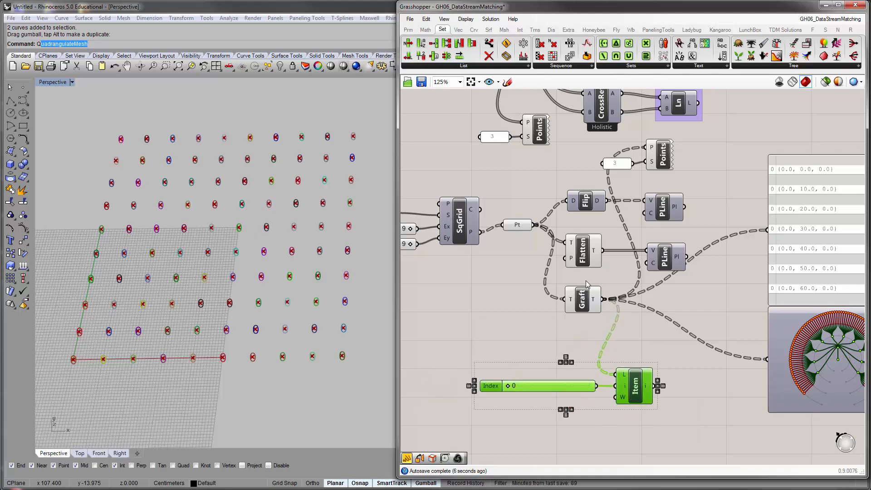
# Wire the Flatten Tree output into the L input of List Item and the P input of the lower Point List, replacing Graft Tree.
pyautogui.click(584, 254)
pyautogui.click(582, 301)
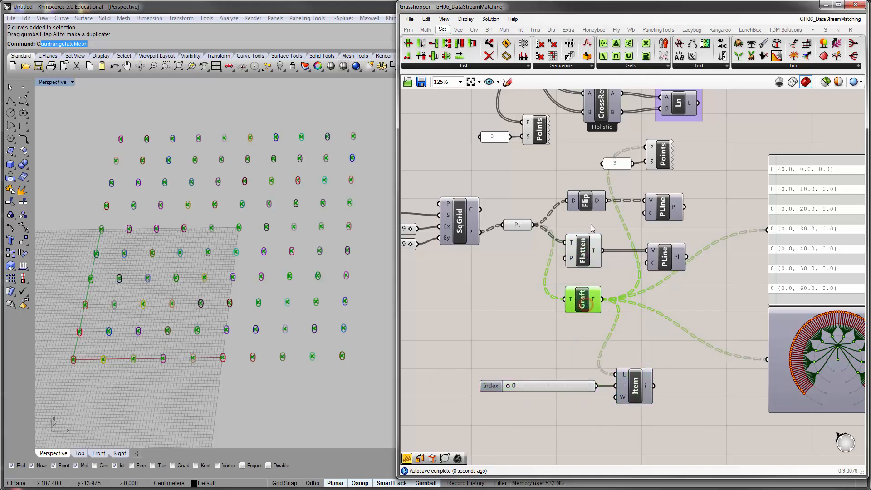
pyautogui.click(591, 204)
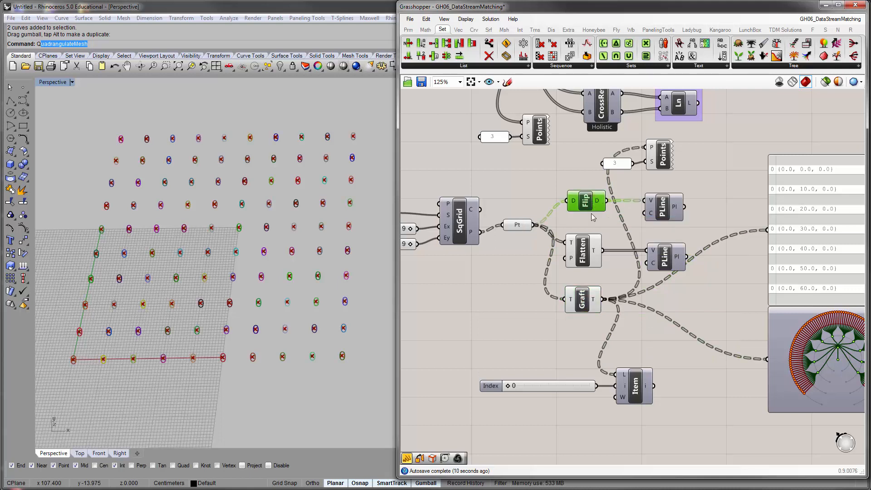
pyautogui.moveTo(601, 250); pyautogui.dragTo(615, 374)
pyautogui.click(585, 251)
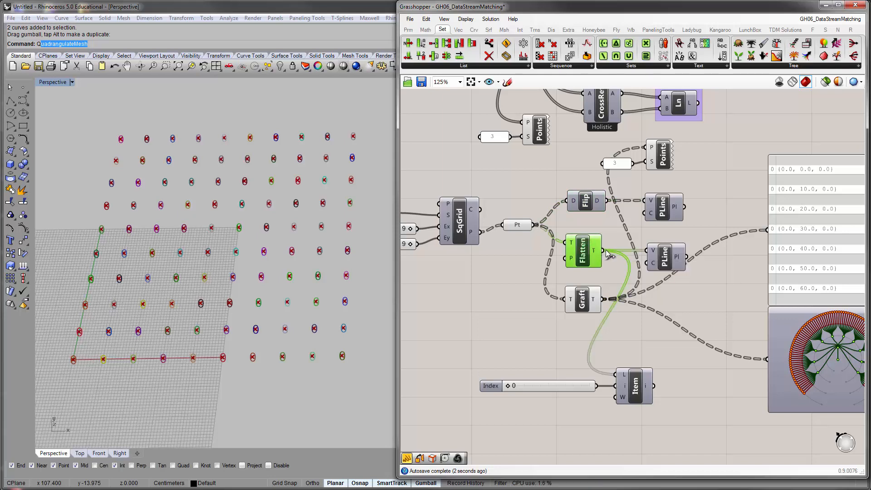
pyautogui.moveTo(604, 250); pyautogui.dragTo(644, 147)
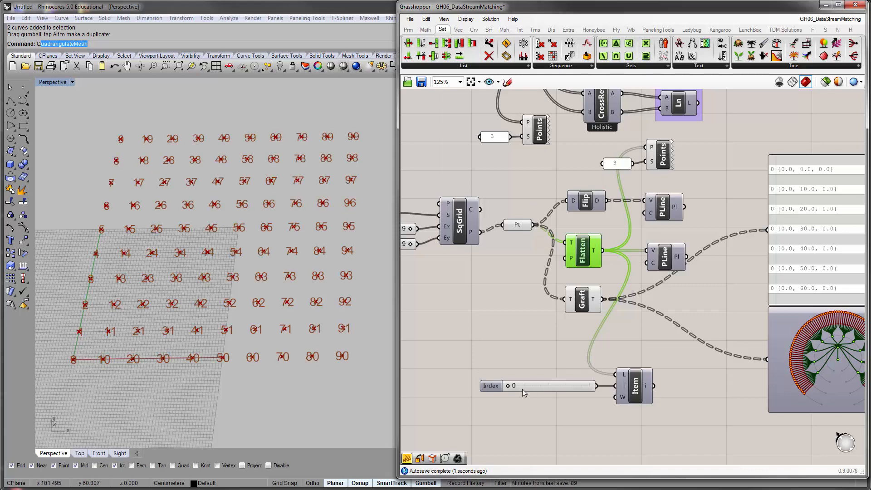
# Set the Index slider of the List Item component to 4.
pyautogui.moveTo(508, 386); pyautogui.dragTo(553, 385)
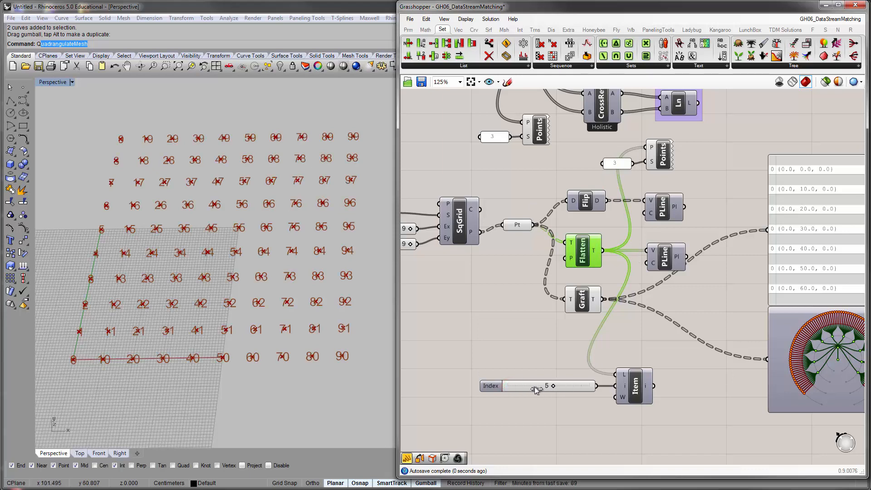
pyautogui.click(632, 385)
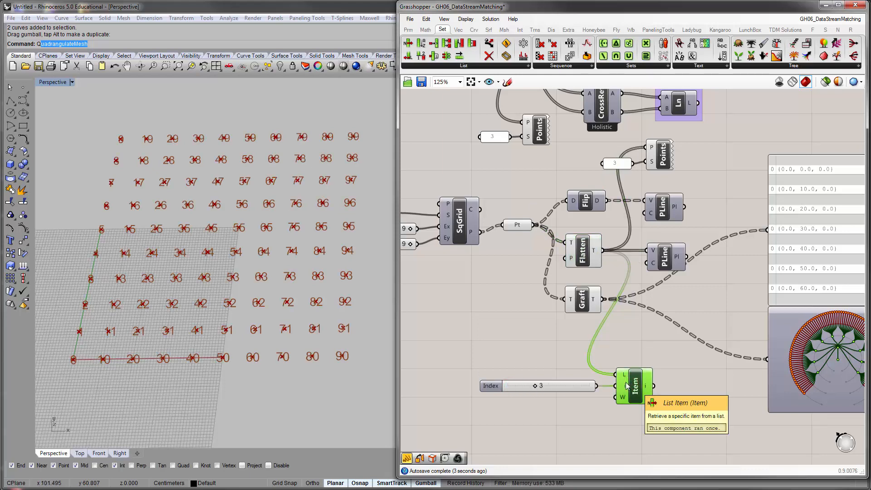
pyautogui.click(553, 351)
pyautogui.click(633, 380)
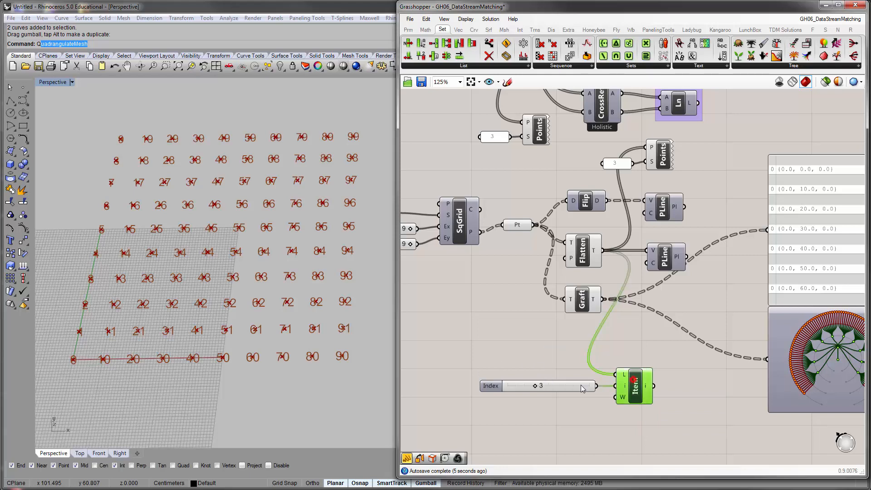
pyautogui.moveTo(534, 386); pyautogui.dragTo(547, 386)
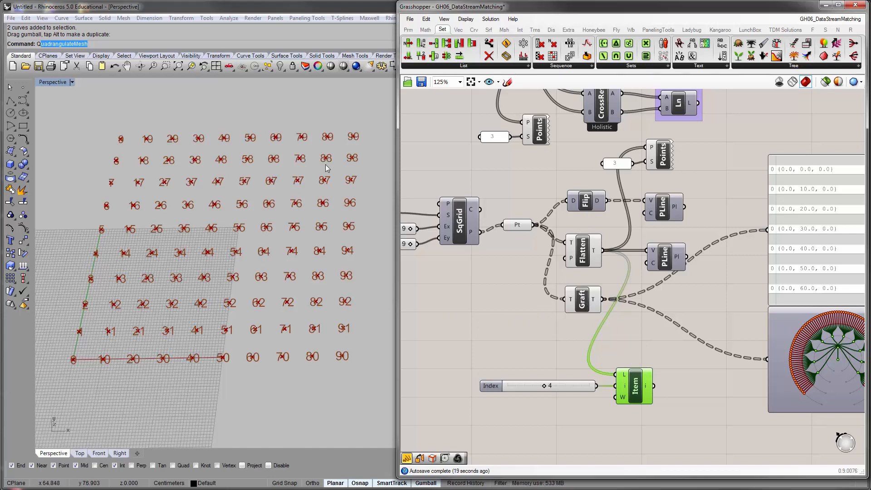
# Move the List Item component and its Index slider together slightly farther below Graft Tree.
pyautogui.moveTo(584, 326); pyautogui.dragTo(556, 145)
pyautogui.click(584, 180)
pyautogui.click(661, 328)
pyautogui.moveTo(661, 328); pyautogui.dragTo(603, 337, button='right')
pyautogui.click(570, 398)
pyautogui.moveTo(627, 420); pyautogui.dragTo(517, 385)
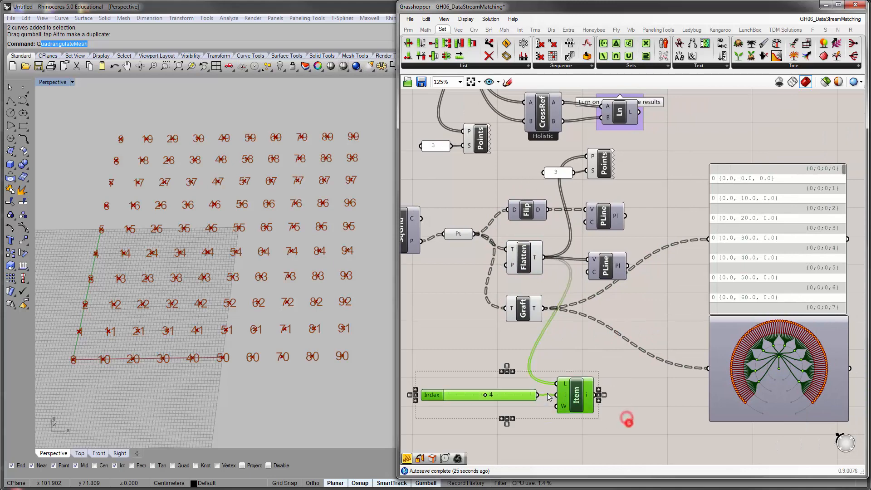
pyautogui.moveTo(570, 389); pyautogui.dragTo(554, 401)
# Move the PolyLine component fed by Flatten Tree up, closer beneath the PolyLine of Flip Matrix.
pyautogui.moveTo(744, 346); pyautogui.dragTo(703, 342, button='right')
pyautogui.scroll(2, 702, 343)
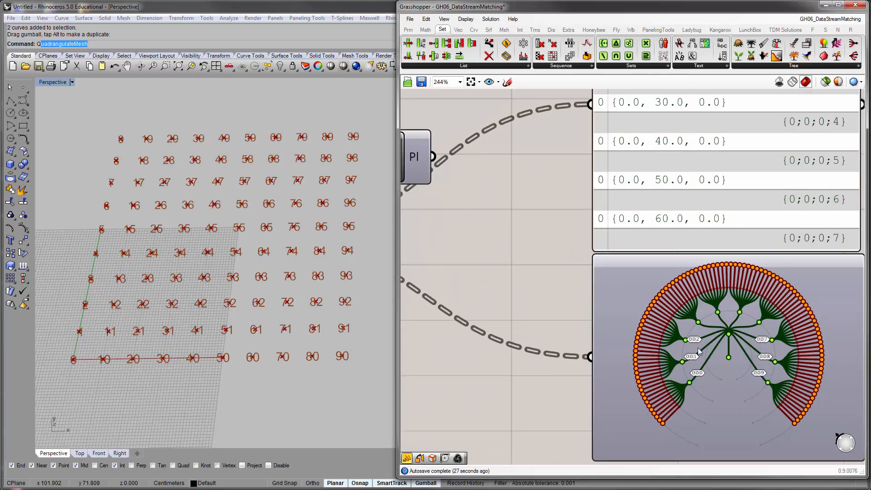
pyautogui.scroll(-3, 702, 342)
pyautogui.scroll(2, 703, 299)
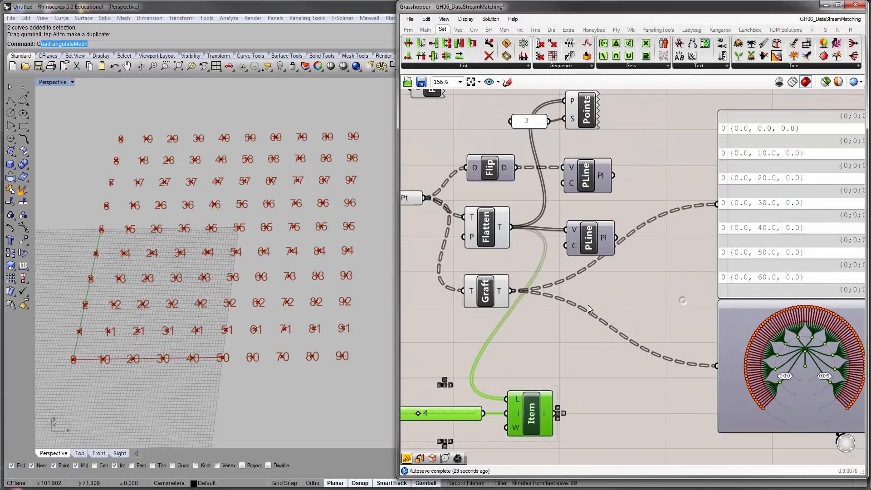
pyautogui.moveTo(589, 249); pyautogui.dragTo(587, 236)
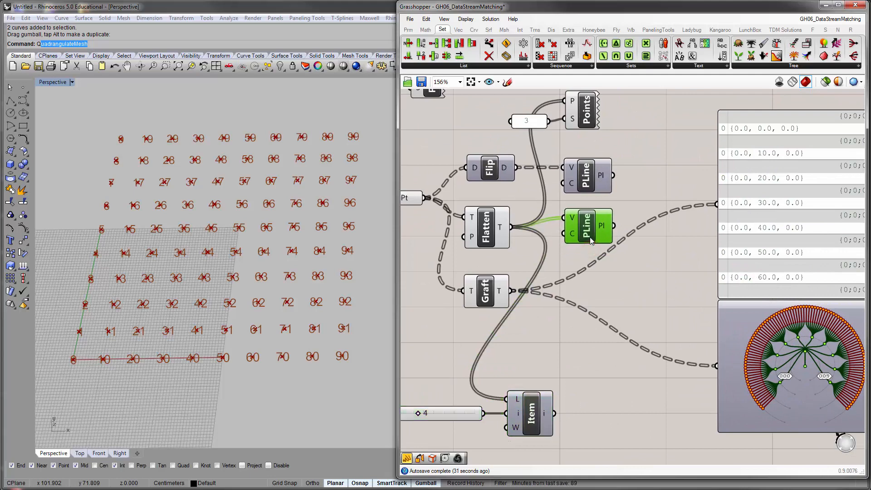
pyautogui.moveTo(562, 288); pyautogui.dragTo(607, 274, button='right')
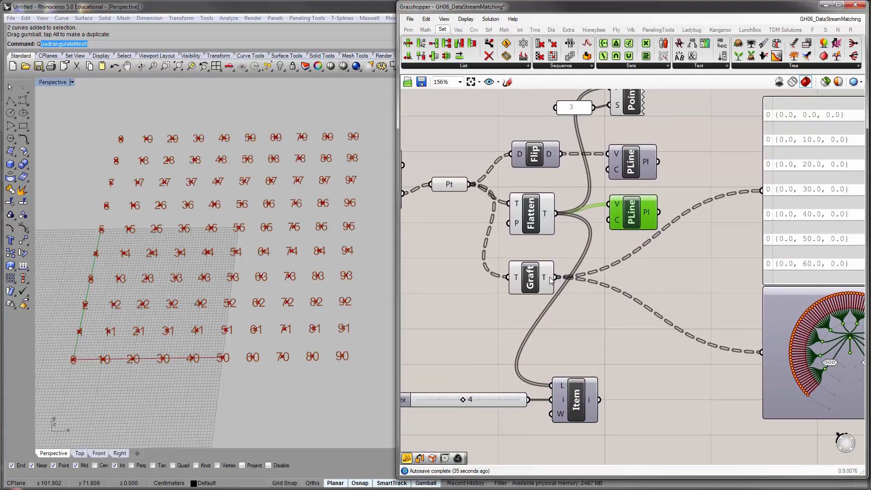
# Duplicate the Flatten Tree's PolyLine component beside Graft Tree and wire the Graft Tree output into the copy's V input.
pyautogui.click(526, 275)
pyautogui.click(532, 220)
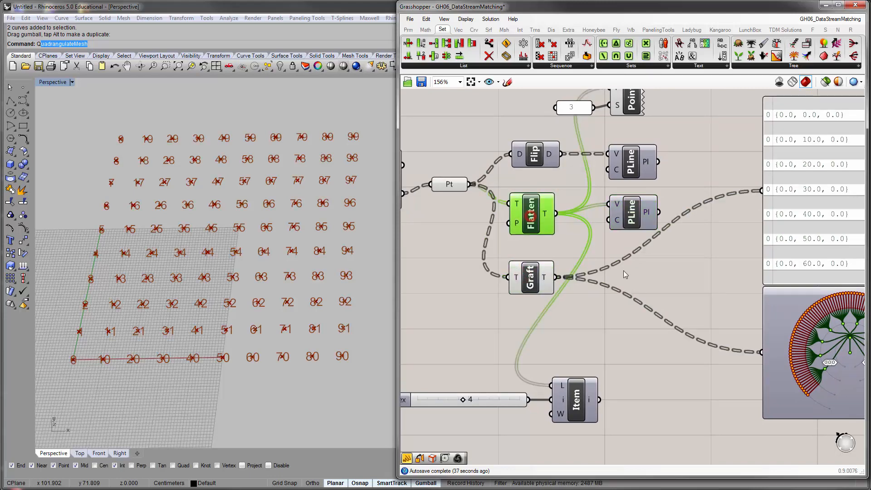
pyautogui.click(652, 279)
pyautogui.click(634, 223)
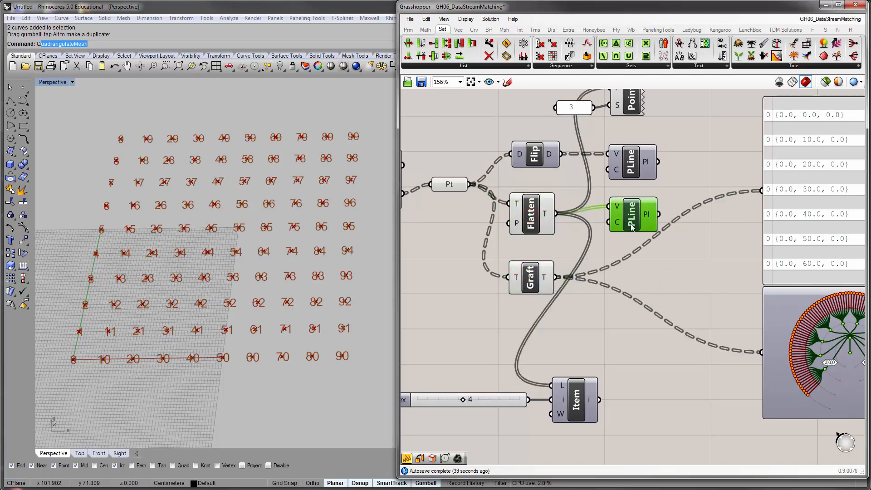
pyautogui.keyDown('alt'); pyautogui.moveTo(629, 212); pyautogui.dragTo(639, 289); pyautogui.keyUp('alt')
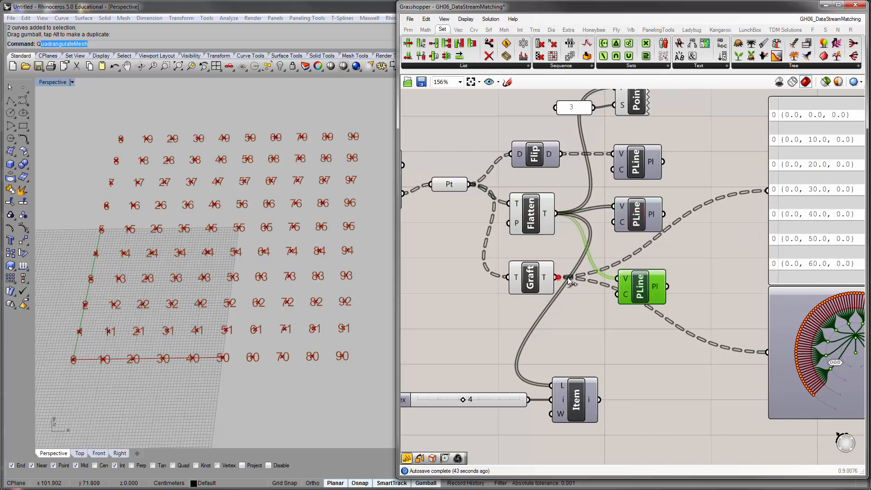
pyautogui.moveTo(567, 277); pyautogui.dragTo(618, 279)
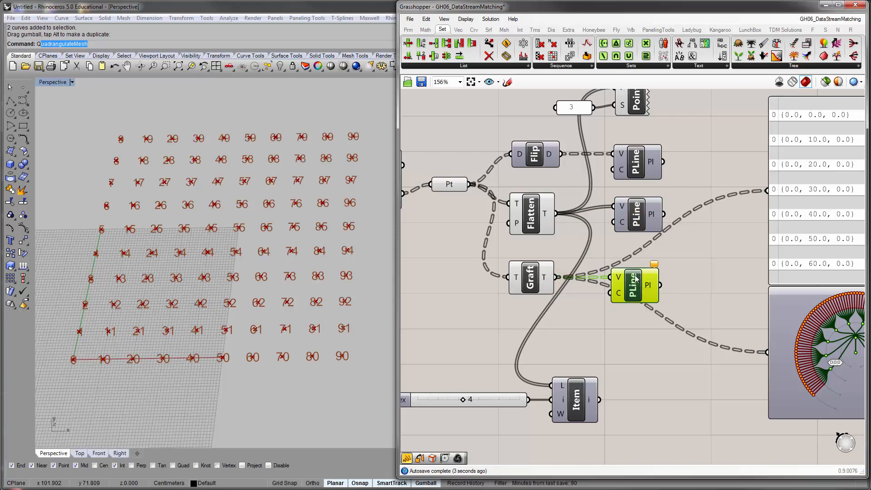
pyautogui.moveTo(652, 265)
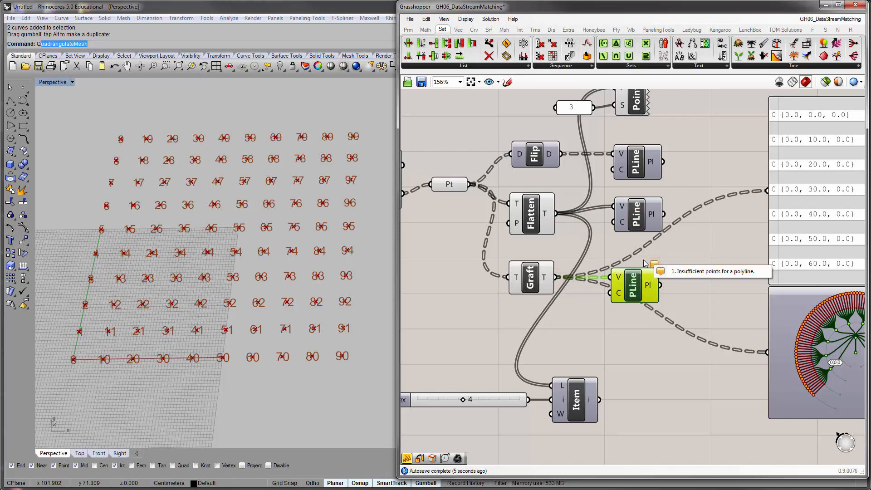
pyautogui.click(630, 255)
# Wire the Graft Tree output into the P input of the lower Point List and read the warning on the grafted PolyLine.
pyautogui.moveTo(585, 253); pyautogui.dragTo(591, 286, button='right')
pyautogui.moveTo(563, 310); pyautogui.dragTo(620, 121)
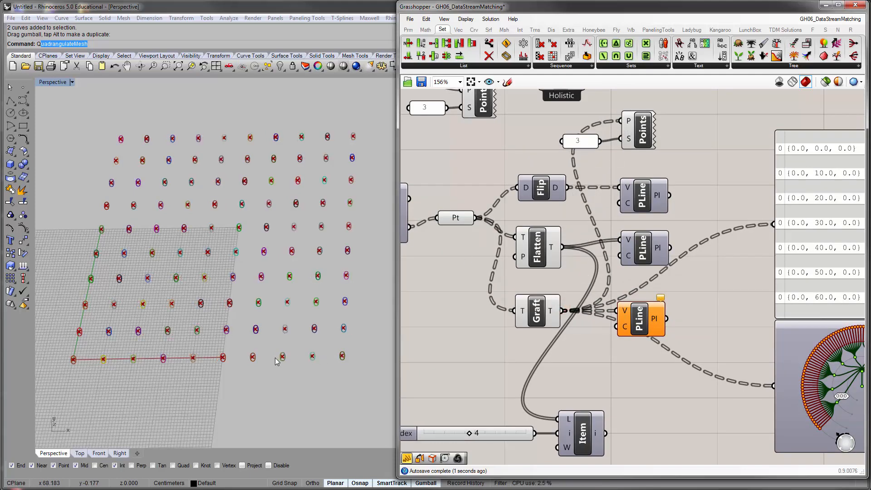
pyautogui.click(636, 319)
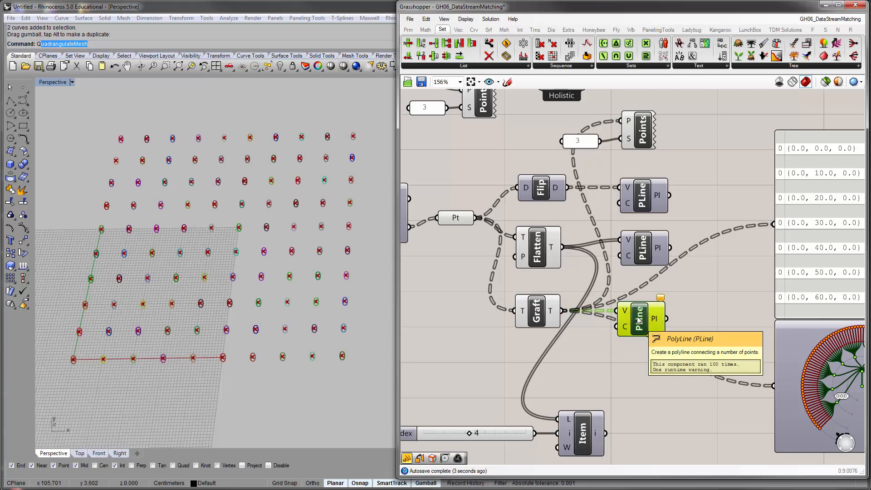
pyautogui.moveTo(661, 298)
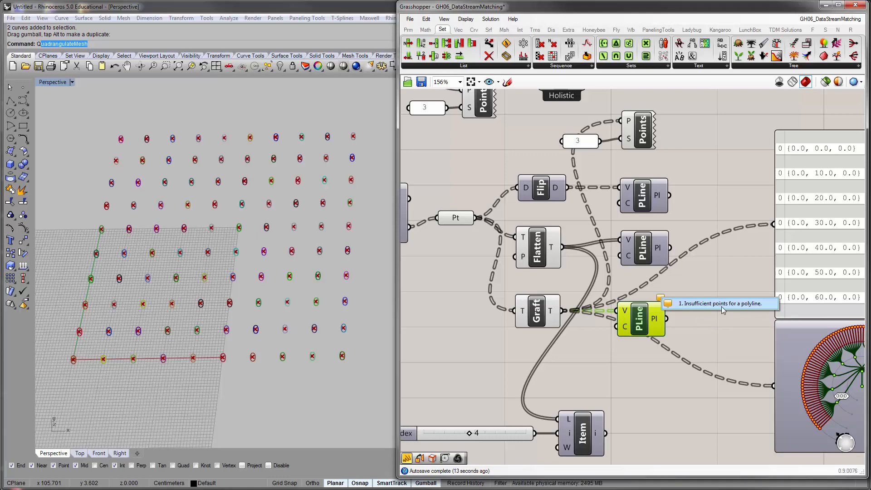
pyautogui.click(701, 287)
# Disconnect the Flatten Tree wire from the L input of the List Item component.
pyautogui.moveTo(648, 408); pyautogui.dragTo(655, 382, button='right')
pyautogui.moveTo(635, 431); pyautogui.dragTo(492, 385)
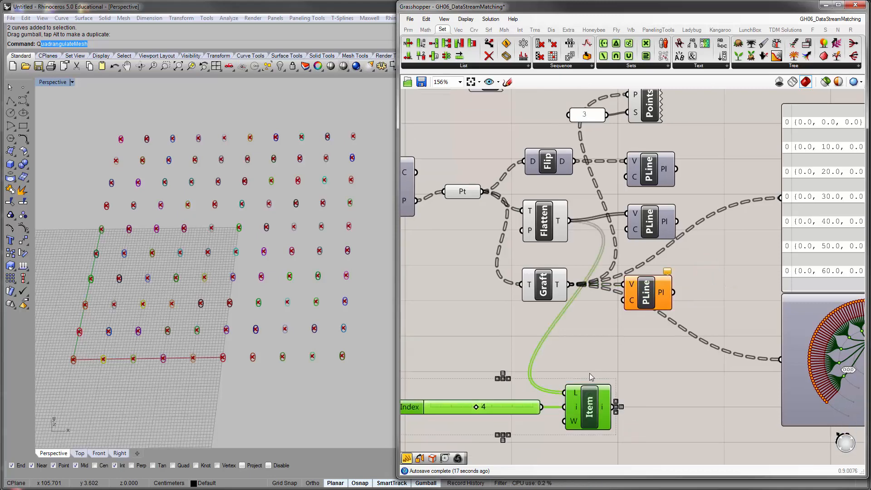
pyautogui.moveTo(589, 372); pyautogui.dragTo(619, 341, button='right')
pyautogui.rightClick(605, 362)
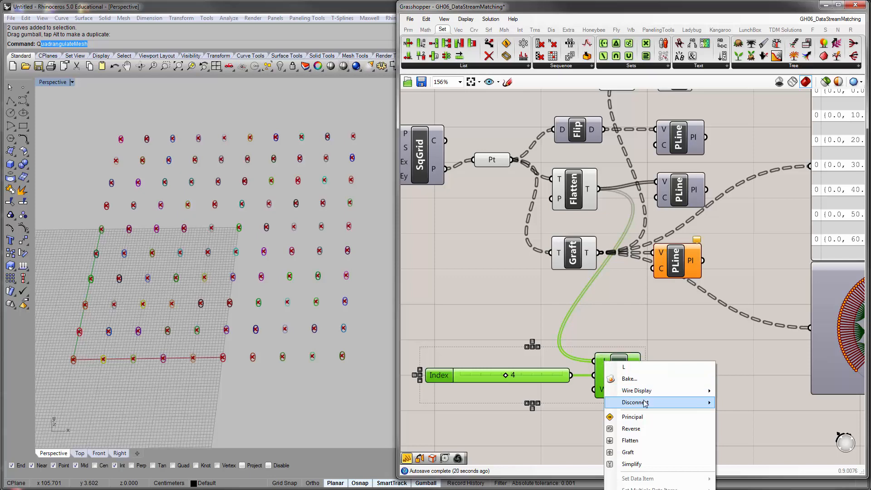
pyautogui.moveTo(645, 403)
pyautogui.click(725, 401)
# Duplicate Graft Tree beyond the PolyLine components and wire the Flatten Tree output into the copy's T input.
pyautogui.moveTo(686, 335); pyautogui.dragTo(676, 398, button='right')
pyautogui.moveTo(670, 327); pyautogui.dragTo(649, 377, button='right')
pyautogui.moveTo(640, 317); pyautogui.dragTo(558, 292, button='right')
pyautogui.scroll(-1, 598, 287)
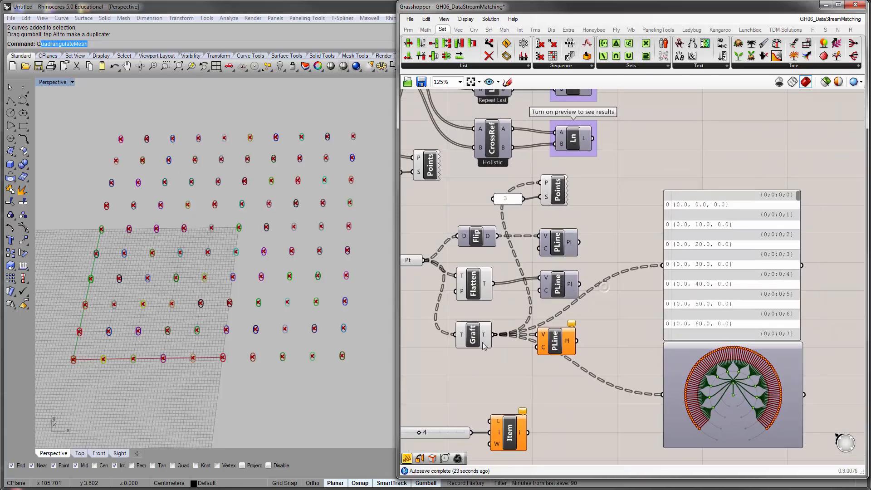
pyautogui.click(481, 340)
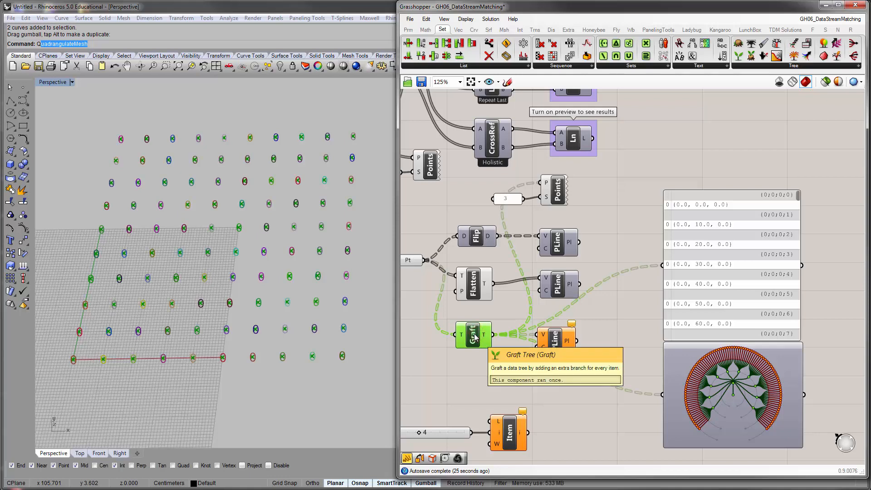
pyautogui.keyDown('alt'); pyautogui.moveTo(475, 336); pyautogui.dragTo(617, 314); pyautogui.keyUp('alt')
pyautogui.moveTo(579, 297); pyautogui.dragTo(611, 280, button='right')
pyautogui.click(507, 275)
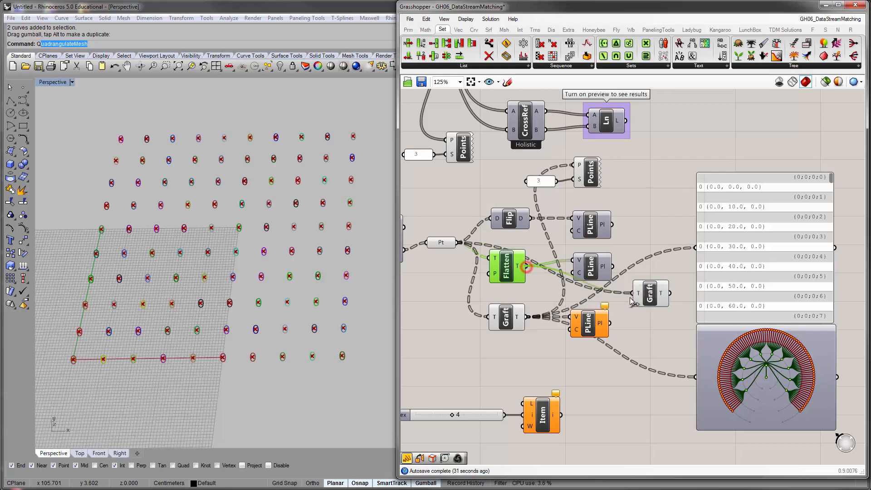
pyautogui.moveTo(526, 267); pyautogui.dragTo(649, 292)
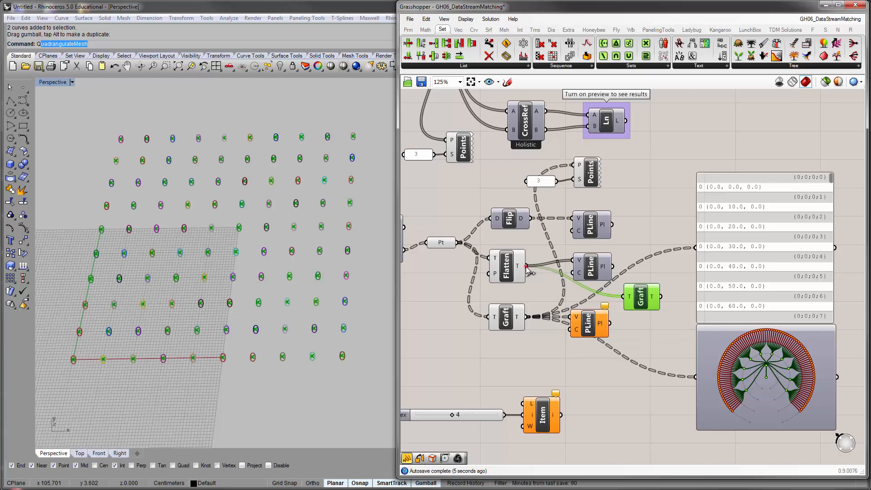
# Wire the Flatten Tree output into the data panel and the tree viewer, replacing their Graft Tree connections.
pyautogui.moveTo(527, 266); pyautogui.dragTo(695, 247)
pyautogui.moveTo(831, 178); pyautogui.dragTo(818, 155)
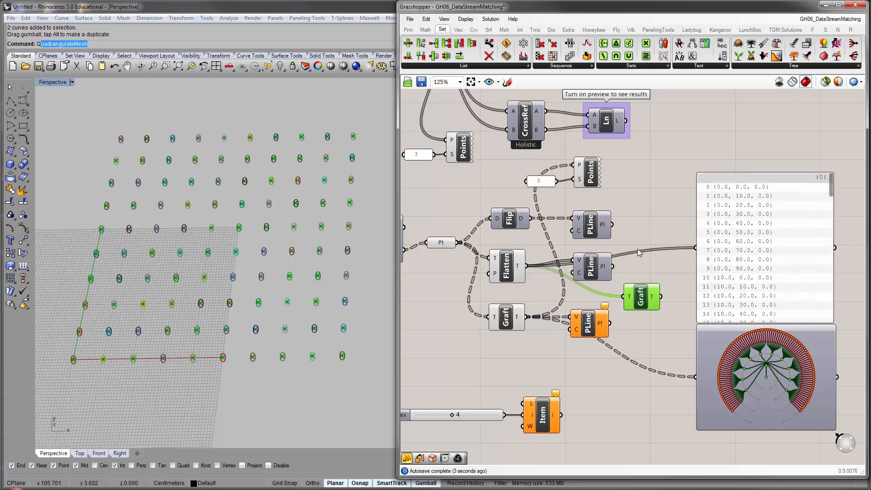
pyautogui.moveTo(526, 266); pyautogui.dragTo(792, 365)
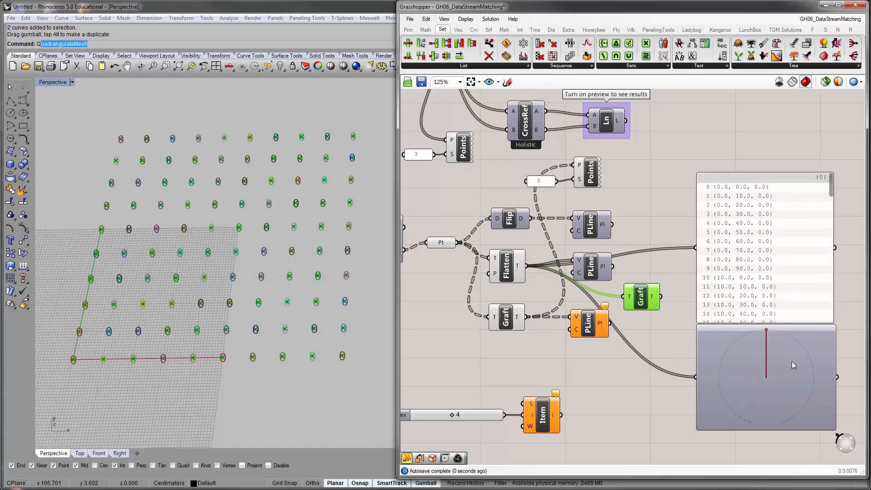
# Move the data panel and the tree viewer together farther away from the copied Graft Tree component.
pyautogui.moveTo(763, 341); pyautogui.dragTo(686, 341, button='right')
pyautogui.moveTo(808, 340); pyautogui.dragTo(669, 265)
pyautogui.moveTo(649, 286); pyautogui.dragTo(699, 283)
# Wire the copied Graft Tree's output into the data panel and the tree viewer, and inspect the resulting branch structure.
pyautogui.moveTo(562, 301); pyautogui.dragTo(668, 244)
pyautogui.click(612, 291)
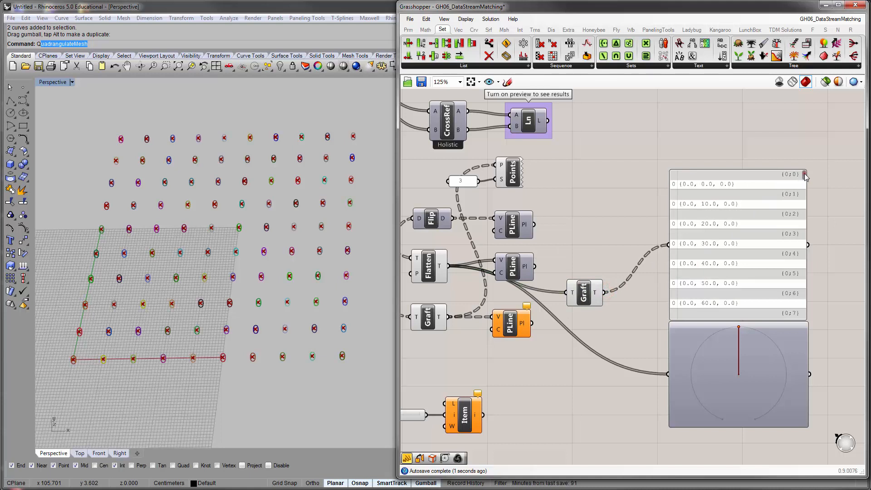
pyautogui.moveTo(805, 176)
pyautogui.mouseDown()
pyautogui.moveTo(806, 316)
pyautogui.moveTo(809, 159)
pyautogui.mouseUp()
pyautogui.moveTo(607, 293); pyautogui.dragTo(668, 374)
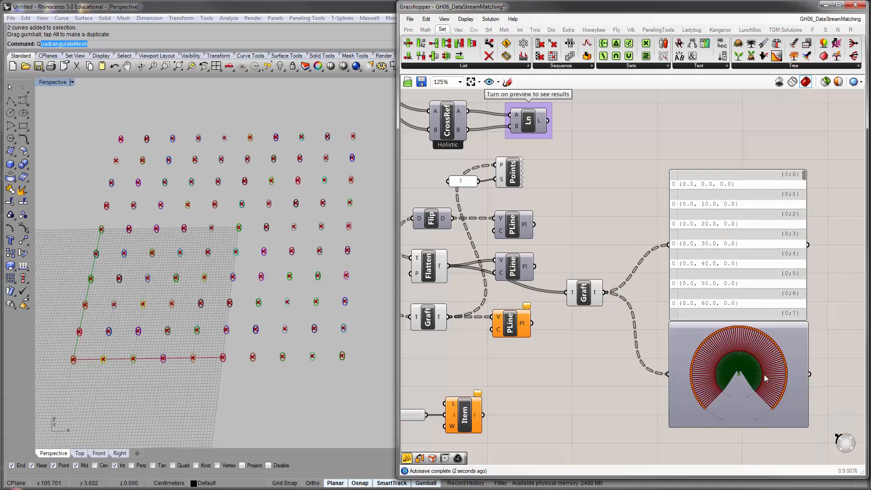
pyautogui.scroll(8, 766, 377)
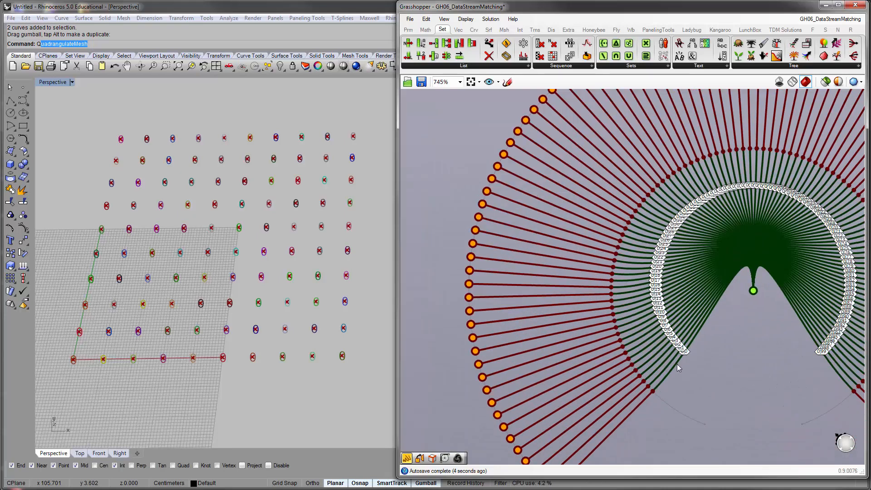
pyautogui.scroll(-10, 632, 376)
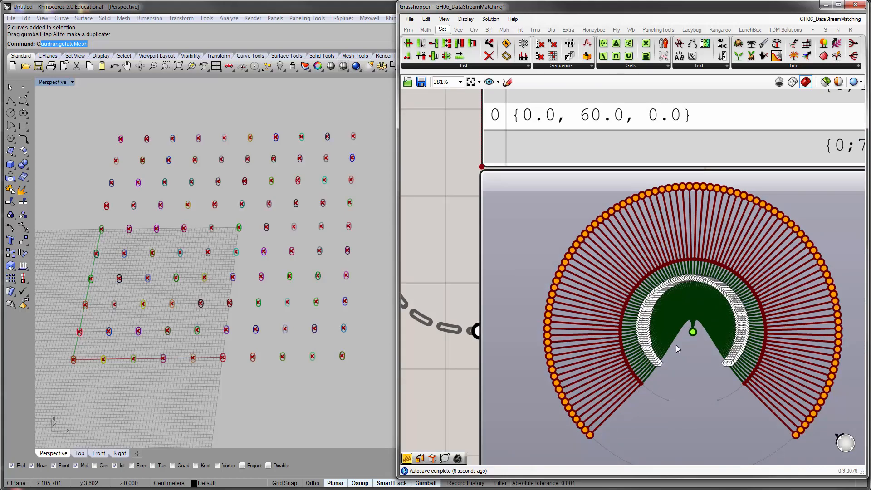
# Move the data panel and tree viewer together up and farther out, then shift the copied Graft Tree slightly.
pyautogui.moveTo(756, 329); pyautogui.dragTo(676, 257)
pyautogui.moveTo(671, 293); pyautogui.dragTo(720, 207)
pyautogui.moveTo(570, 289); pyautogui.dragTo(578, 277)
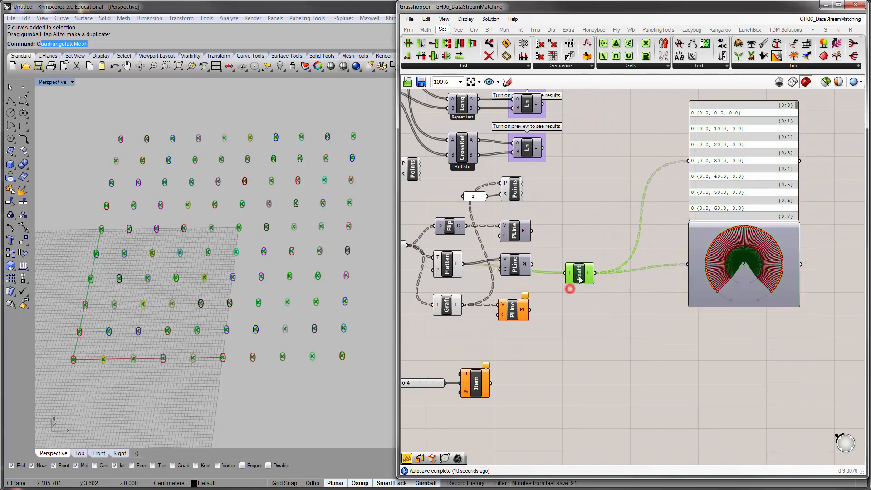
# Duplicate the data panel and the tree viewer together below the originals, keeping their input wires.
pyautogui.moveTo(813, 238); pyautogui.dragTo(769, 426)
pyautogui.moveTo(631, 377); pyautogui.dragTo(666, 306, button='right')
pyautogui.click(671, 306)
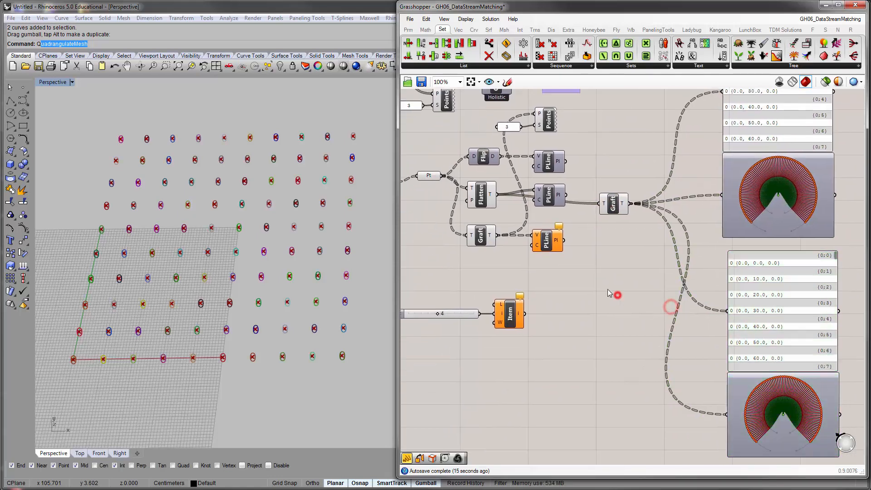
# Rewire the duplicated data panel and tree viewer to the output of the original Graft Tree fed directly by the points.
pyautogui.moveTo(613, 294); pyautogui.dragTo(593, 309, button='right')
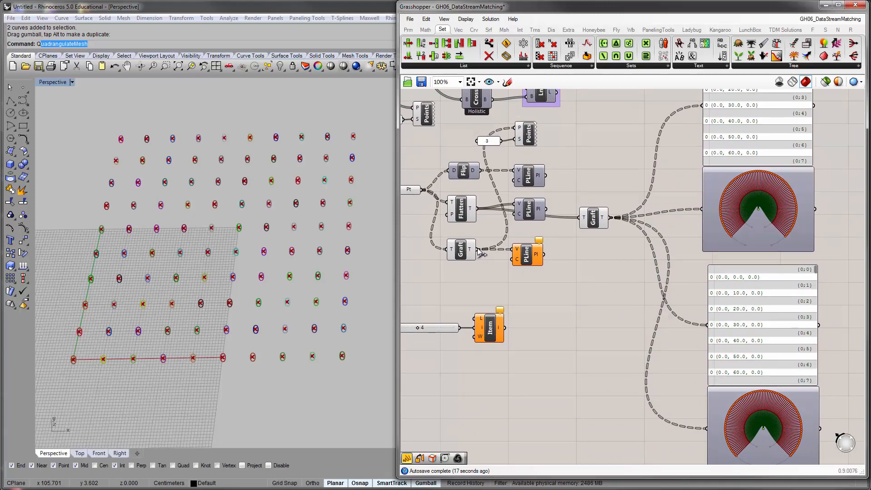
pyautogui.moveTo(477, 249); pyautogui.dragTo(708, 325)
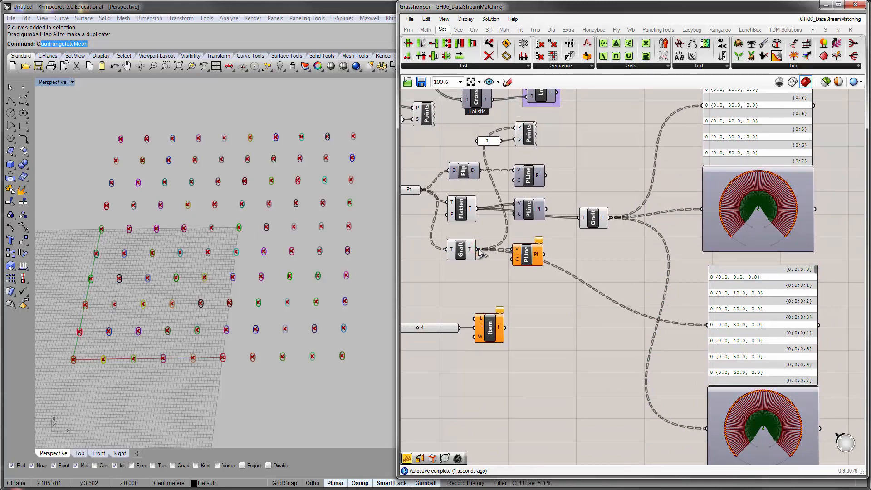
pyautogui.moveTo(569, 348); pyautogui.dragTo(707, 429)
# Move the duplicated data panel and tree viewer together up beside the first pair for comparison.
pyautogui.moveTo(696, 392); pyautogui.dragTo(571, 394, button='right')
pyautogui.scroll(-1, 644, 383)
pyautogui.moveTo(653, 378); pyautogui.dragTo(669, 372, button='right')
pyautogui.moveTo(752, 406); pyautogui.dragTo(650, 351)
pyautogui.moveTo(649, 352); pyautogui.dragTo(727, 224)
pyautogui.scroll(3, 770, 160)
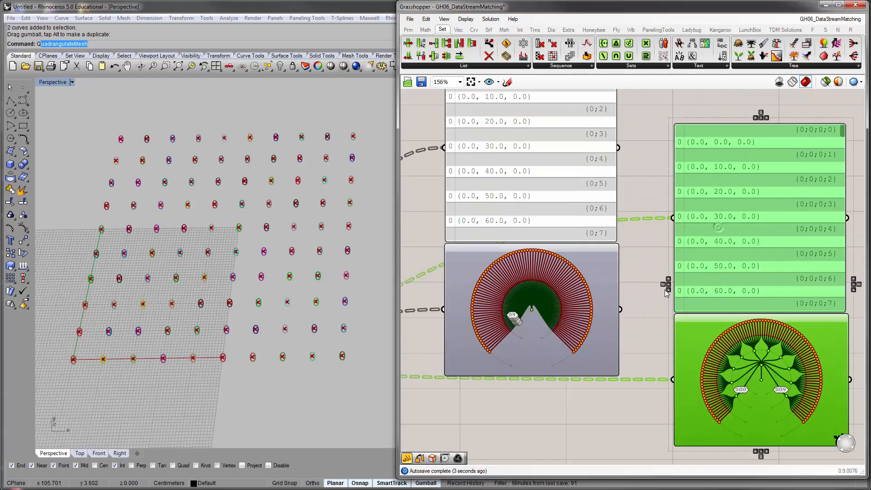
pyautogui.moveTo(661, 287); pyautogui.dragTo(630, 305, button='right')
pyautogui.scroll(-2, 647, 295)
pyautogui.click(647, 295)
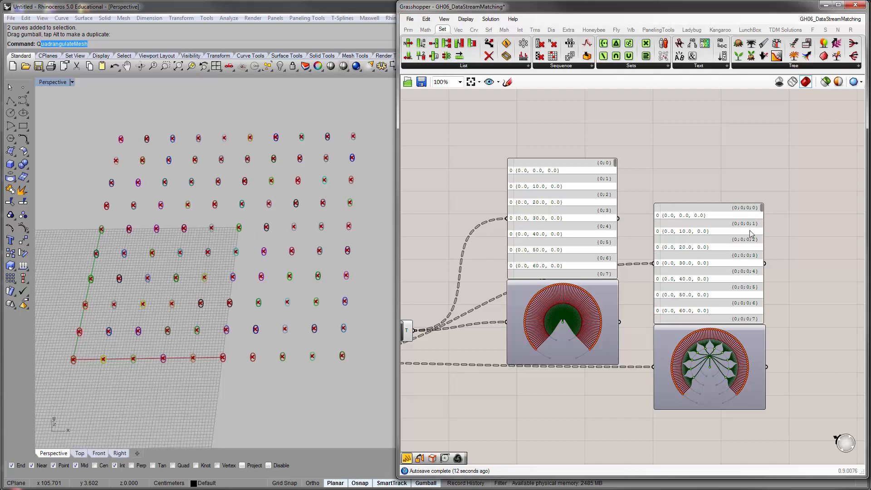
# Examine how the directly grafted points branch in the duplicated tree viewer.
pyautogui.moveTo(728, 302); pyautogui.dragTo(719, 268, button='right')
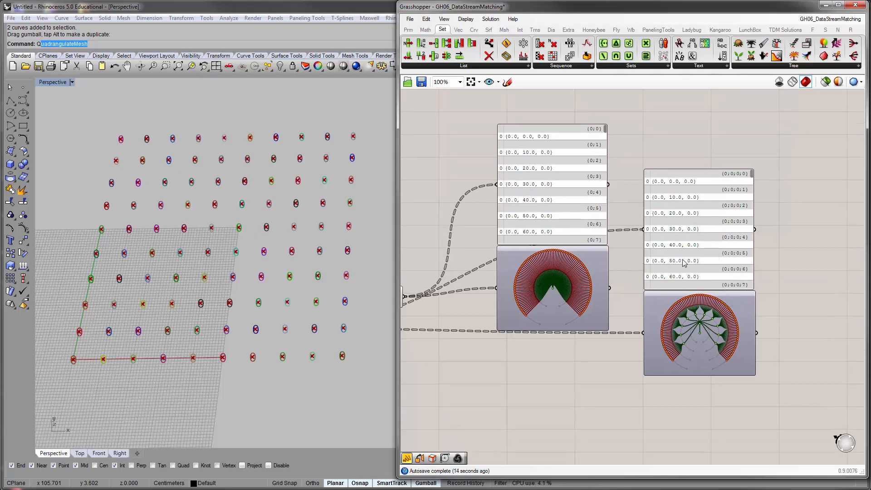
pyautogui.scroll(4, 692, 289)
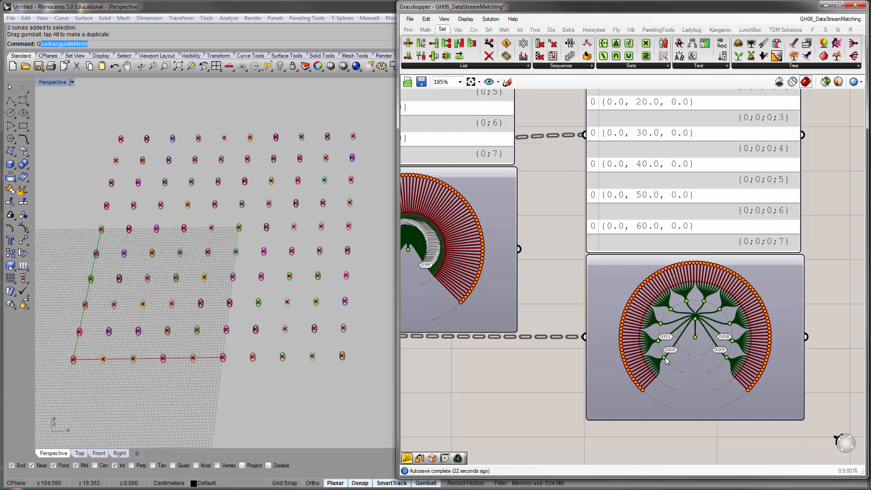
pyautogui.scroll(3, 665, 361)
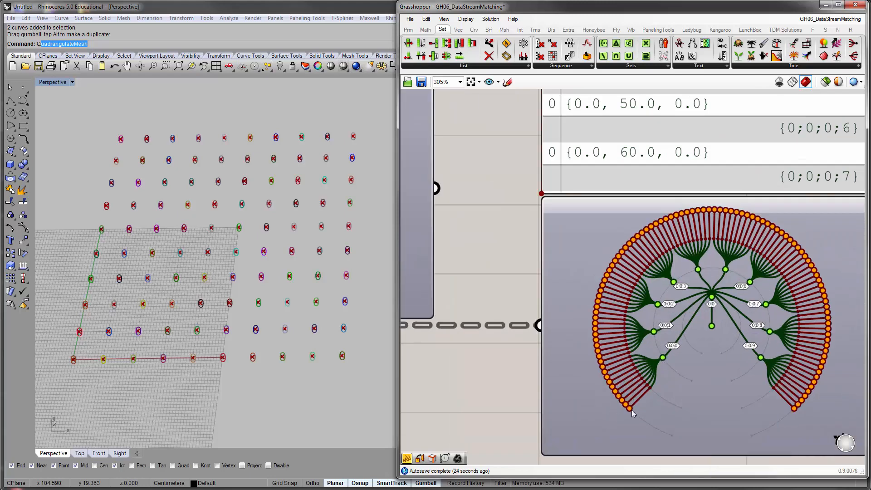
pyautogui.scroll(1, 646, 386)
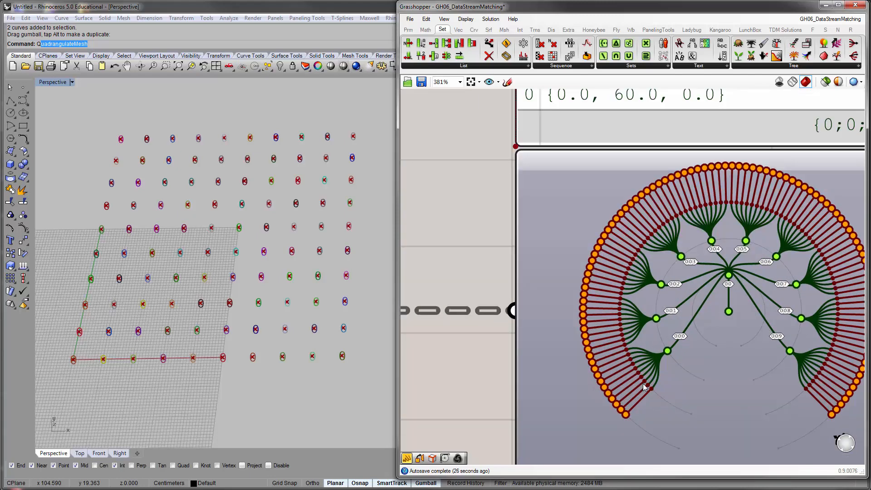
pyautogui.scroll(-2, 646, 386)
pyautogui.moveTo(682, 262); pyautogui.dragTo(672, 308, button='right')
pyautogui.scroll(-3, 716, 189)
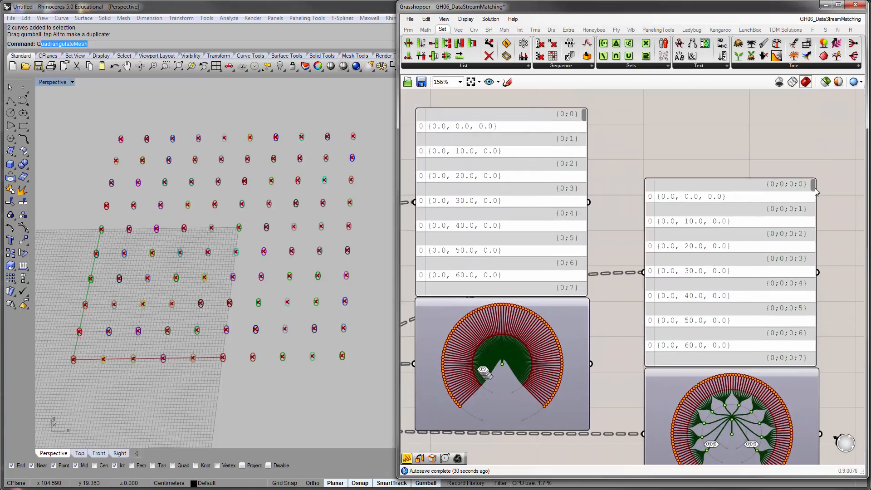
# Compare the last paths in both data panels, and inspect the tree viewer of the flattened-then-grafted points.
pyautogui.moveTo(813, 185); pyautogui.dragTo(811, 366)
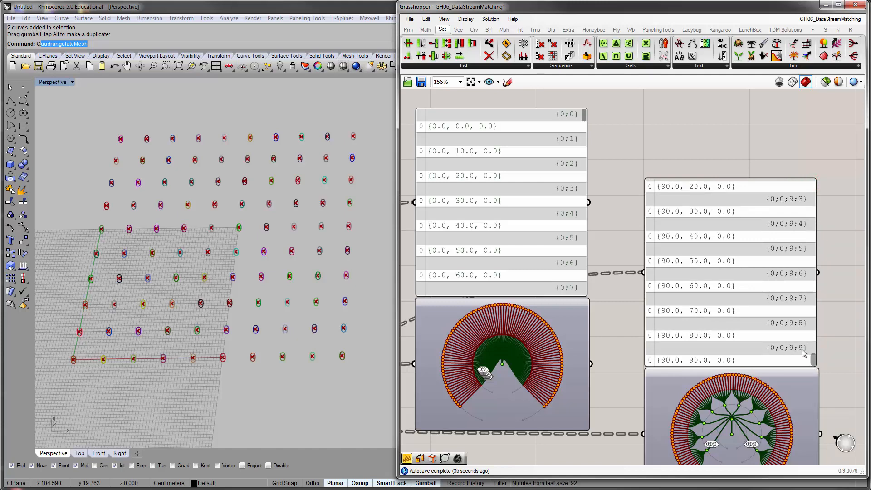
pyautogui.moveTo(580, 247); pyautogui.dragTo(666, 275, button='right')
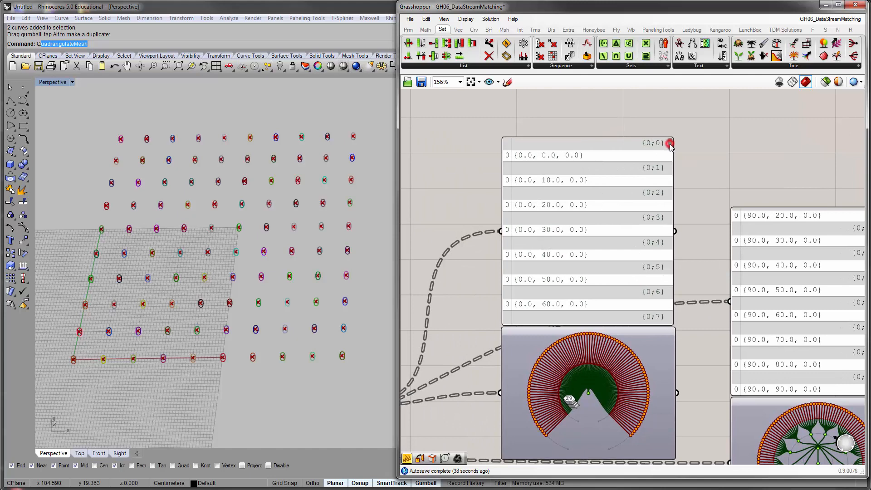
pyautogui.moveTo(670, 145); pyautogui.dragTo(673, 334)
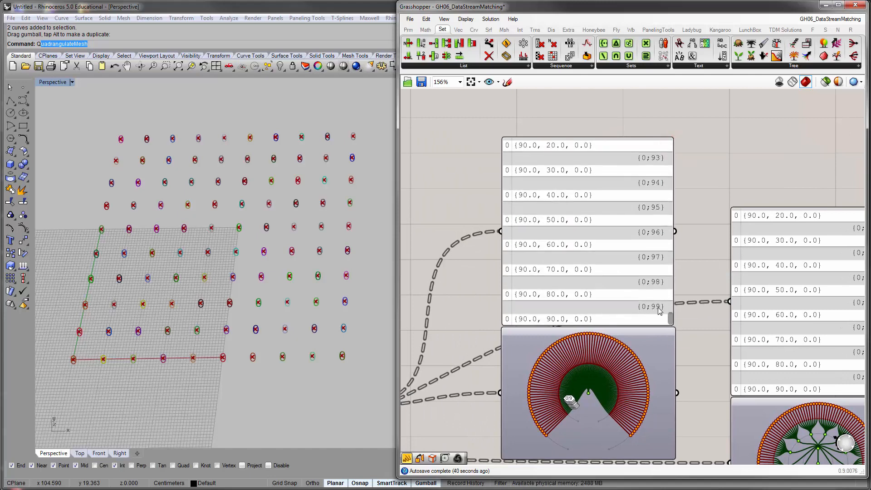
pyautogui.scroll(10, 553, 305)
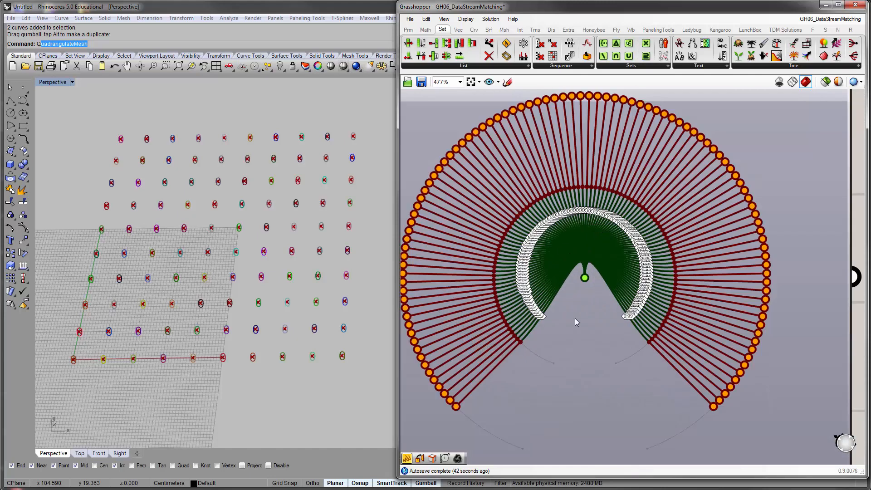
pyautogui.scroll(-8, 617, 310)
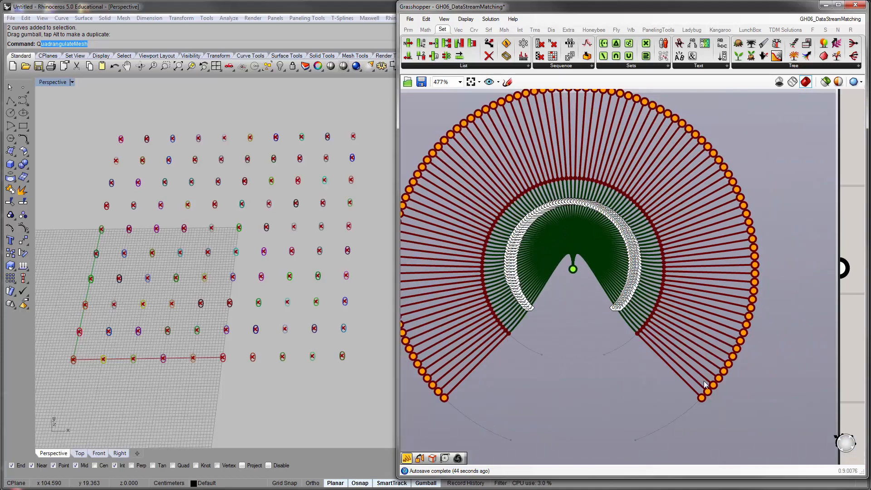
pyautogui.scroll(-4, 761, 286)
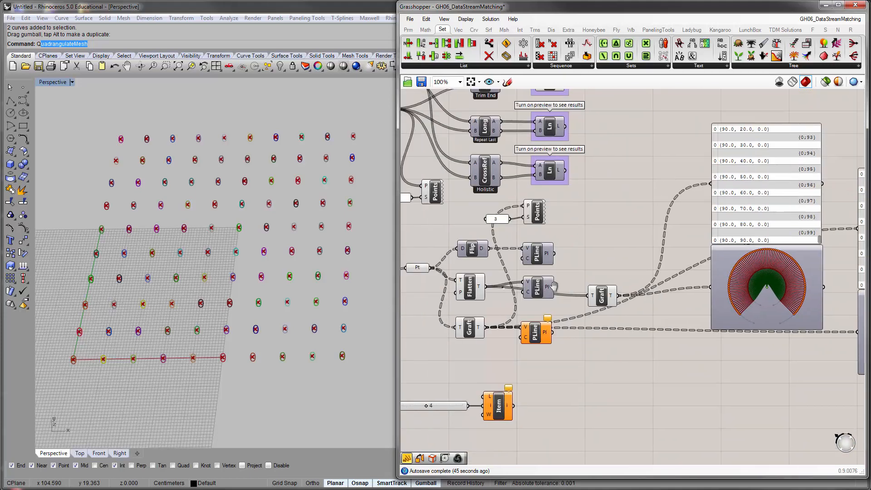
# Shift the data panel and tree viewer of the directly grafted points slightly downward together.
pyautogui.moveTo(617, 306); pyautogui.dragTo(553, 306, button='right')
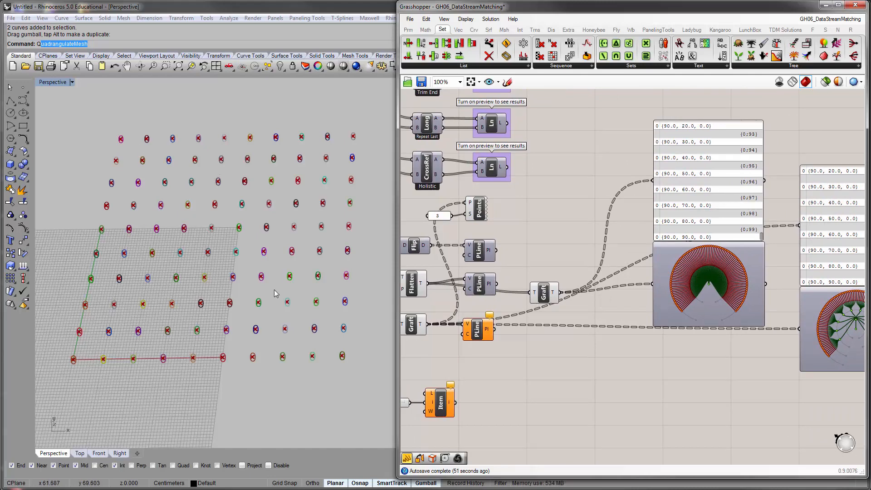
pyautogui.moveTo(735, 280); pyautogui.dragTo(579, 269, button='right')
pyautogui.scroll(1, 690, 274)
pyautogui.moveTo(800, 302); pyautogui.dragTo(730, 236)
pyautogui.moveTo(731, 239); pyautogui.dragTo(736, 264)
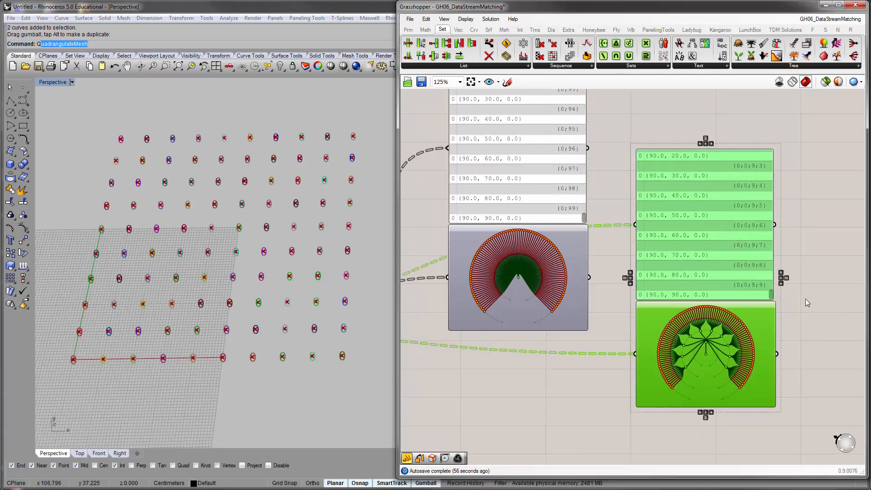
pyautogui.click(803, 298)
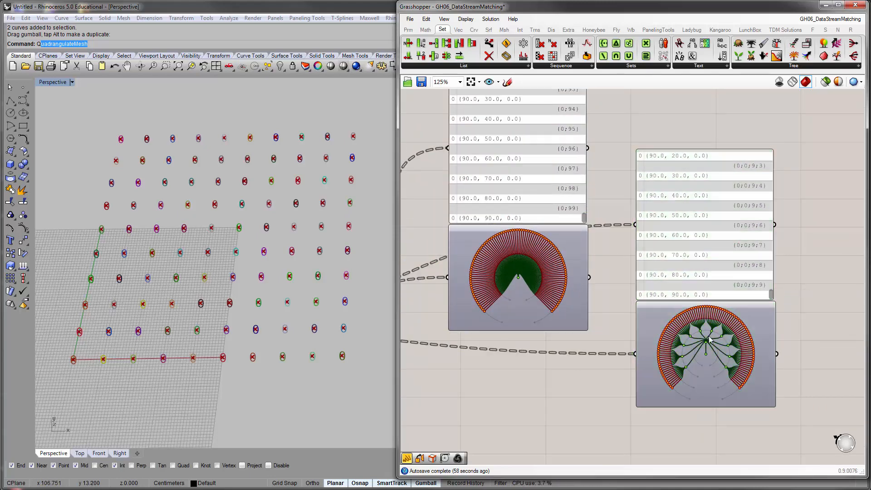
# Examine the last branch's paths in the directly grafted data panel against the branch labels in its tree viewer.
pyautogui.scroll(3, 751, 292)
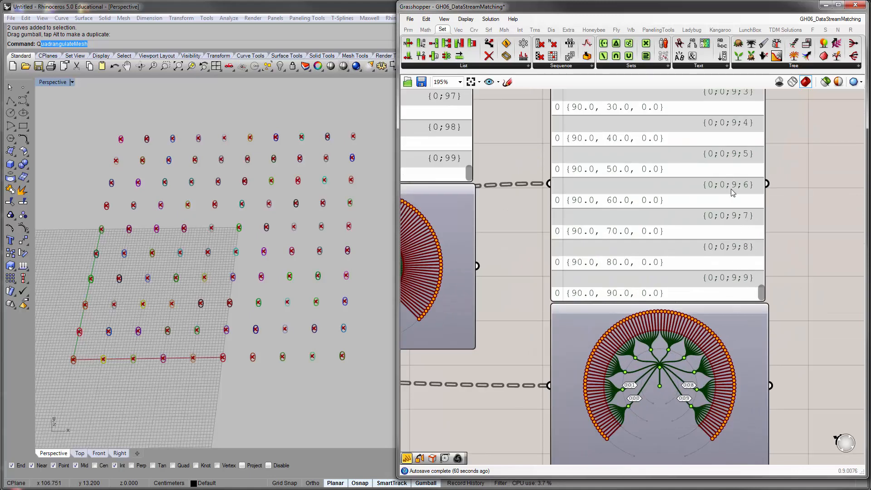
pyautogui.scroll(-1, 743, 307)
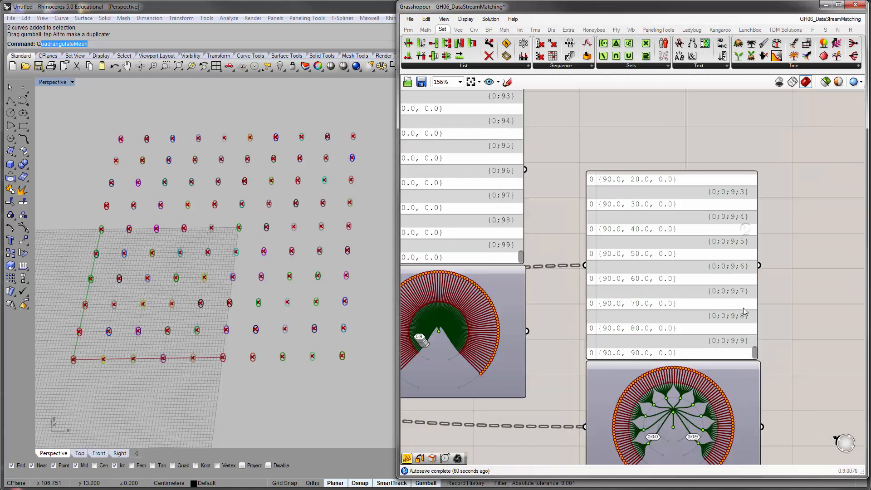
pyautogui.click(752, 346)
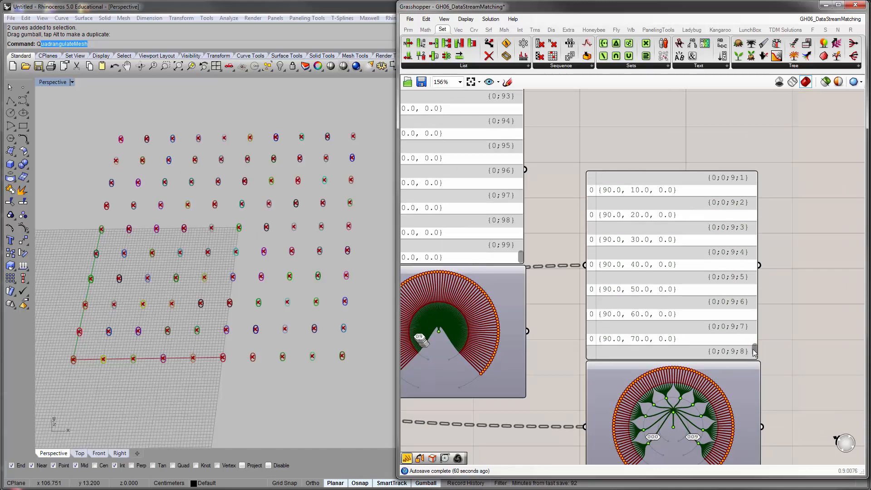
pyautogui.moveTo(753, 352); pyautogui.dragTo(754, 347)
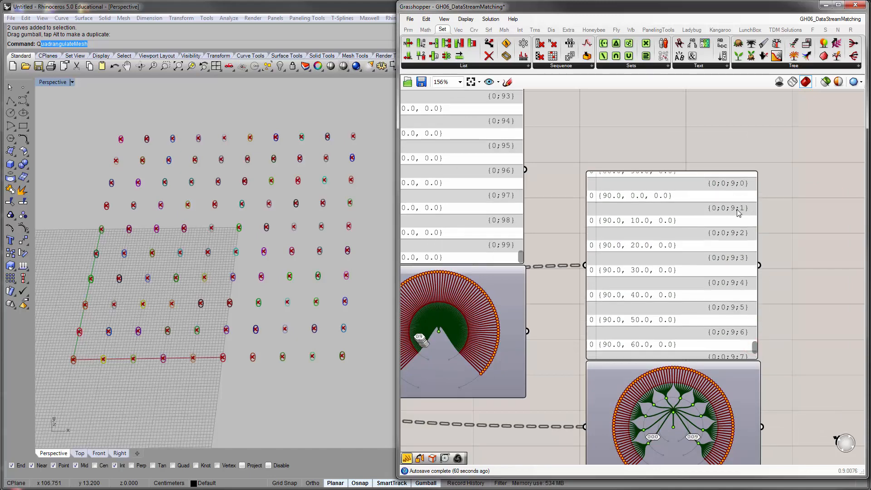
pyautogui.moveTo(754, 347); pyautogui.dragTo(755, 358)
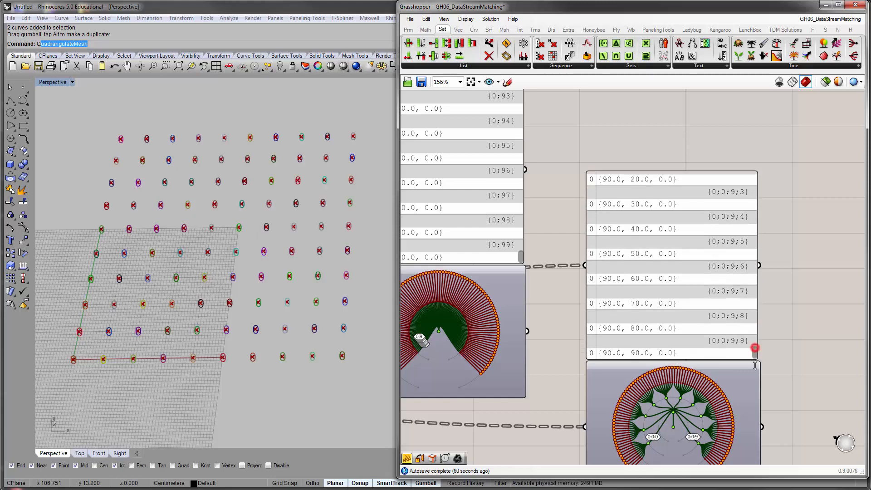
pyautogui.scroll(5, 714, 388)
pyautogui.scroll(1, 686, 322)
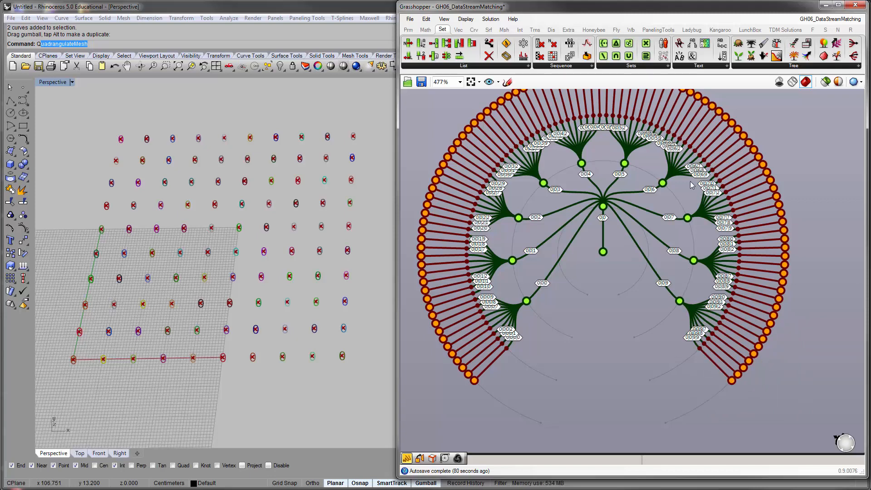
# Inspect the flattened-then-grafted tree viewer and trace its wires back to the Flatten and Graft components.
pyautogui.moveTo(658, 315); pyautogui.dragTo(740, 373, button='right')
pyautogui.scroll(-5, 683, 359)
pyautogui.moveTo(589, 327); pyautogui.dragTo(579, 290, button='right')
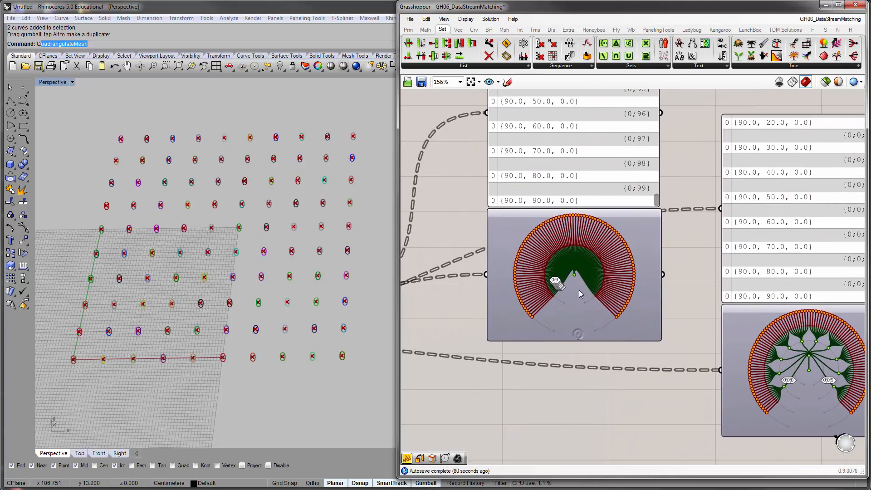
pyautogui.scroll(3, 579, 289)
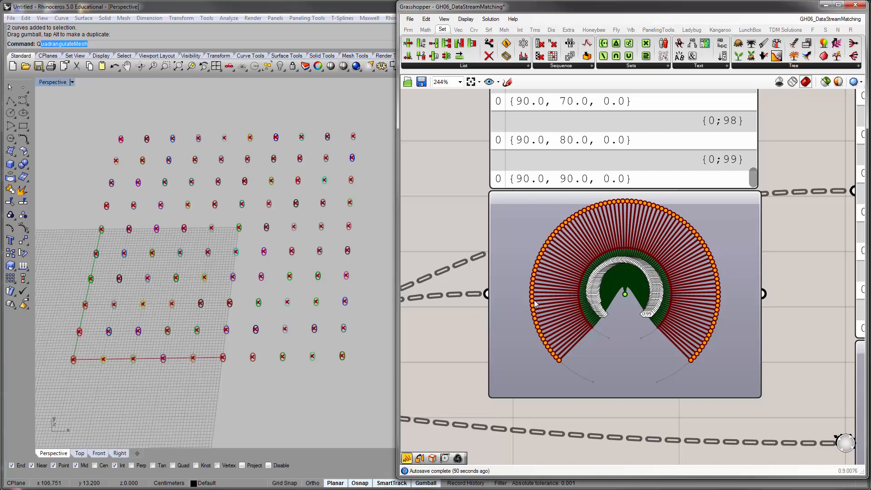
pyautogui.moveTo(535, 304); pyautogui.dragTo(629, 290, button='right')
pyautogui.scroll(-3, 629, 333)
pyautogui.scroll(-3, 646, 268)
pyautogui.moveTo(554, 285)
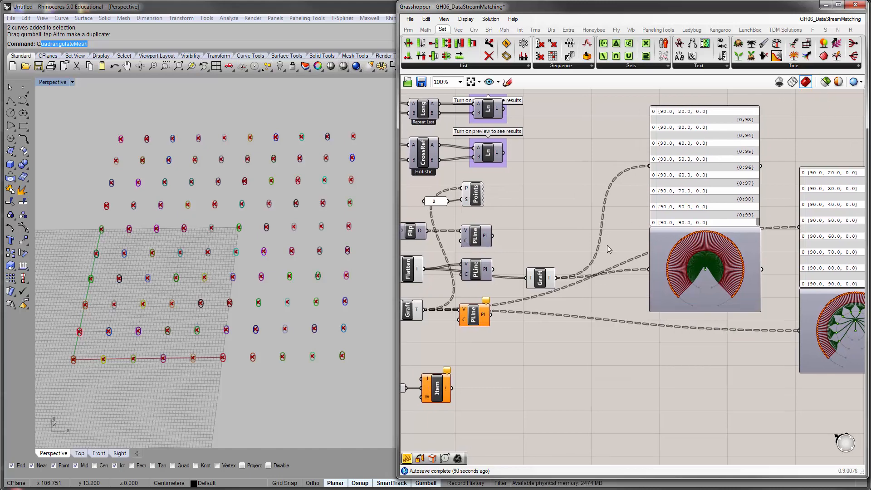
pyautogui.moveTo(618, 368); pyautogui.dragTo(678, 387, button='right')
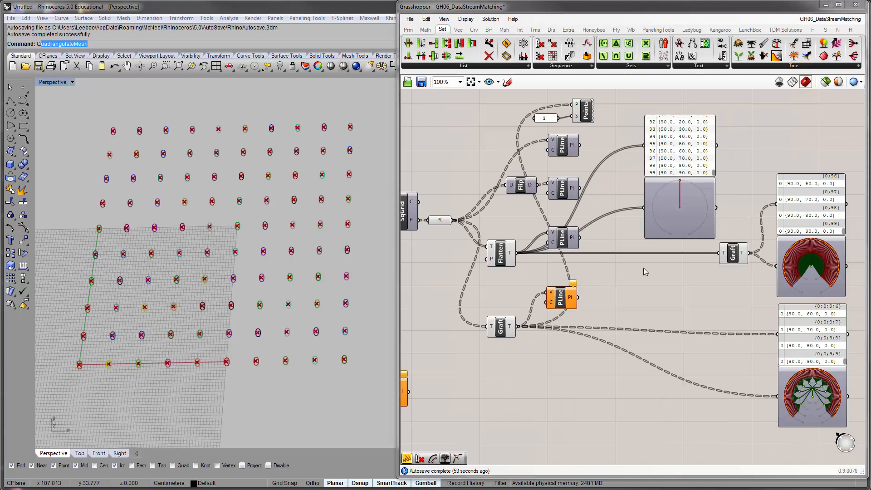
# Add a Simplify Tree component below the original Graft Tree and wire that Graft Tree's output into its tree input.
pyautogui.moveTo(644, 268)
pyautogui.mouseDown(button='right')
pyautogui.moveTo(634, 262)
pyautogui.moveTo(643, 265)
pyautogui.mouseUp(button='right')
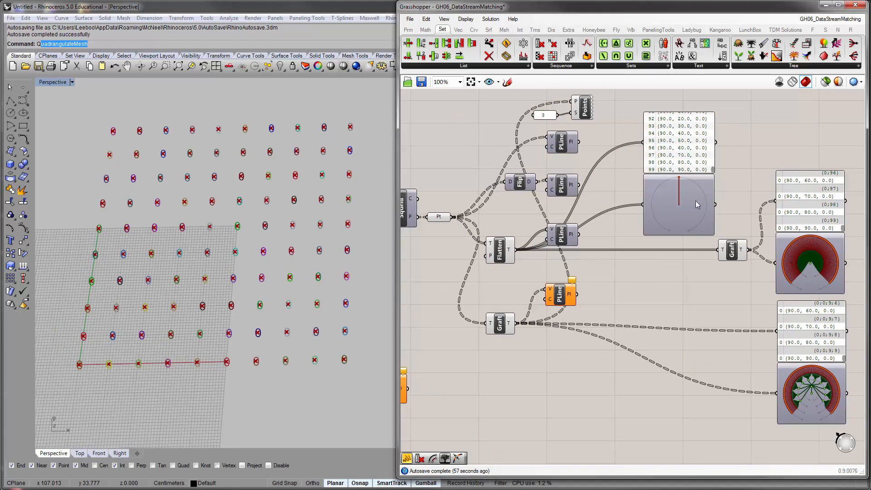
pyautogui.click(748, 66)
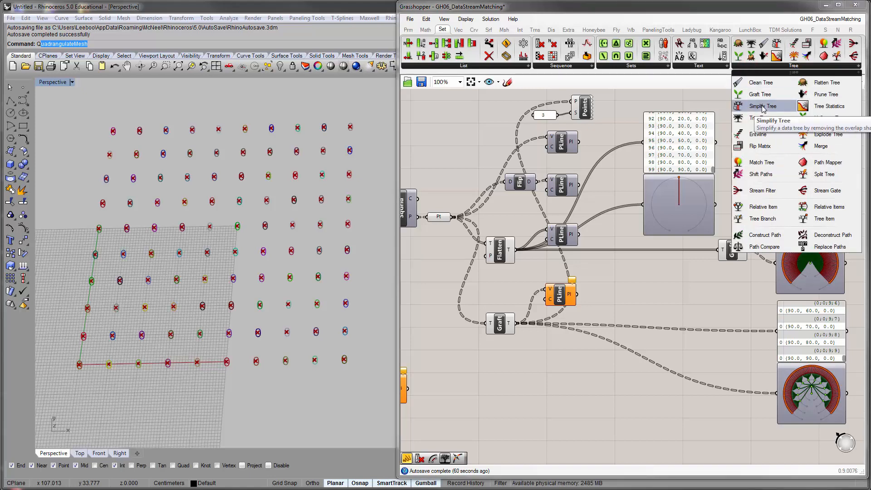
pyautogui.moveTo(763, 108); pyautogui.dragTo(623, 293)
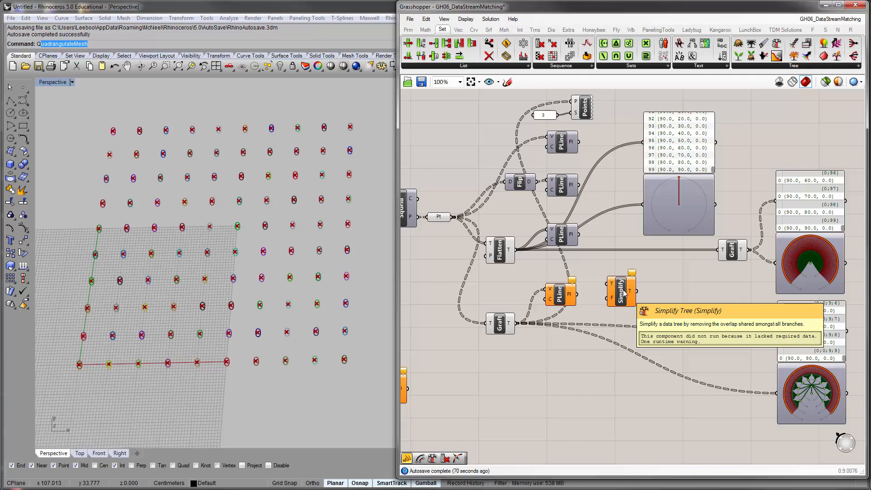
pyautogui.scroll(5, 741, 329)
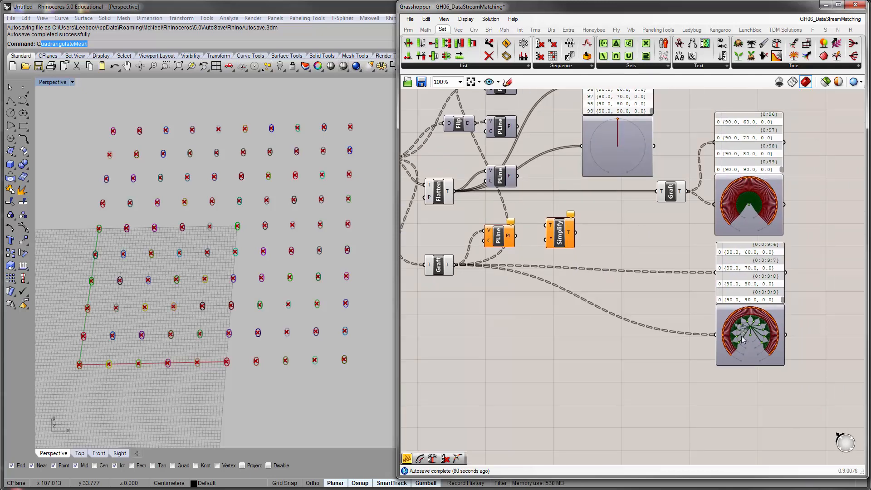
pyautogui.scroll(-5, 700, 325)
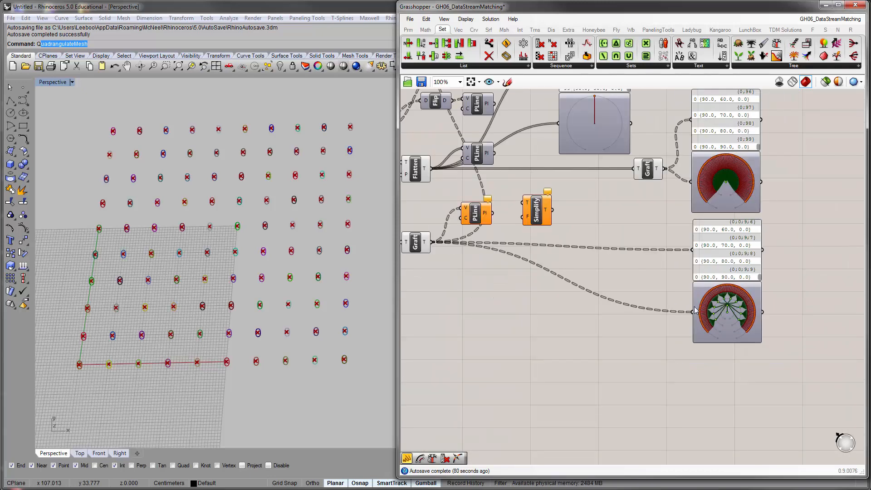
pyautogui.moveTo(625, 232); pyautogui.dragTo(581, 327)
pyautogui.moveTo(510, 268); pyautogui.dragTo(669, 400)
# Duplicate the directly grafted data panel and tree viewer together below the originals.
pyautogui.moveTo(682, 396); pyautogui.dragTo(606, 350, button='right')
pyautogui.moveTo(788, 312); pyautogui.dragTo(724, 291)
pyautogui.keyDown('alt'); pyautogui.moveTo(723, 241); pyautogui.dragTo(720, 374); pyautogui.keyUp('alt')
pyautogui.moveTo(659, 367); pyautogui.dragTo(672, 328, button='right')
pyautogui.click(653, 341)
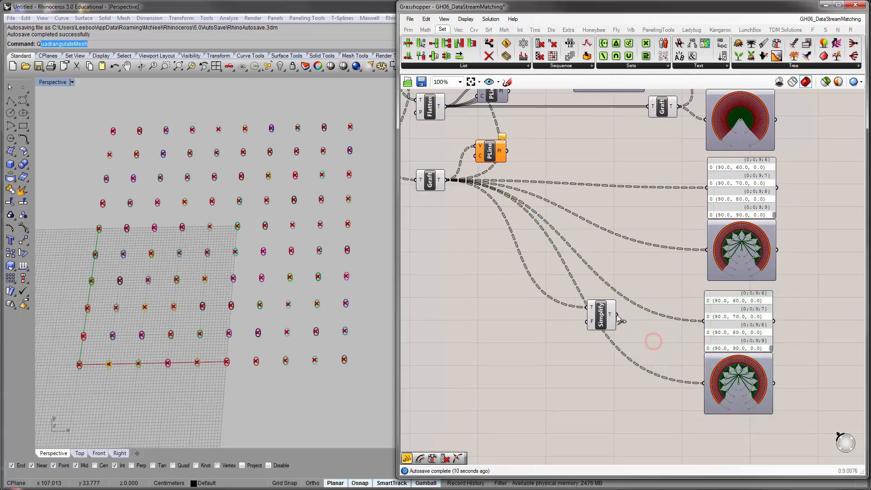
# Wire the Simplify Tree's output into the new data panel and tree viewer, and move Simplify Tree closer to them.
pyautogui.moveTo(616, 314); pyautogui.dragTo(703, 321)
pyautogui.moveTo(617, 315); pyautogui.dragTo(703, 382)
pyautogui.moveTo(610, 319); pyautogui.dragTo(666, 358)
# Shift the Simplify Tree, its data panel and its tree viewer farther out together, and compare the simplified paths with the grafted ones.
pyautogui.moveTo(755, 336); pyautogui.dragTo(701, 329, button='right')
pyautogui.moveTo(747, 381); pyautogui.dragTo(610, 313)
pyautogui.moveTo(666, 312); pyautogui.dragTo(729, 301)
pyautogui.click(763, 247)
pyautogui.moveTo(764, 247); pyautogui.dragTo(697, 287, button='right')
pyautogui.scroll(2, 696, 283)
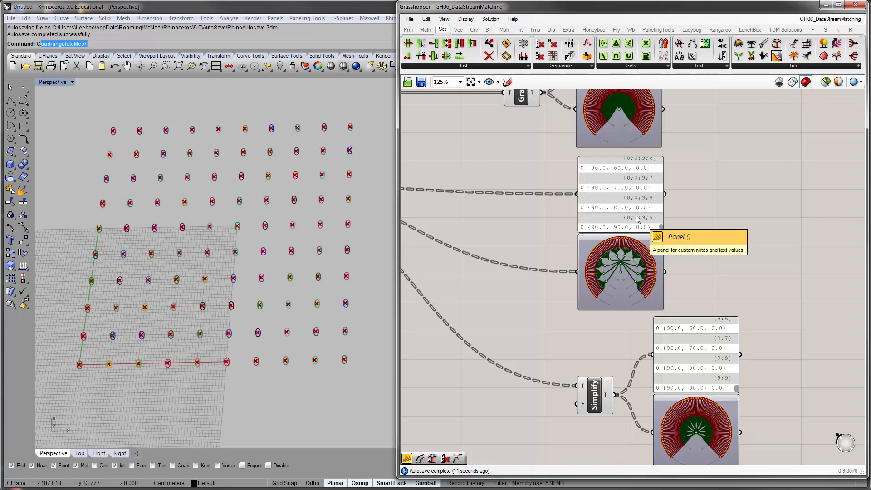
# Examine the branch structure in the directly grafted tree viewer and in the simplified tree viewer close up.
pyautogui.moveTo(661, 228); pyautogui.dragTo(670, 247)
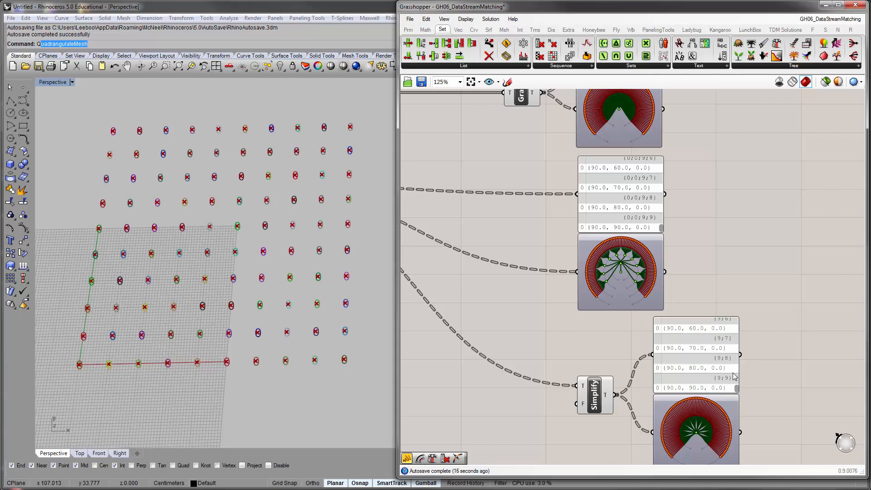
pyautogui.scroll(5, 628, 283)
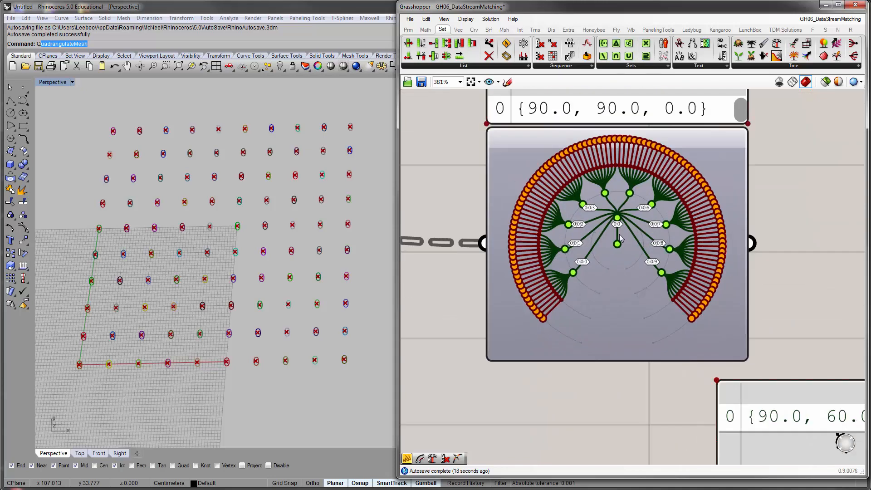
pyautogui.scroll(-1, 578, 267)
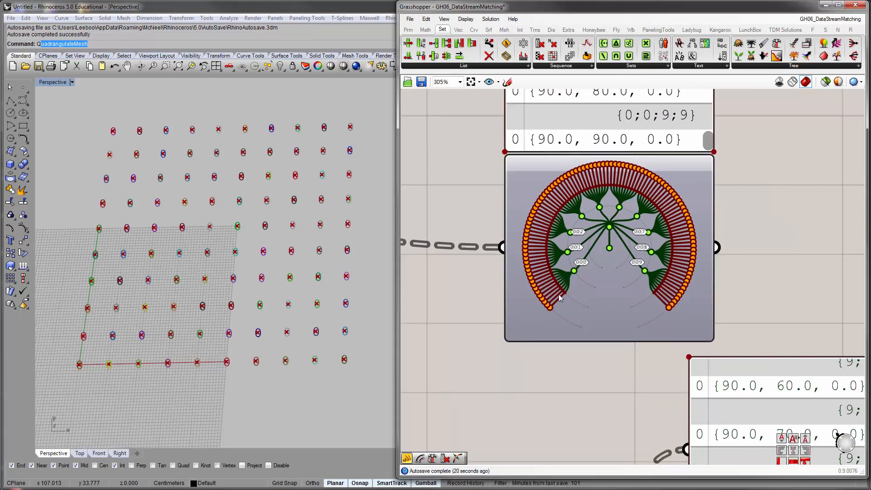
pyautogui.scroll(-1, 561, 296)
pyautogui.moveTo(639, 352); pyautogui.dragTo(638, 220, button='right')
pyautogui.scroll(6, 663, 333)
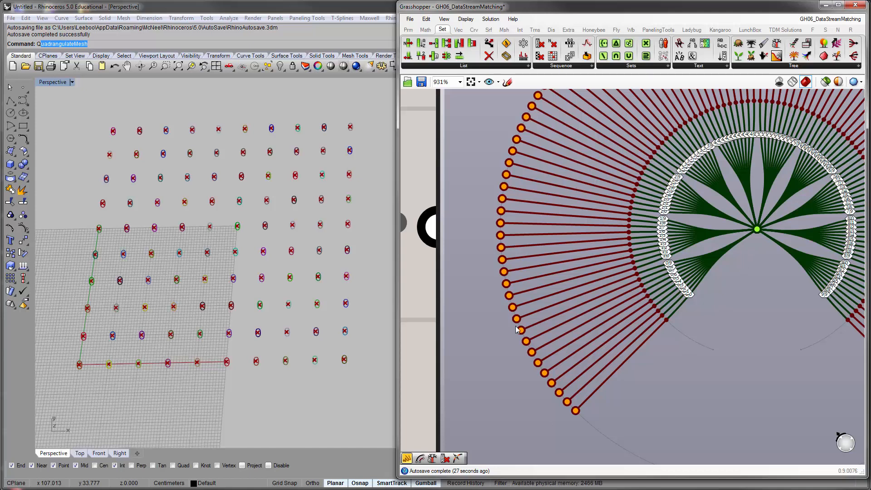
pyautogui.moveTo(694, 291); pyautogui.dragTo(648, 332, button='right')
pyautogui.scroll(1, 636, 322)
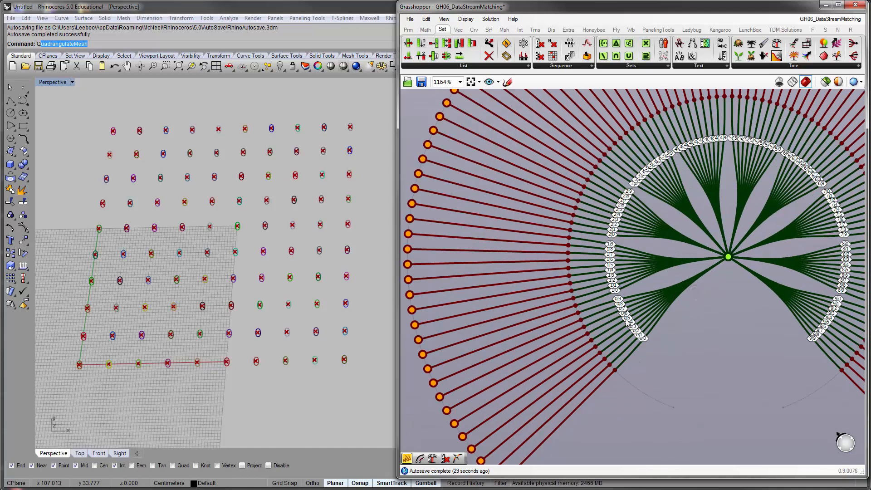
pyautogui.scroll(-1, 665, 283)
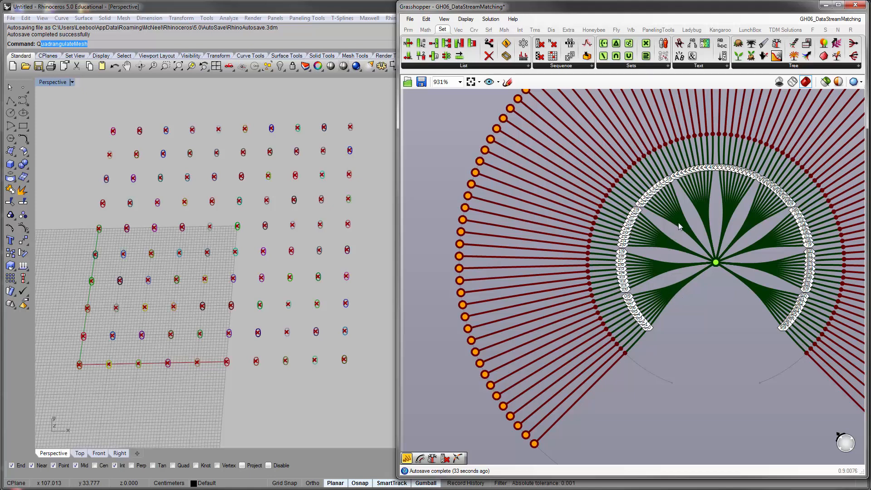
pyautogui.scroll(-6, 734, 279)
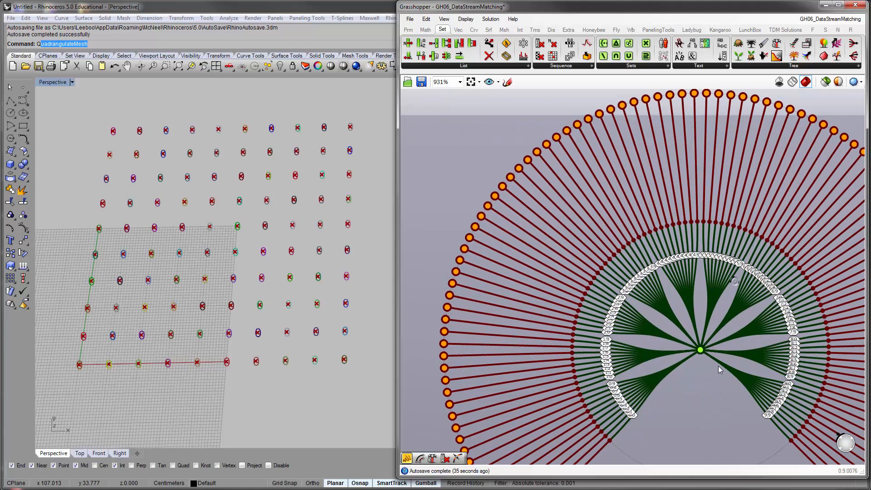
pyautogui.scroll(-2, 693, 301)
pyautogui.moveTo(641, 272); pyautogui.dragTo(694, 334, button='right')
pyautogui.moveTo(761, 310); pyautogui.dragTo(754, 352, button='right')
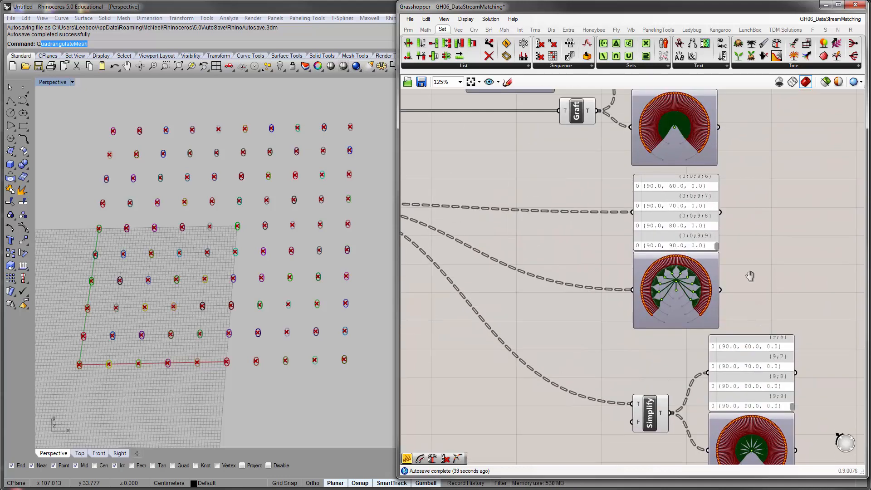
# Examine the path labels and branches in the flatten-then-graft data panel and tree viewer.
pyautogui.moveTo(749, 267); pyautogui.dragTo(749, 318, button='right')
pyautogui.moveTo(738, 228); pyautogui.dragTo(746, 331, button='right')
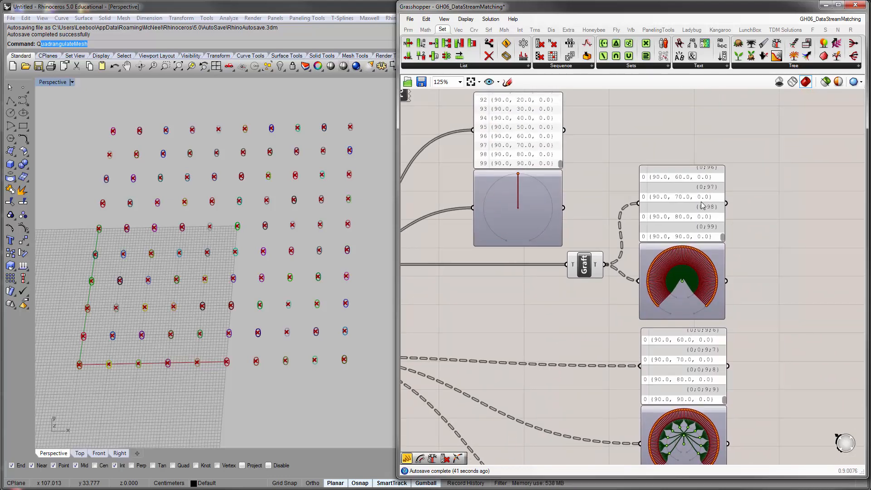
pyautogui.scroll(3, 706, 218)
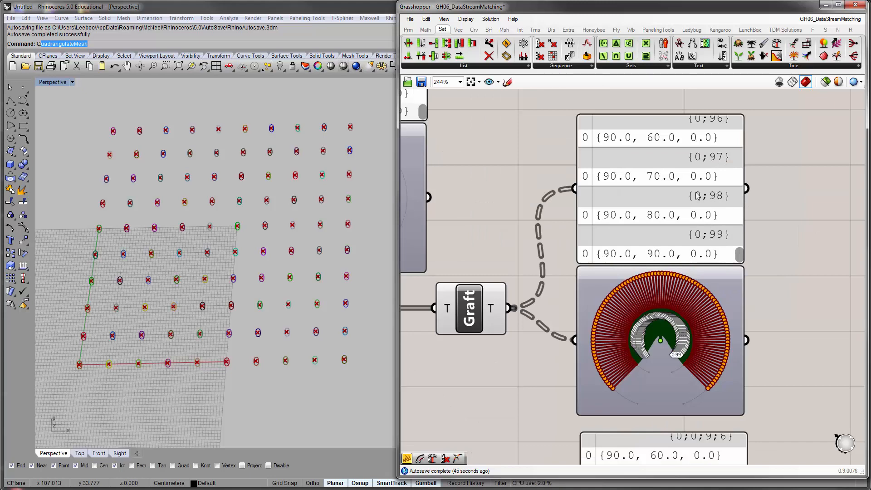
pyautogui.scroll(7, 665, 305)
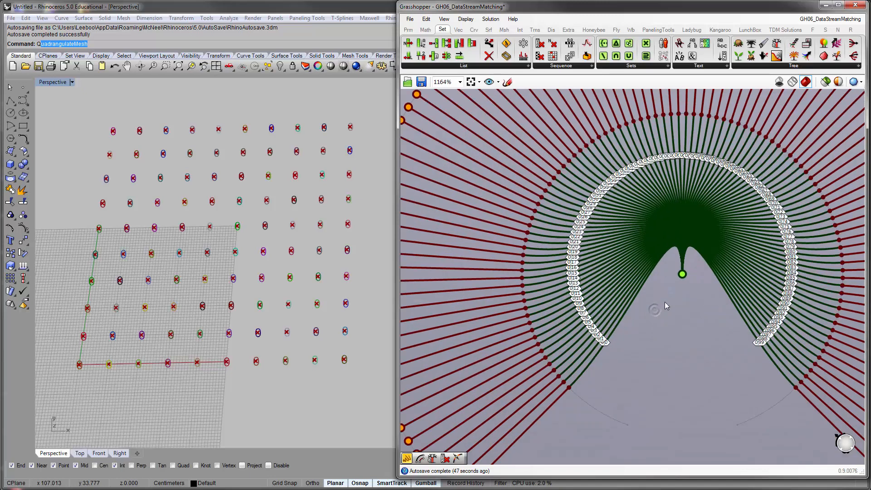
pyautogui.scroll(4, 665, 301)
pyautogui.scroll(-4, 701, 247)
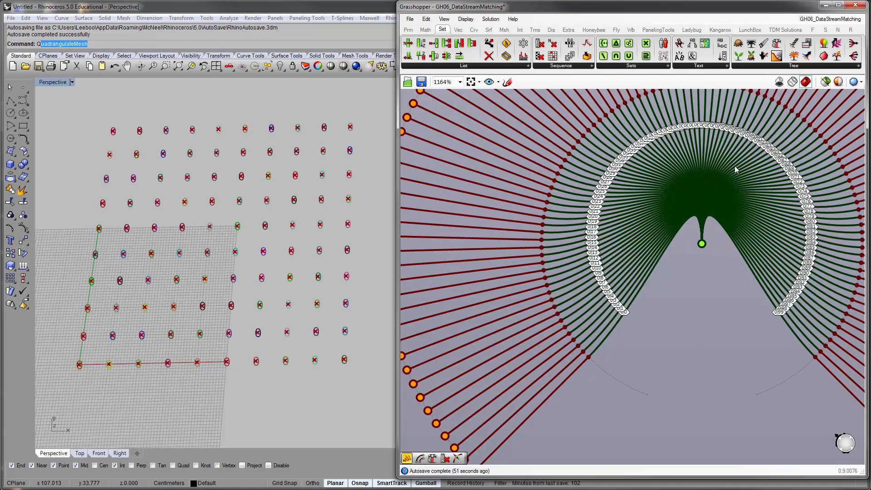
pyautogui.scroll(-8, 651, 283)
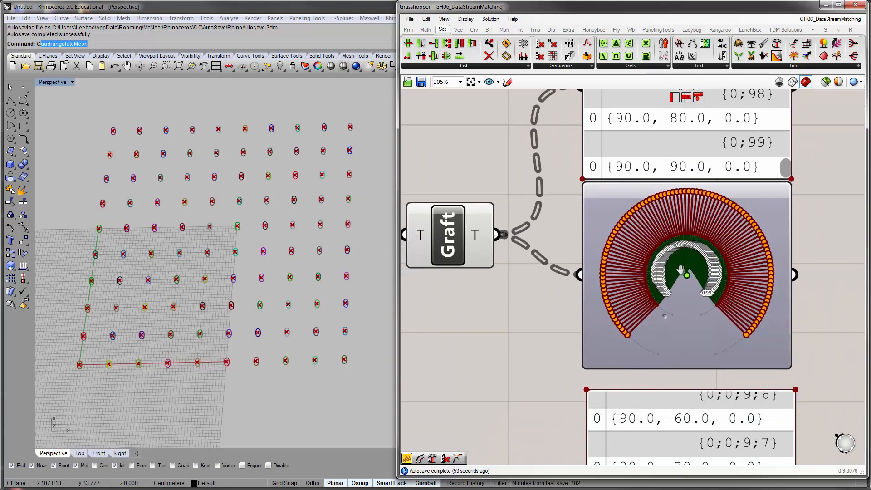
pyautogui.scroll(-3, 540, 289)
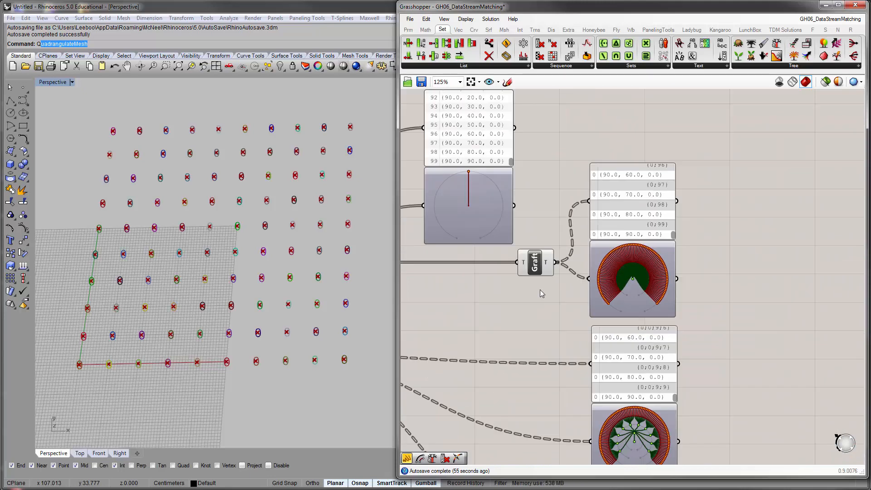
pyautogui.scroll(-3, 623, 211)
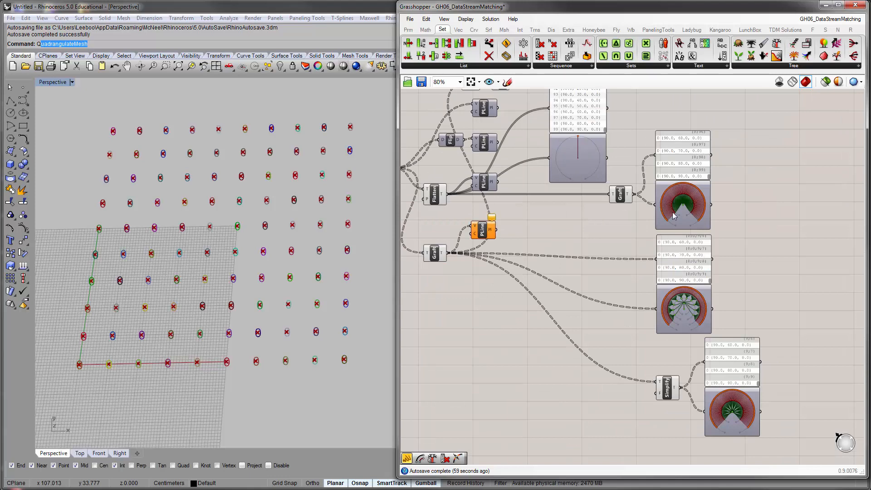
# Compare the path numbering across the flatten-then-graft, directly grafted and simplified data panels.
pyautogui.moveTo(674, 216); pyautogui.dragTo(647, 256, button='right')
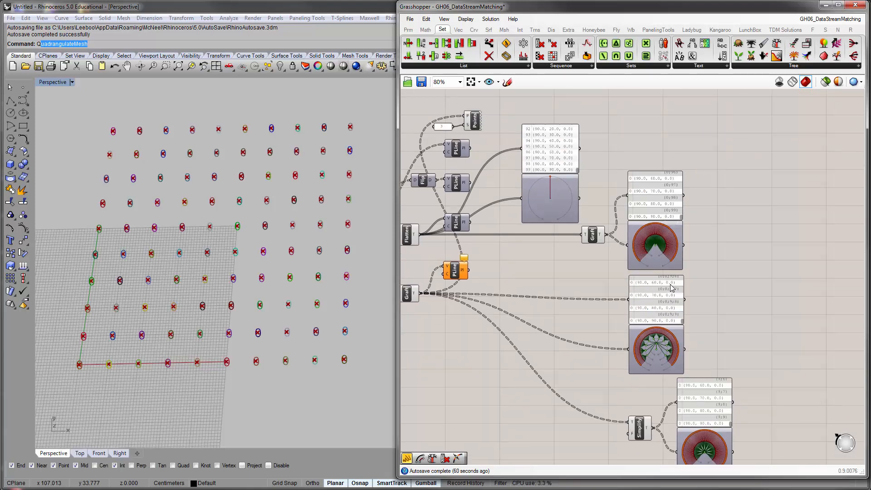
pyautogui.scroll(3, 672, 287)
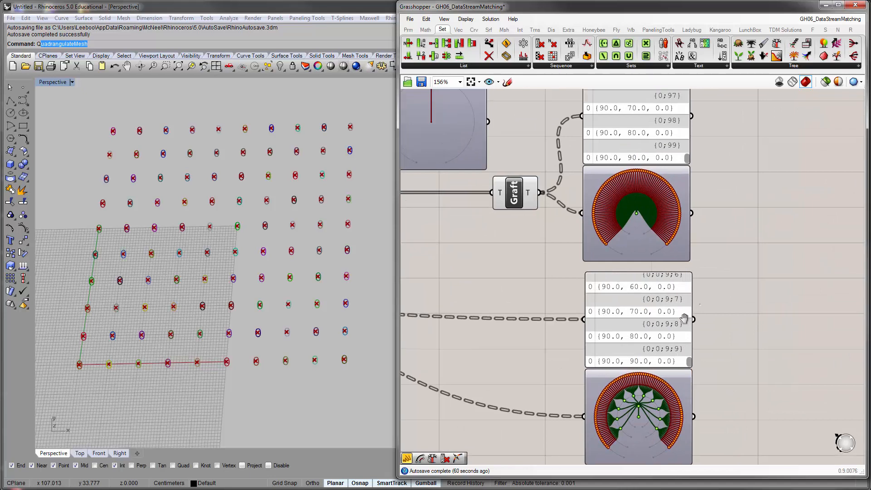
pyautogui.moveTo(659, 214); pyautogui.dragTo(630, 236, button='right')
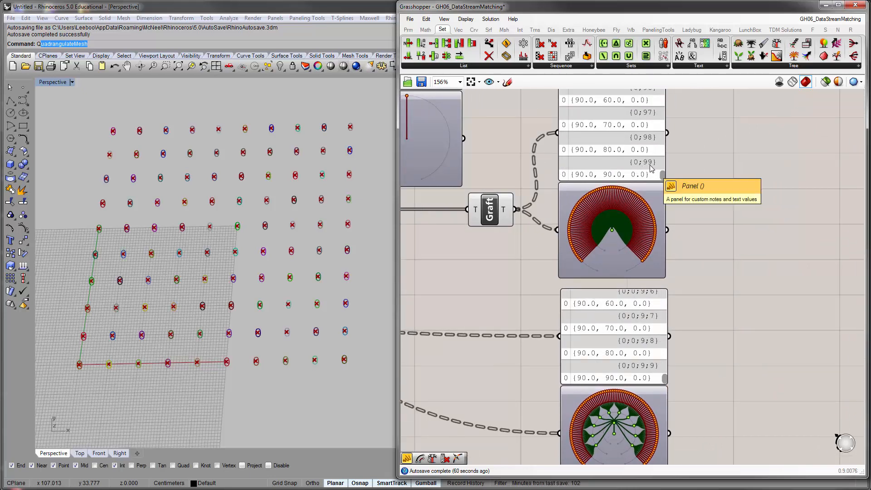
pyautogui.scroll(-4, 672, 312)
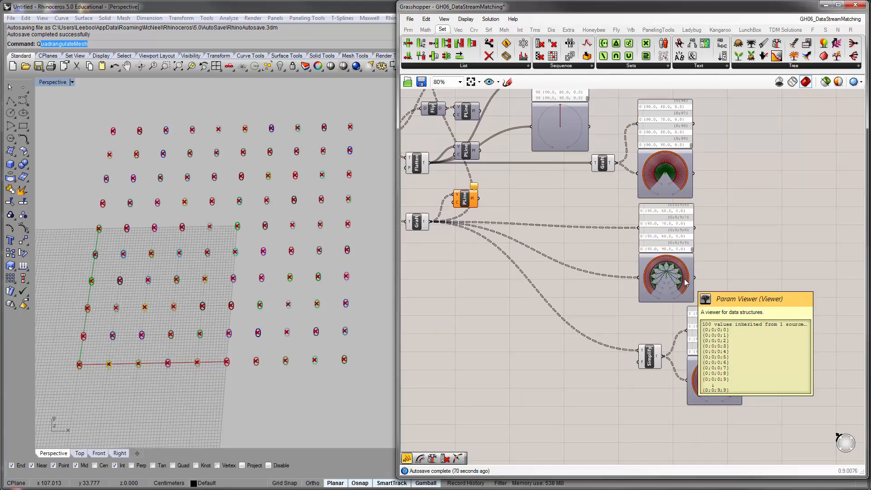
pyautogui.moveTo(549, 38)
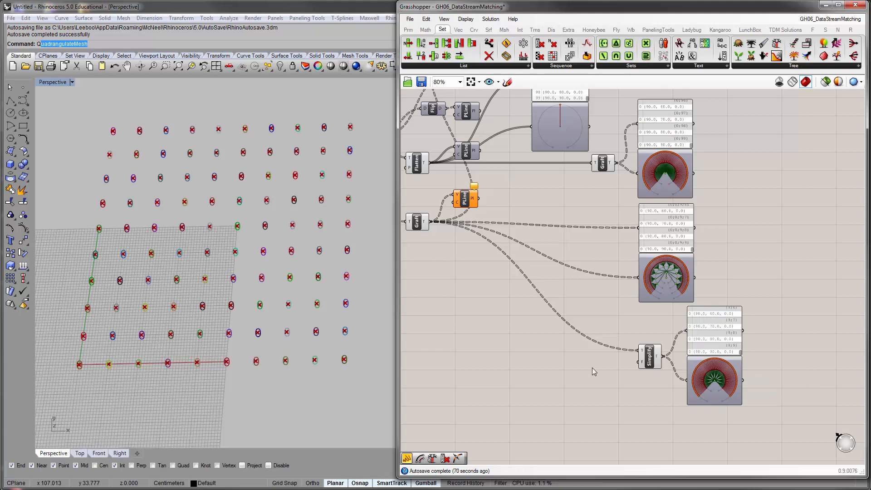
pyautogui.moveTo(728, 333); pyautogui.dragTo(710, 330, button='right')
pyautogui.scroll(3, 710, 330)
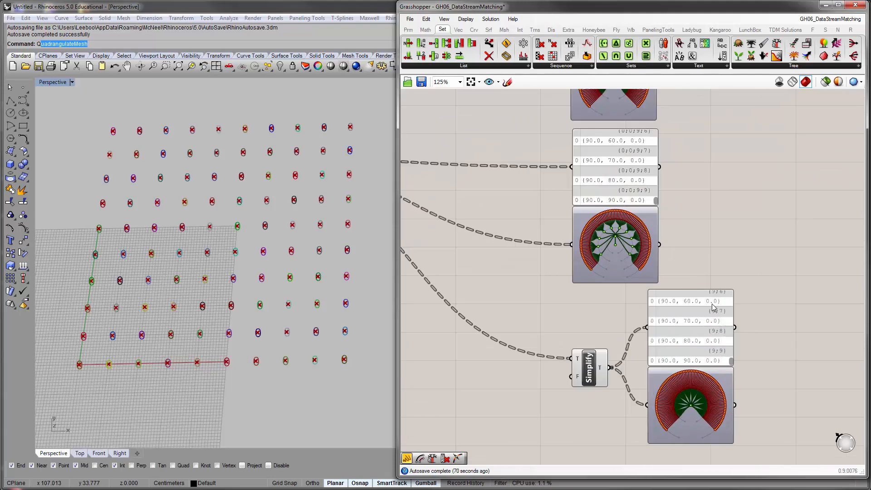
pyautogui.moveTo(633, 229); pyautogui.dragTo(660, 275, button='right')
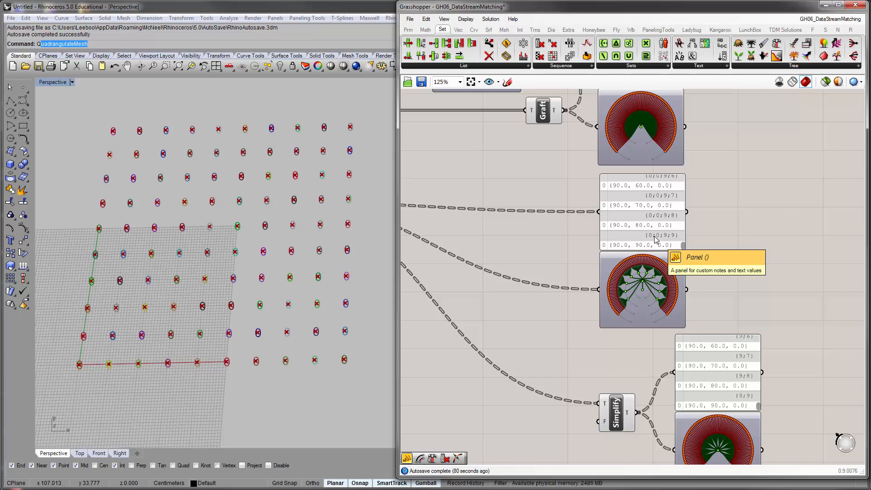
pyautogui.moveTo(622, 371); pyautogui.dragTo(613, 303, button='right')
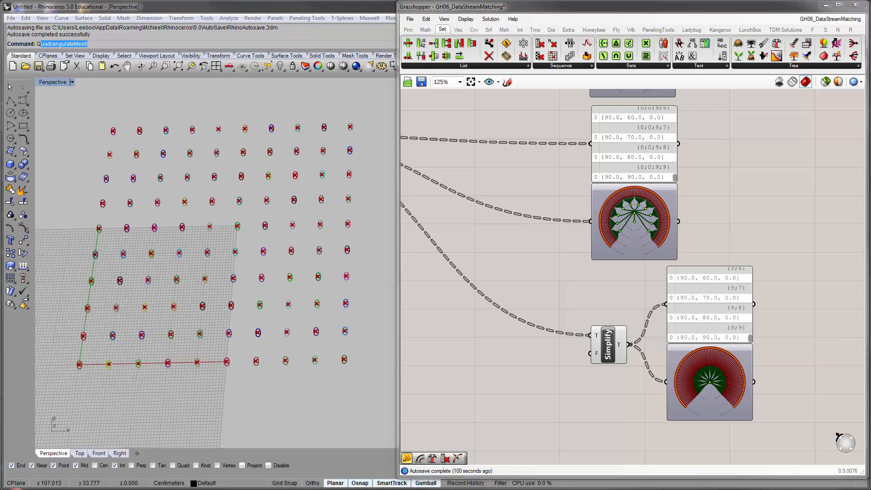
# Apply the Reverse option to the tree input of the Flatten Tree component fed by the grid points.
pyautogui.scroll(-5, 726, 221)
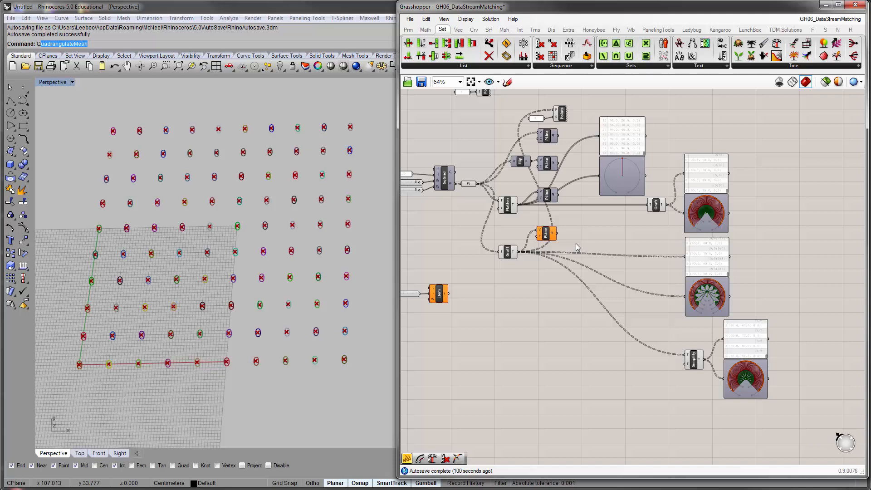
pyautogui.moveTo(576, 244); pyautogui.dragTo(558, 265, button='right')
pyautogui.scroll(3, 641, 228)
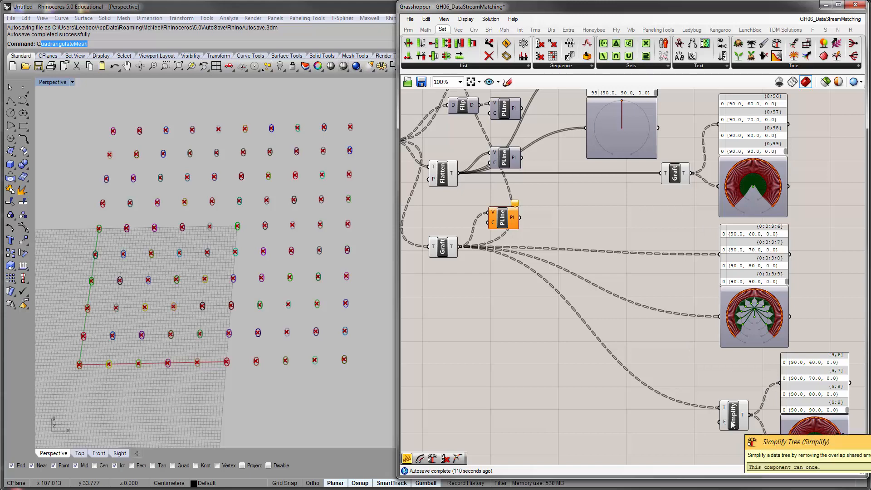
pyautogui.moveTo(552, 217); pyautogui.dragTo(735, 278, button='right')
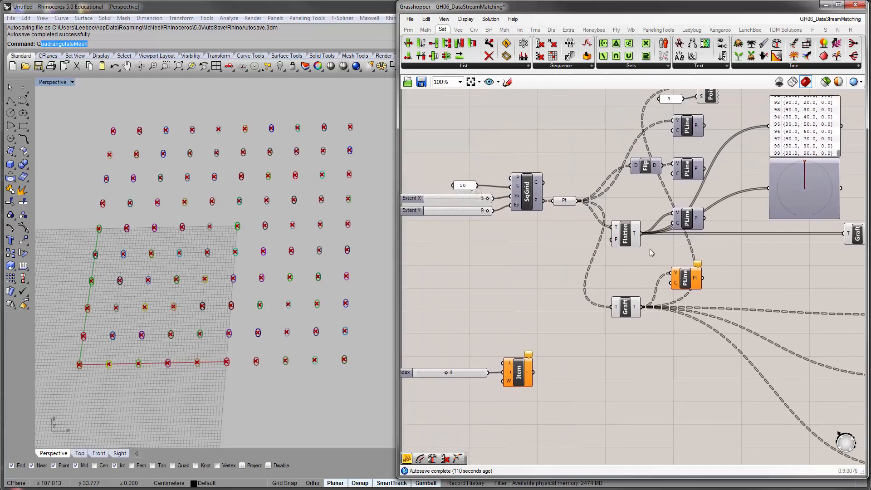
pyautogui.scroll(1, 570, 220)
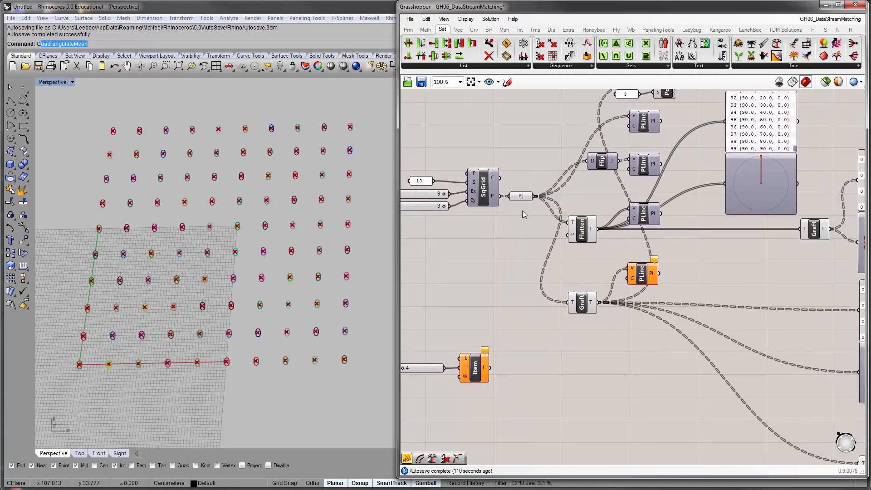
pyautogui.scroll(1, 525, 211)
pyautogui.moveTo(612, 236)
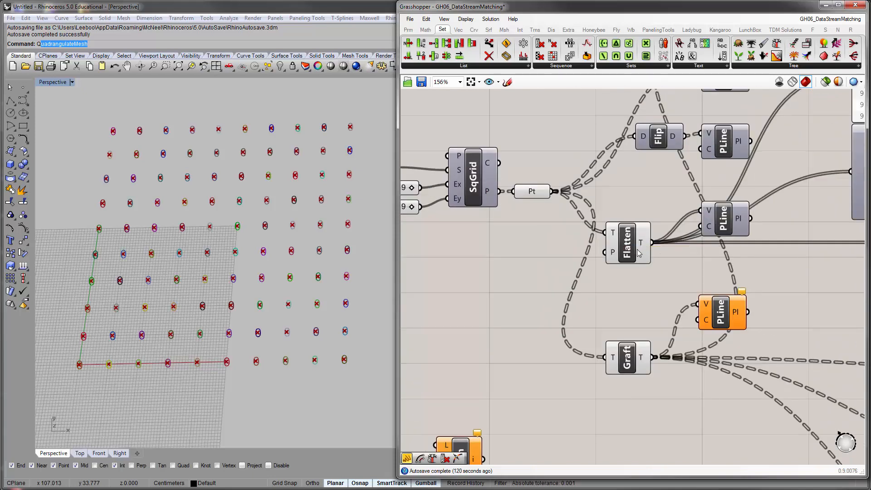
pyautogui.rightClick(612, 233)
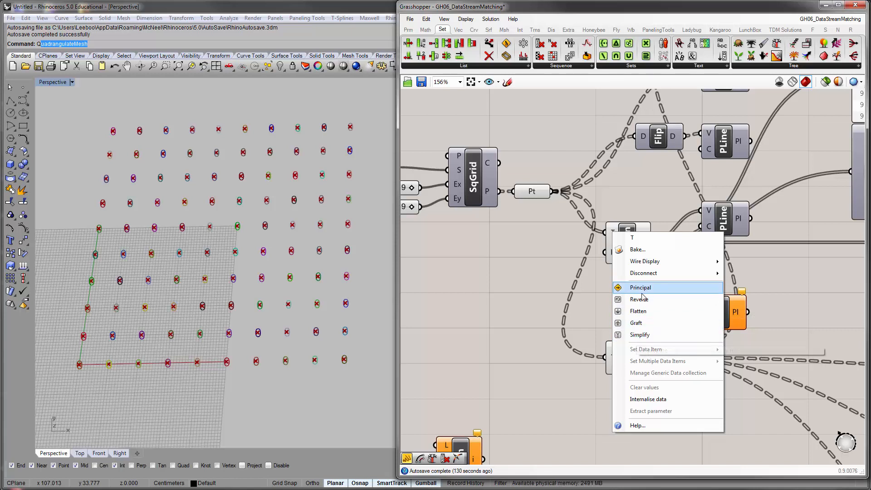
pyautogui.click(638, 323)
pyautogui.click(645, 246)
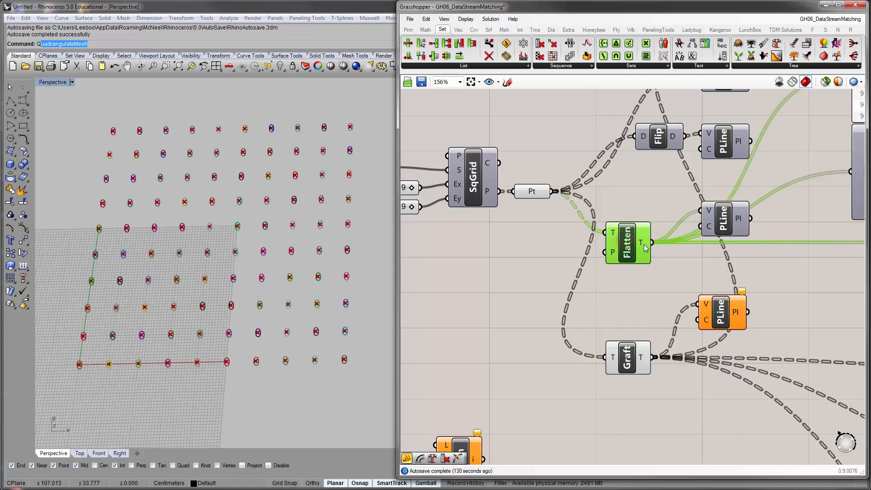
pyautogui.rightClick(613, 237)
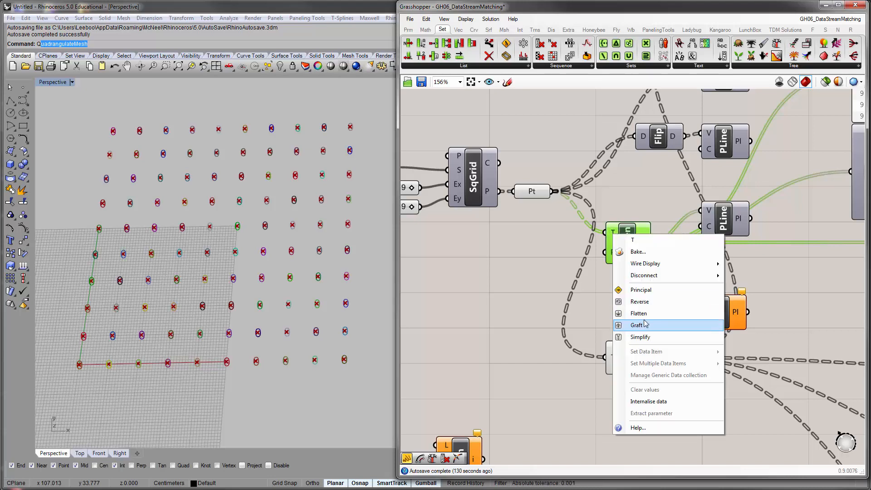
pyautogui.click(648, 301)
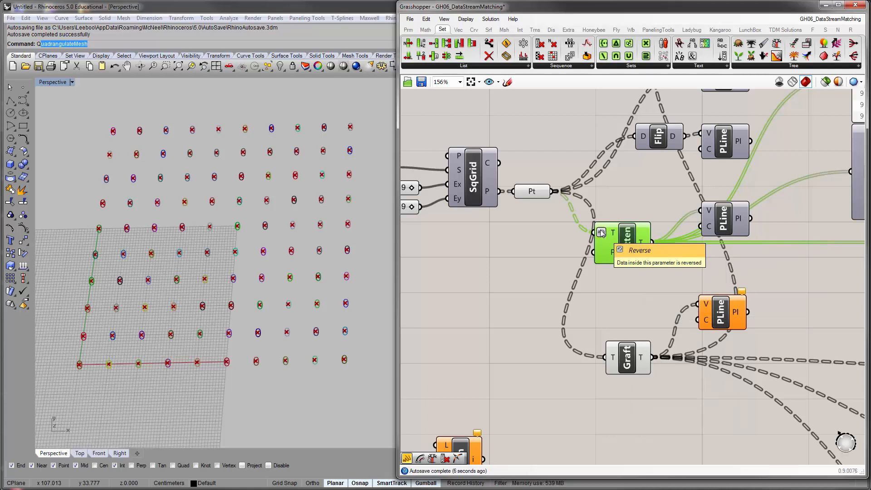
# Apply the Reverse option to the Flatten Tree component's tree output.
pyautogui.moveTo(616, 235)
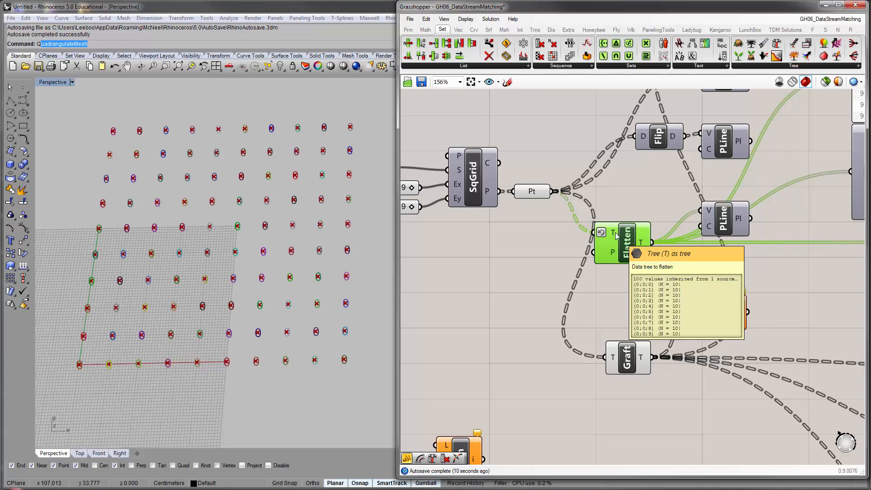
pyautogui.rightClick(642, 245)
pyautogui.click(666, 286)
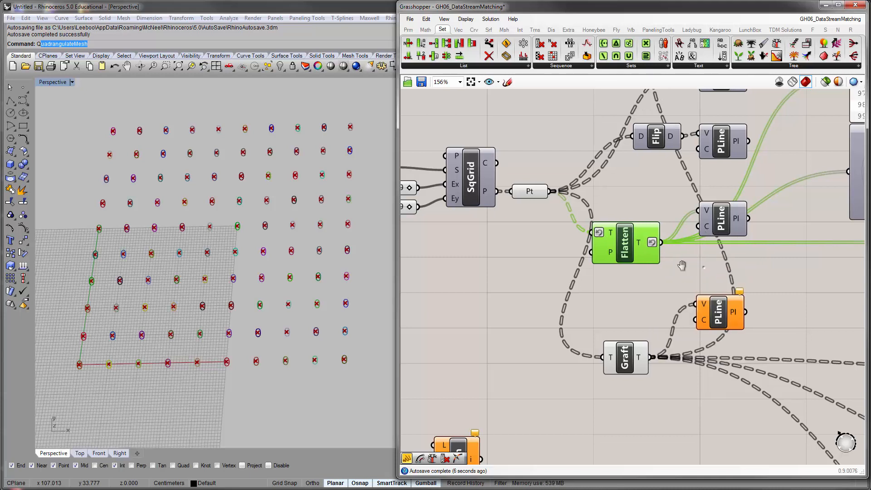
# Turn off the Reverse option on both the tree output and the tree input of the Flatten Tree component.
pyautogui.moveTo(703, 267); pyautogui.dragTo(600, 249, button='right')
pyautogui.rightClick(602, 237)
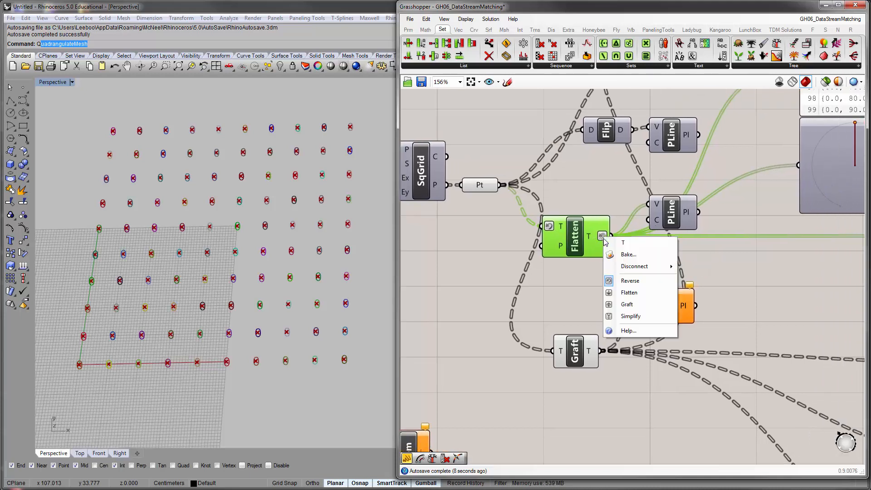
pyautogui.click(641, 282)
pyautogui.click(571, 354)
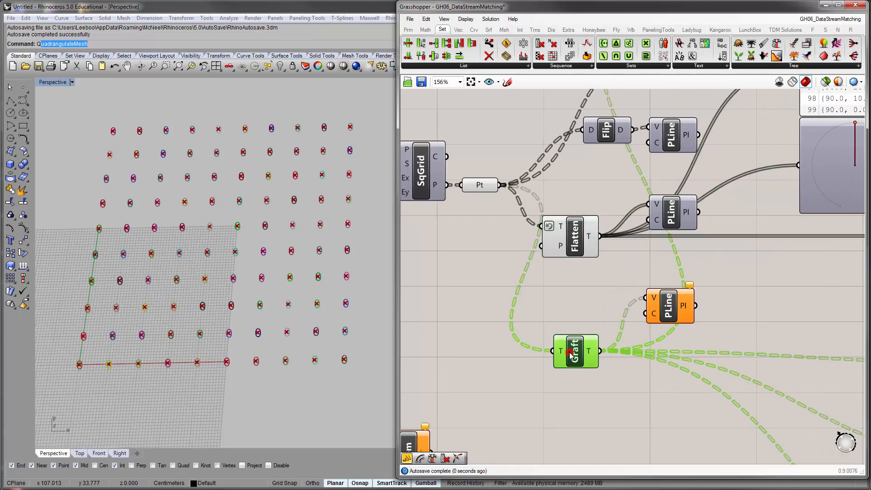
pyautogui.rightClick(561, 231)
pyautogui.click(584, 292)
# Apply the Graft and Simplify options to the Flatten Tree component's tree output.
pyautogui.rightClick(588, 235)
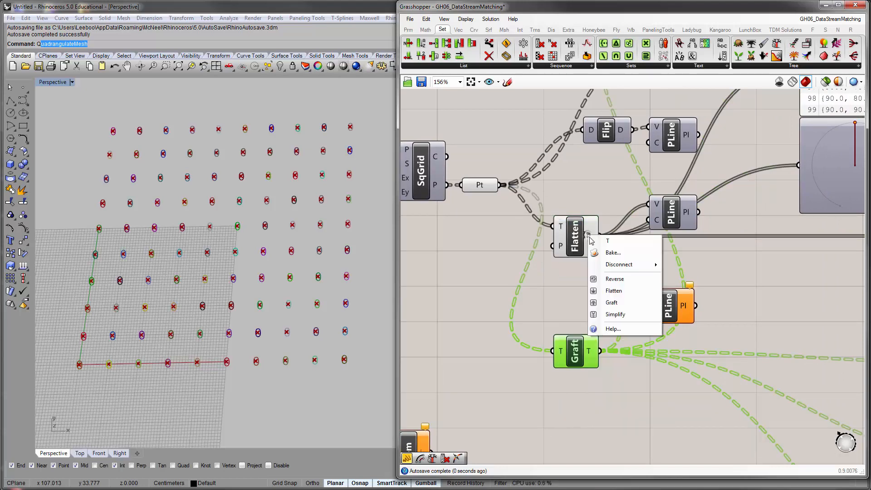
pyautogui.click(635, 303)
pyautogui.moveTo(700, 238); pyautogui.dragTo(570, 274, button='right')
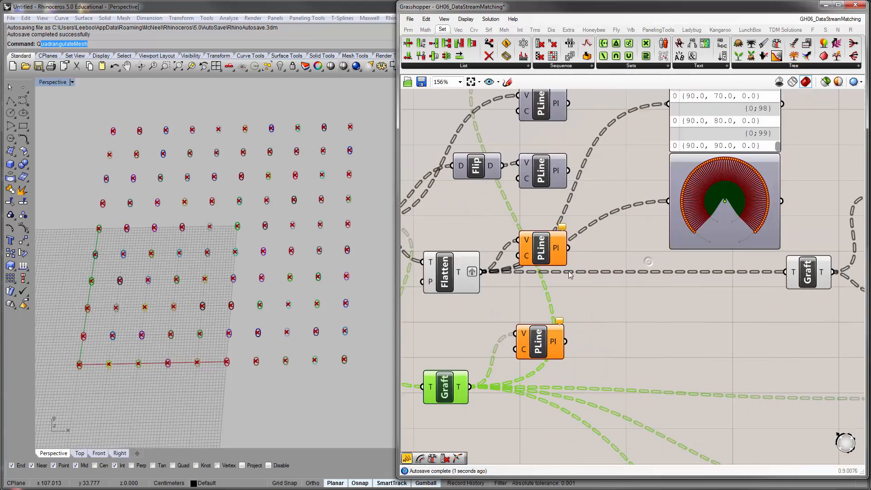
pyautogui.moveTo(467, 286); pyautogui.dragTo(520, 282, button='right')
pyautogui.rightClick(514, 267)
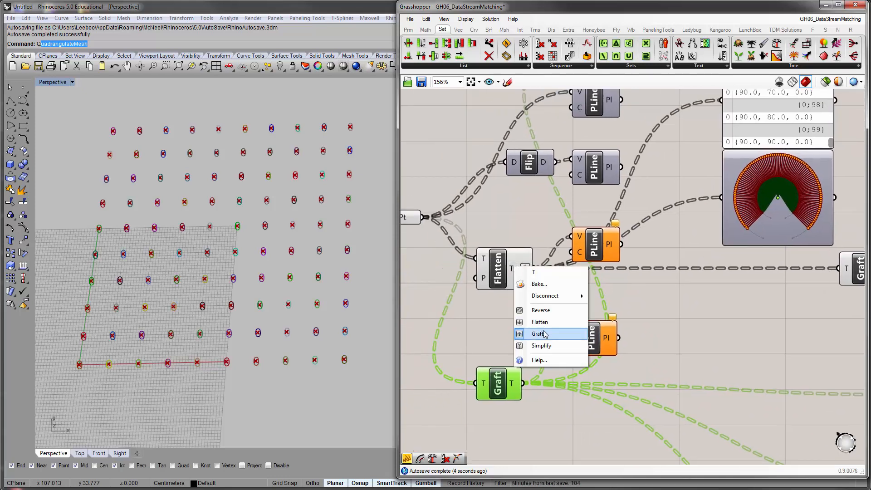
pyautogui.click(541, 345)
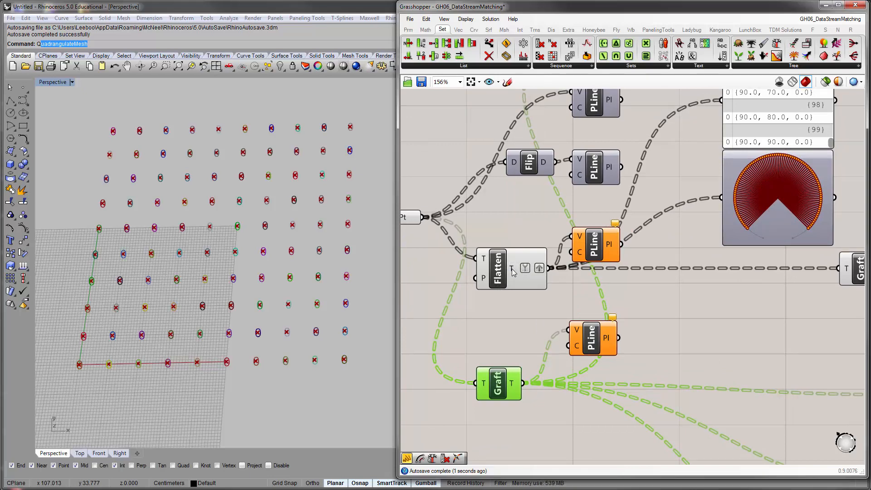
# Remove the Simplify and Graft options from the Flatten Tree component's tree output.
pyautogui.rightClick(515, 269)
pyautogui.click(540, 345)
pyautogui.rightClick(516, 269)
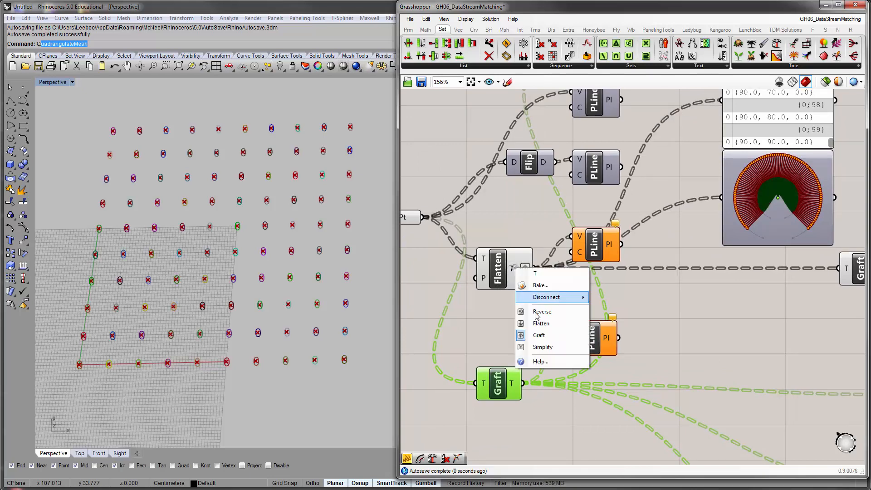
pyautogui.click(541, 336)
# Examine the built-in data options of the unflipped polyline component's output and closed input, including Invert and Reparameterize.
pyautogui.moveTo(652, 121); pyautogui.dragTo(651, 222, button='right')
pyautogui.scroll(-1, 652, 221)
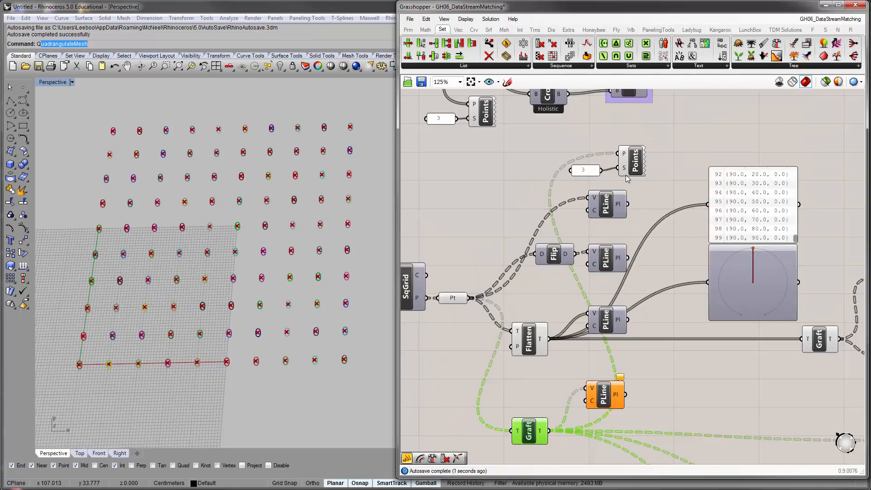
pyautogui.rightClick(622, 207)
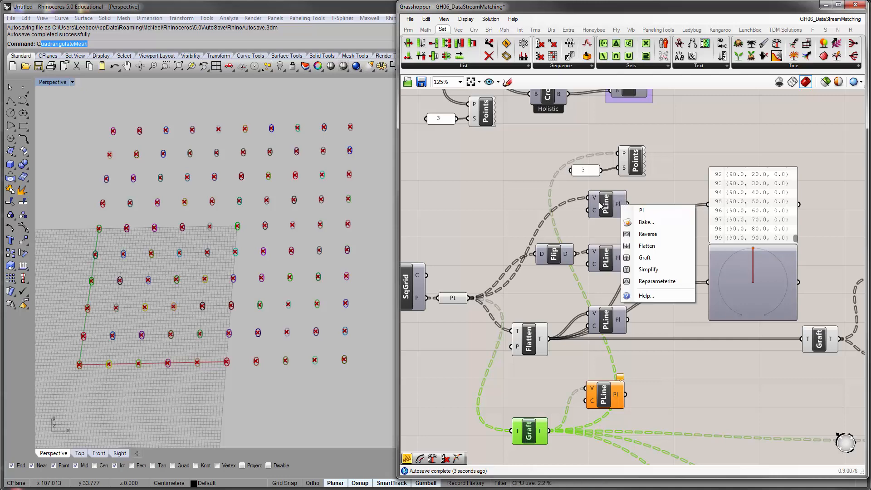
pyautogui.rightClick(594, 215)
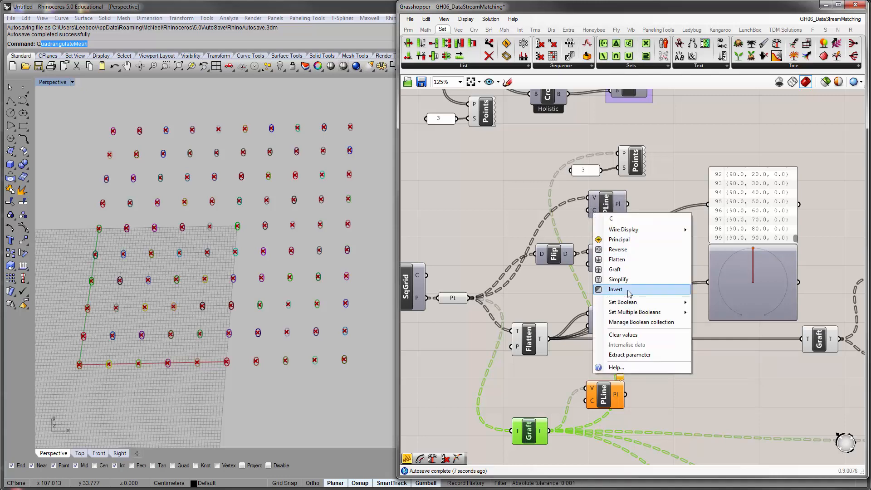
pyautogui.click(660, 202)
pyautogui.rightClick(618, 203)
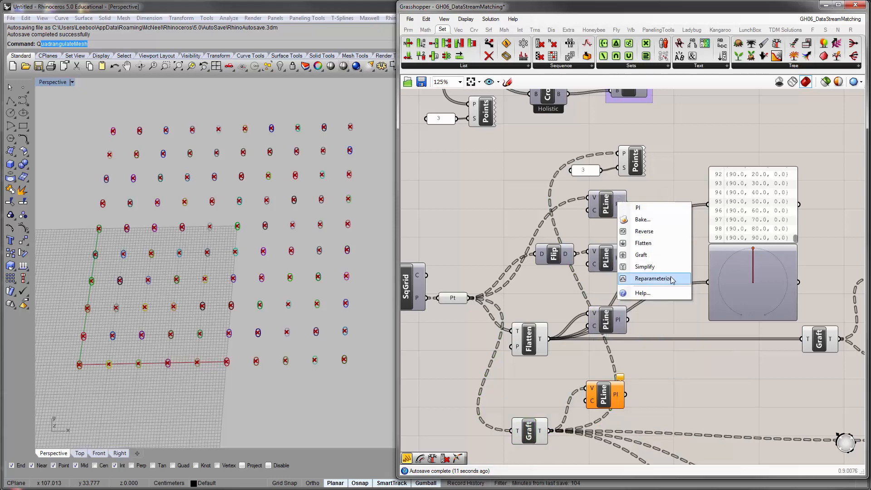
pyautogui.click(680, 184)
pyautogui.moveTo(609, 258); pyautogui.dragTo(621, 207, button='right')
pyautogui.moveTo(605, 290); pyautogui.dragTo(584, 261, button='right')
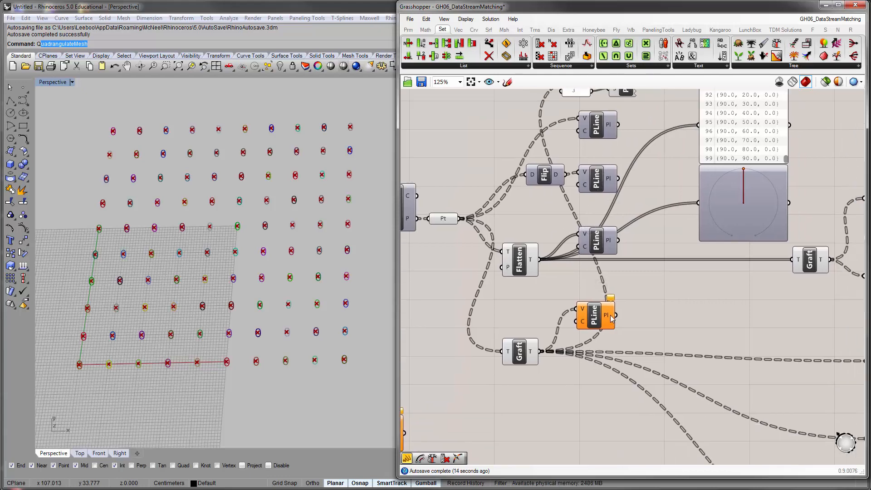
pyautogui.moveTo(611, 315)
# Apply the Flatten option to the input and Simplify to the output of the Graft component fed by the flattened points.
pyautogui.moveTo(709, 291); pyautogui.dragTo(674, 267, button='right')
pyautogui.scroll(-2, 674, 267)
pyautogui.moveTo(688, 308); pyautogui.dragTo(684, 272, button='right')
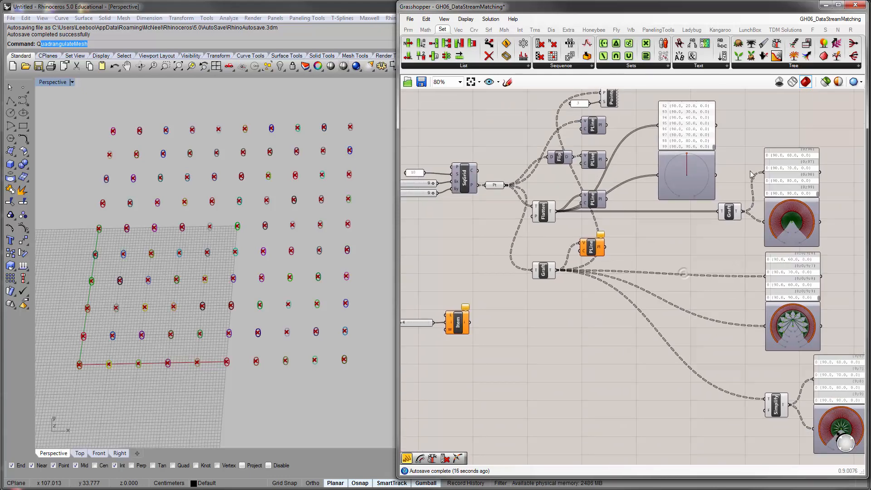
pyautogui.scroll(2, 733, 211)
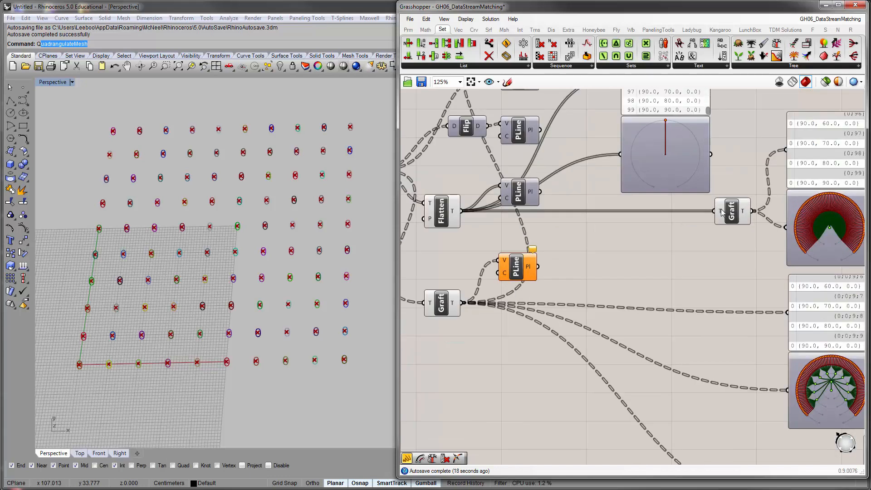
pyautogui.rightClick(721, 211)
pyautogui.click(746, 288)
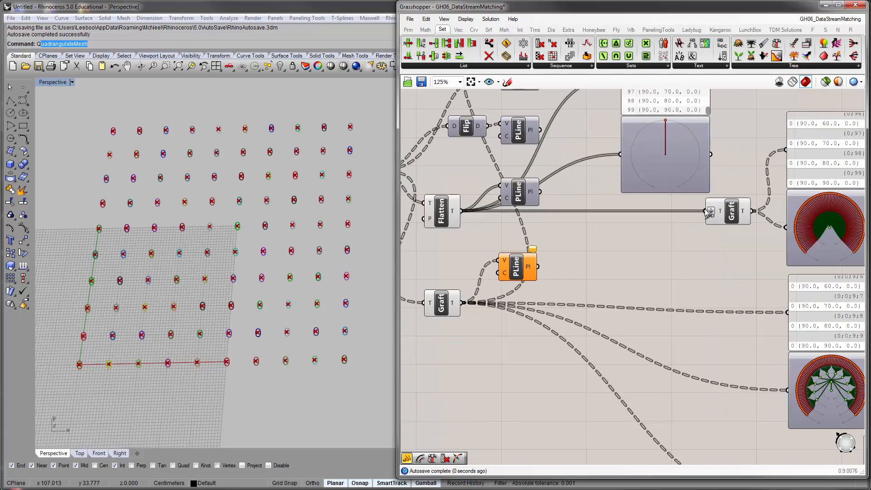
pyautogui.rightClick(746, 216)
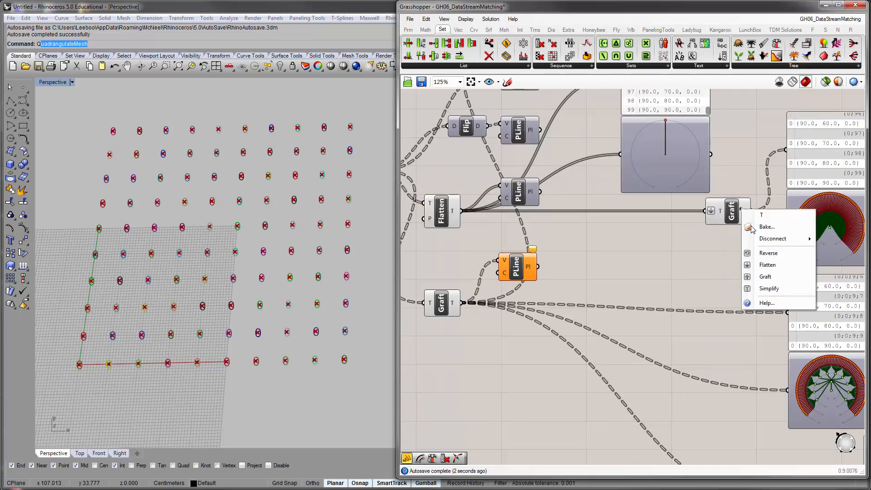
pyautogui.click(768, 288)
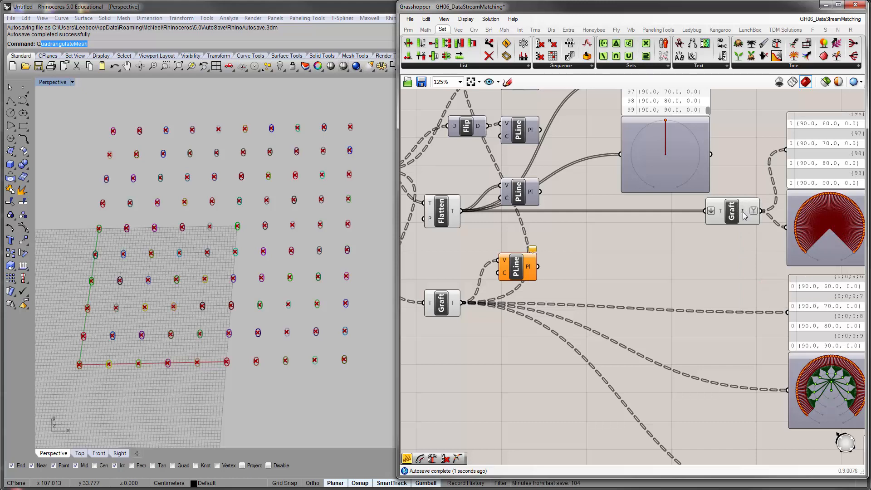
# Remove the Simplify and Flatten options from the Graft component fed by the flattened points.
pyautogui.rightClick(744, 215)
pyautogui.click(754, 285)
pyautogui.rightClick(720, 210)
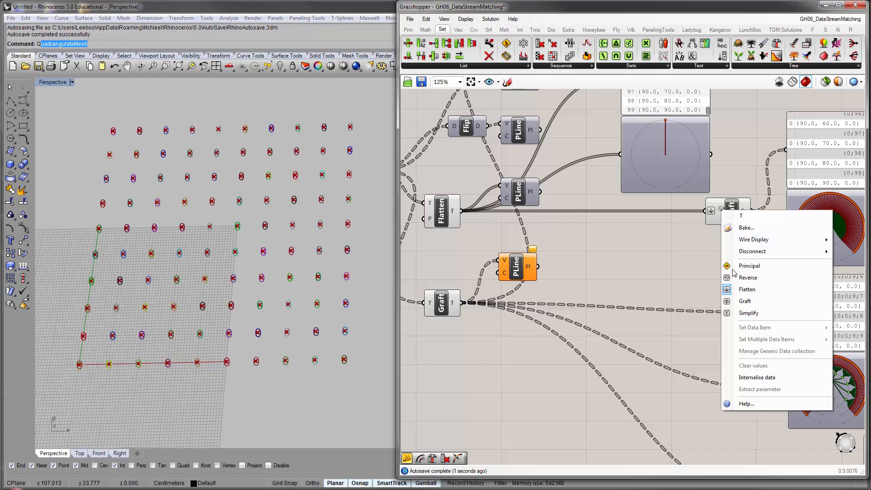
pyautogui.click(745, 289)
# Delete the unused List Item component together with its index slider.
pyautogui.scroll(-4, 699, 235)
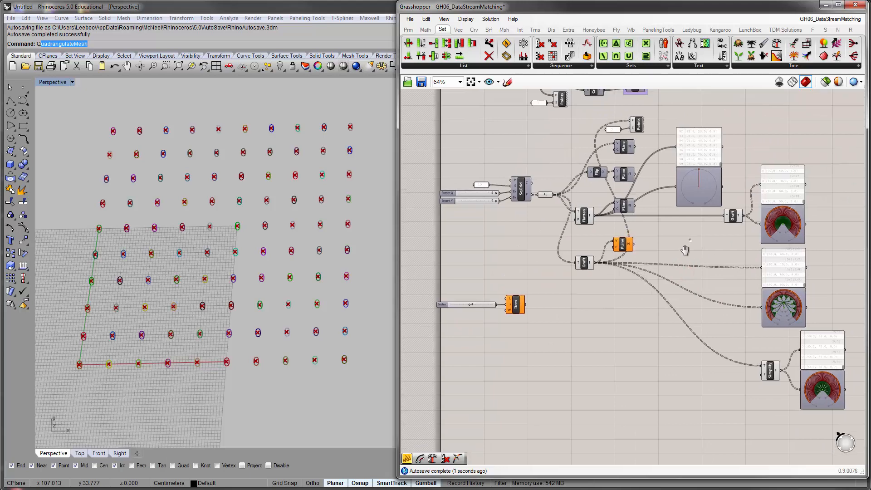
pyautogui.moveTo(685, 250); pyautogui.dragTo(682, 254, button='right')
pyautogui.moveTo(515, 342); pyautogui.dragTo(439, 265)
pyautogui.press('Delete')
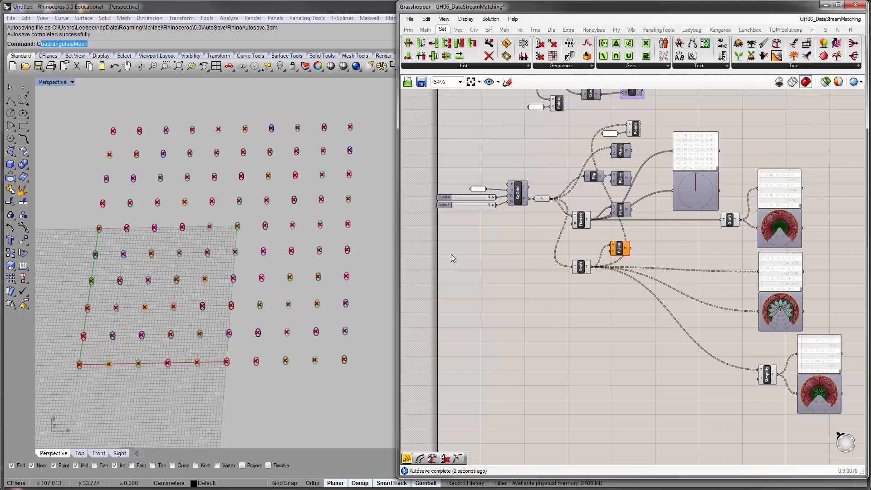
# Move the point-numbering component and its size panel up and to the left, away from the polyline components.
pyautogui.scroll(3, 451, 254)
pyautogui.moveTo(641, 181); pyautogui.dragTo(601, 154)
pyautogui.scroll(-3, 654, 230)
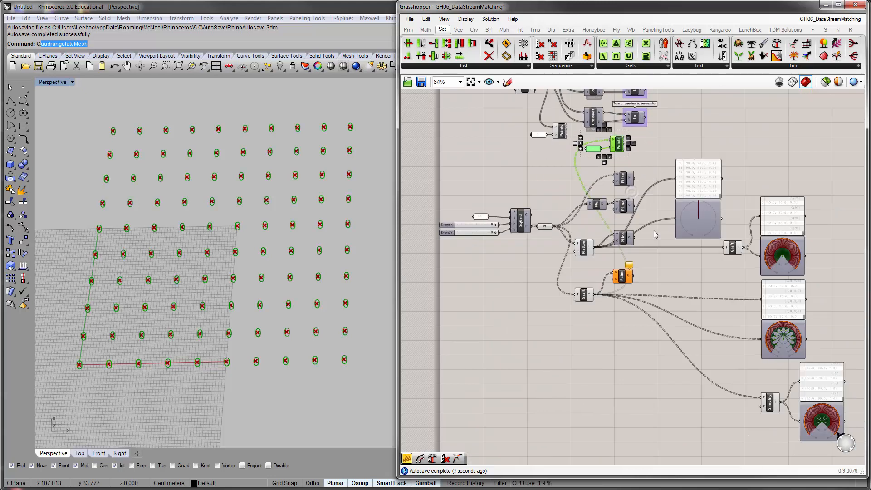
pyautogui.moveTo(654, 230); pyautogui.dragTo(649, 205, button='right')
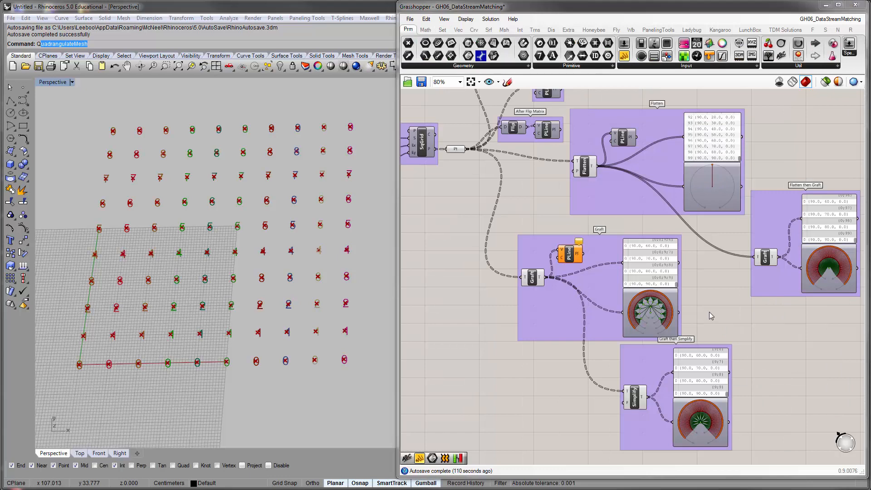
# Shift the Graft group slightly upward on the canvas, above the Graft then Simplify group.
pyautogui.moveTo(609, 258); pyautogui.dragTo(607, 249)
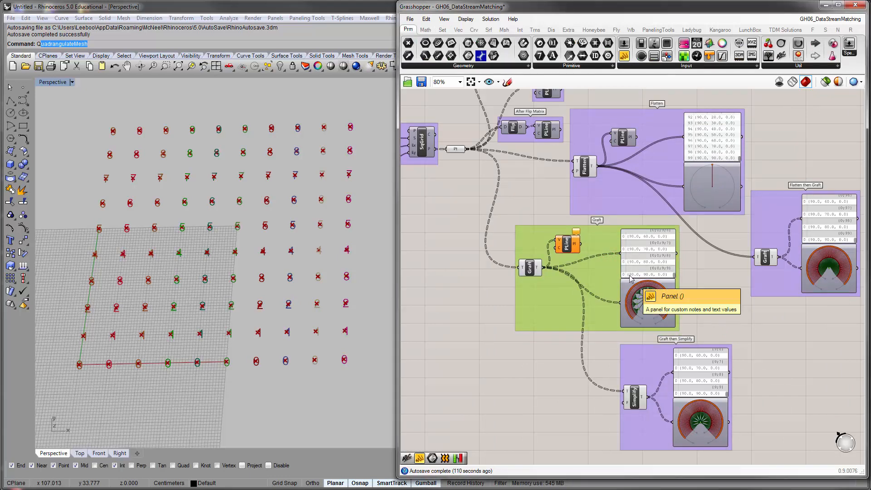
pyautogui.moveTo(447, 152); pyautogui.dragTo(585, 244, button='right')
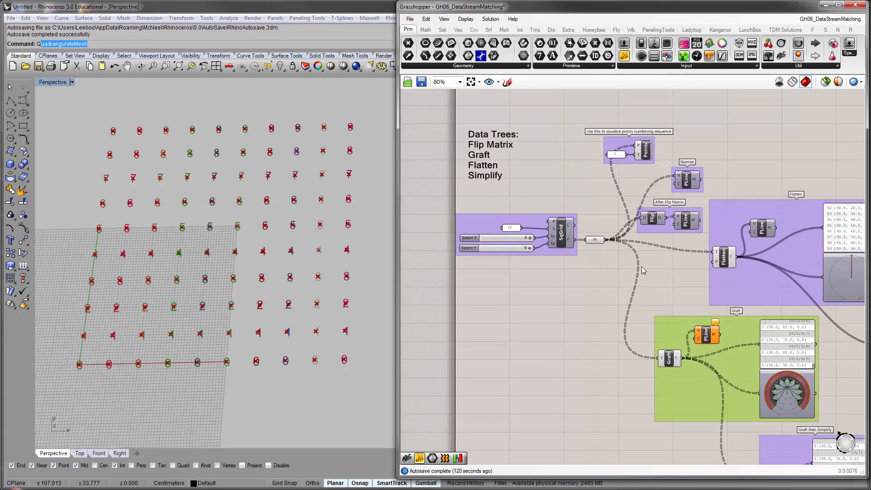
pyautogui.moveTo(642, 270); pyautogui.dragTo(573, 257, button='right')
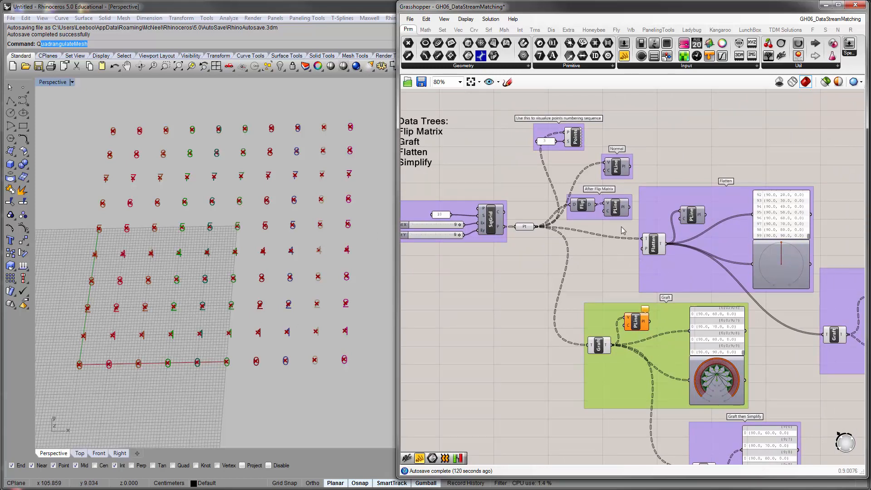
pyautogui.scroll(4, 559, 196)
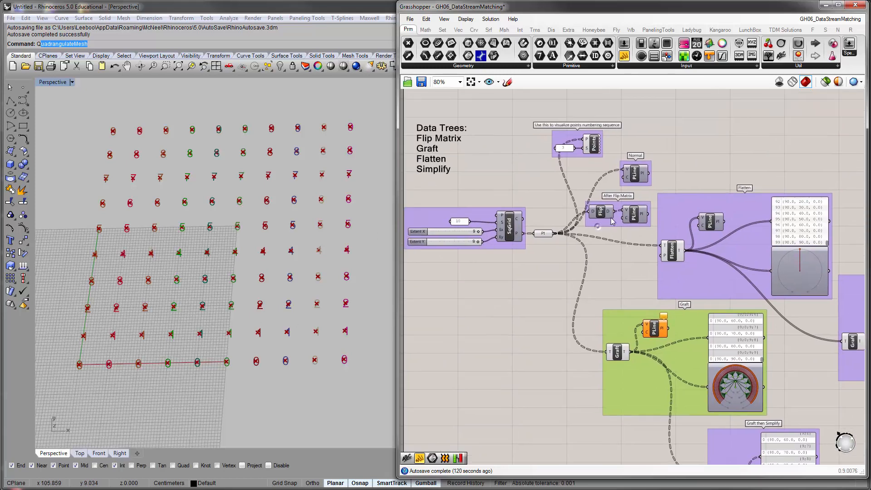
# Hide the point-numbering preview and show the preview of the polyline component in the Normal group.
pyautogui.click(661, 168)
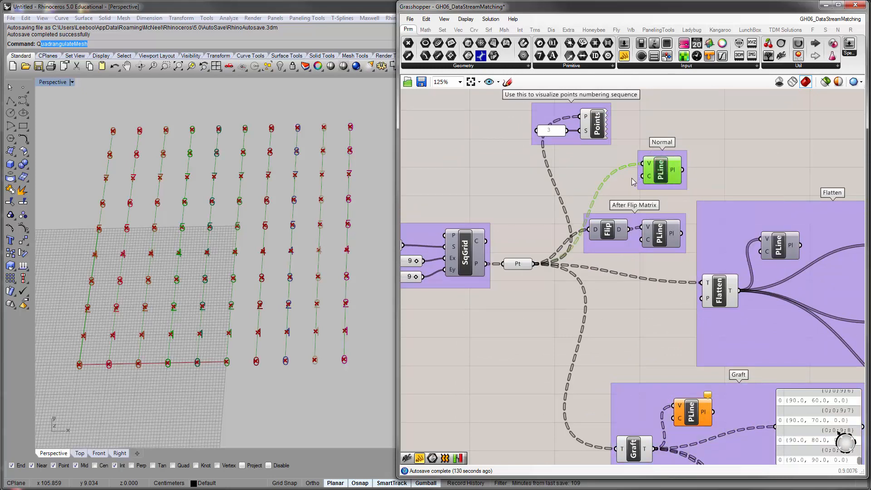
pyautogui.hotkey('ctrl', 'q')
pyautogui.click(598, 136)
pyautogui.hotkey('ctrl', 'q')
pyautogui.click(589, 166)
pyautogui.click(664, 165)
pyautogui.hotkey('ctrl', 'q')
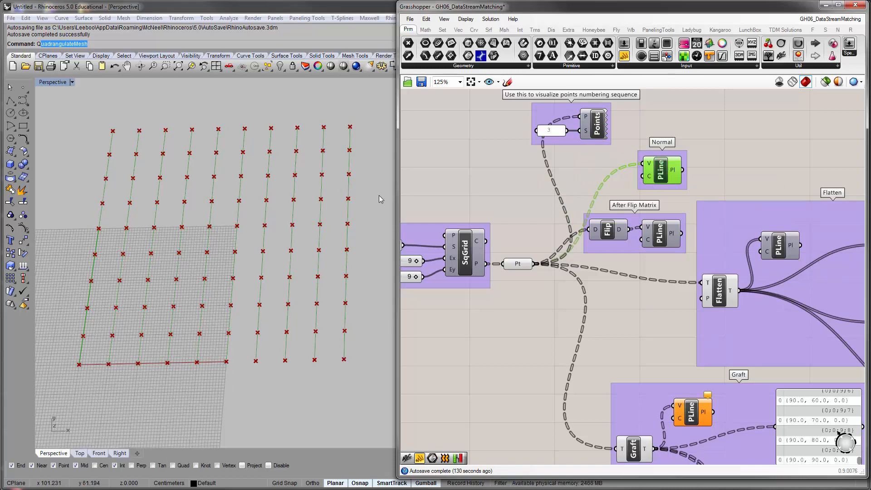
# Hide the Normal group's polyline preview and show the After Flip Matrix polyline preview instead.
pyautogui.hotkey('ctrl', 'q')
pyautogui.click(658, 233)
pyautogui.hotkey('ctrl', 'q')
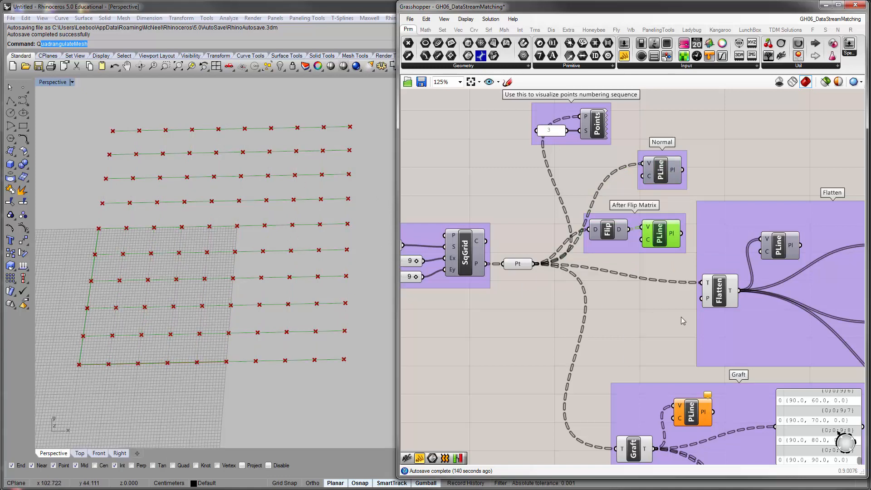
# Switch the preview from the After Flip Matrix polylines to the polyline in the Flatten group.
pyautogui.moveTo(647, 304); pyautogui.dragTo(509, 286, button='right')
pyautogui.click(605, 222)
pyautogui.moveTo(604, 222); pyautogui.dragTo(654, 228, button='right')
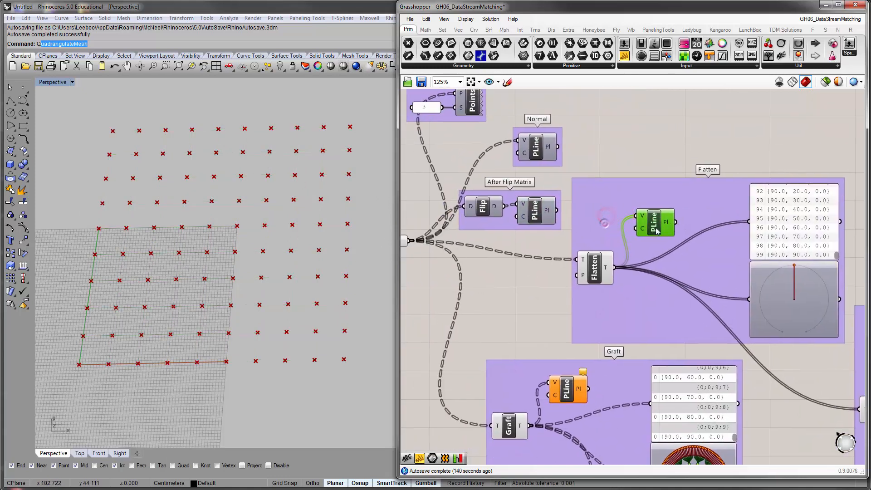
pyautogui.hotkey('ctrl', 'q')
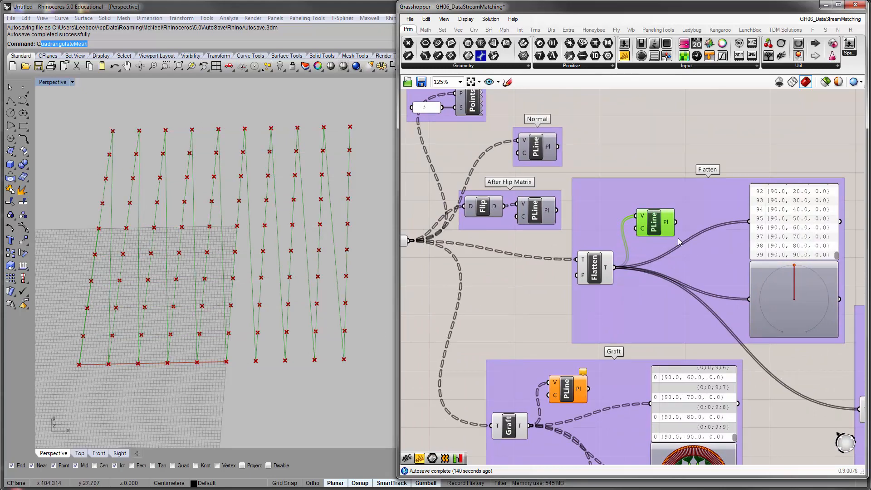
# Hide the Flatten group's polyline preview and inspect the polyline component and data displays in the Graft groups.
pyautogui.hotkey('ctrl', 'q')
pyautogui.moveTo(505, 356); pyautogui.dragTo(555, 249, button='right')
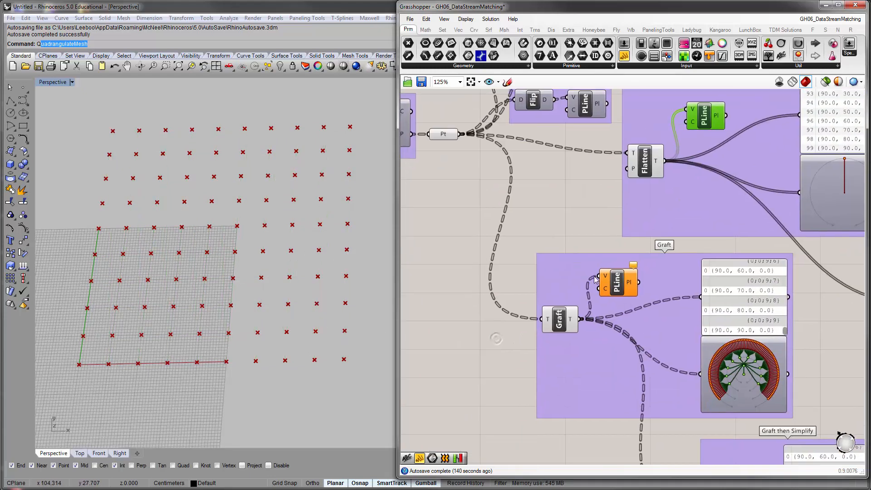
pyautogui.click(617, 285)
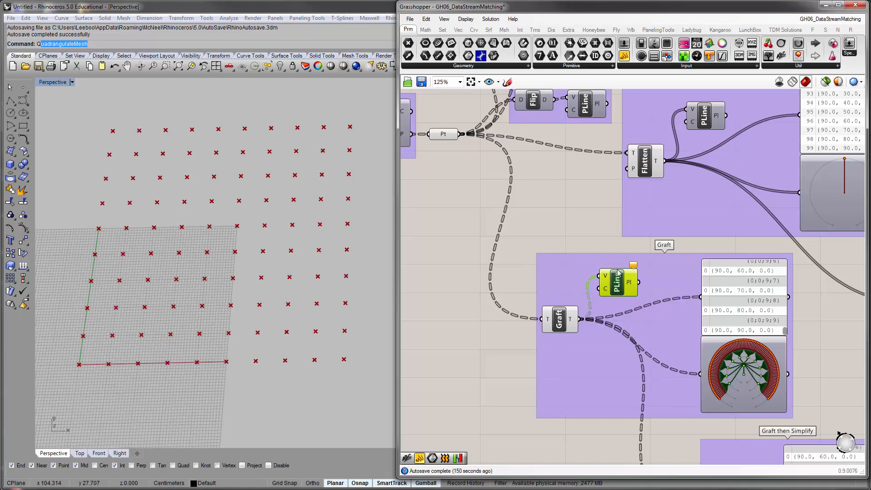
pyautogui.click(602, 244)
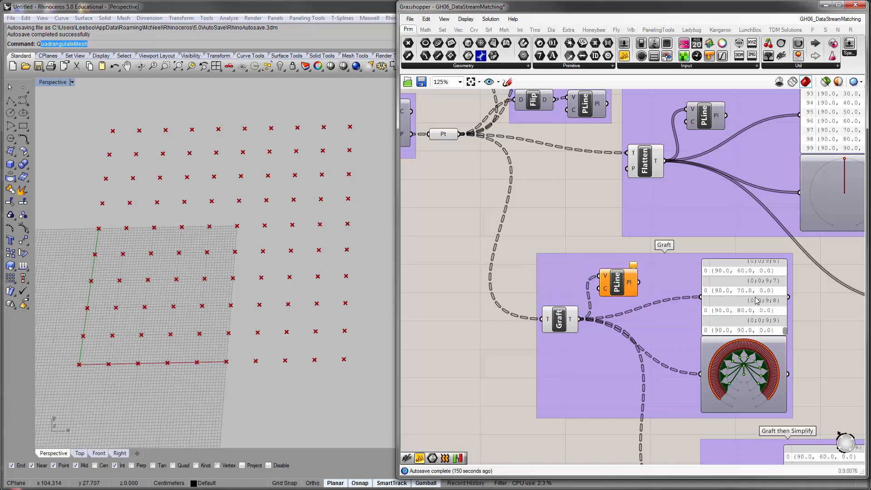
pyautogui.scroll(-2, 755, 297)
pyautogui.moveTo(755, 297); pyautogui.dragTo(656, 231, button='right')
pyautogui.moveTo(717, 255); pyautogui.dragTo(677, 263, button='right')
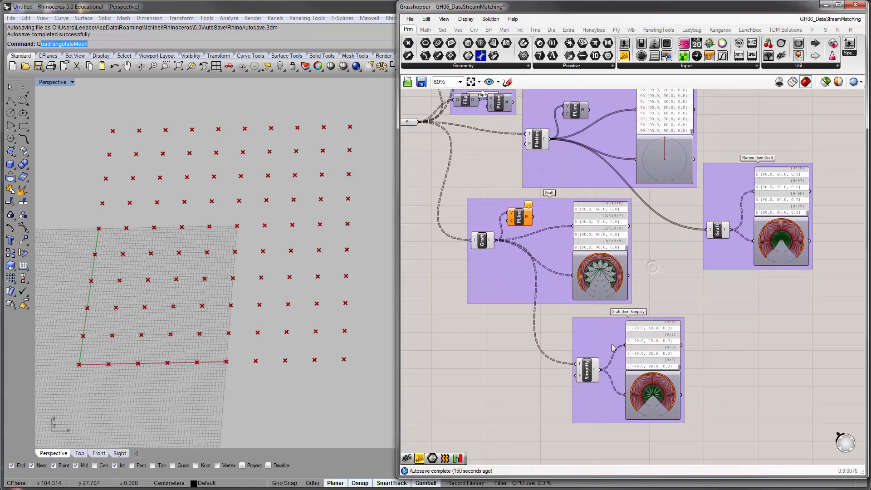
# Compare the branch paths and tree diagrams in the Graft group with those in the Graft then Simplify group.
pyautogui.click(596, 344)
pyautogui.click(729, 249)
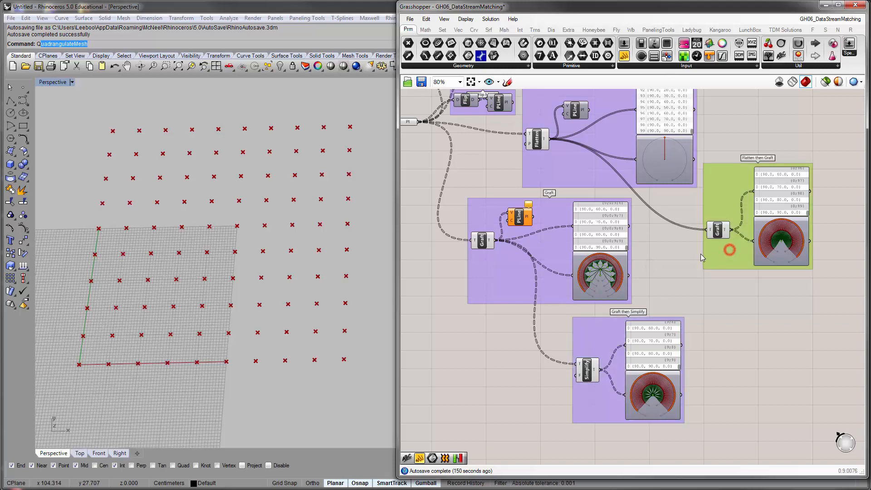
pyautogui.click(660, 257)
pyautogui.moveTo(660, 257); pyautogui.dragTo(700, 280, button='right')
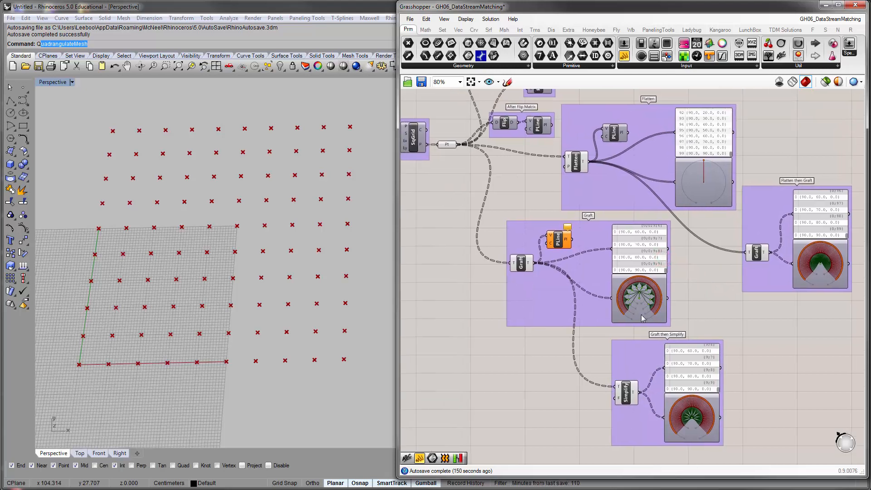
pyautogui.moveTo(648, 295)
pyautogui.scroll(1, 658, 266)
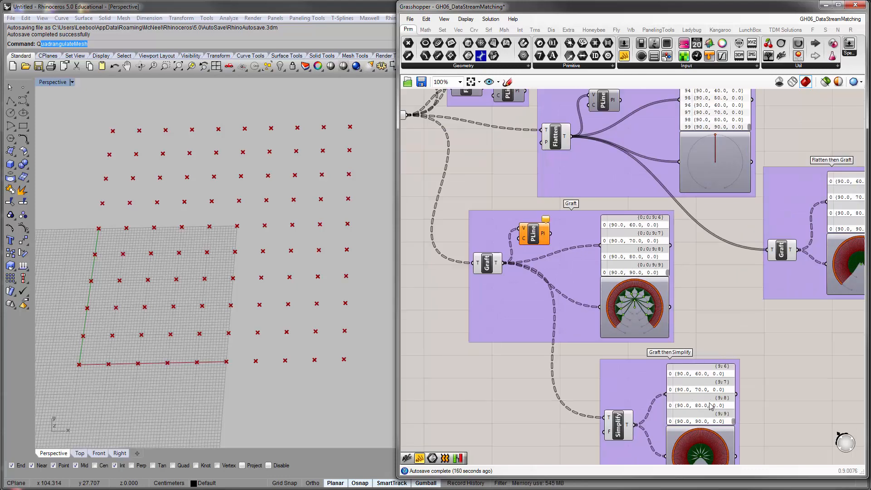
pyautogui.moveTo(659, 298); pyautogui.dragTo(638, 250, button='right')
pyautogui.scroll(1, 626, 340)
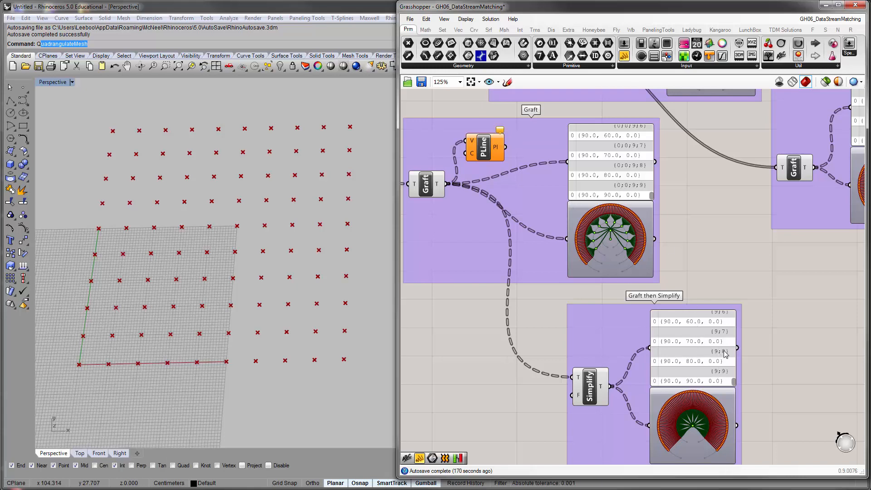
# Examine the point lists and tree diagrams in the Flatten group and the Flatten then Graft group.
pyautogui.moveTo(684, 276); pyautogui.dragTo(570, 379, button='right')
pyautogui.moveTo(657, 200); pyautogui.dragTo(654, 263, button='right')
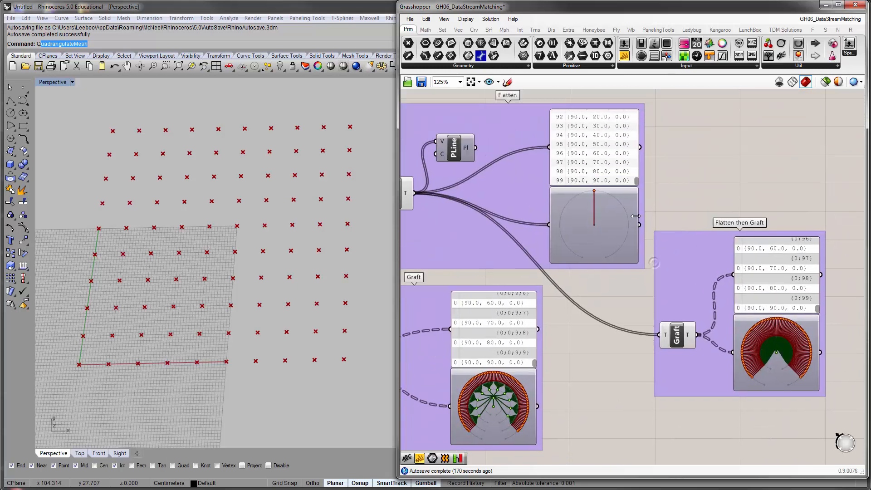
pyautogui.moveTo(610, 213); pyautogui.dragTo(641, 221, button='right')
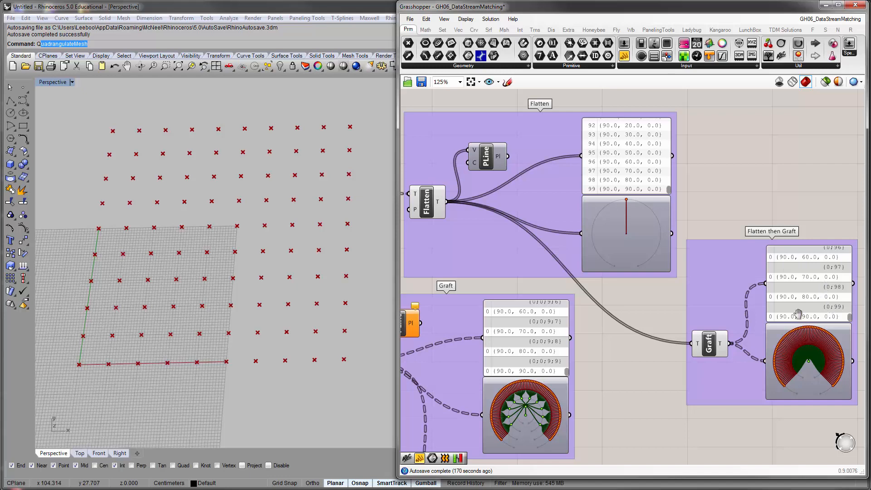
pyautogui.moveTo(799, 317); pyautogui.dragTo(764, 224, button='right')
pyautogui.scroll(-1, 778, 238)
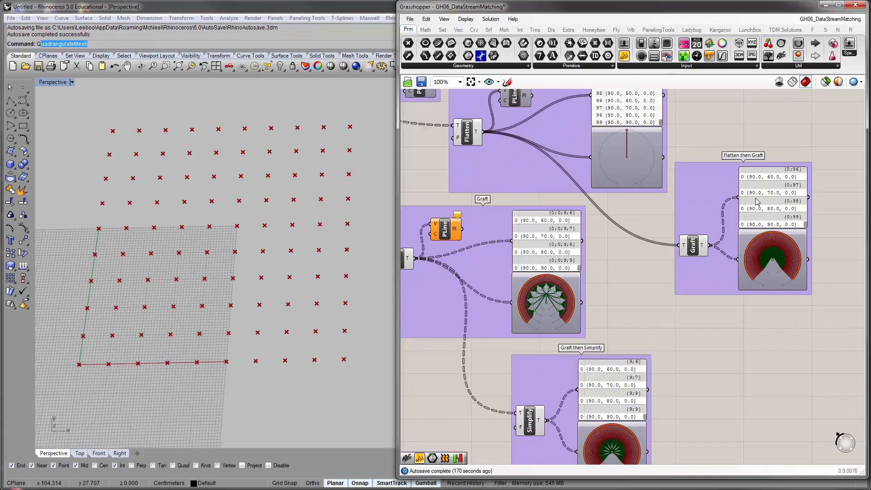
# Review the whole grouped definition together with the Data Trees note listing Flip Matrix, Graft, Flatten and Simplify.
pyautogui.moveTo(627, 207); pyautogui.dragTo(705, 286, button='right')
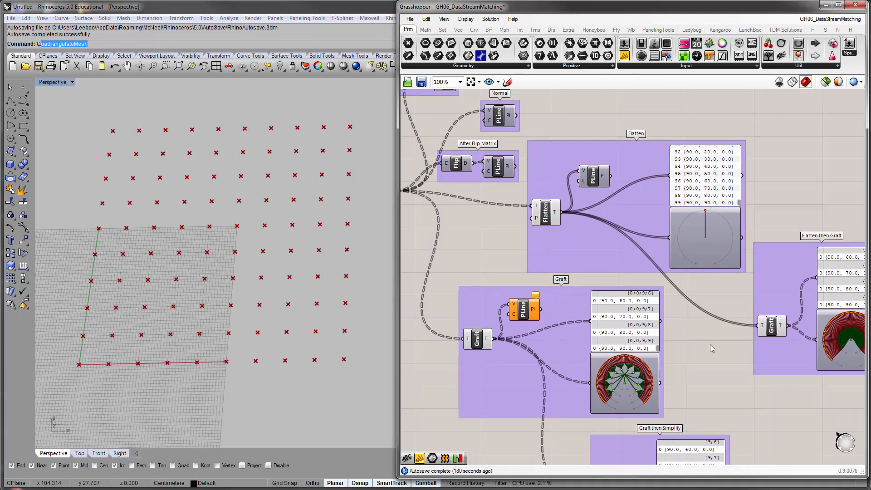
pyautogui.scroll(-2, 704, 345)
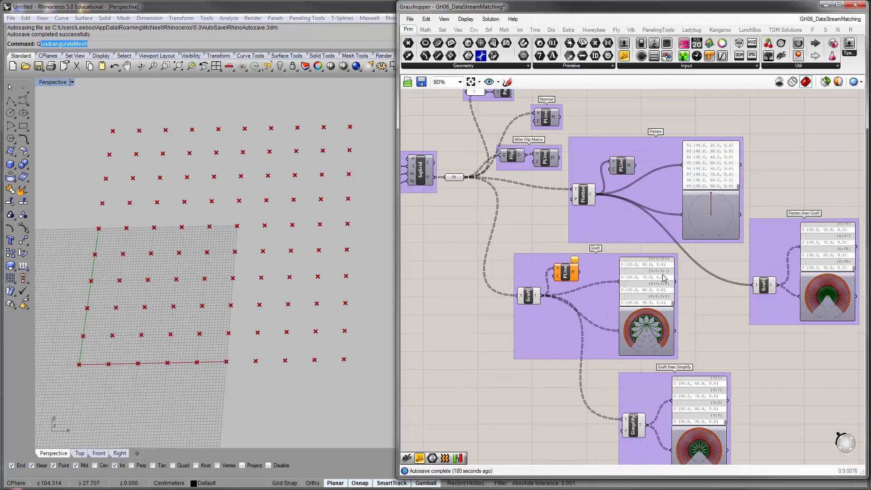
pyautogui.scroll(-1, 683, 245)
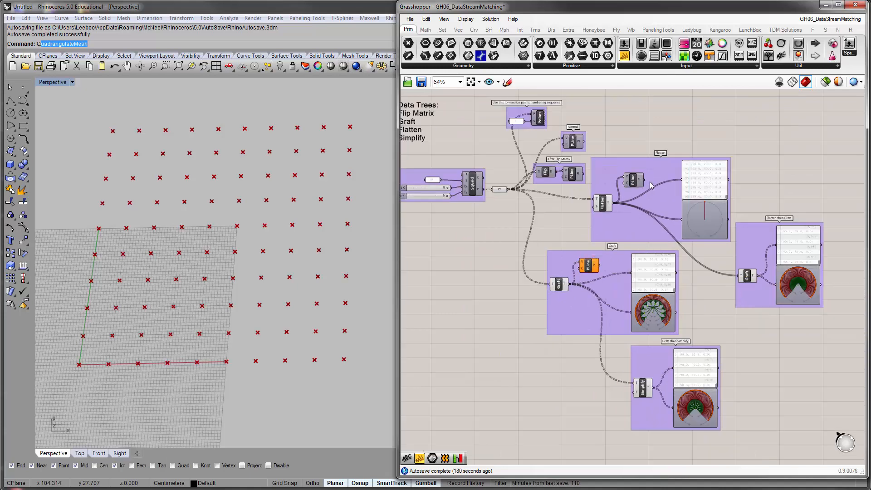
pyautogui.moveTo(594, 222); pyautogui.dragTo(629, 220, button='right')
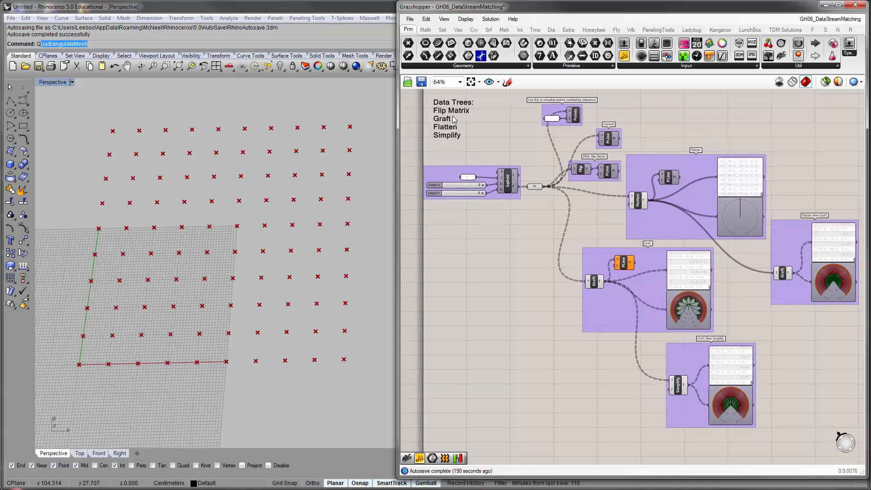